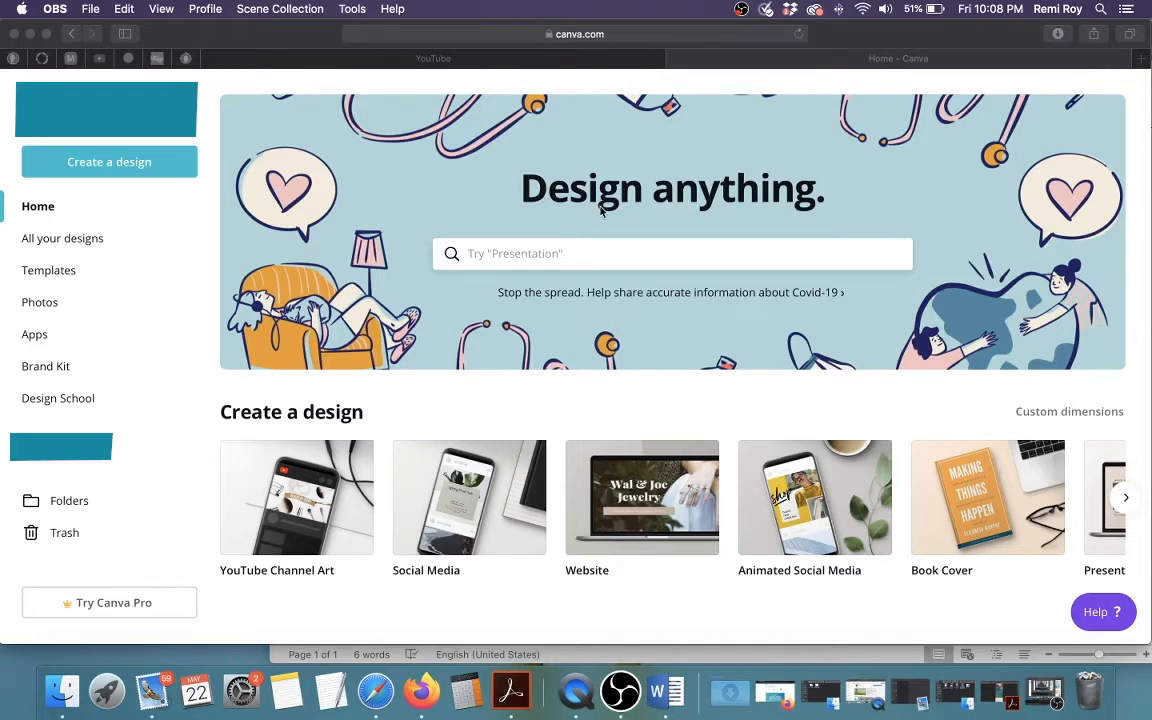
Search the design types for "rack c" and open the Rack Card templates
scroll(594, 401, down, 1)
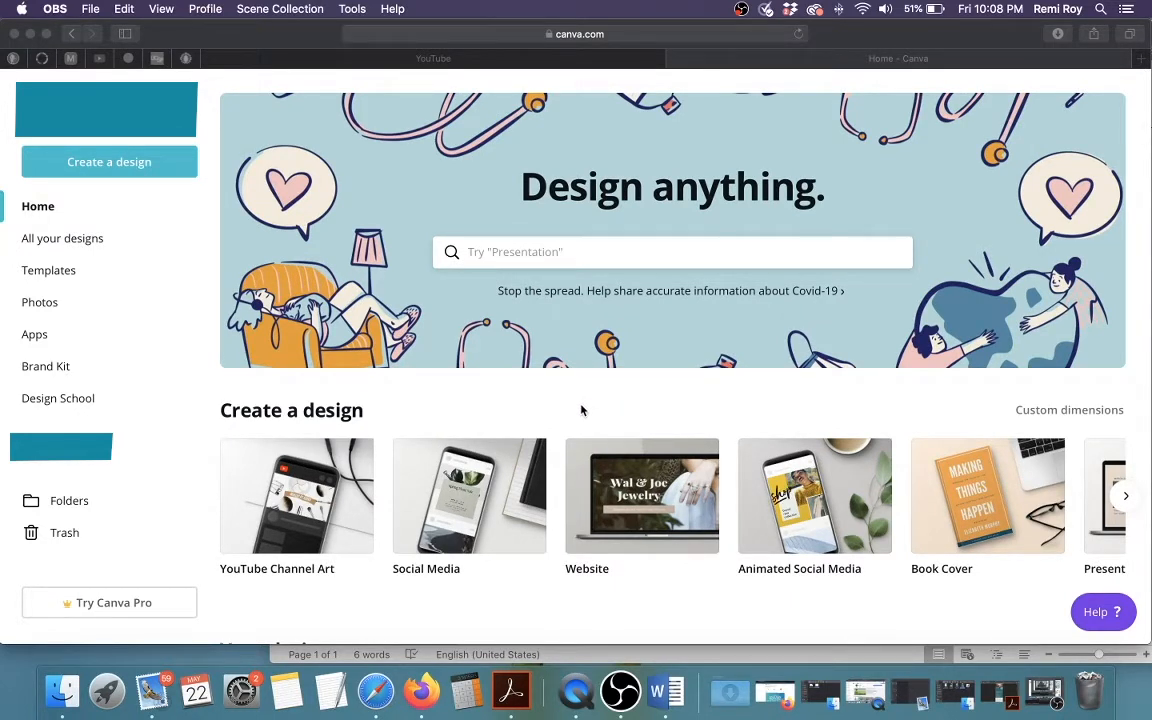
scroll(581, 410, down, 3)
scroll(581, 410, up, 3)
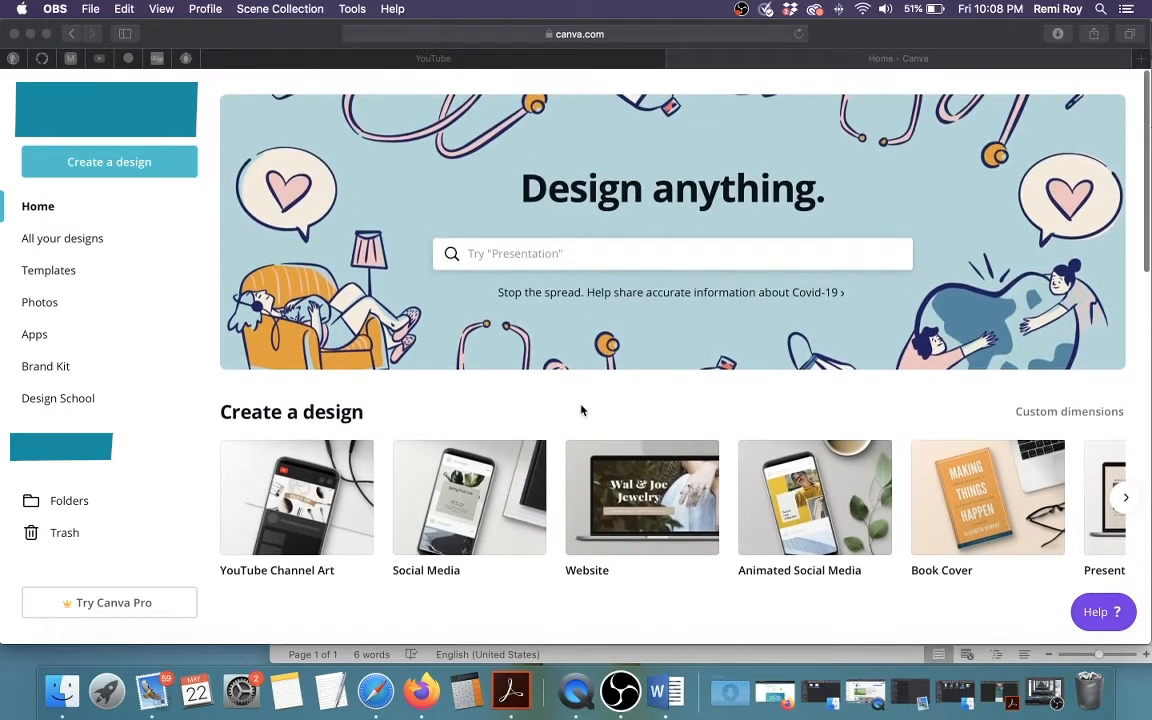
click(549, 252)
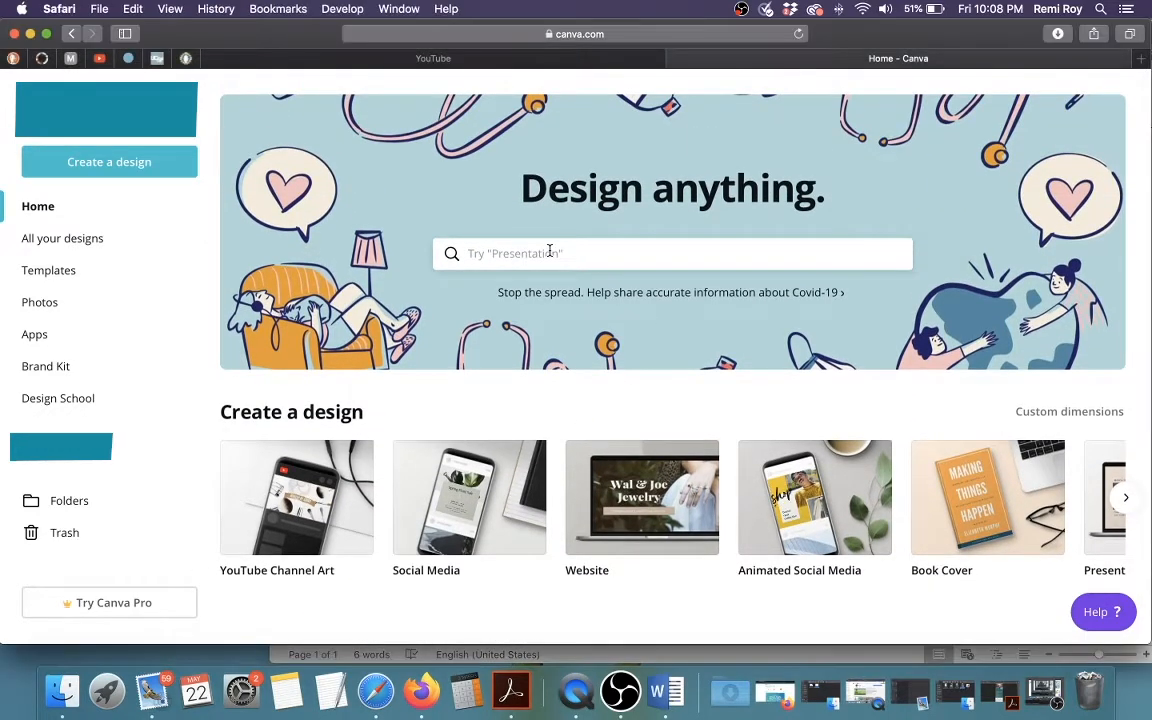
click(548, 252)
text(rca)
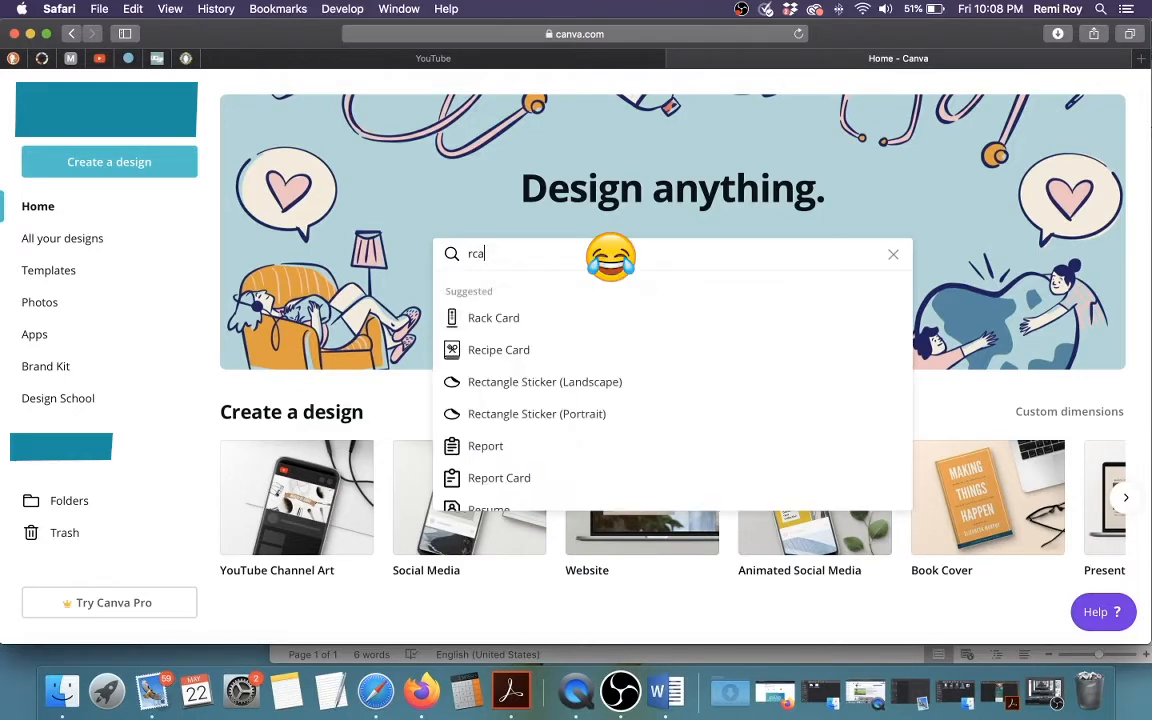
text(k c)
click(483, 318)
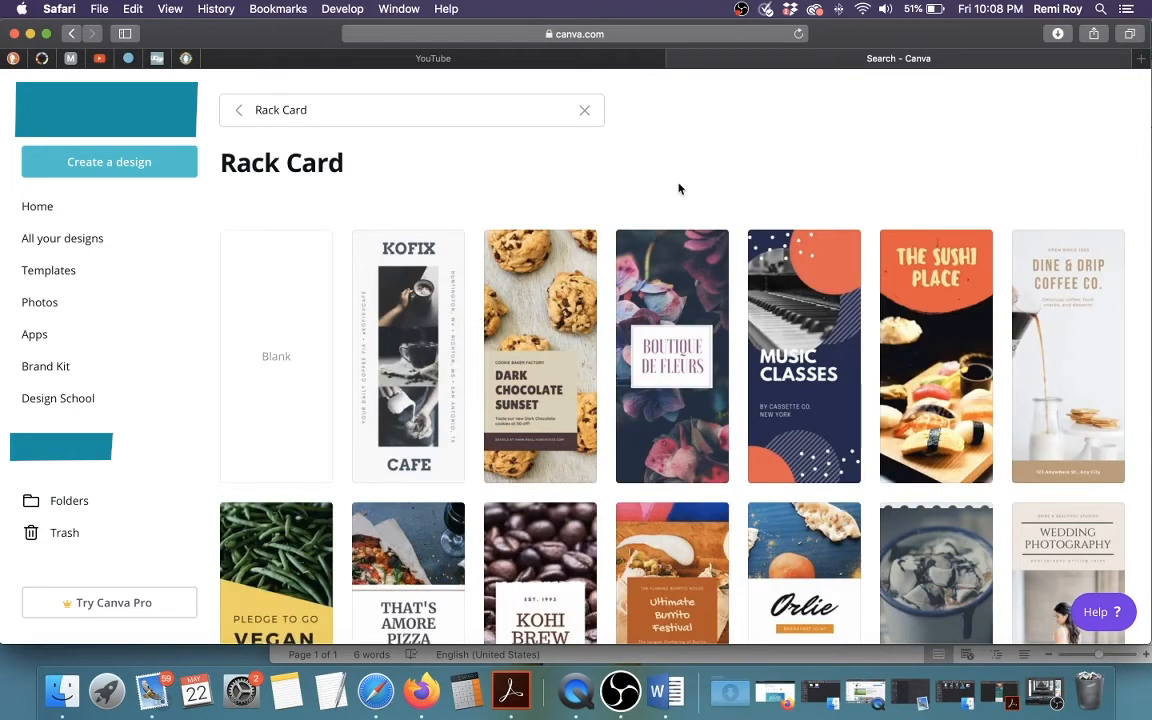
Browse the rack card templates and create a new design from the blank one
scroll(679, 188, down, 4)
scroll(679, 188, down, 3)
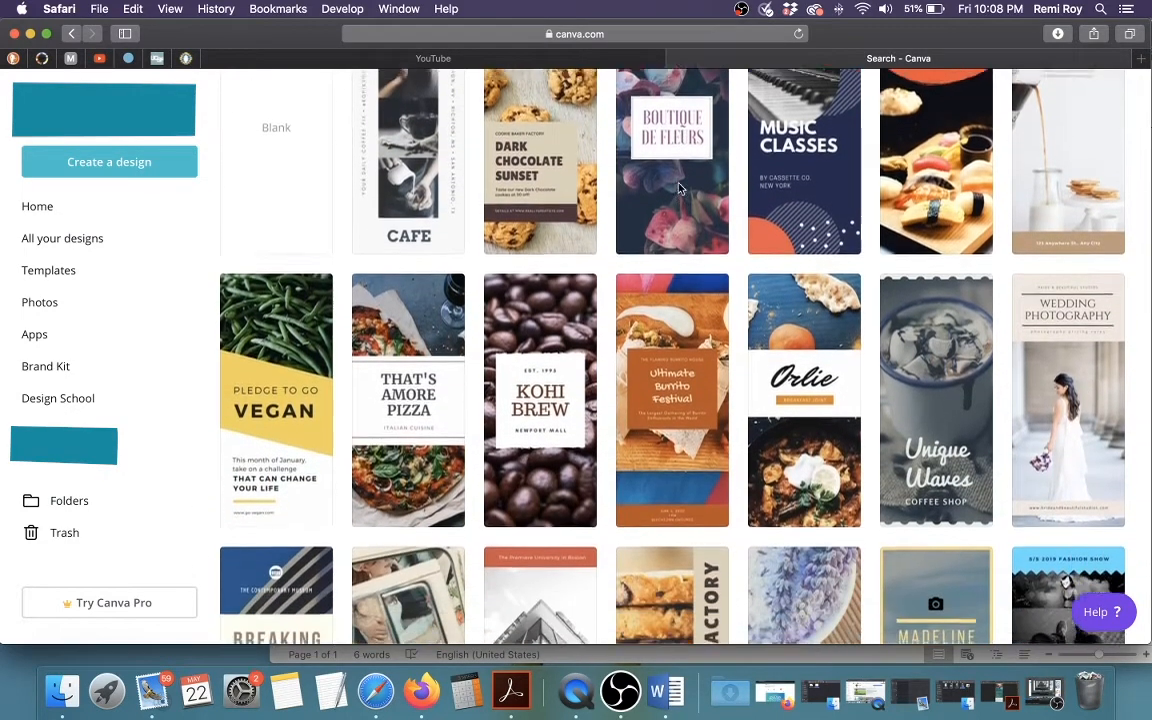
scroll(679, 188, down, 8)
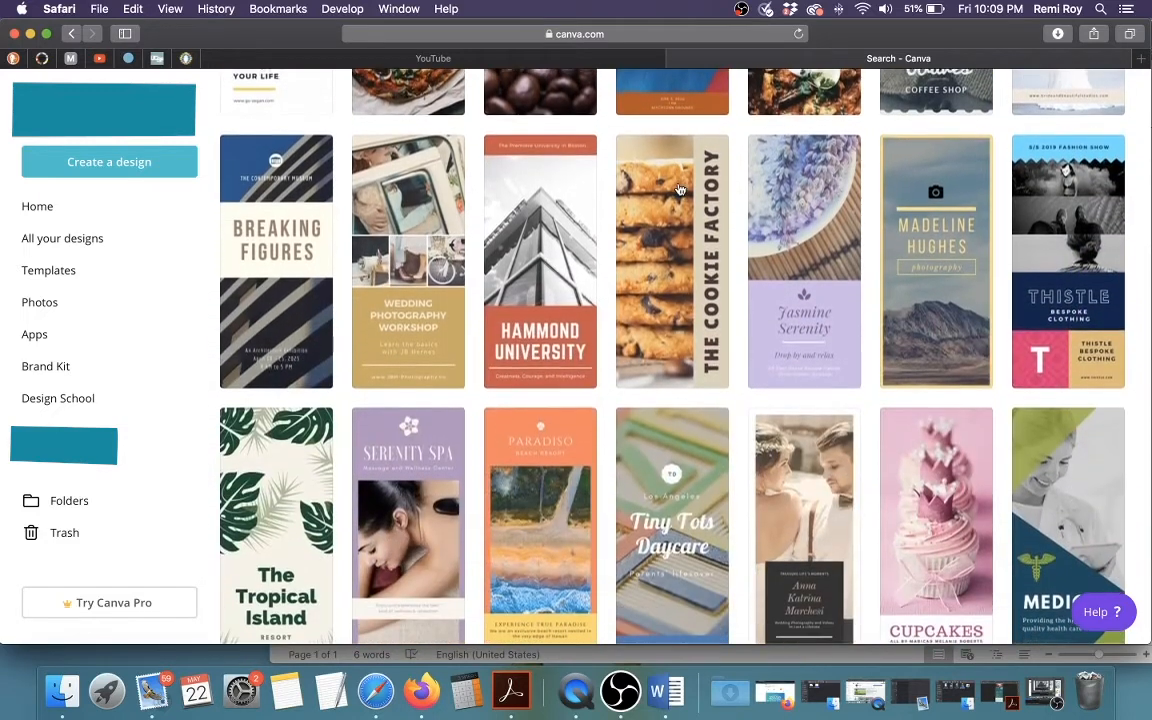
scroll(679, 188, down, 6)
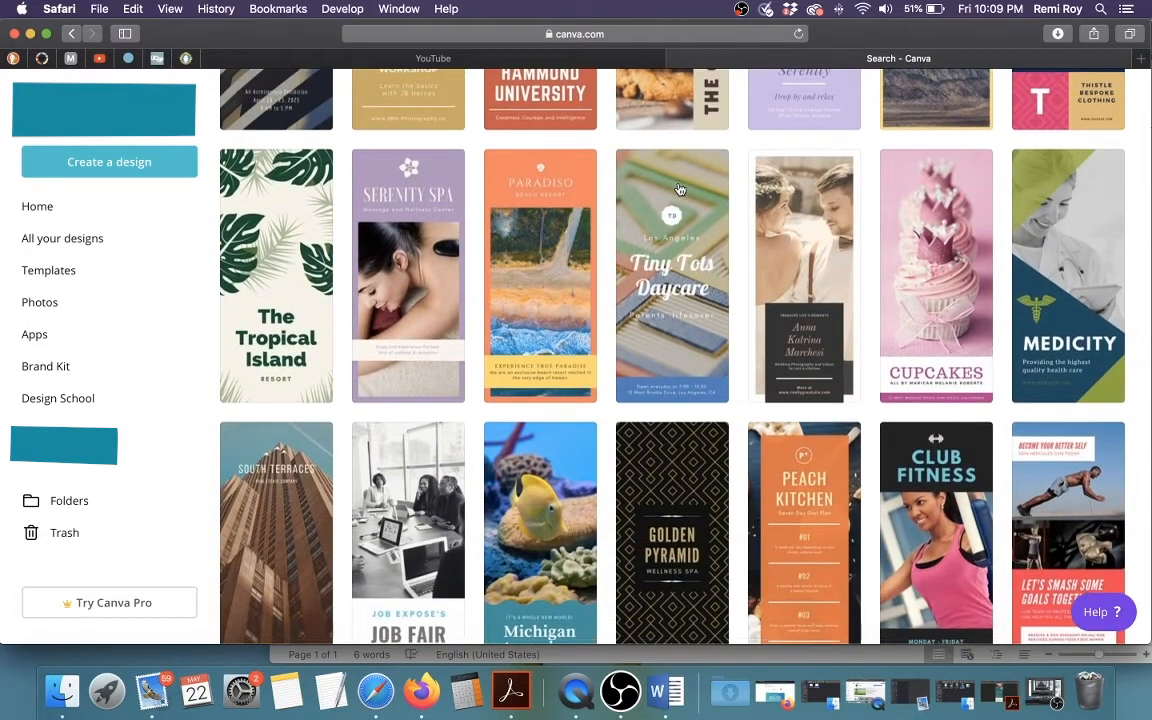
mouse_move(679, 189)
scroll(679, 189, down, 6)
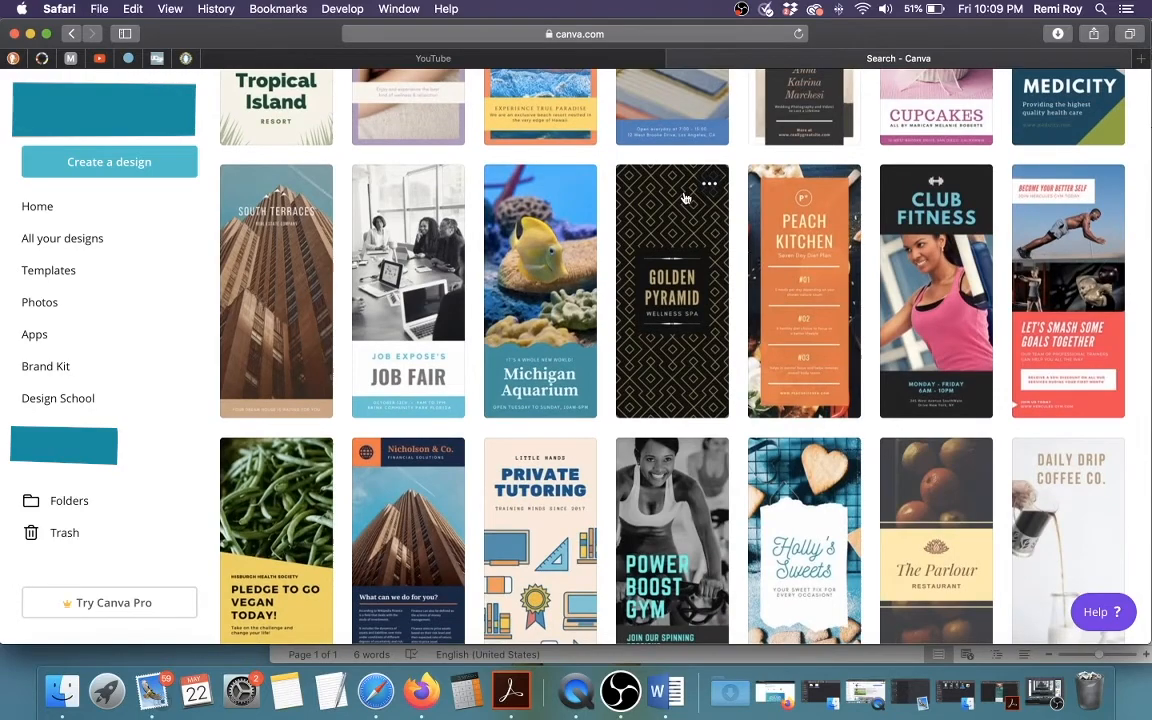
scroll(685, 198, up, 10)
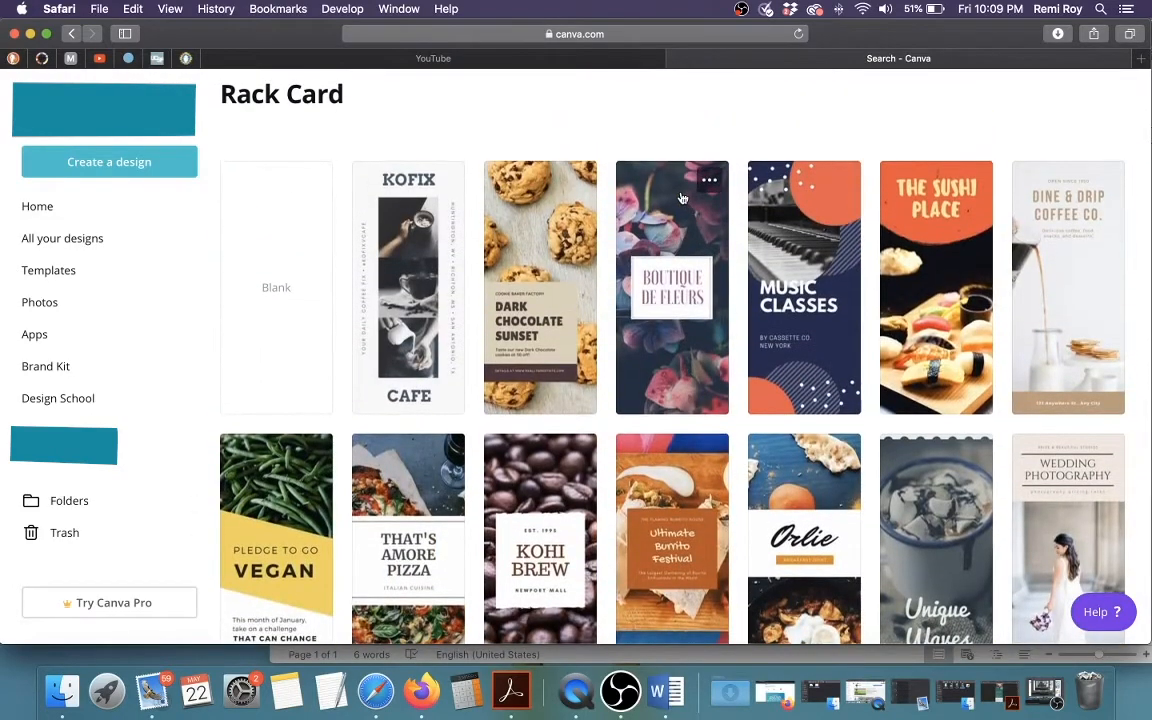
scroll(684, 199, down, 1)
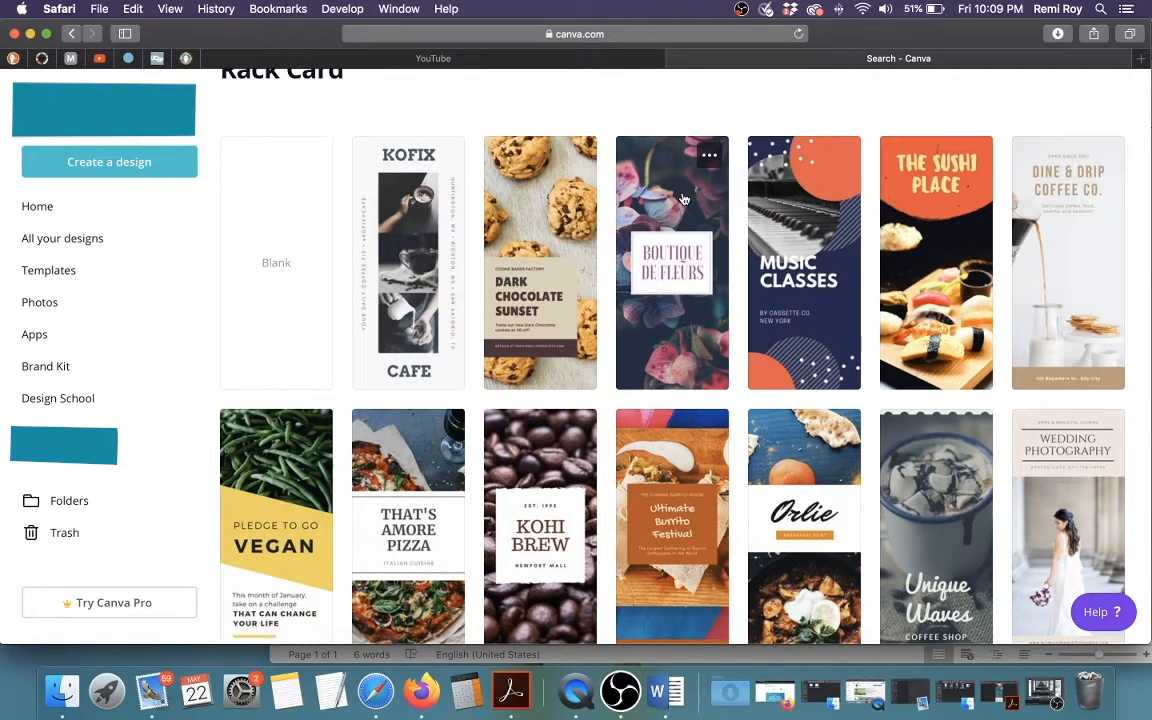
click(273, 276)
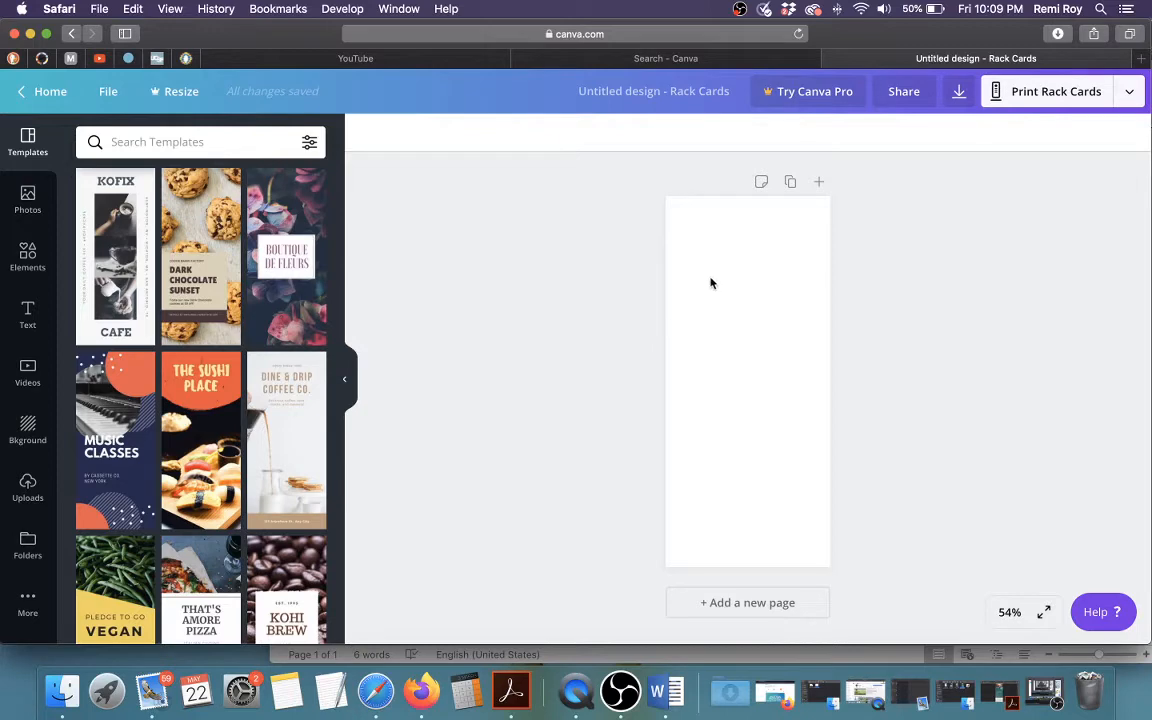
Open the Lorem Ipsum site lipsum.com in a new browser tab and copy its heading "What is Lorem Ipsum?"
click(1145, 62)
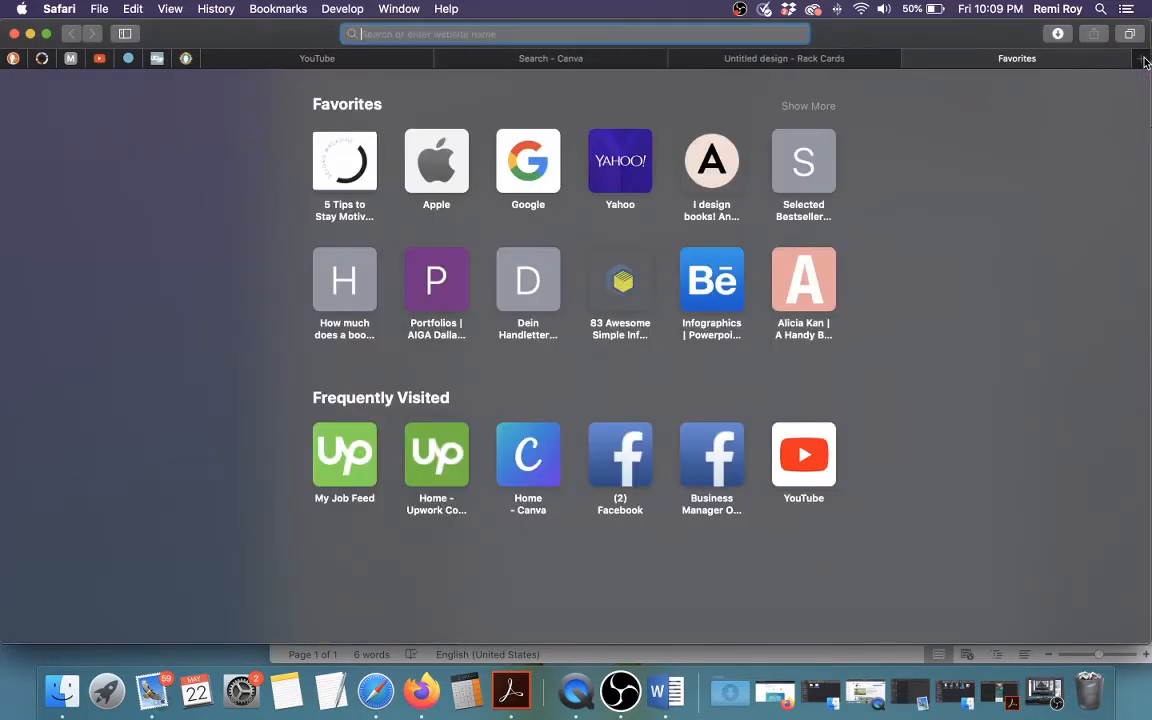
text(l)
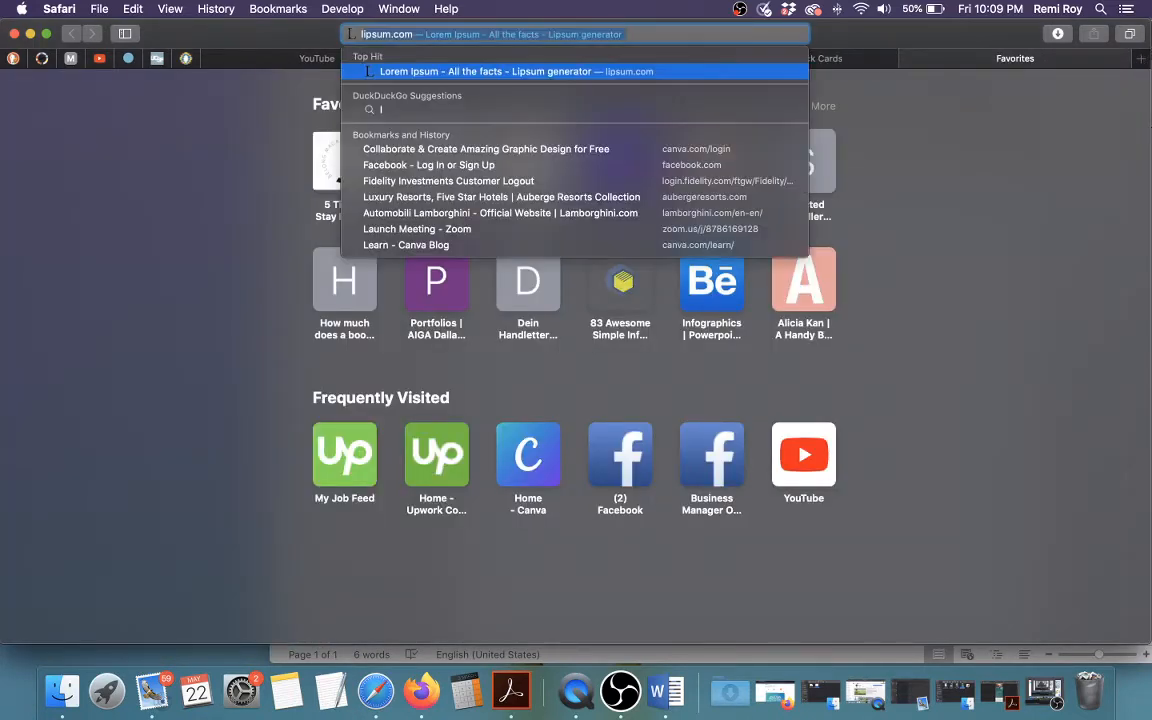
text(orem ipsum)
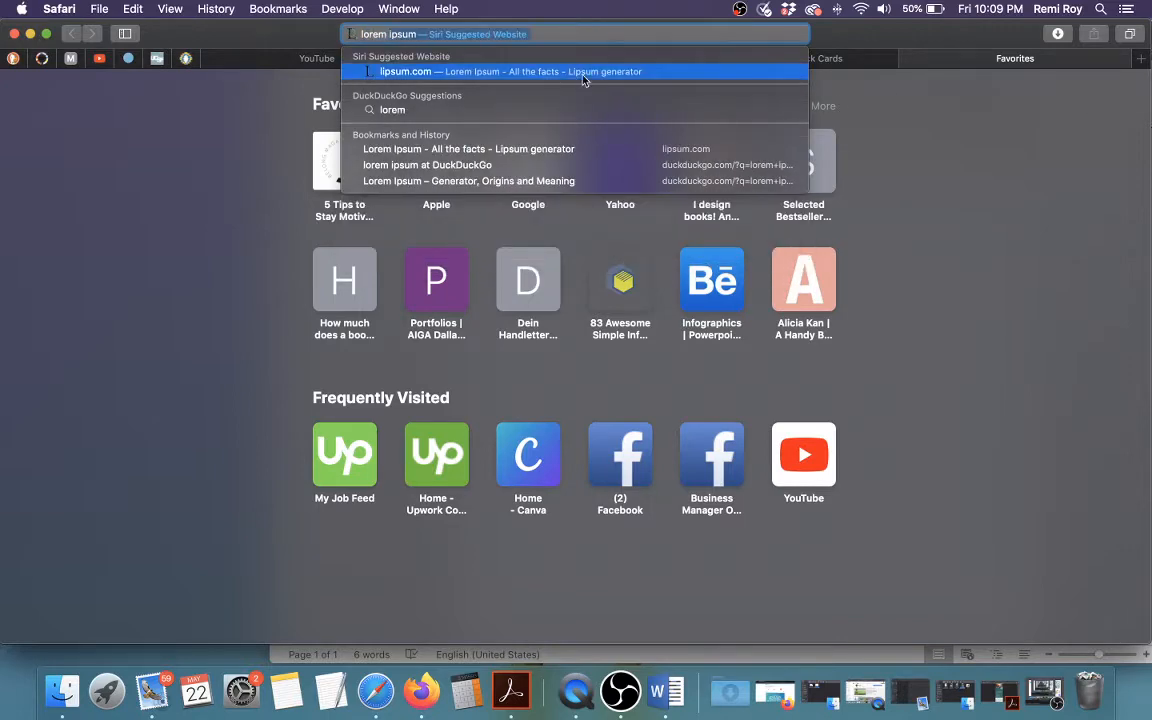
click(571, 72)
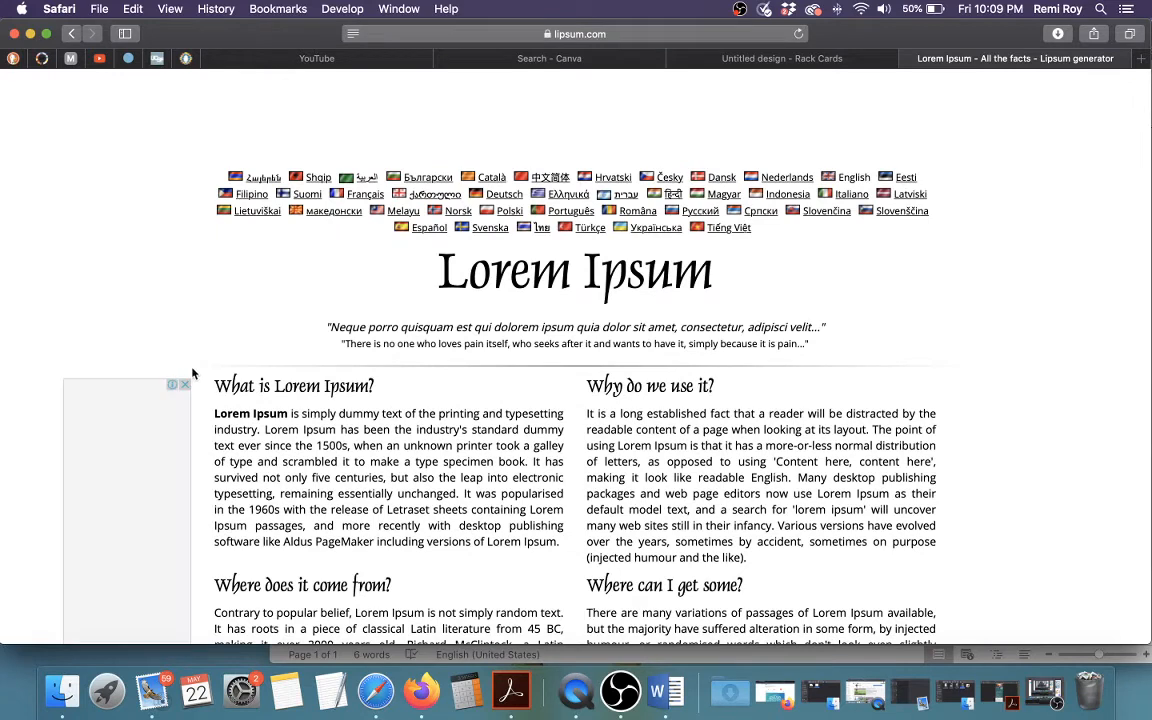
drag(213, 385, 375, 387)
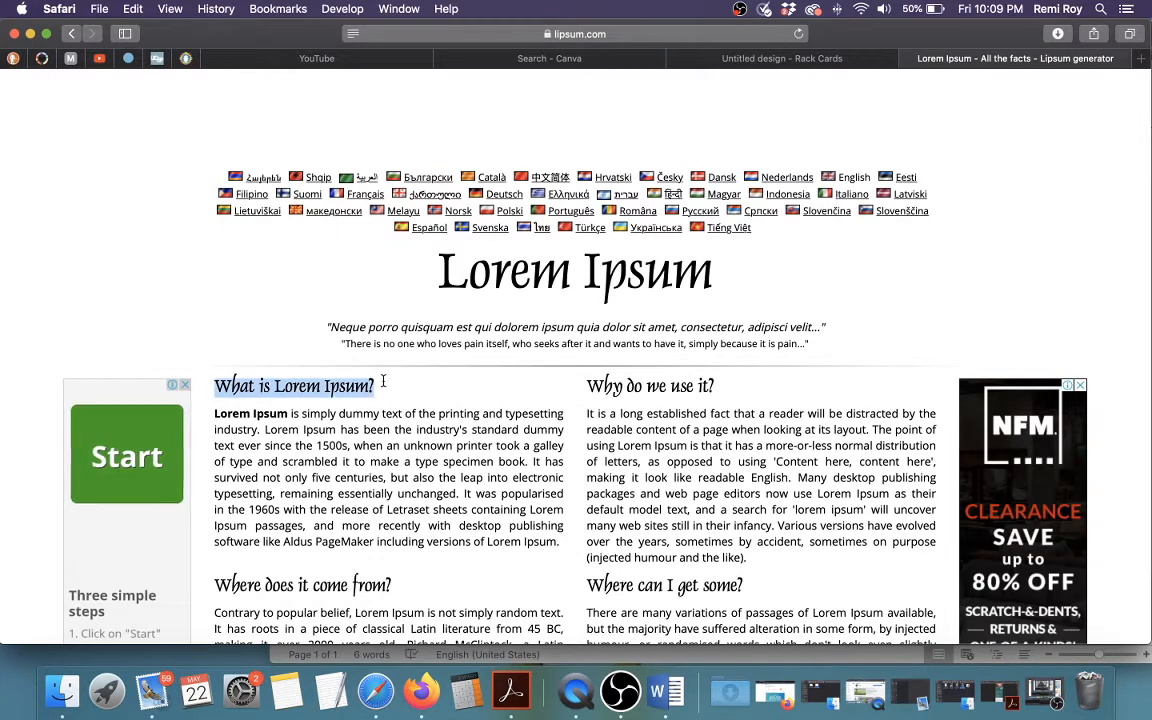
key(super+c)
Add a heading to the blank rack card with the copied text "What is Lorem Ipsum?" and move it near the page's upper edge
click(670, 58)
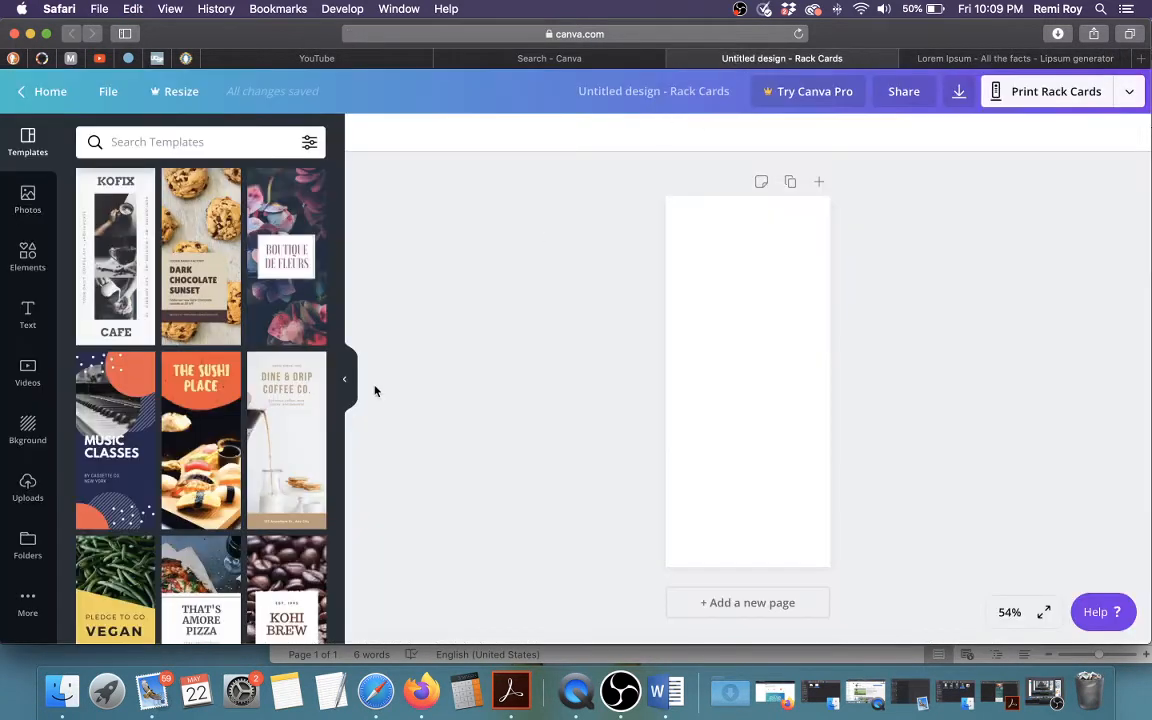
click(28, 313)
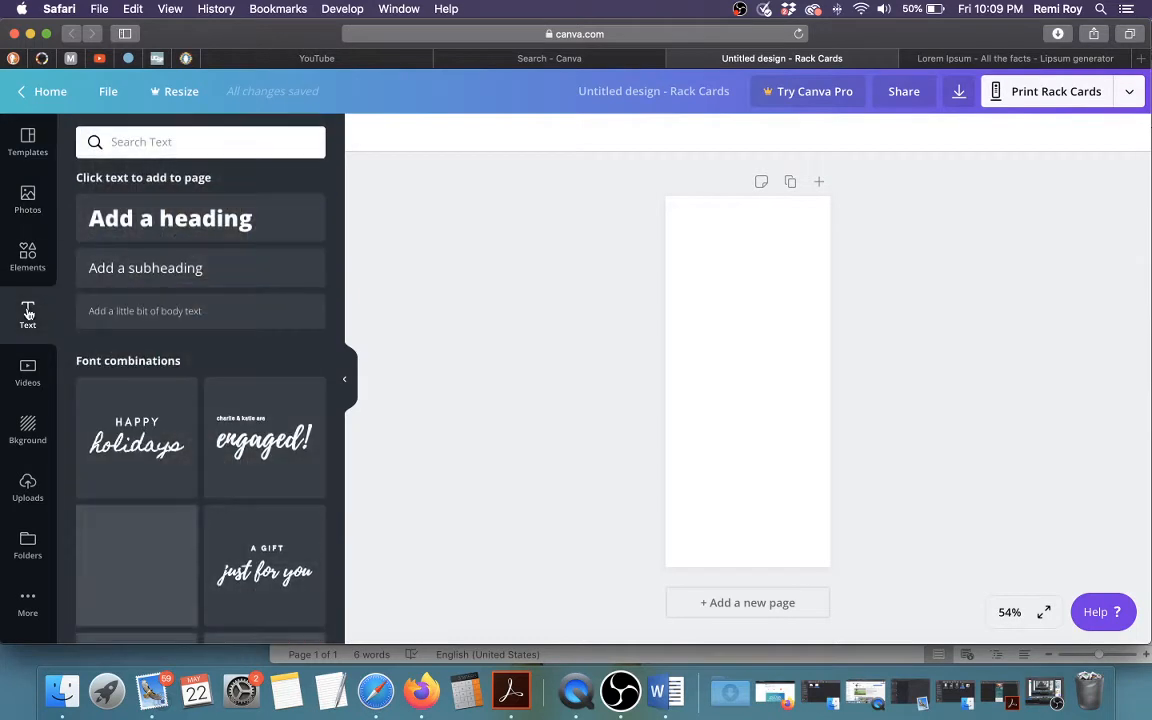
click(163, 231)
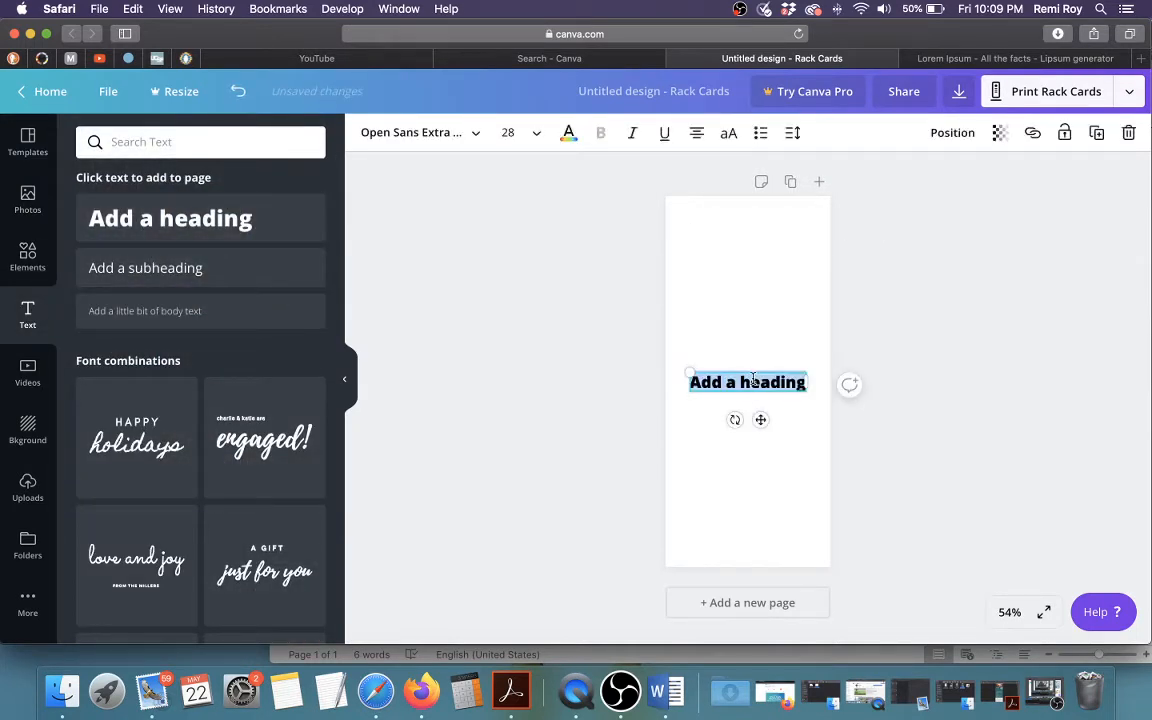
key(super+v)
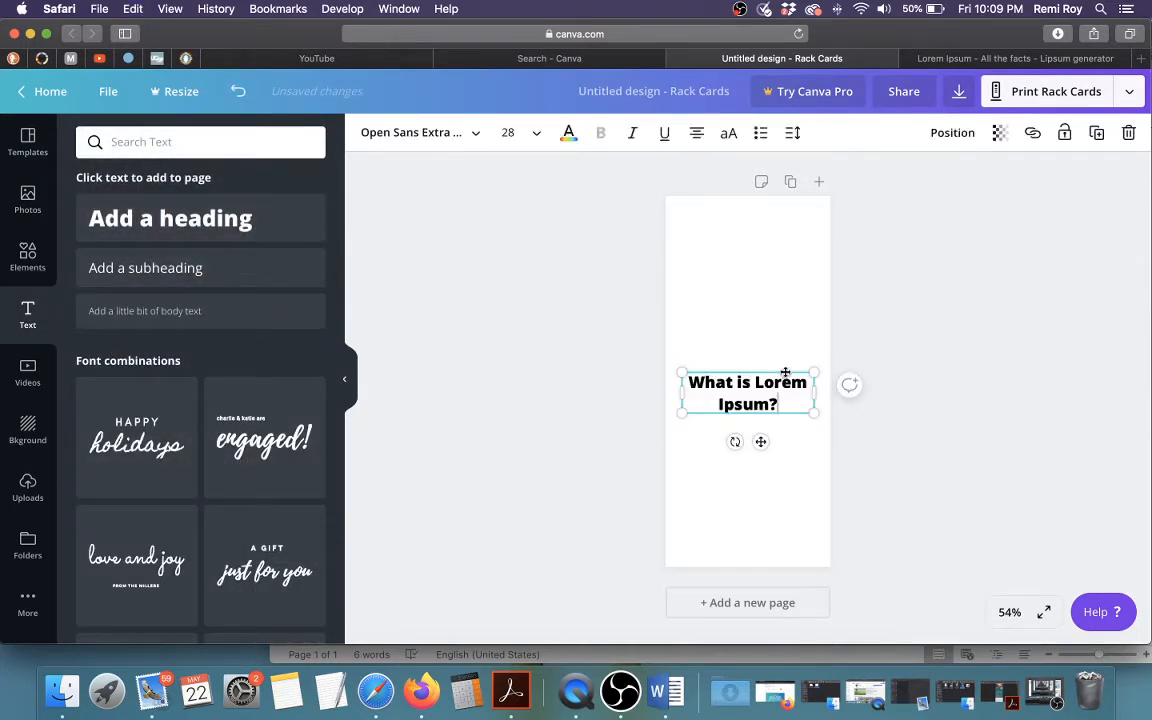
drag(784, 375, 686, 240)
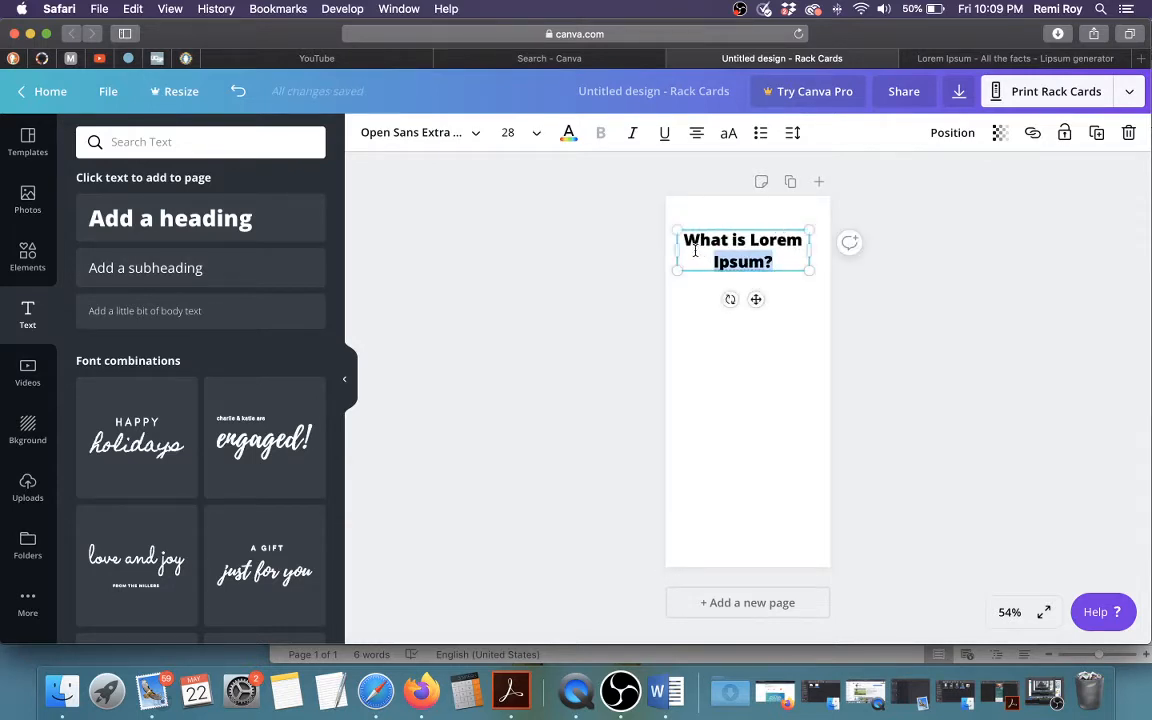
Try the Josefin Sans font on the whole heading, and set it back to Open Sans Extra Bold
click(473, 134)
click(108, 248)
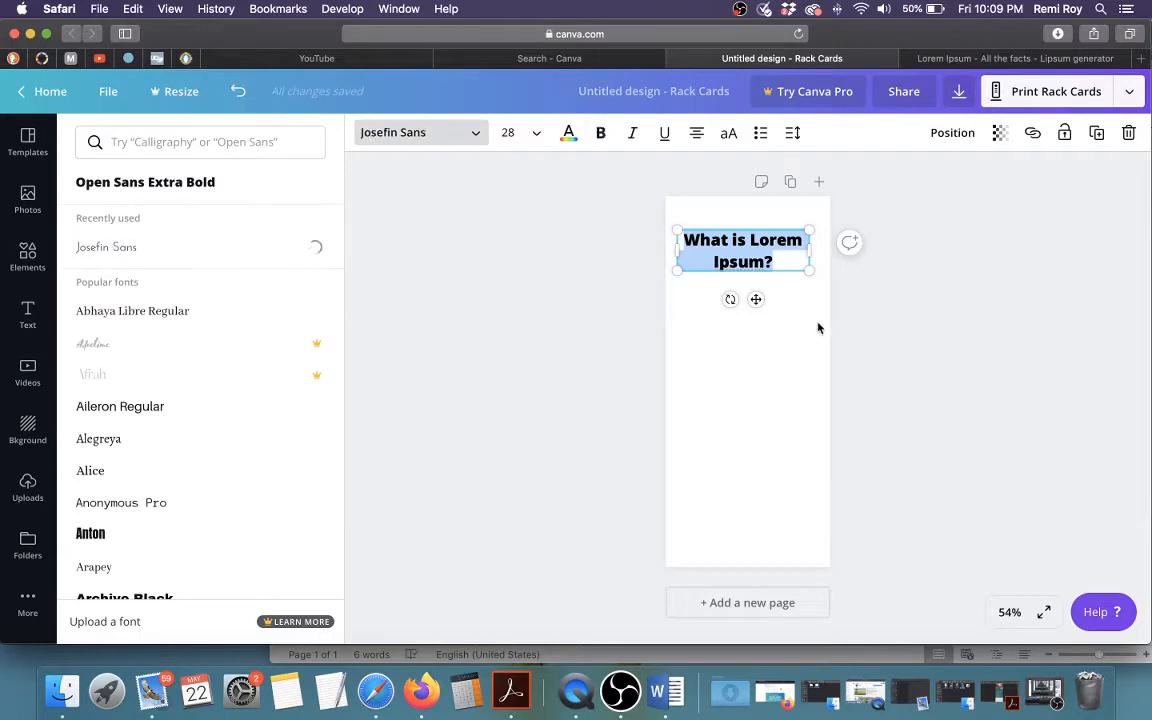
click(162, 183)
Look through the popular fonts available for the heading without choosing another one
scroll(144, 337, down, 10)
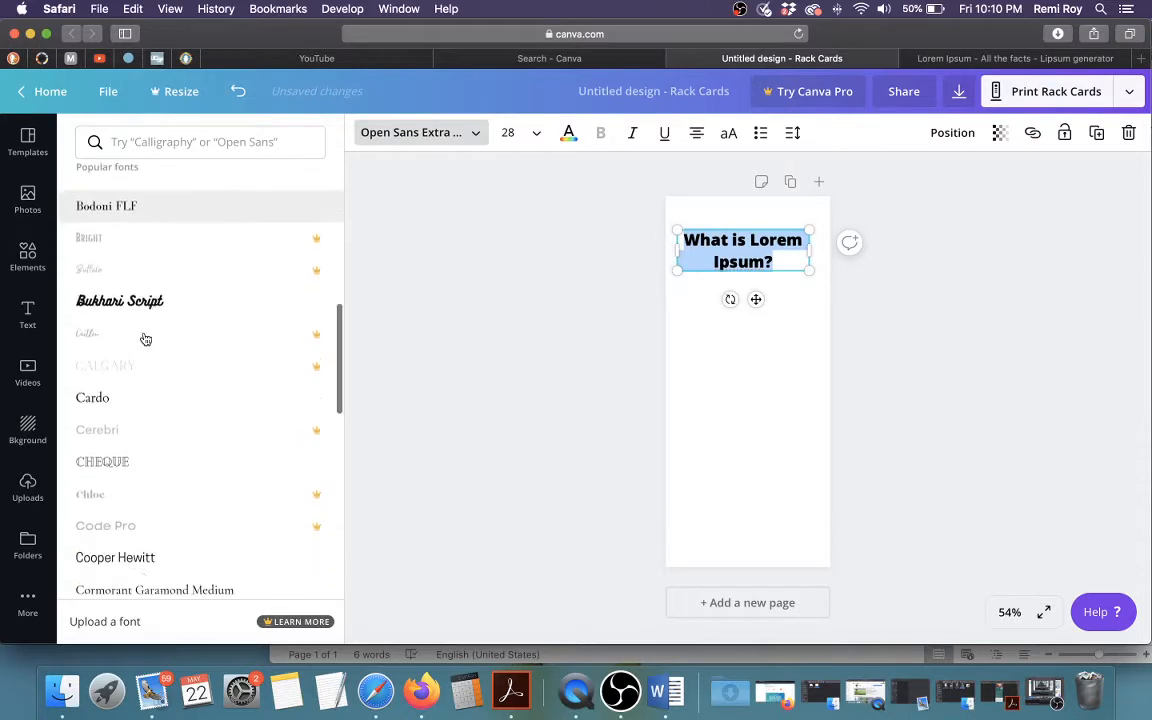
scroll(145, 340, down, 10)
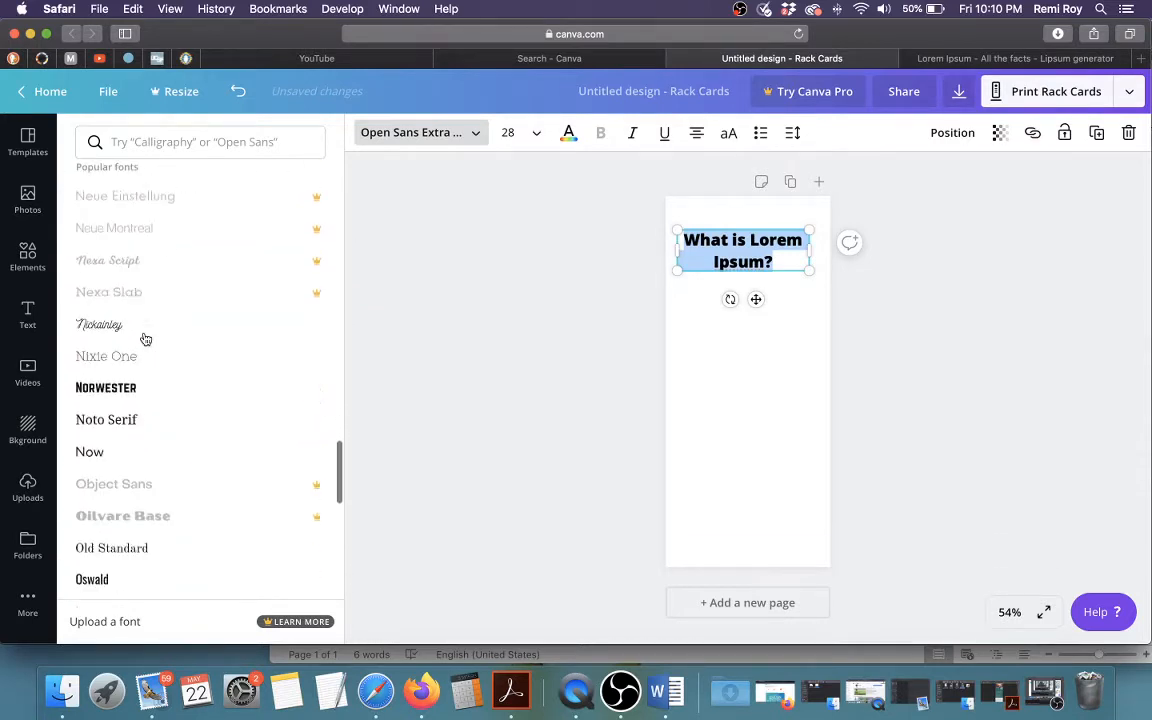
scroll(145, 340, down, 8)
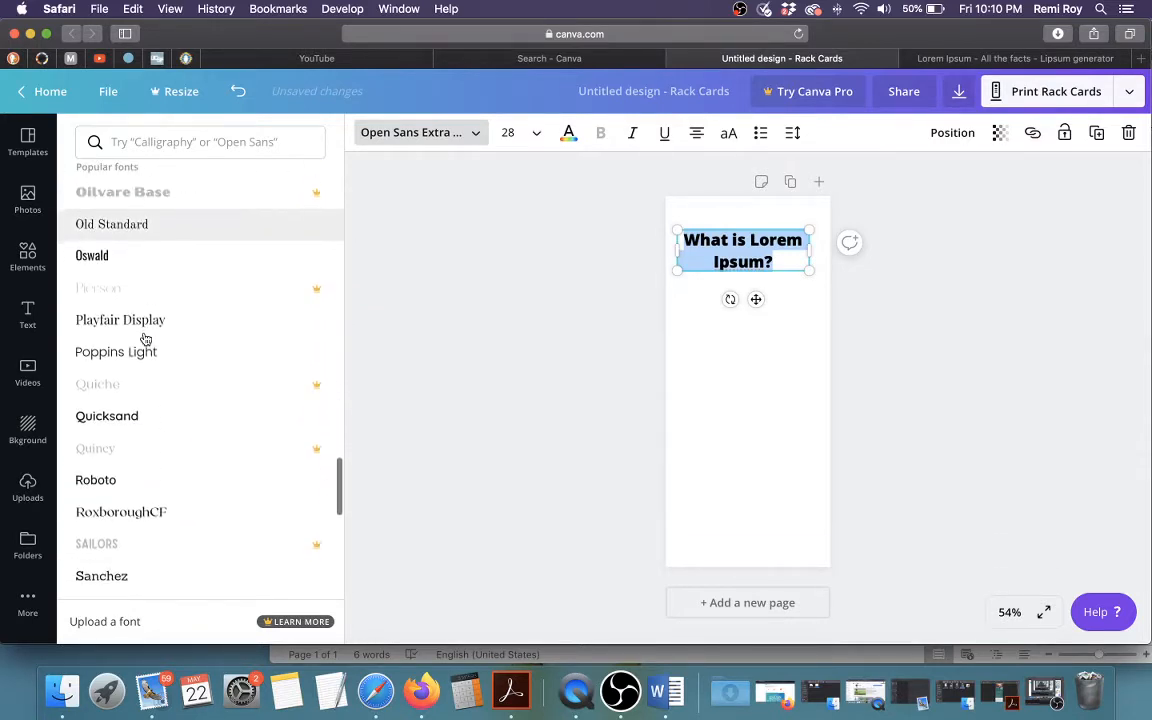
scroll(145, 339, up, 10)
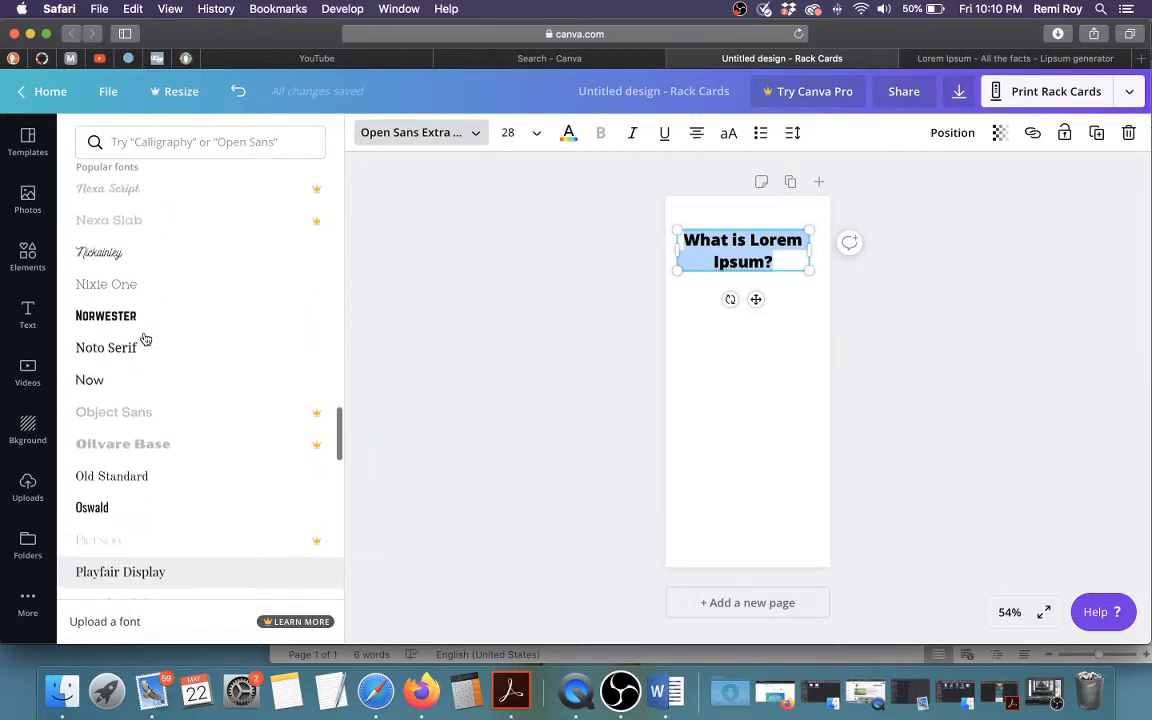
scroll(145, 339, up, 15)
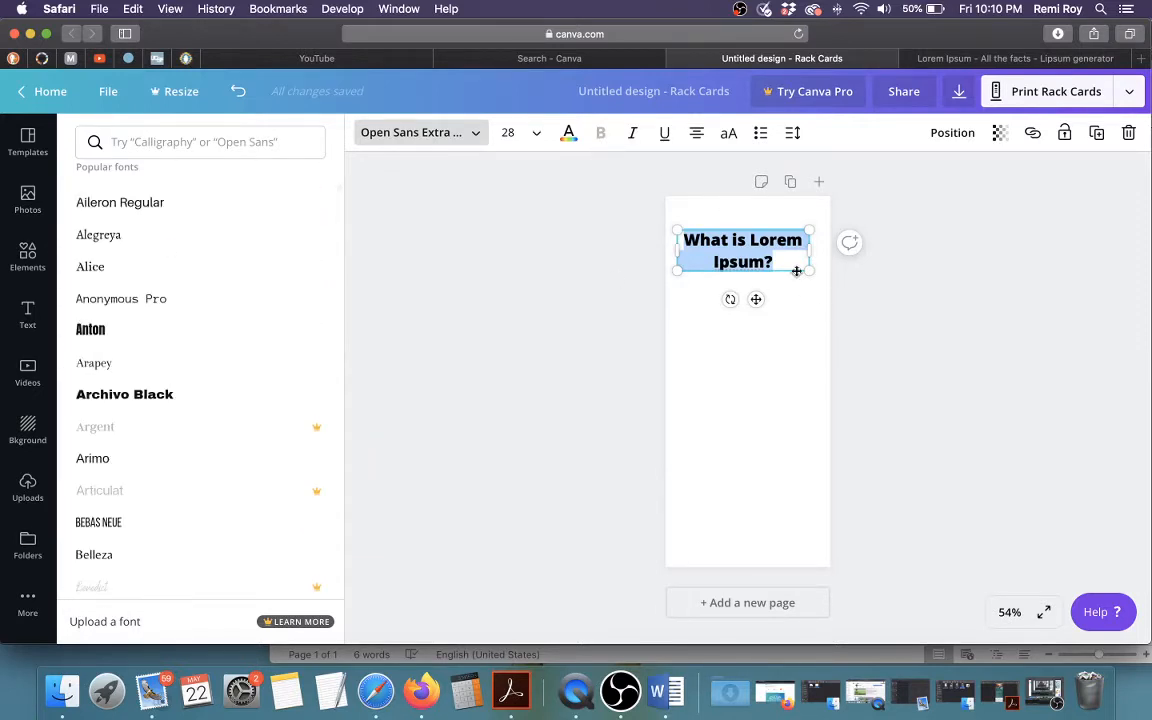
click(797, 266)
click(472, 133)
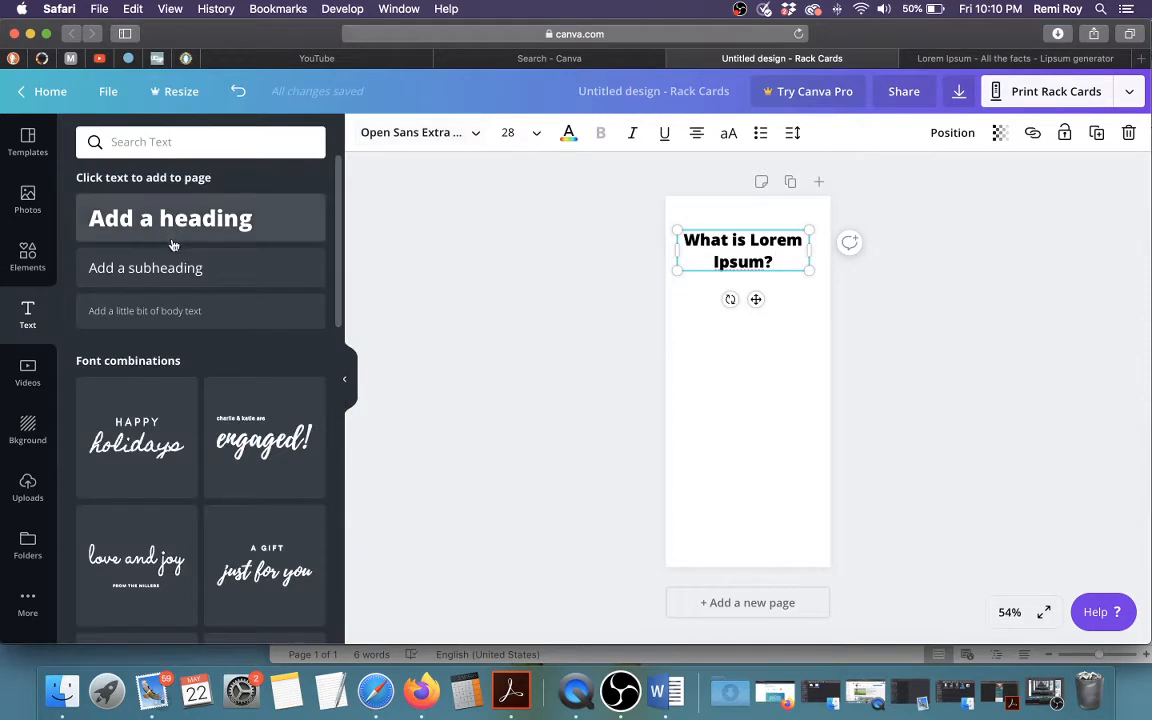
Search the fonts for "open", try Open Sans Light on the heading, and return it to Open Sans Extra Bold
click(470, 136)
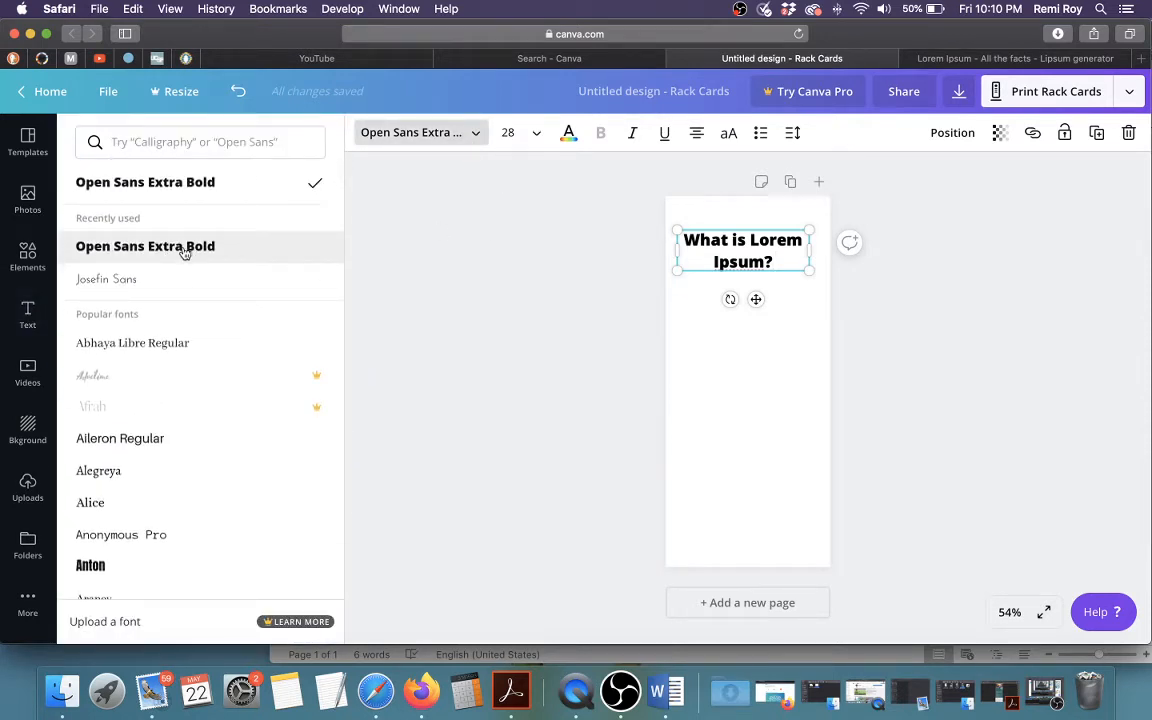
click(220, 143)
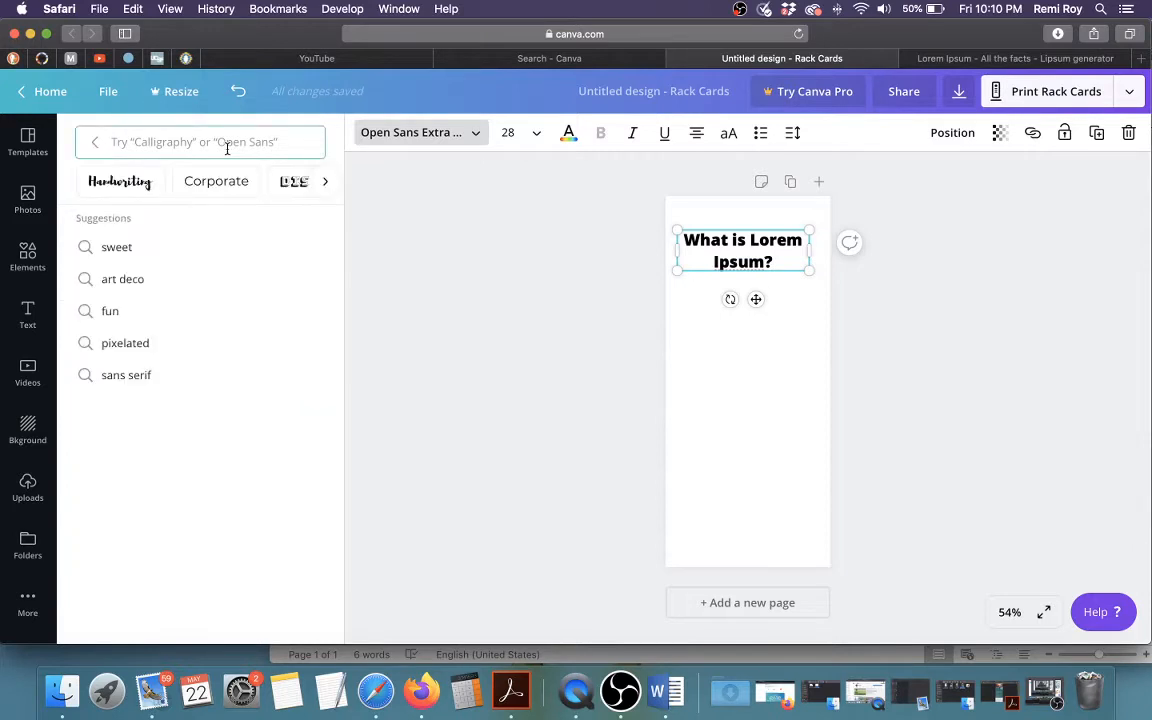
text(open)
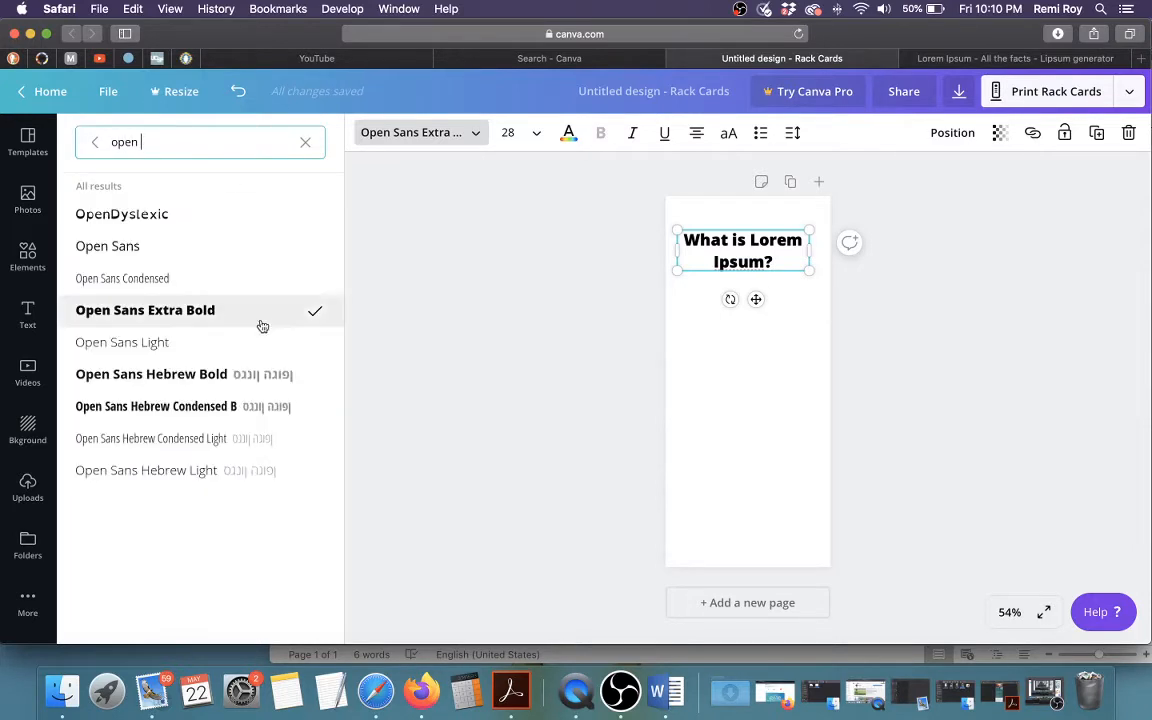
click(159, 343)
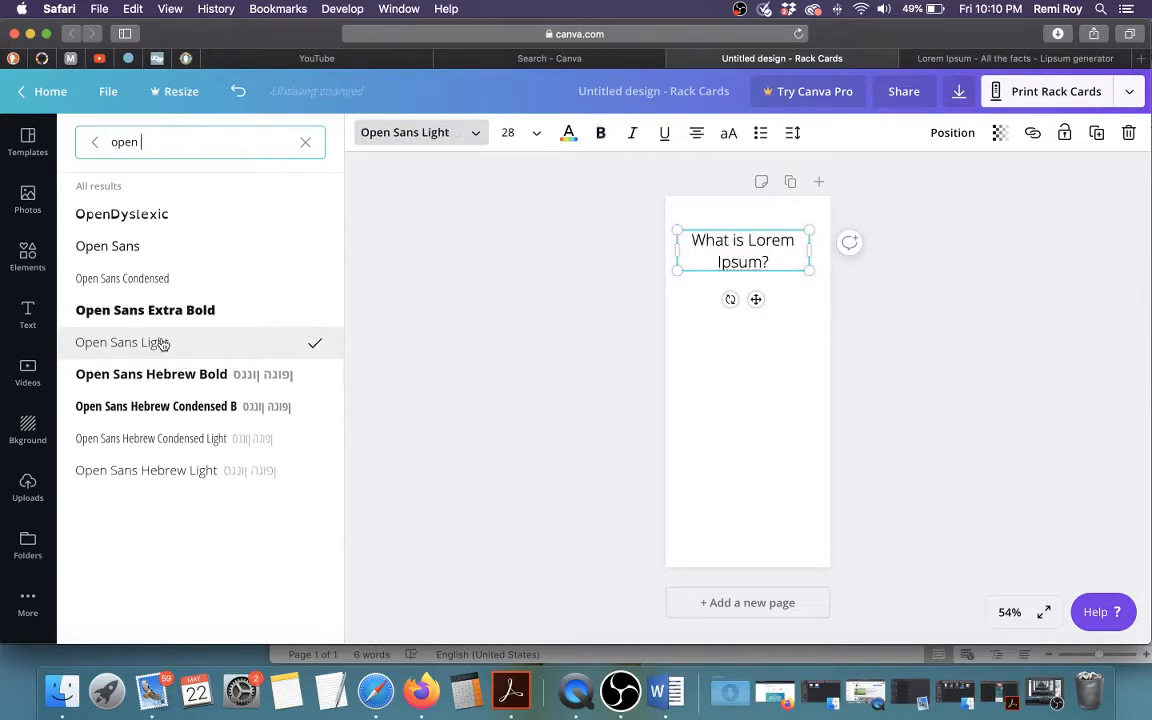
click(150, 311)
Scale the heading down to font size 22.8, place it slightly lower on the card, and left-align its text
drag(803, 265, 779, 287)
click(697, 133)
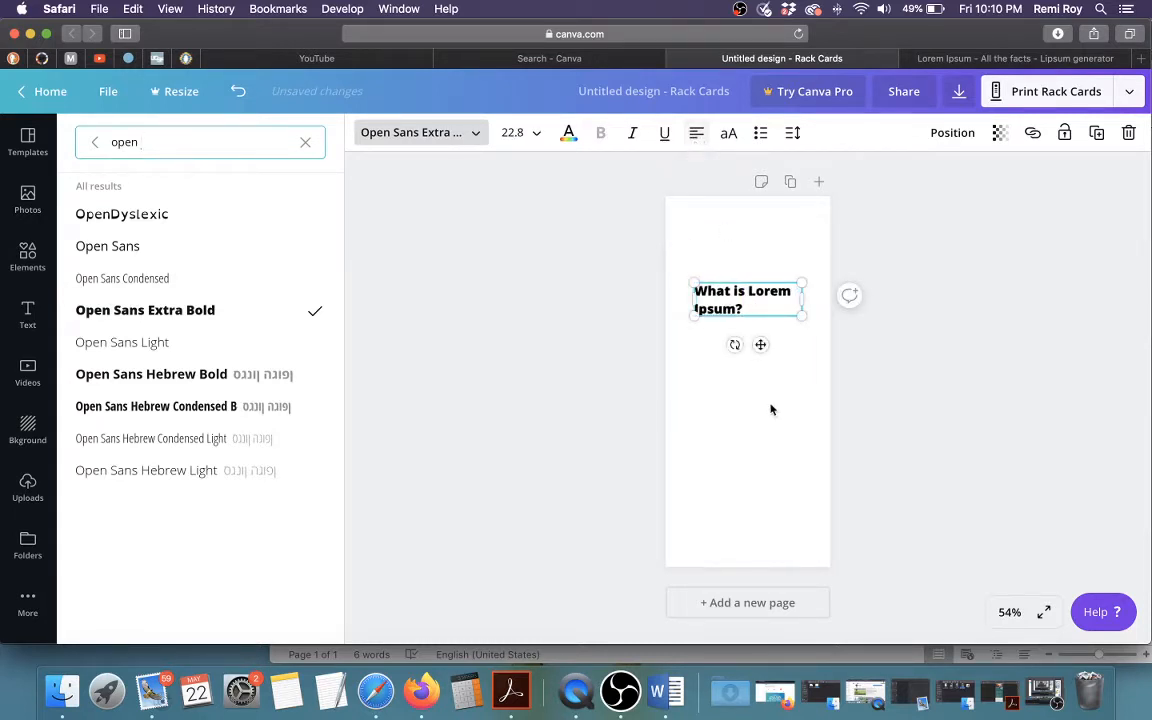
click(779, 309)
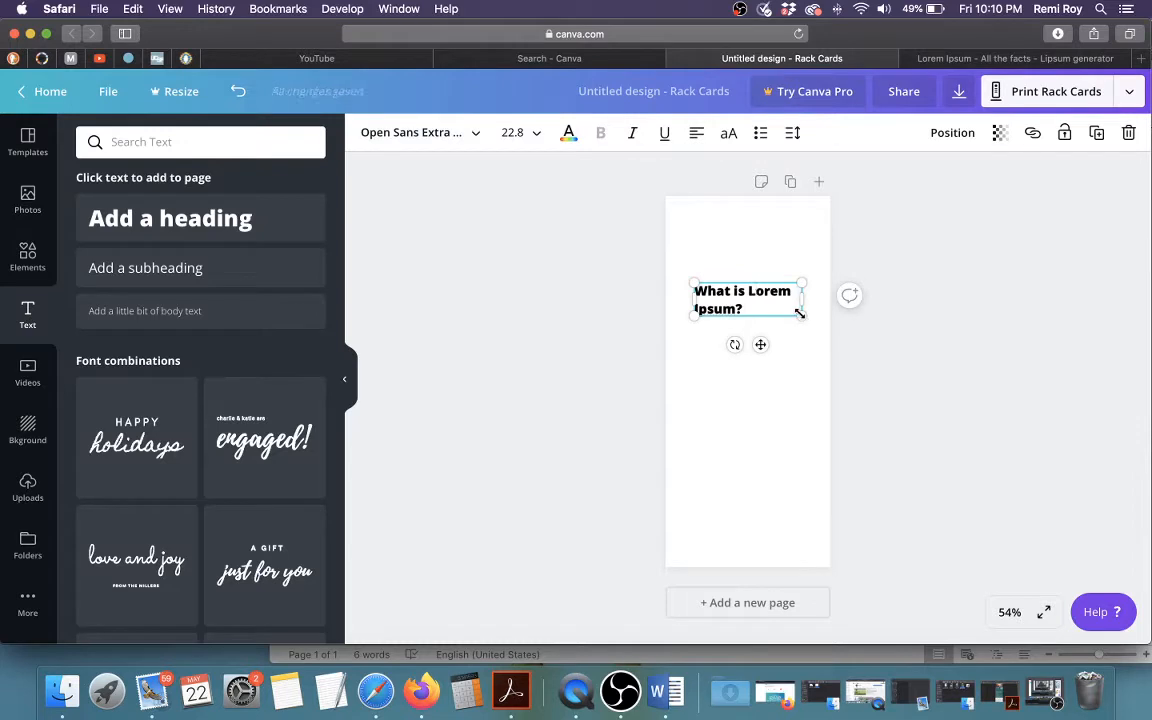
Scale the heading down slightly to font size 21.9 and place it a little lower on the card
drag(799, 313, 766, 298)
click(854, 306)
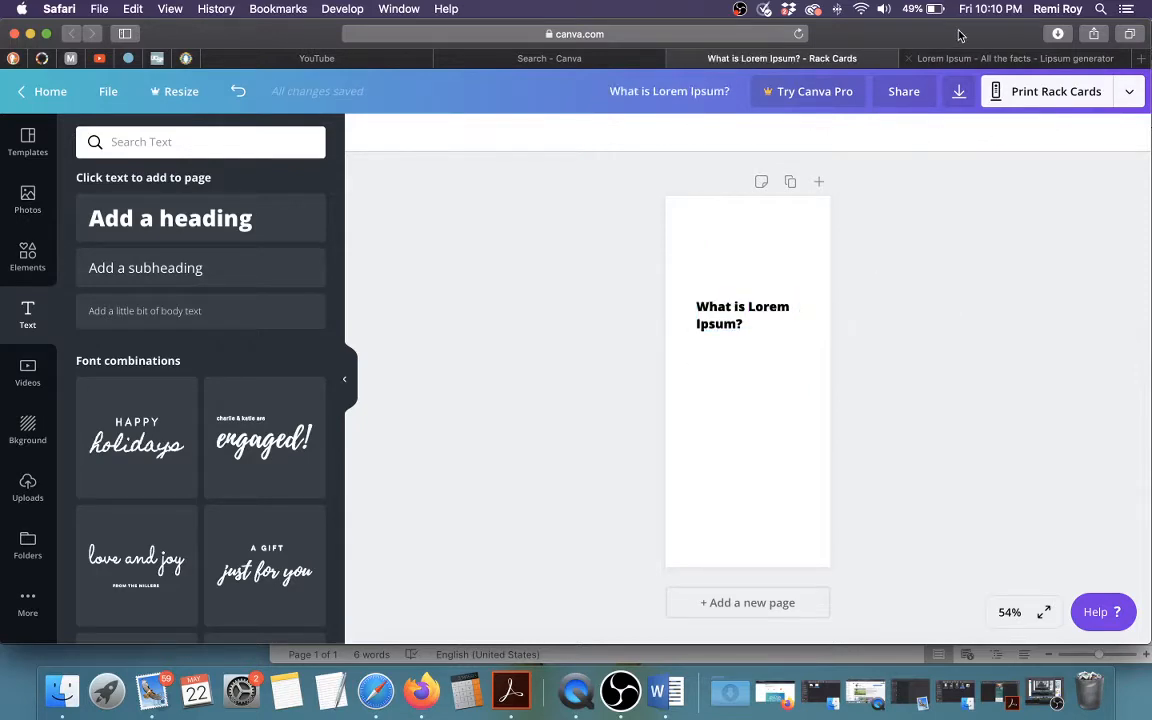
Copy the lipsum.com text from "Lorem Ipsum is simply dummy text" through "type specimen book." and paste it into a new subheading on the card
key(ctrl+Tab)
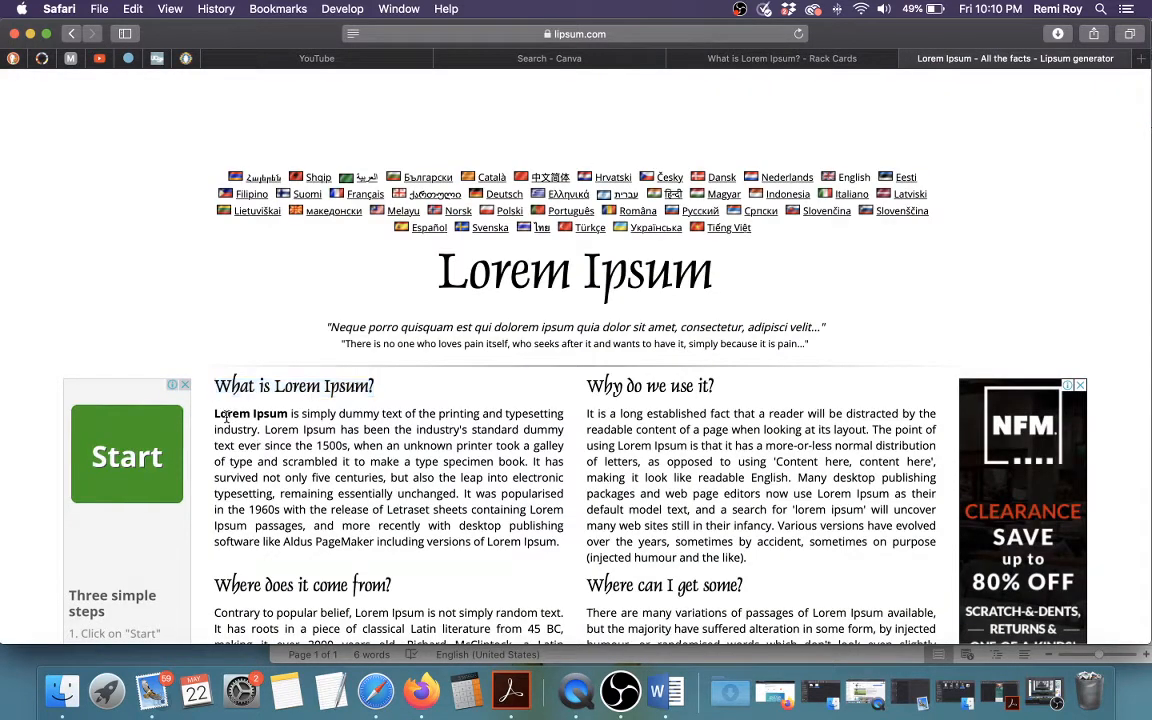
drag(214, 413, 531, 458)
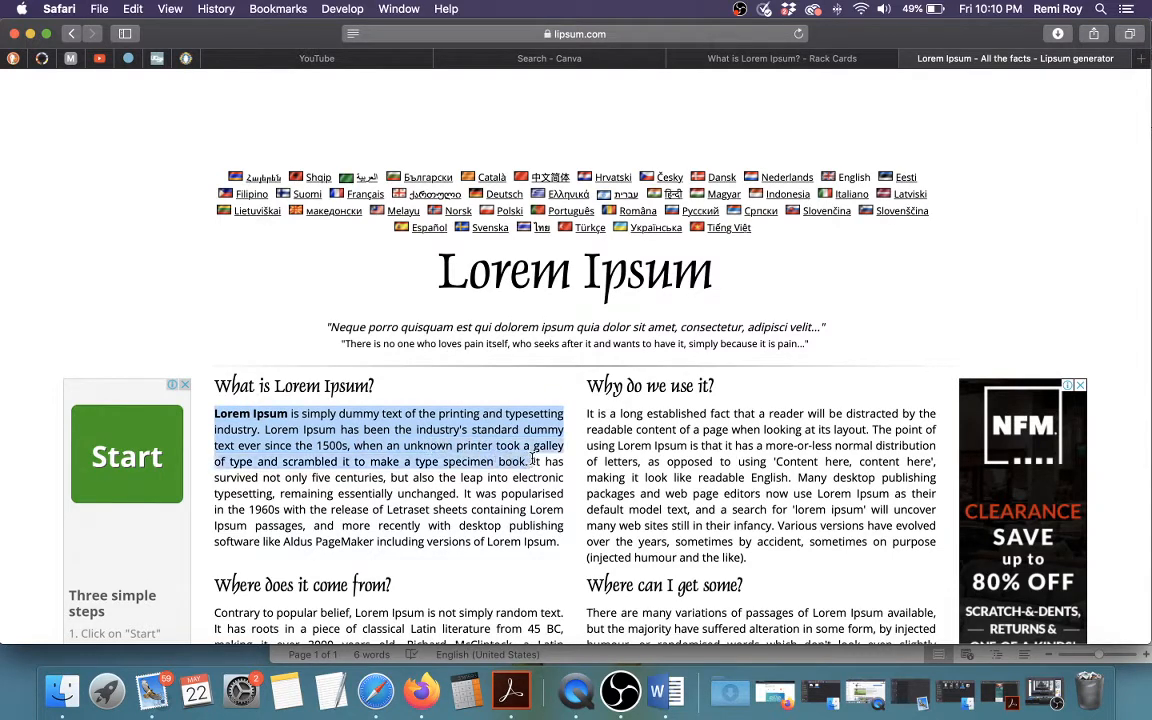
key(super+c)
click(708, 58)
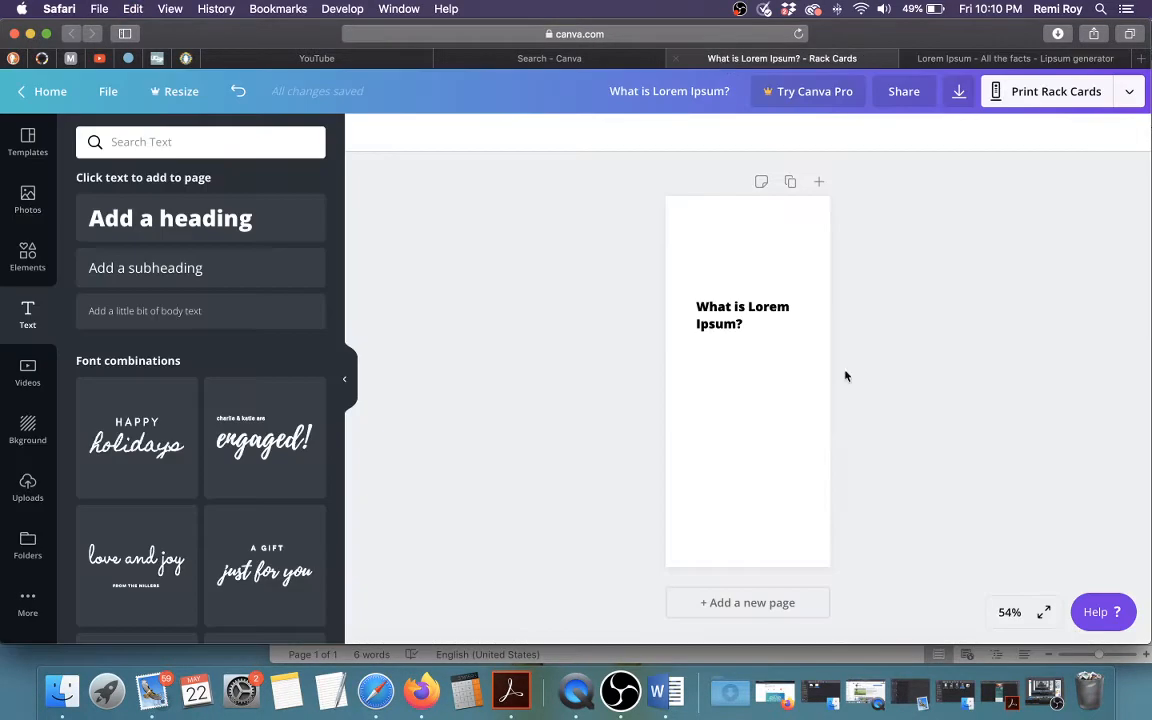
click(116, 267)
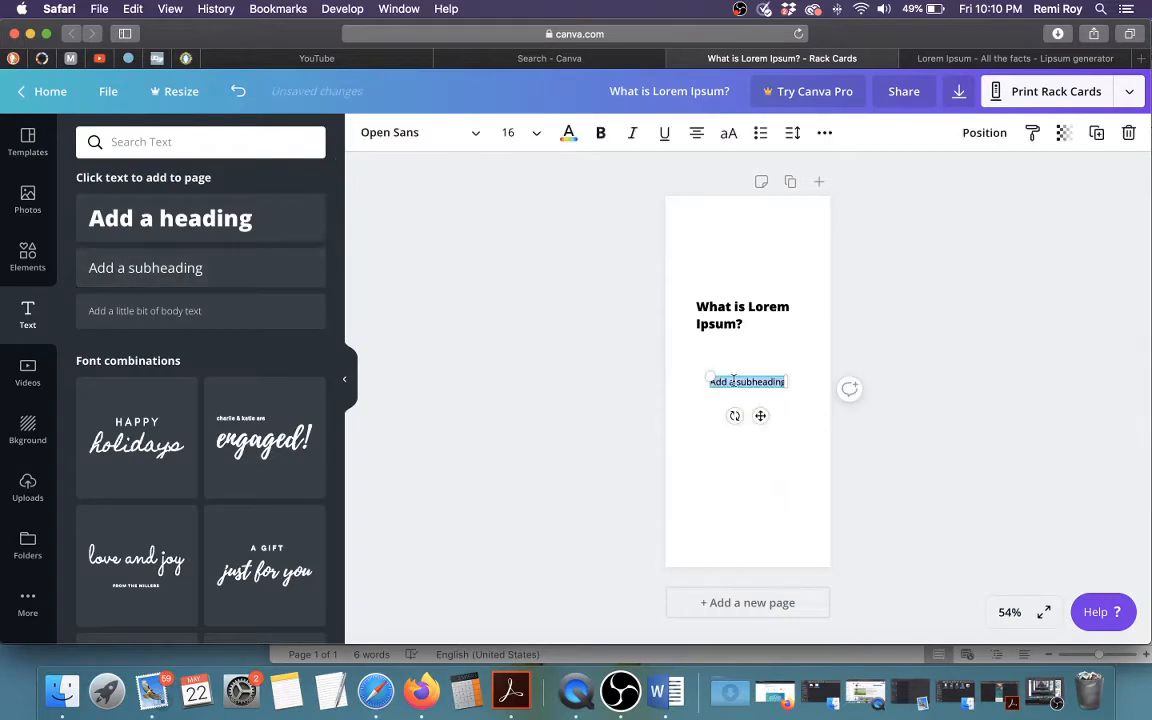
key(super+v)
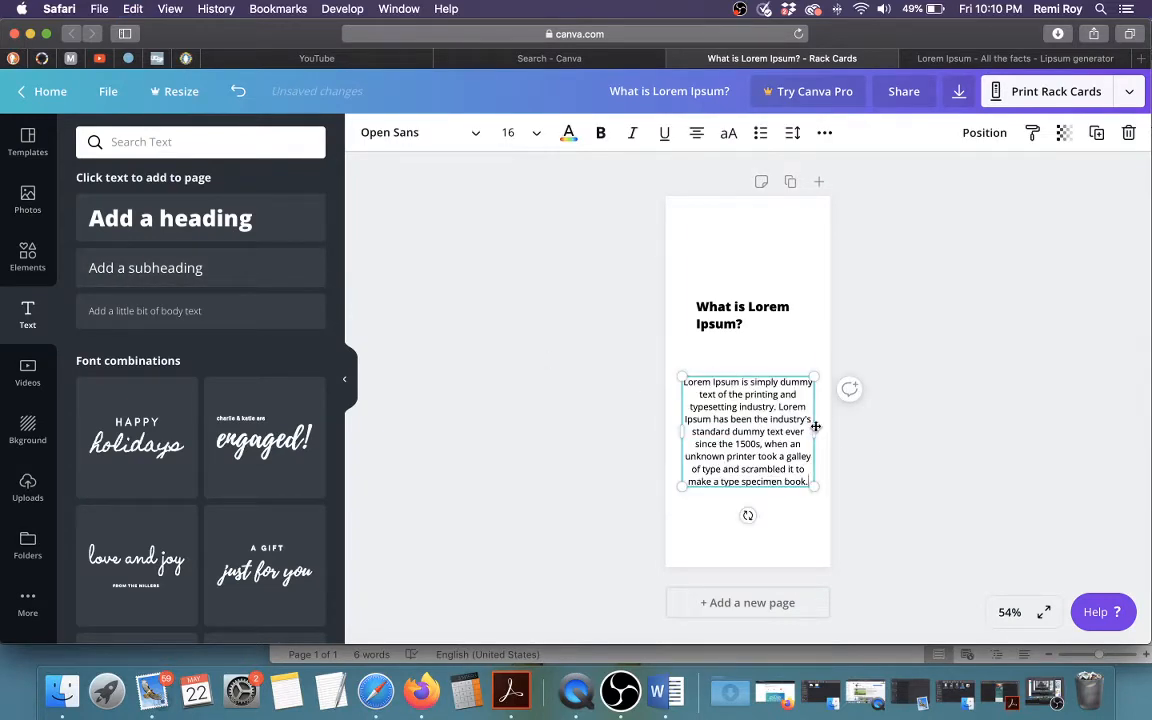
Reduce the pasted paragraph's font size to 10
click(816, 426)
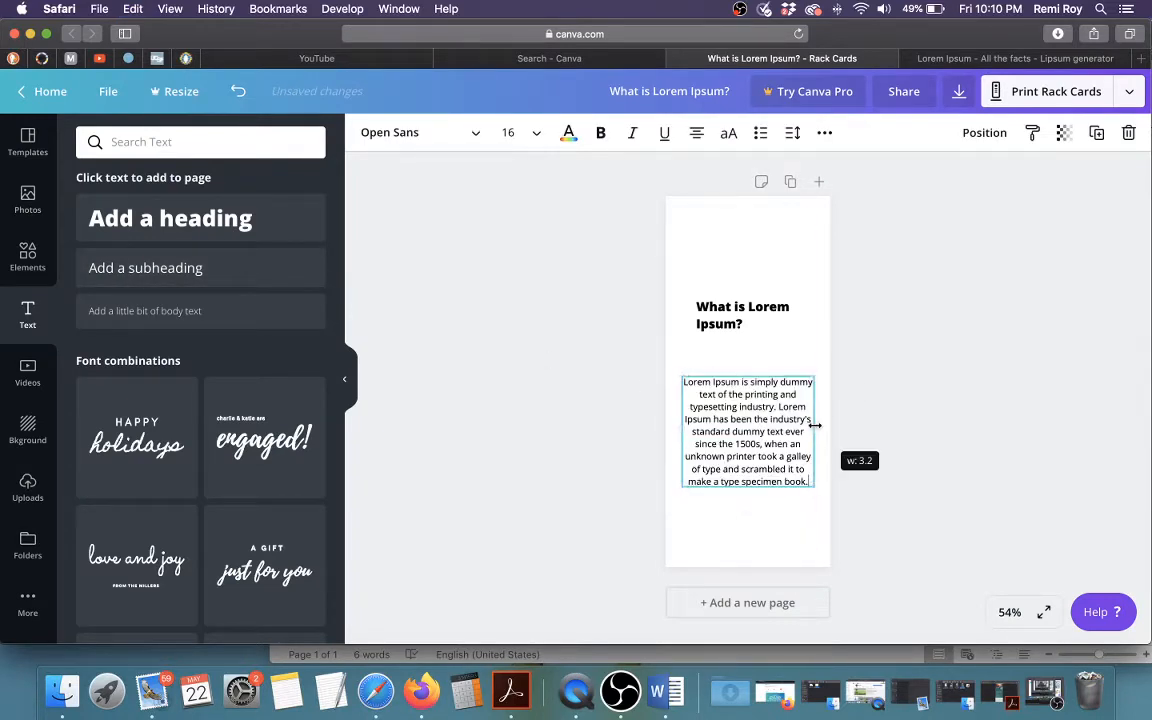
click(532, 138)
click(519, 259)
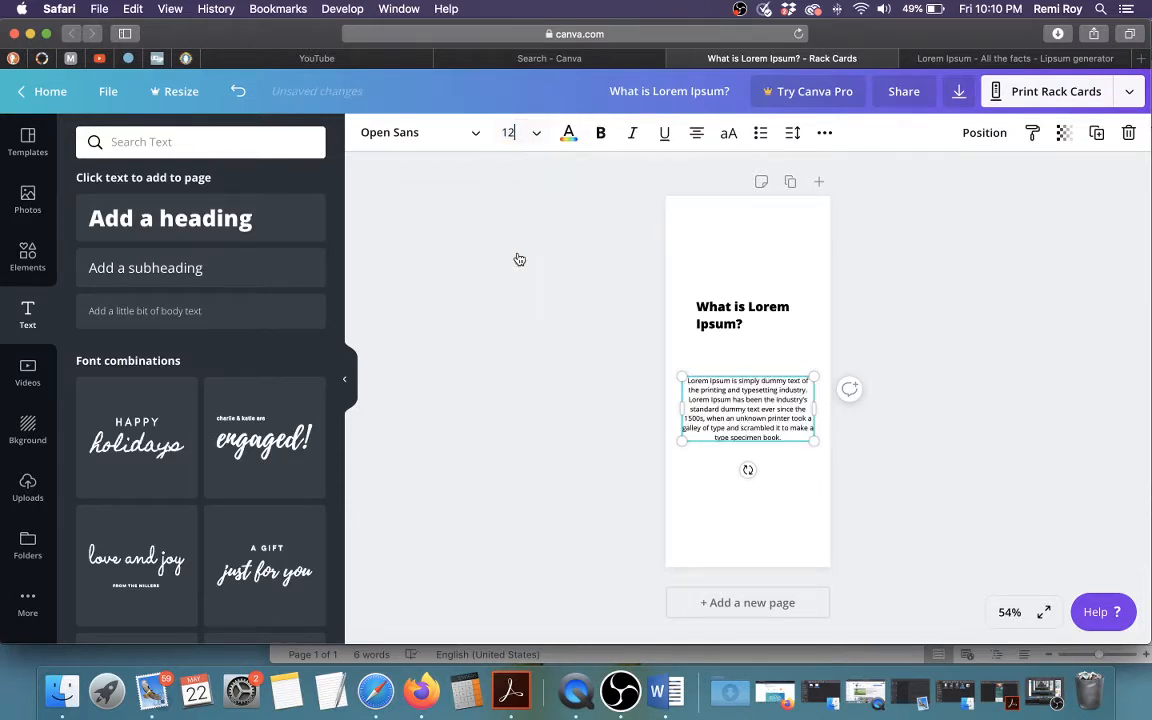
click(535, 136)
click(529, 246)
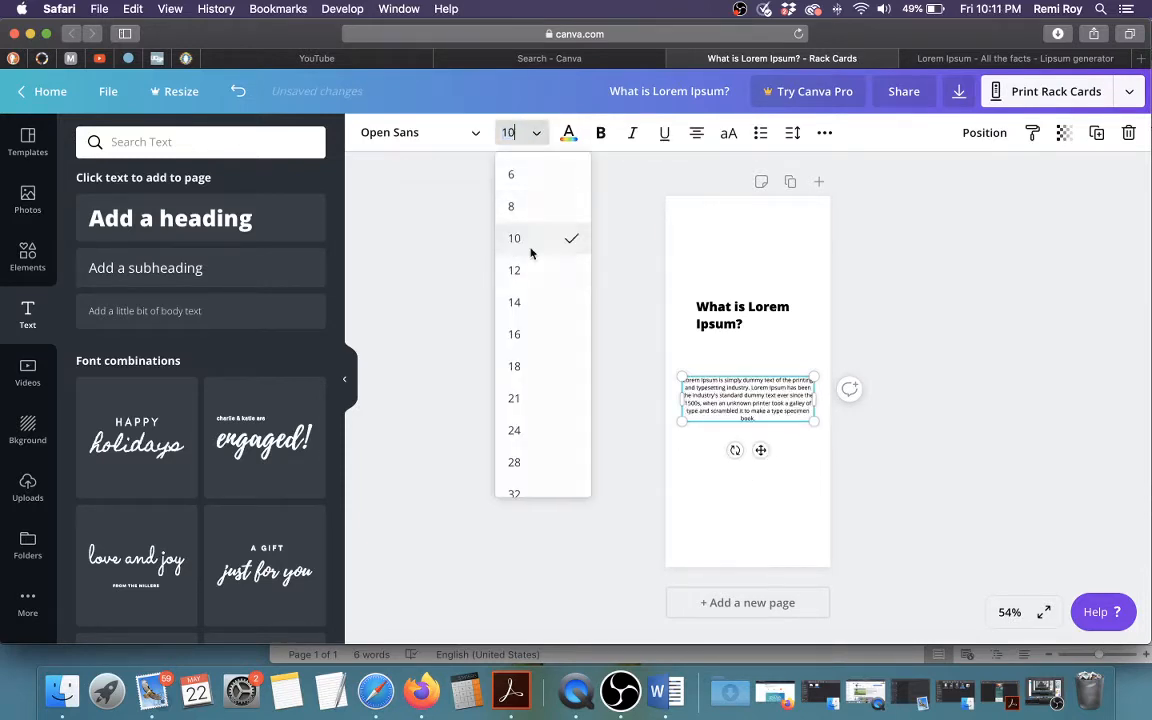
Narrow the paragraph's text box to a width of about 3 and left-align its text
drag(815, 399, 800, 399)
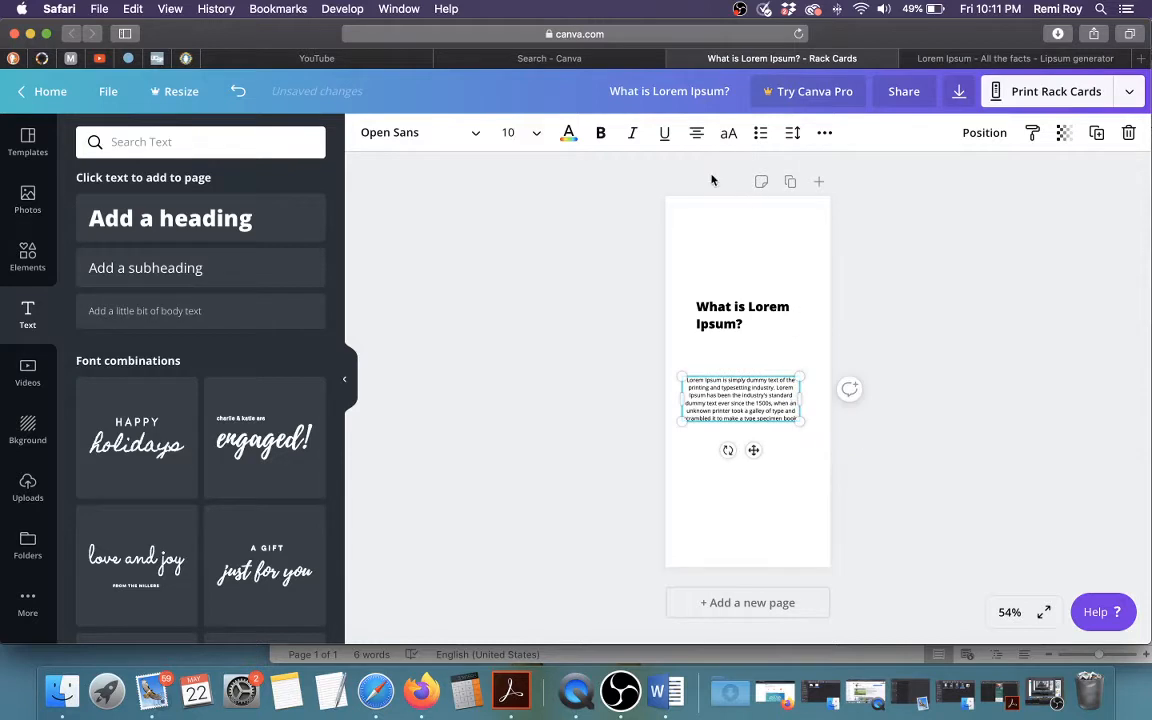
click(794, 469)
click(787, 410)
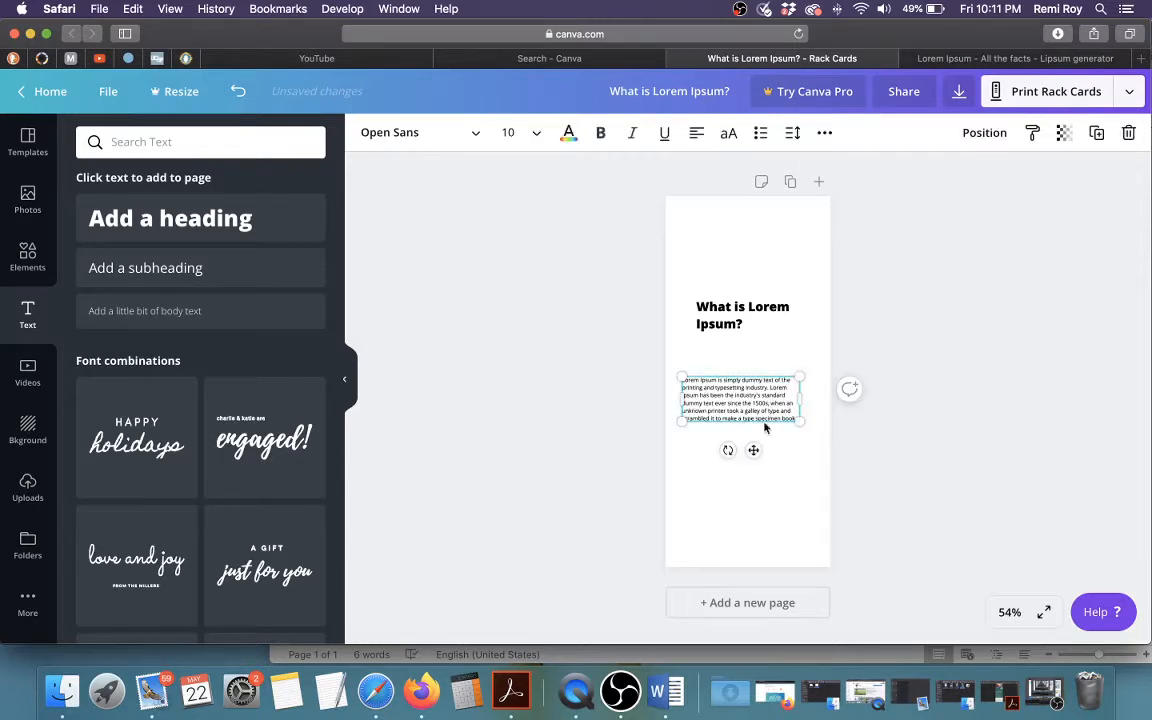
drag(804, 401, 808, 400)
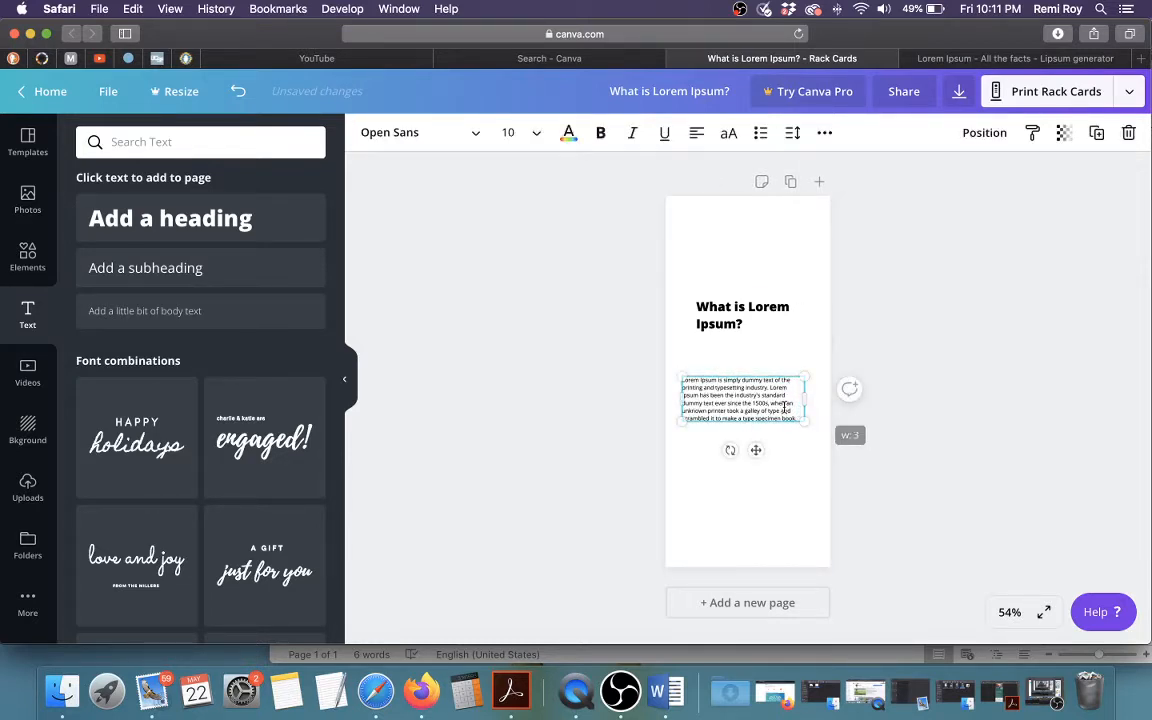
Move the paragraph up closer beneath the heading and line up the heading's left edge with it
drag(755, 450, 756, 428)
click(719, 320)
drag(719, 320, 719, 324)
click(745, 365)
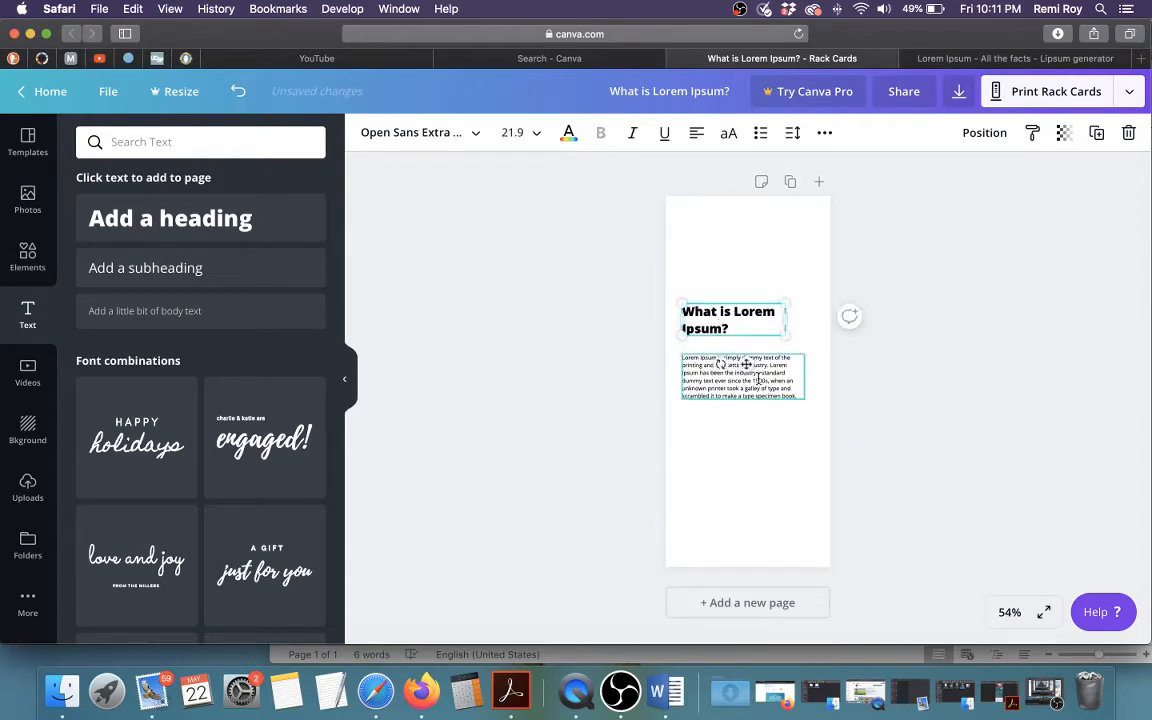
Narrow the paragraph box to the heading's width and shift both texts slightly higher, keeping their left edges aligned
drag(804, 379, 784, 378)
click(749, 439)
click(737, 330)
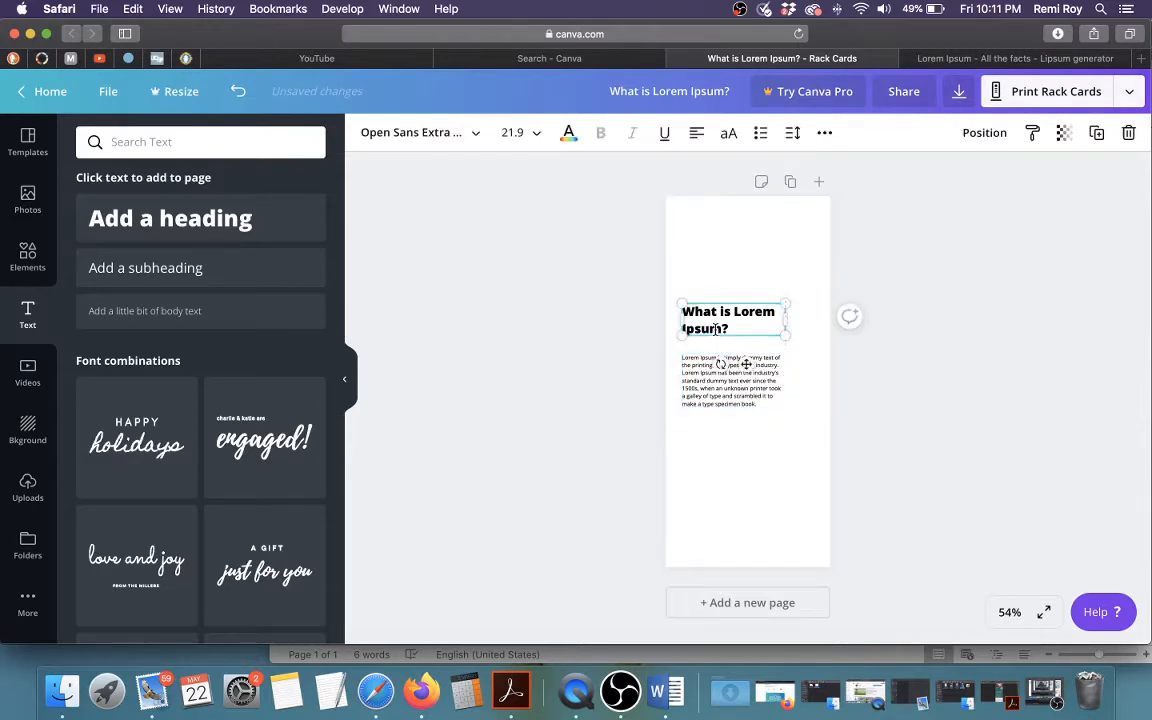
drag(737, 333, 737, 336)
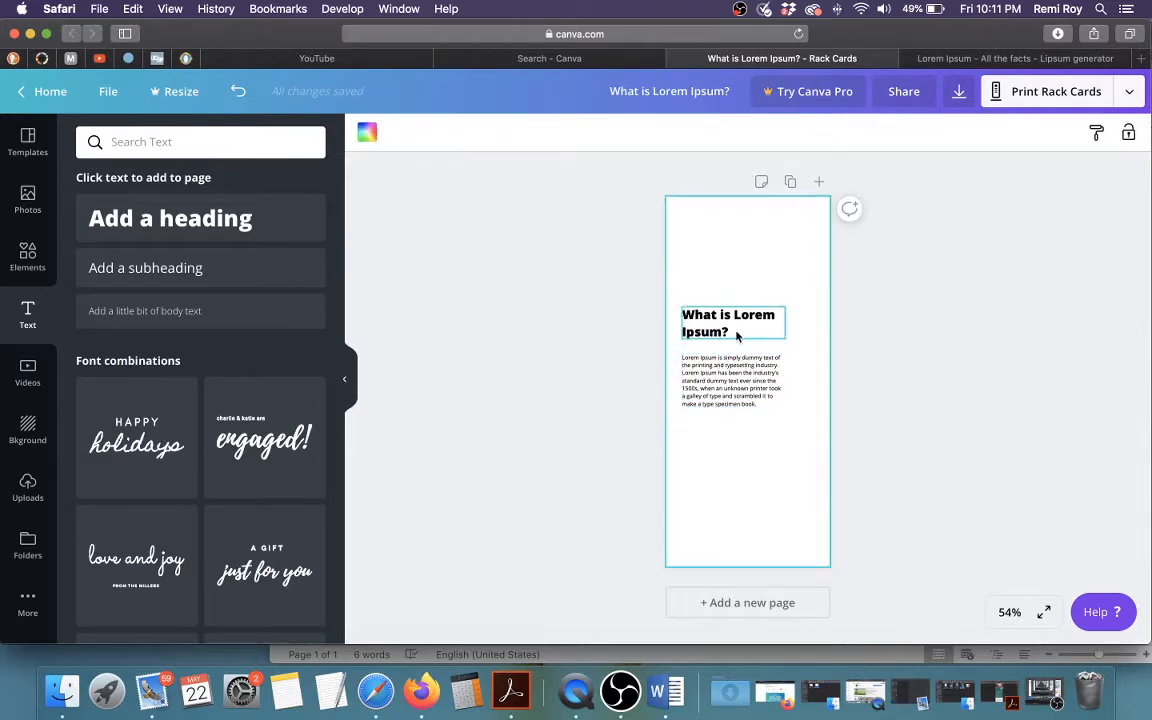
drag(737, 316, 737, 305)
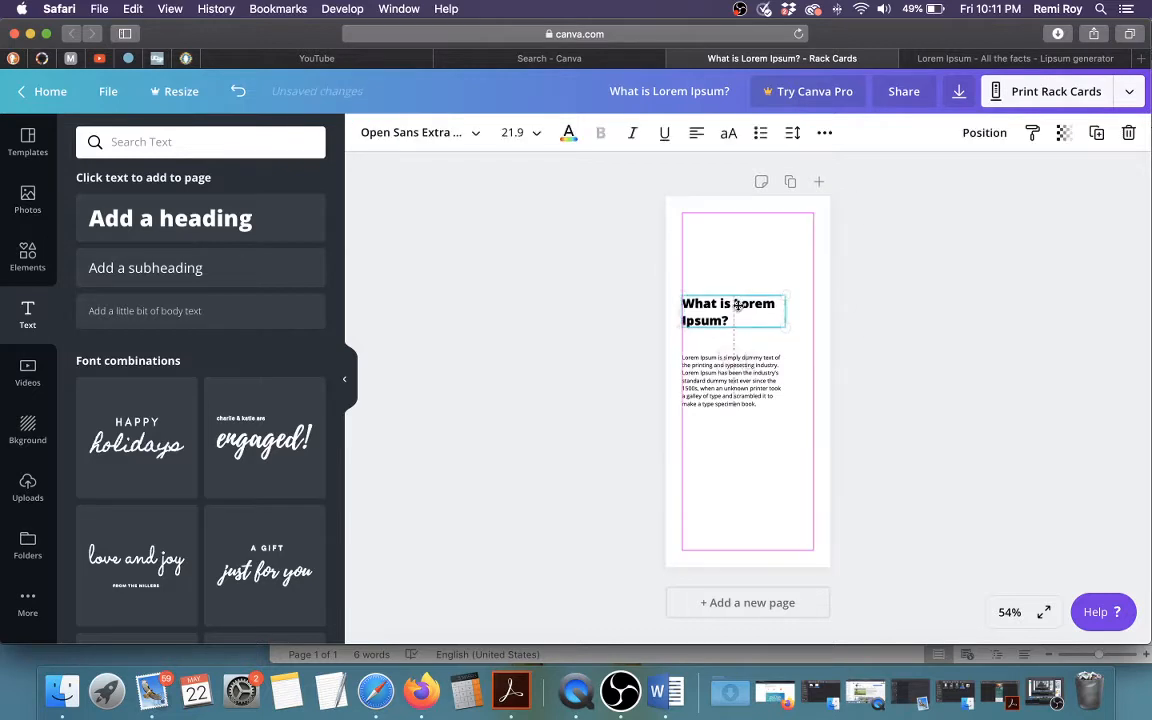
drag(745, 357, 735, 360)
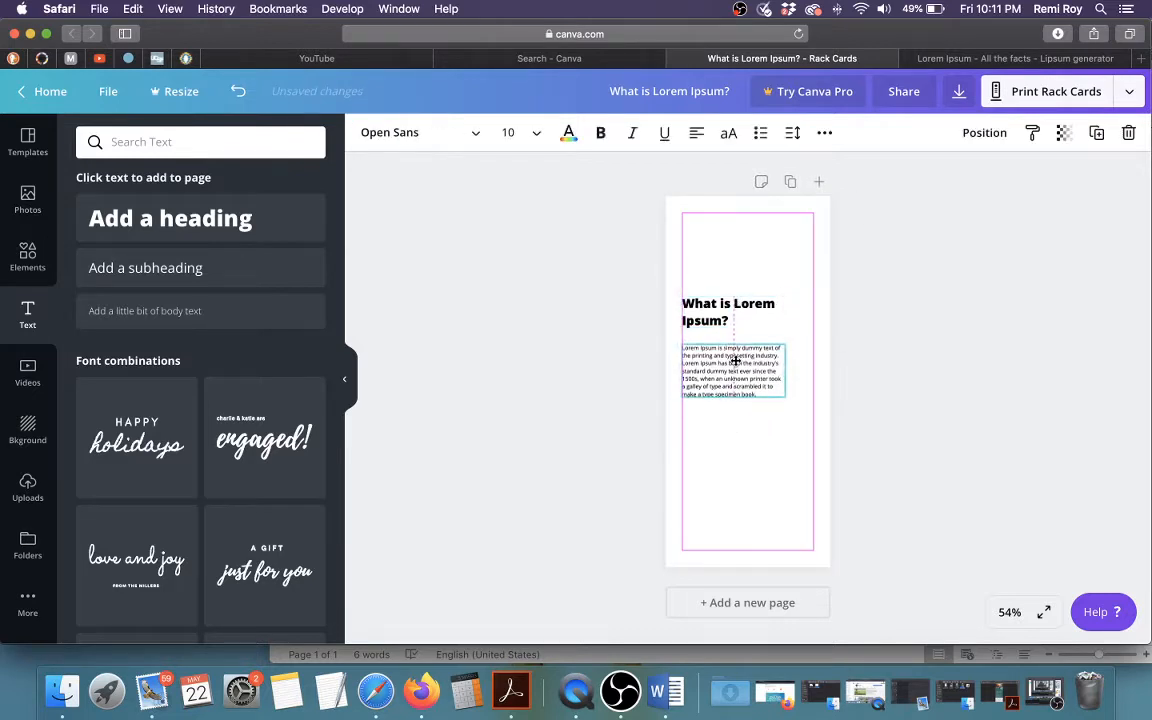
click(774, 483)
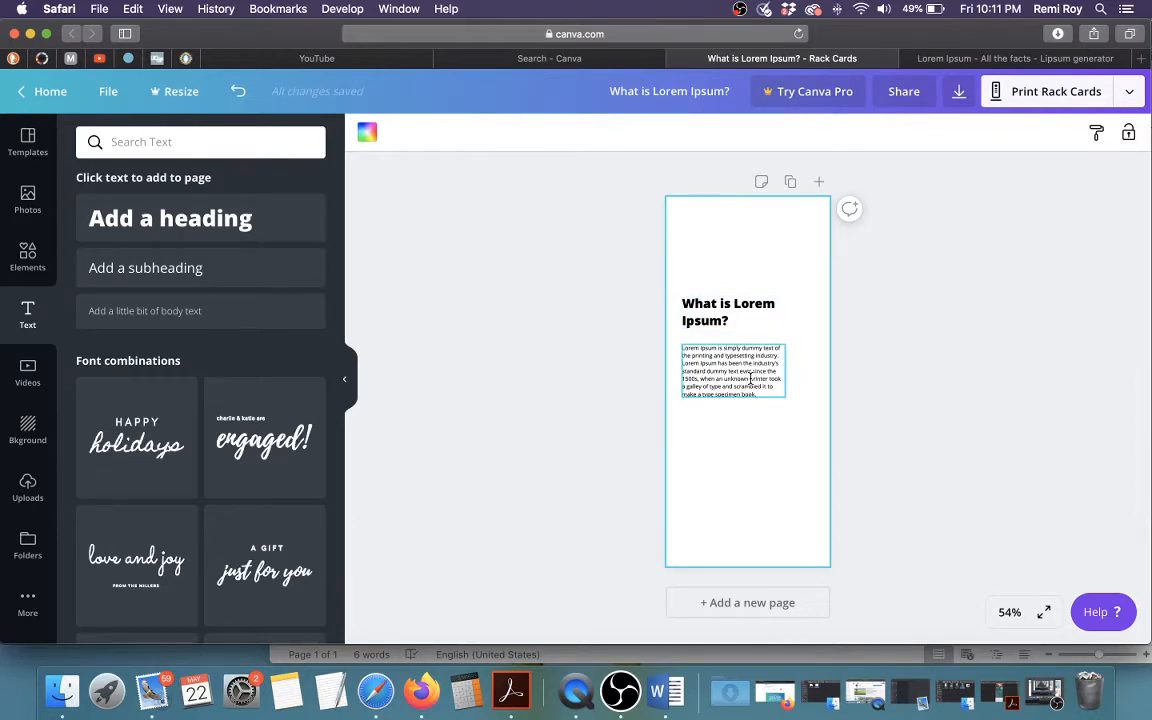
Duplicate the body paragraph, place the copy below it, and move the original slightly lower
click(738, 347)
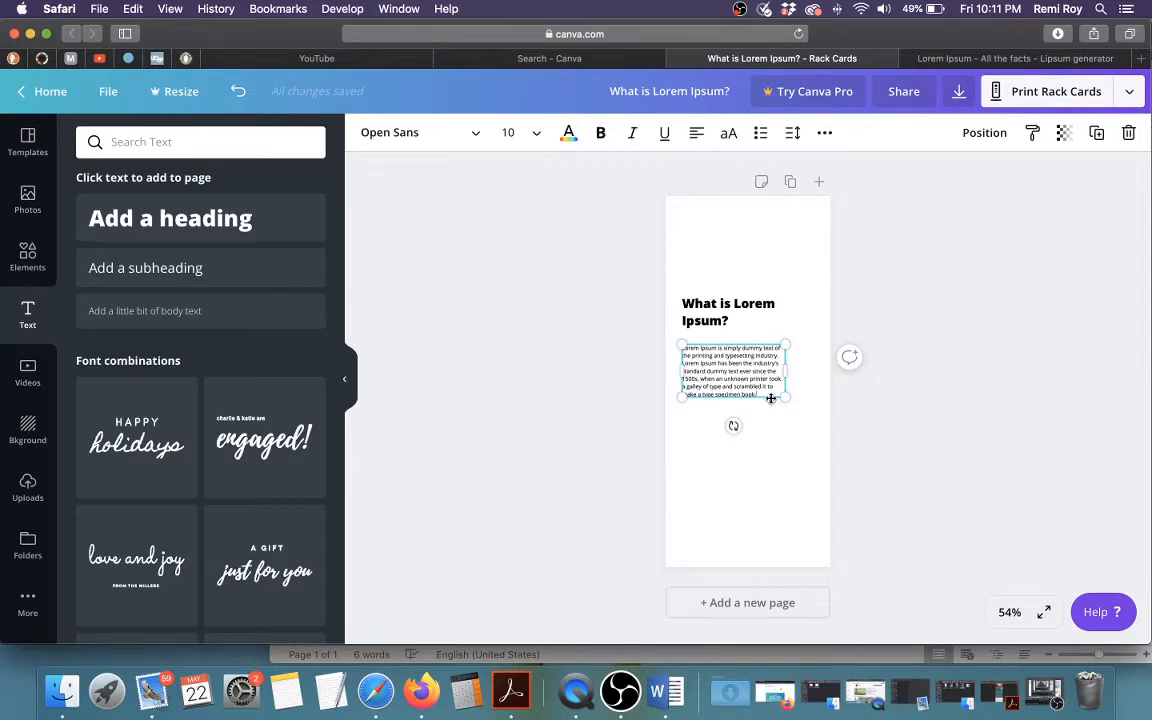
mouse_move(771, 398)
mouse_down()
mouse_move(764, 489)
mouse_move(764, 401)
mouse_up()
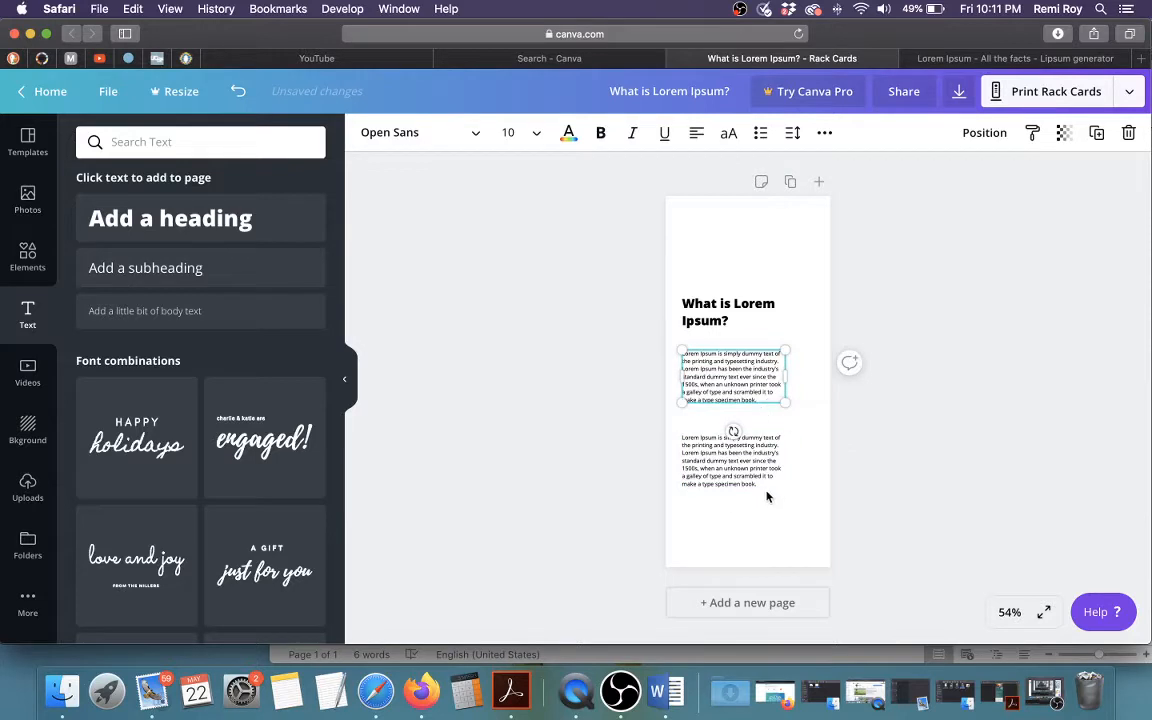
Break the lower paragraph into two lines after "1500s.", beginning the second with a capitalised "When"
click(751, 460)
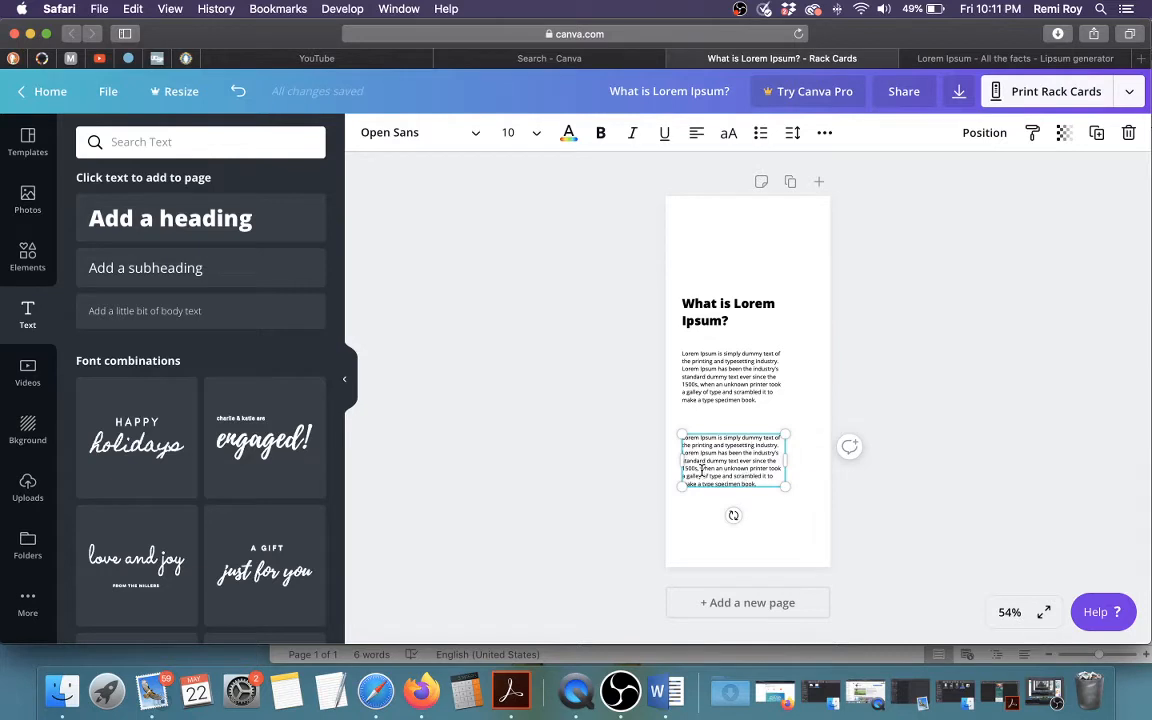
key(BackSpace)
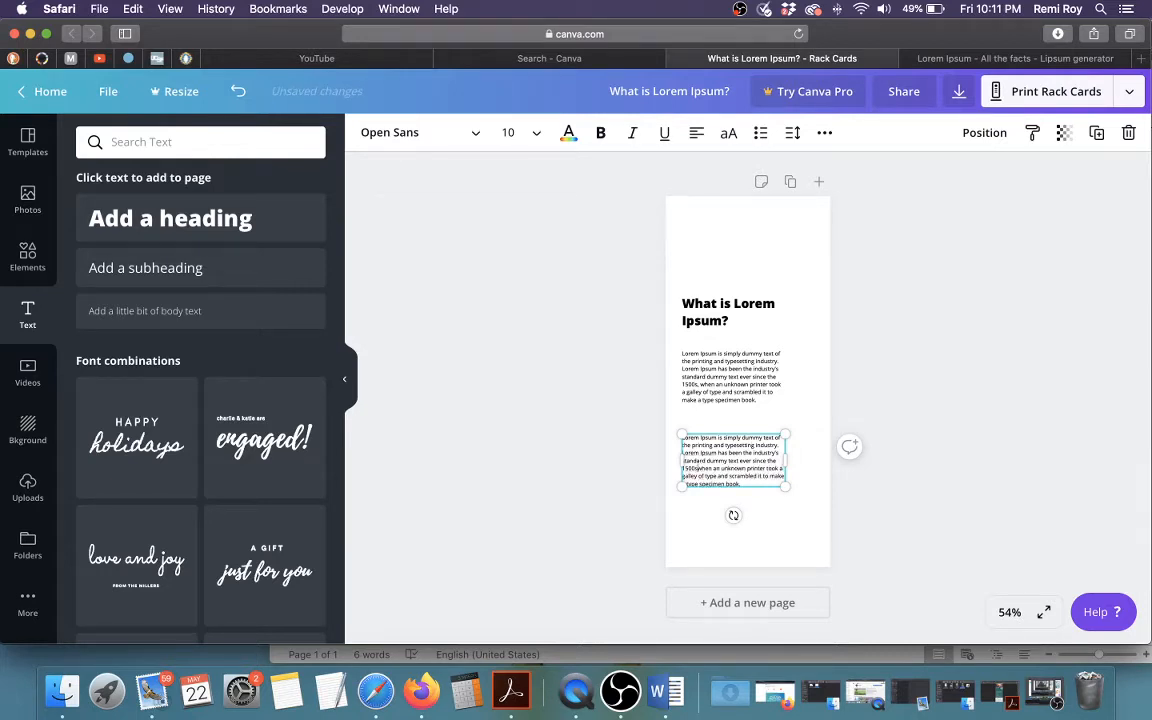
key(Return)
key(Delete)
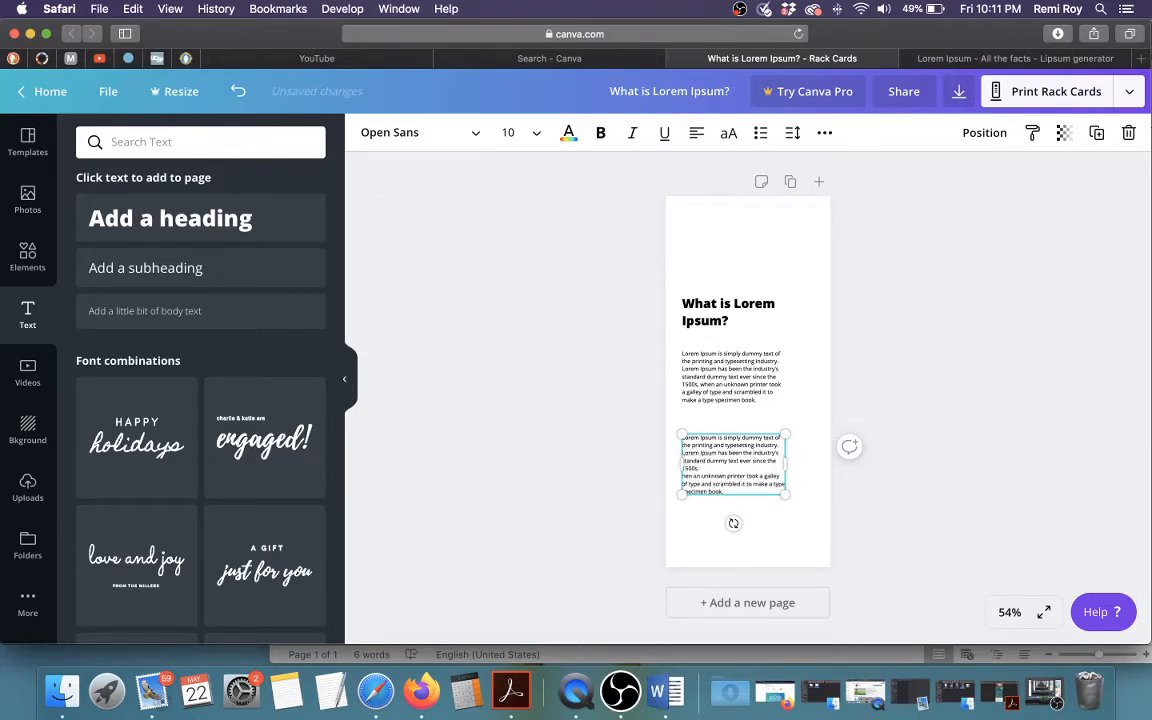
text(W)
Turn the lower paragraph into a bulleted list and split its first item so "Lorem Ipsum has been" starts its own bullet
drag(729, 493, 677, 436)
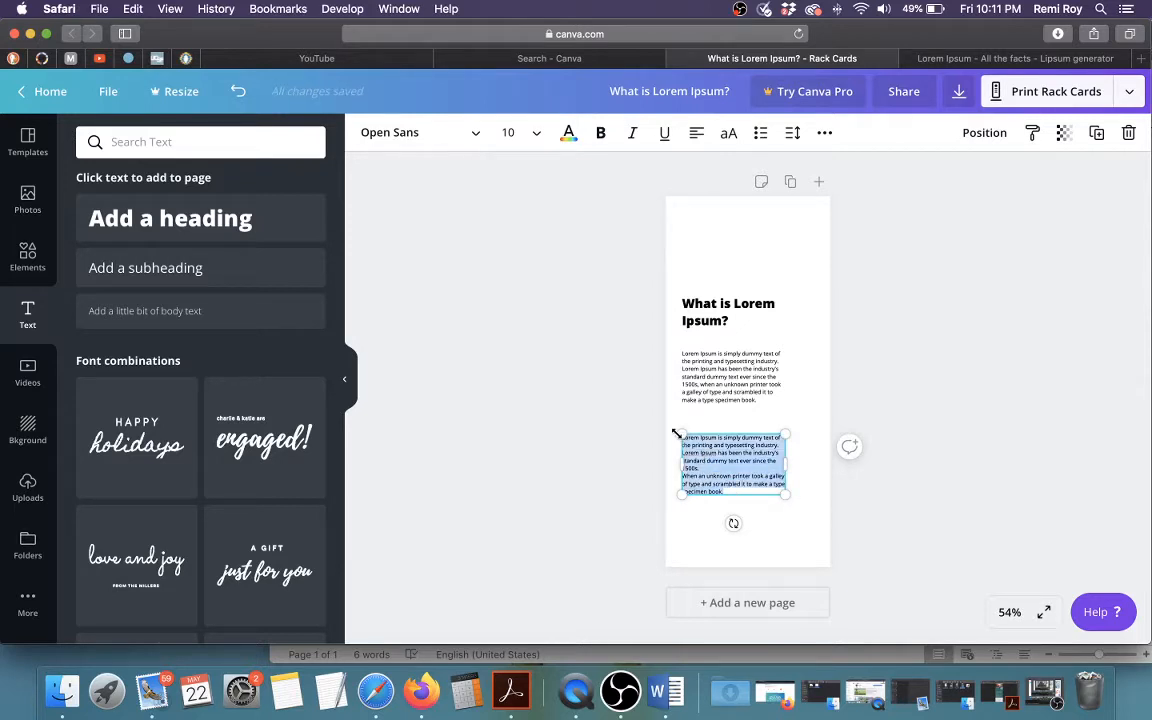
click(758, 134)
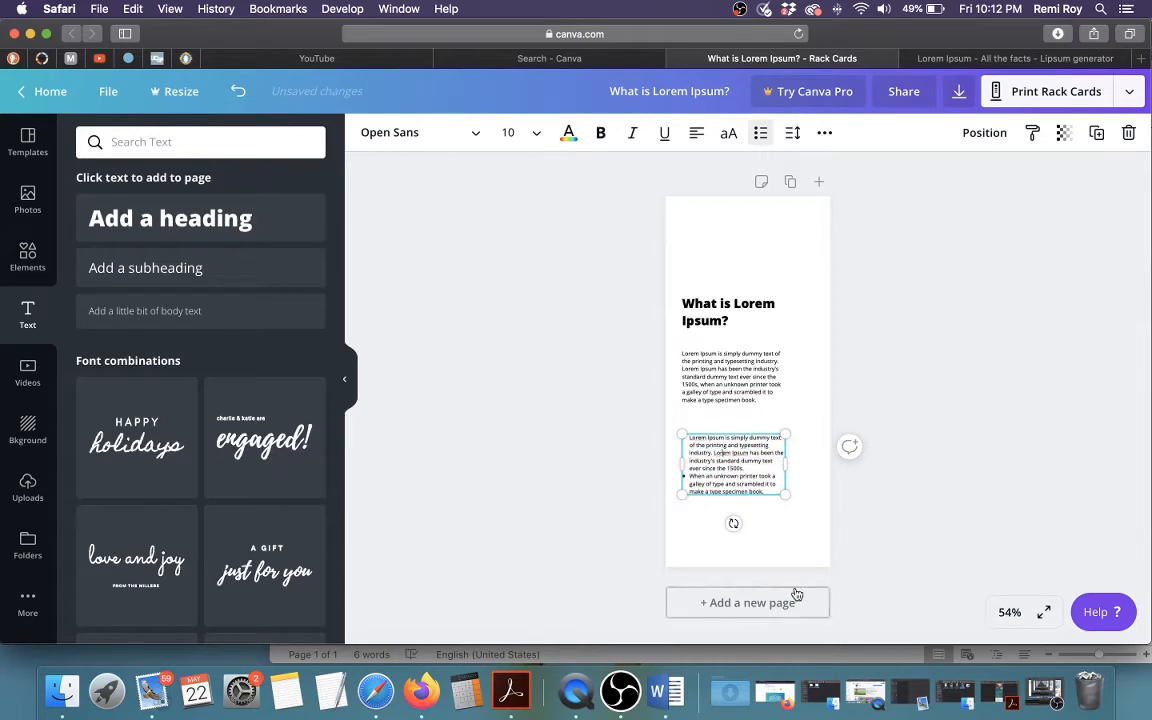
click(802, 558)
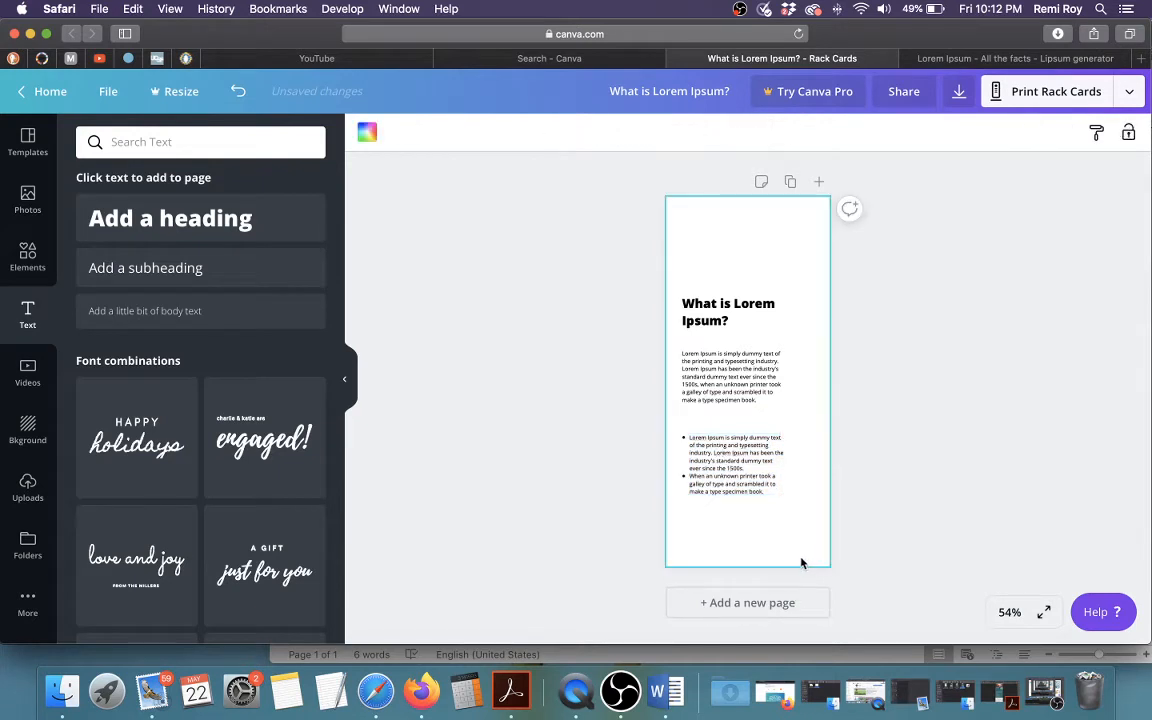
click(715, 453)
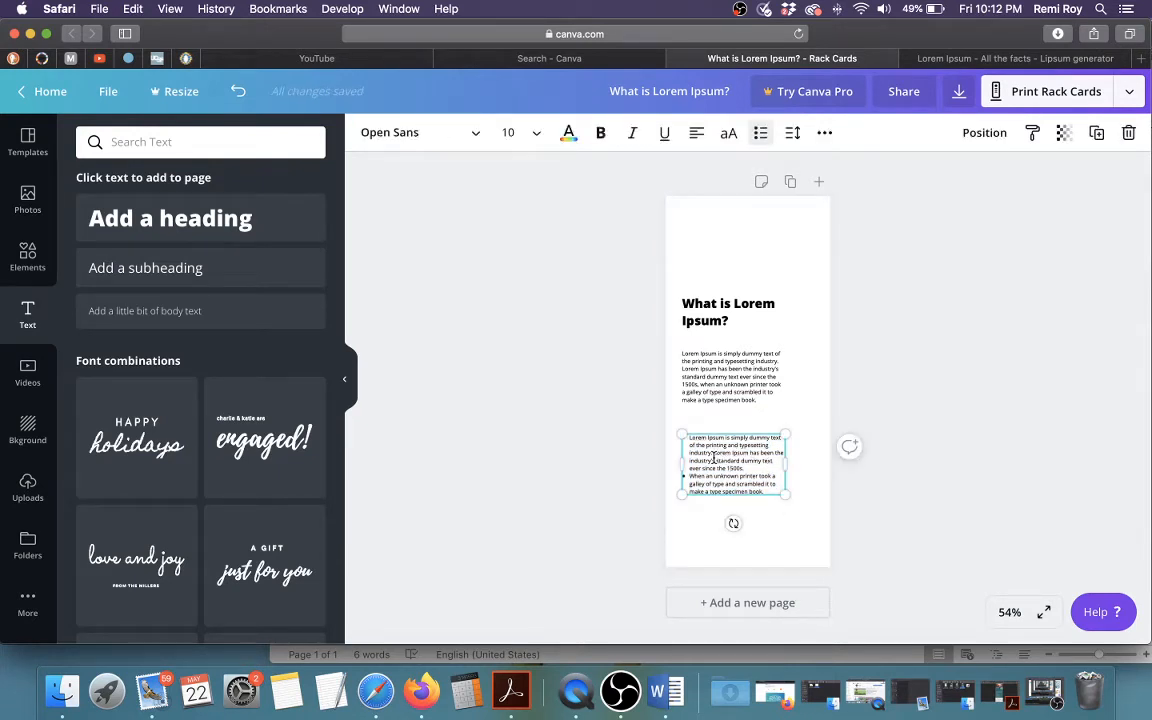
click(713, 453)
key(Return)
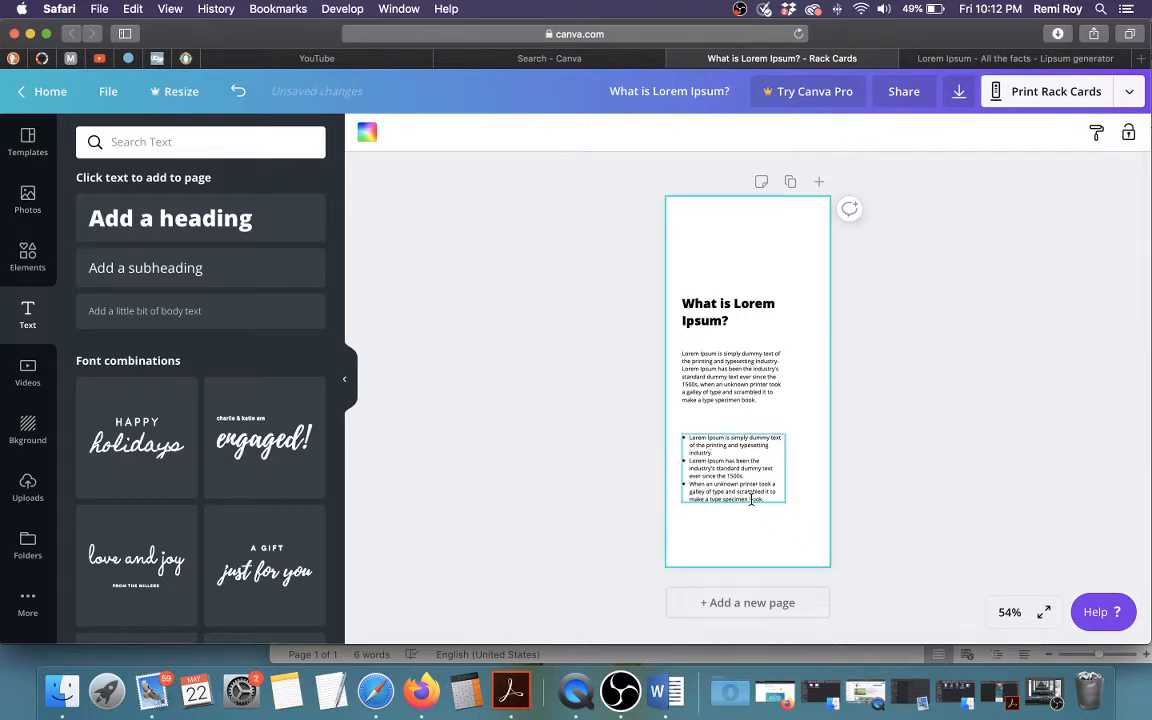
Move the bulleted list slightly up and the body paragraph slightly down to even out their spacing
drag(751, 499, 789, 463)
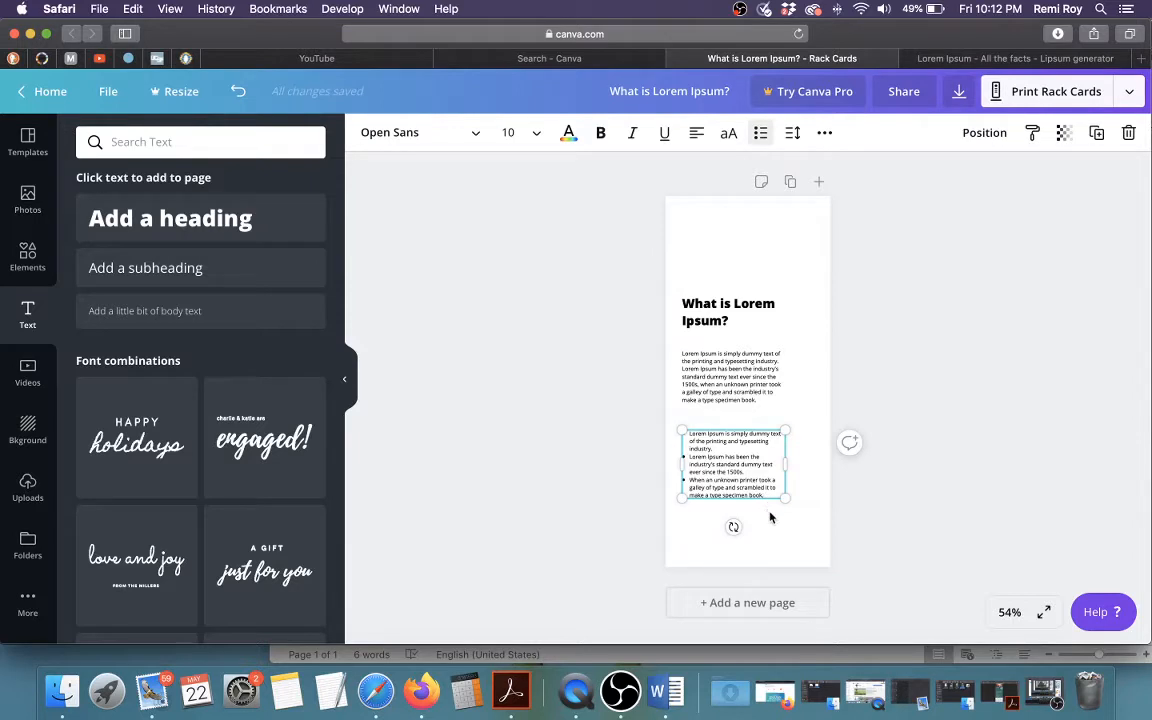
drag(715, 379, 762, 404)
click(967, 536)
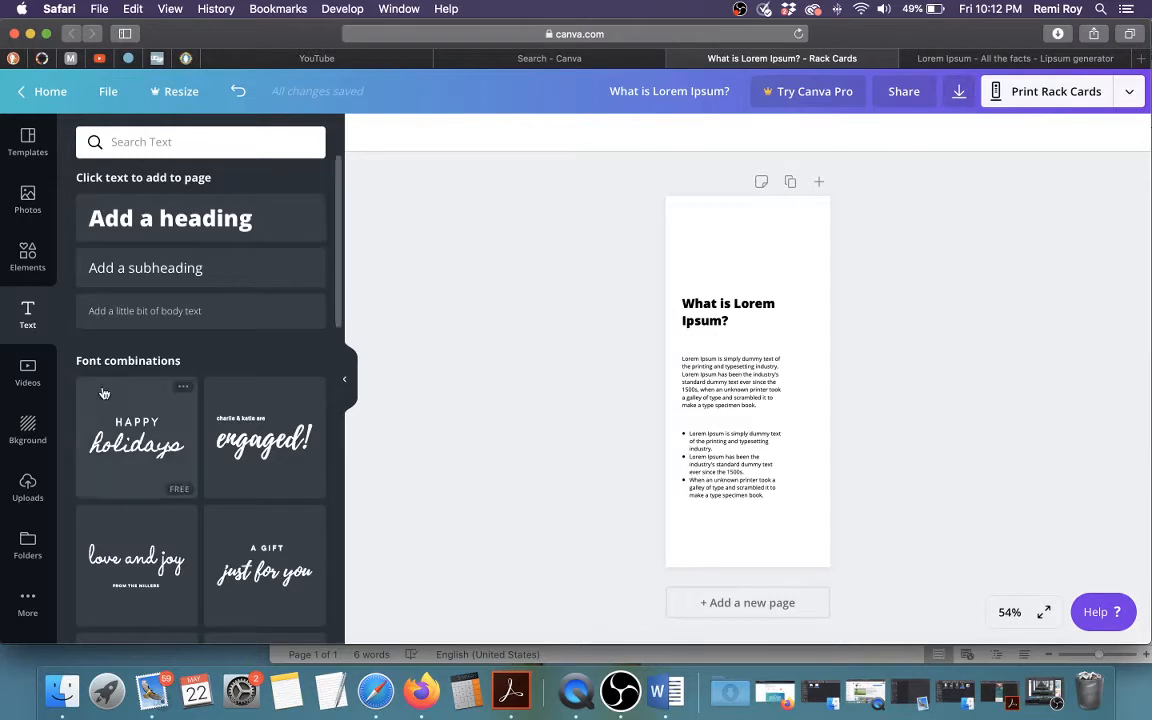
Add a square shape and enlarge it past both card edges, about 5.6 high, covering the area from above the heading to below the bullets
scroll(160, 440, down, 3)
click(30, 256)
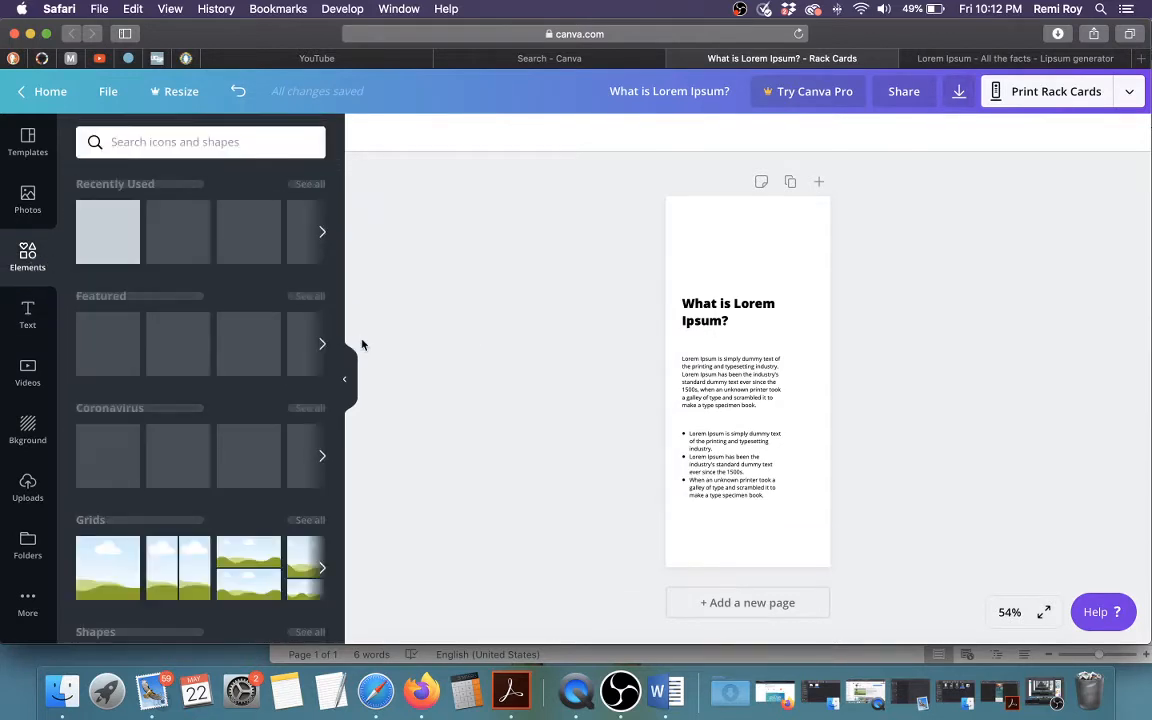
click(108, 228)
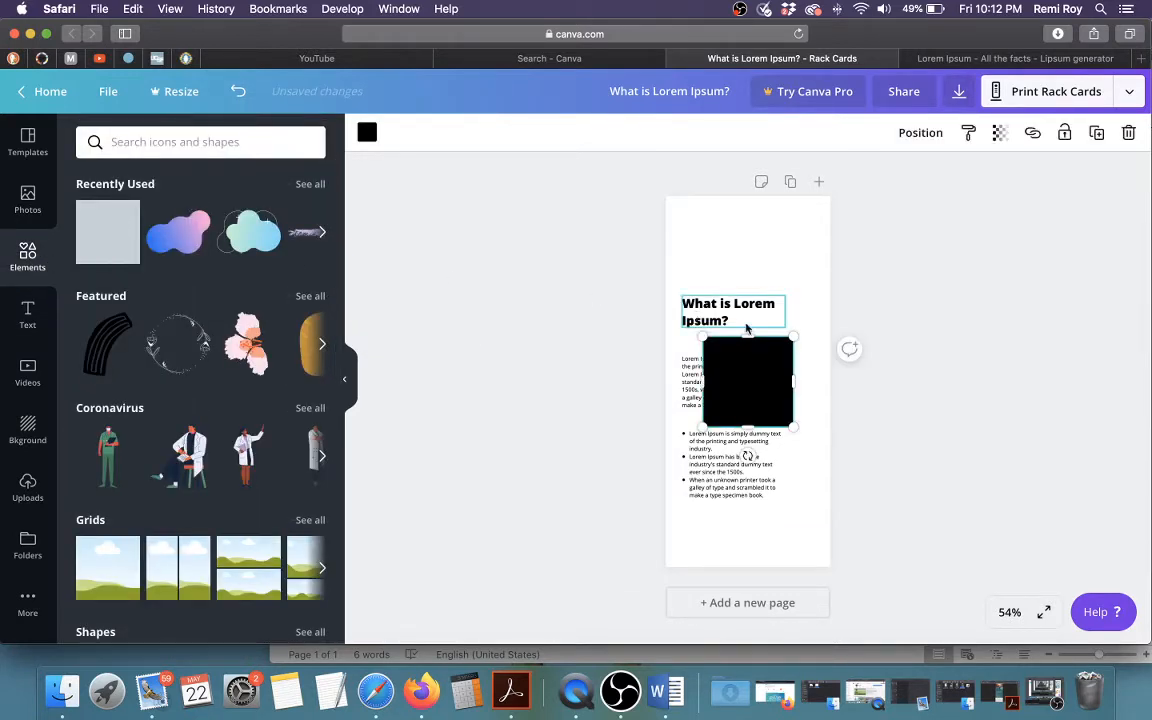
drag(703, 337, 652, 295)
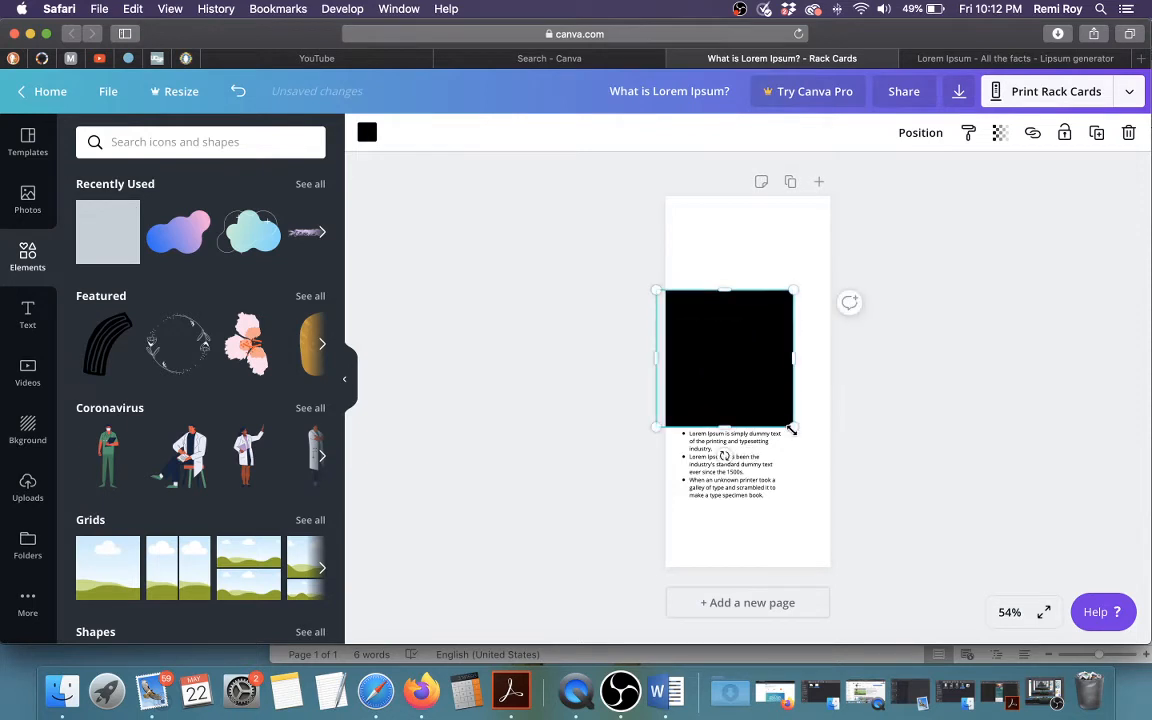
drag(793, 428, 852, 532)
drag(828, 443, 802, 446)
drag(747, 299, 748, 284)
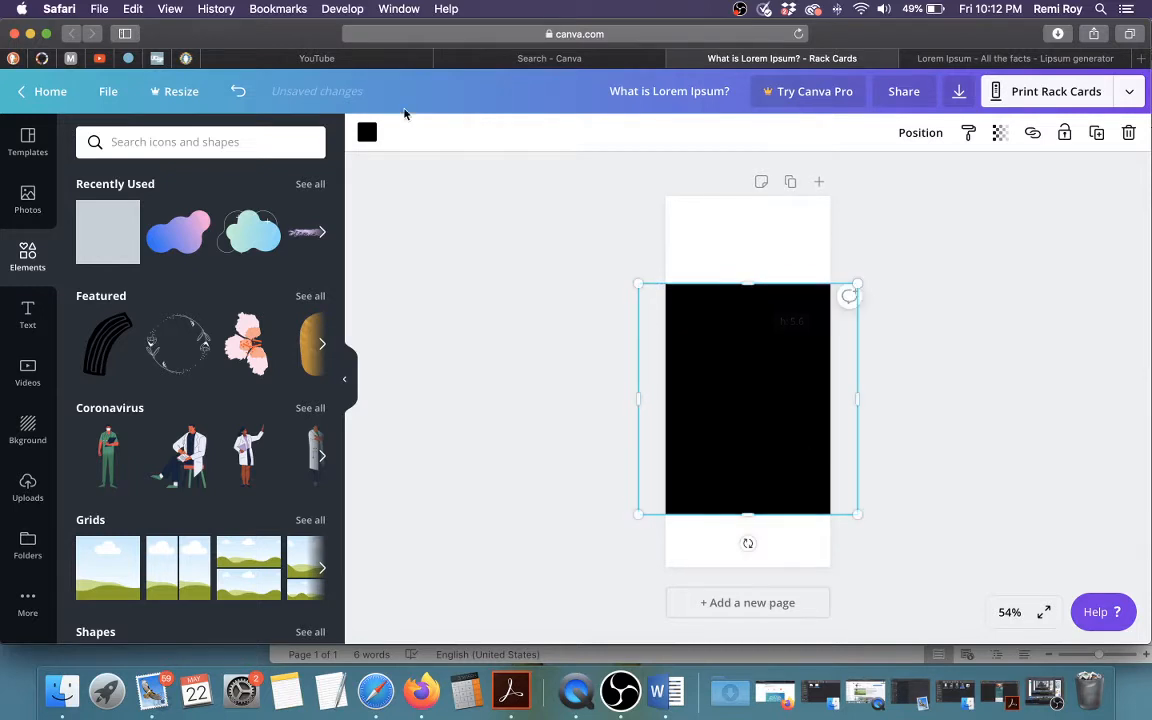
Recolour the black square with the default teal, then adjust it to the custom green #20cb9c
click(367, 132)
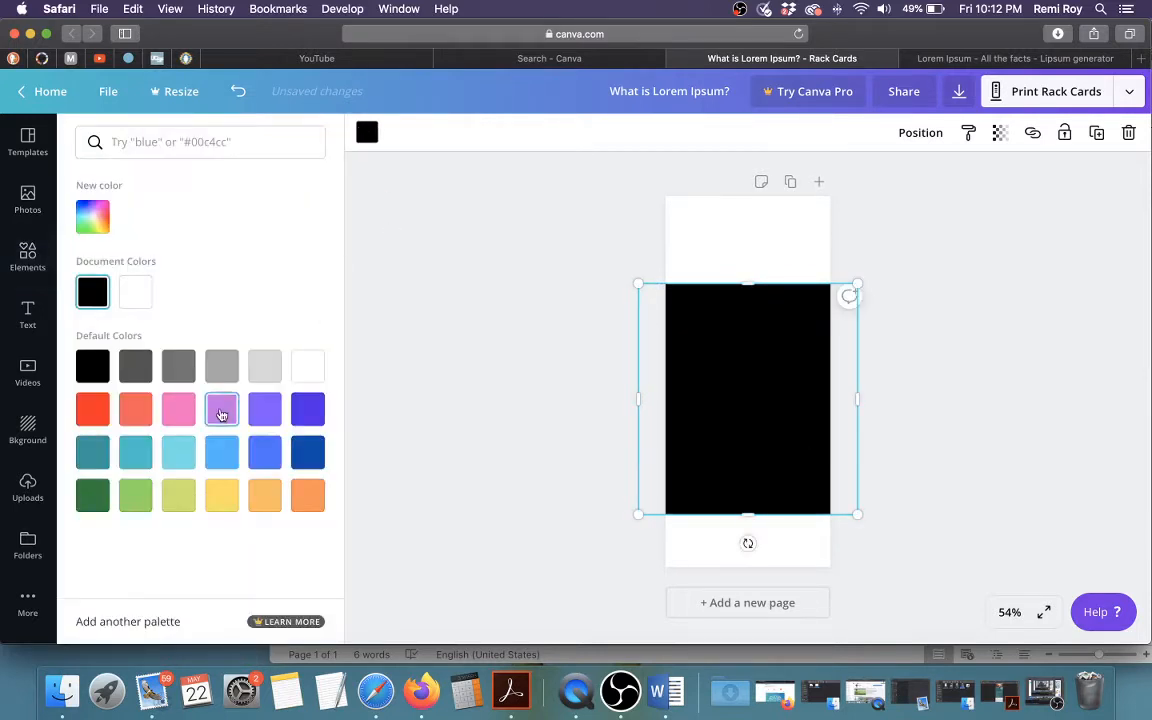
click(92, 458)
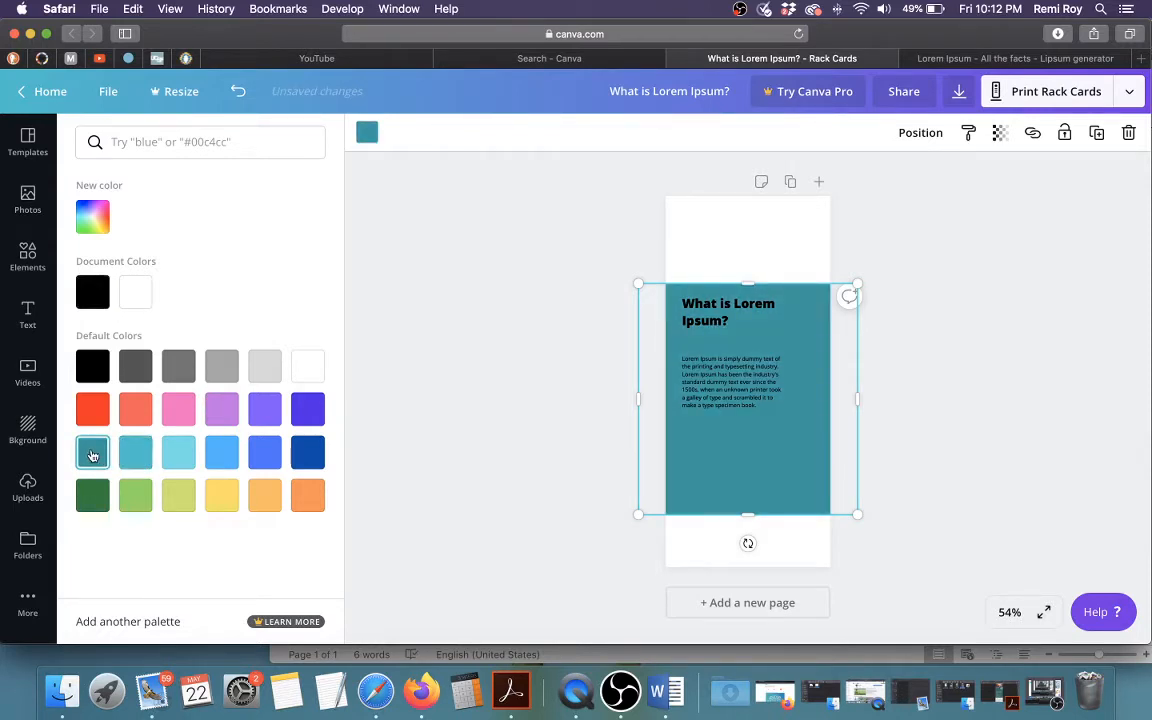
click(90, 228)
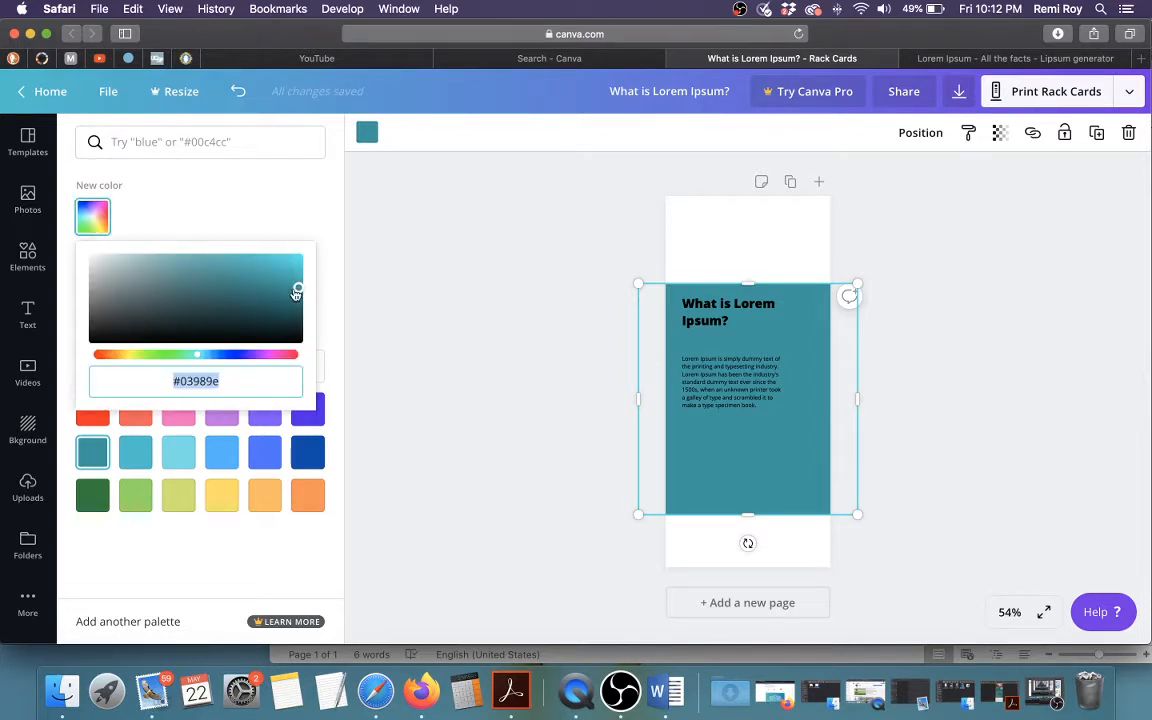
mouse_move(278, 280)
mouse_down()
mouse_move(283, 261)
mouse_move(285, 298)
mouse_move(288, 279)
mouse_up()
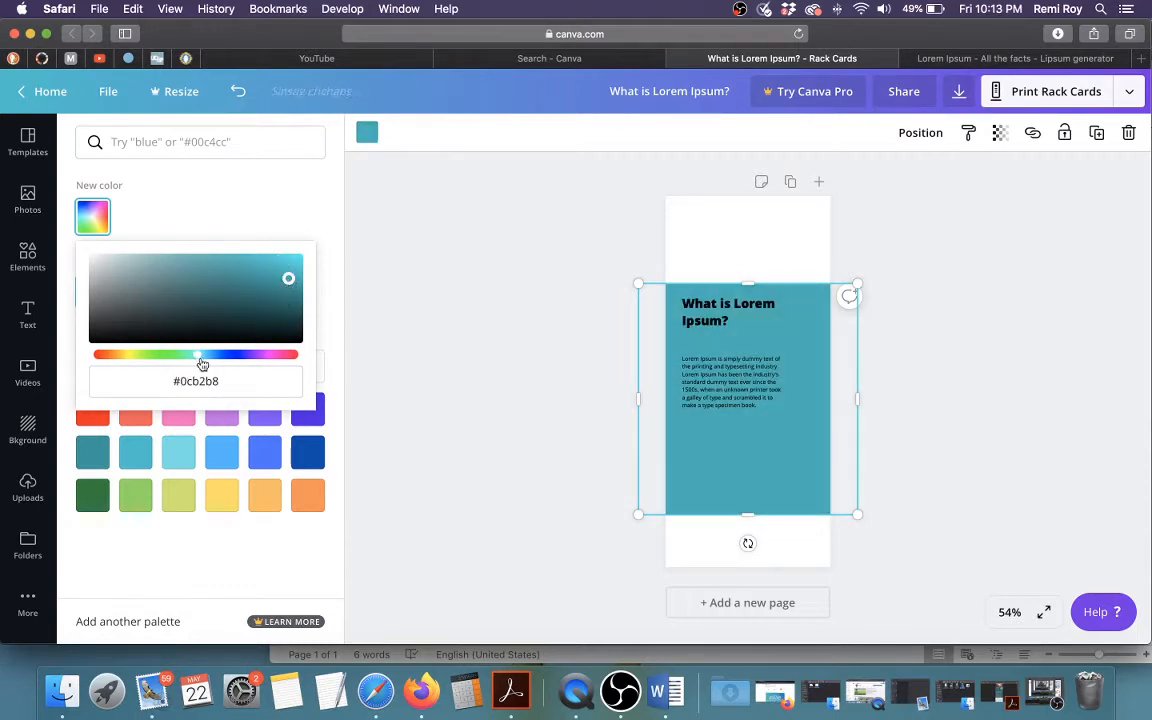
drag(197, 355, 187, 362)
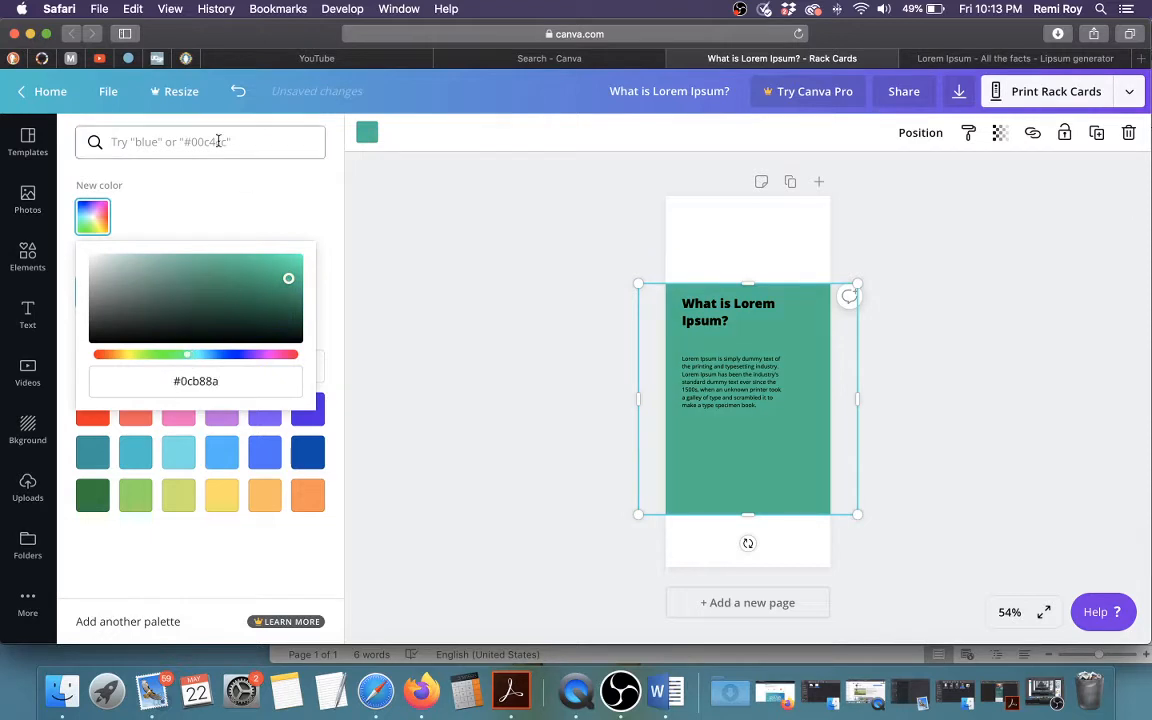
click(270, 276)
click(429, 240)
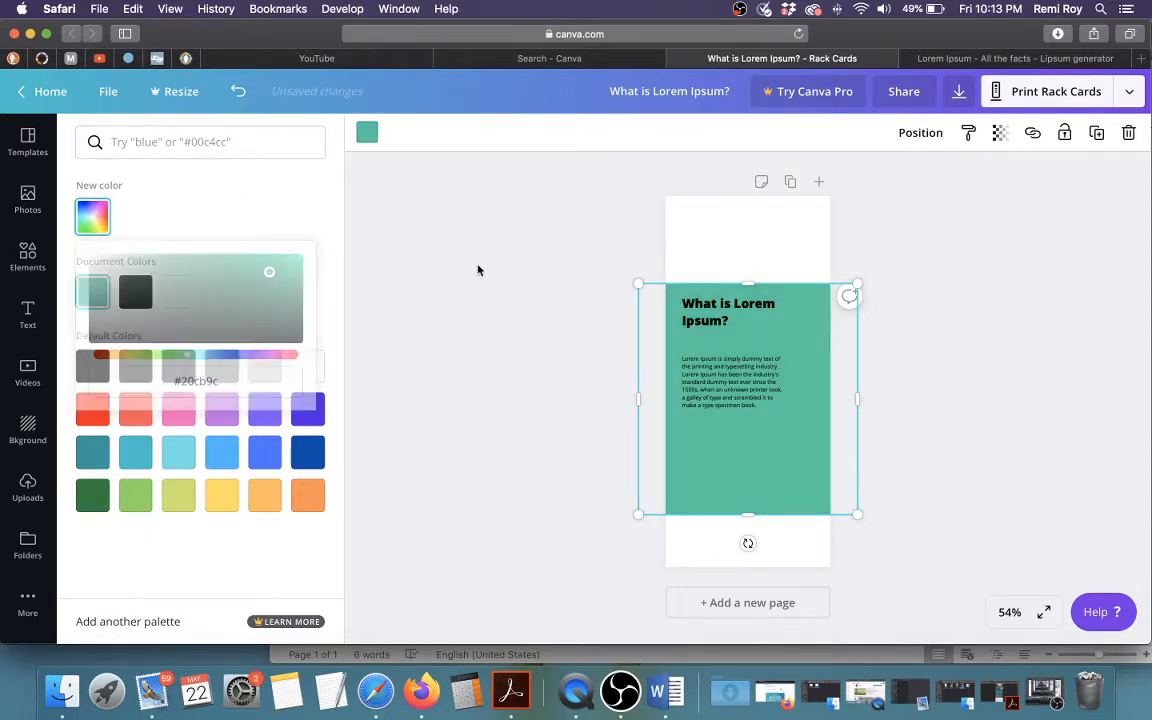
Switch to Firefox and open flatuicolors.com in a new tab
click(425, 703)
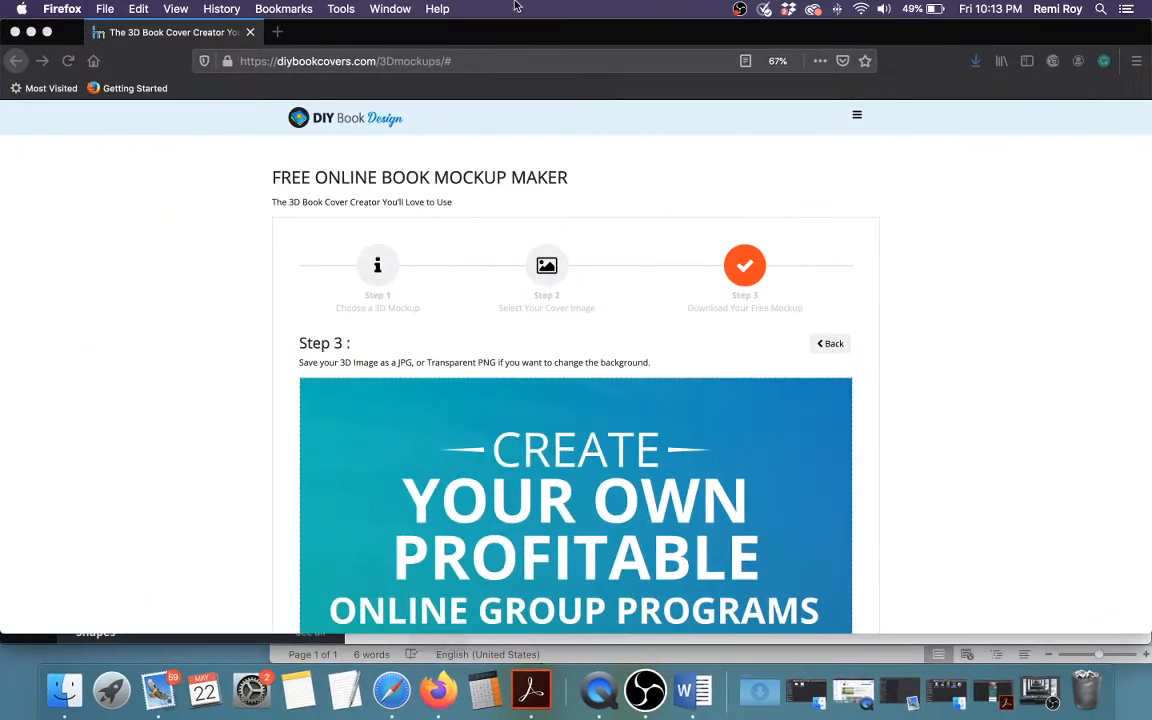
click(279, 32)
text(flatuicolors.com/)
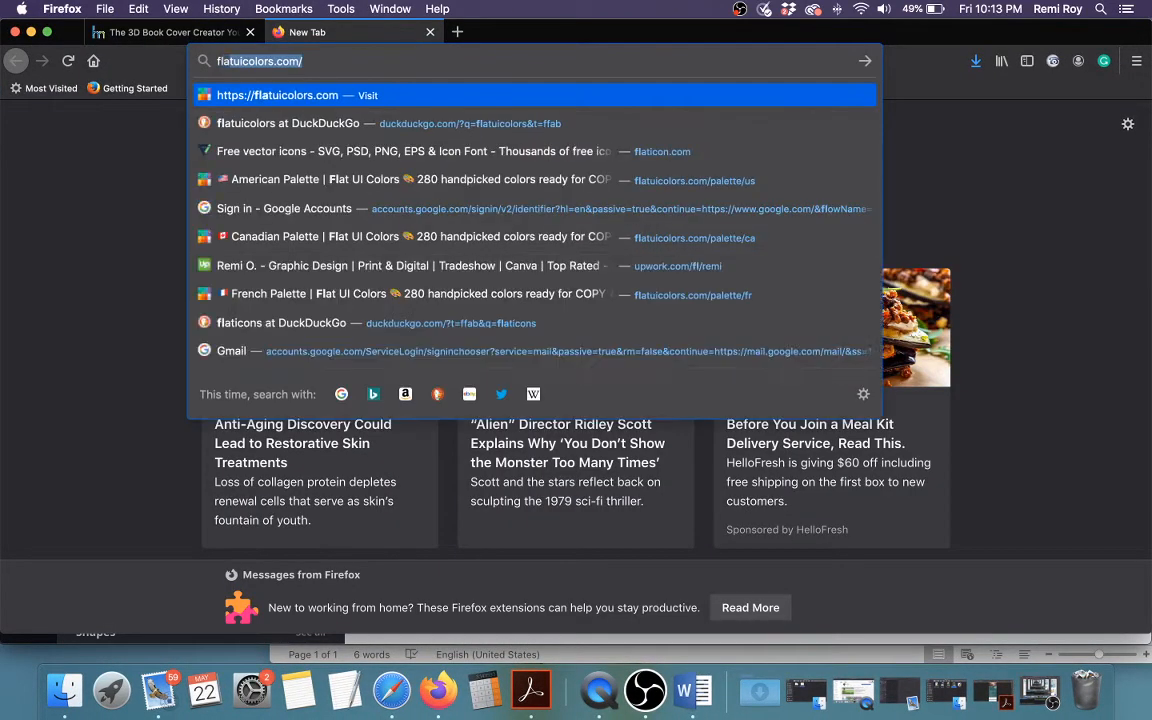
key(Return)
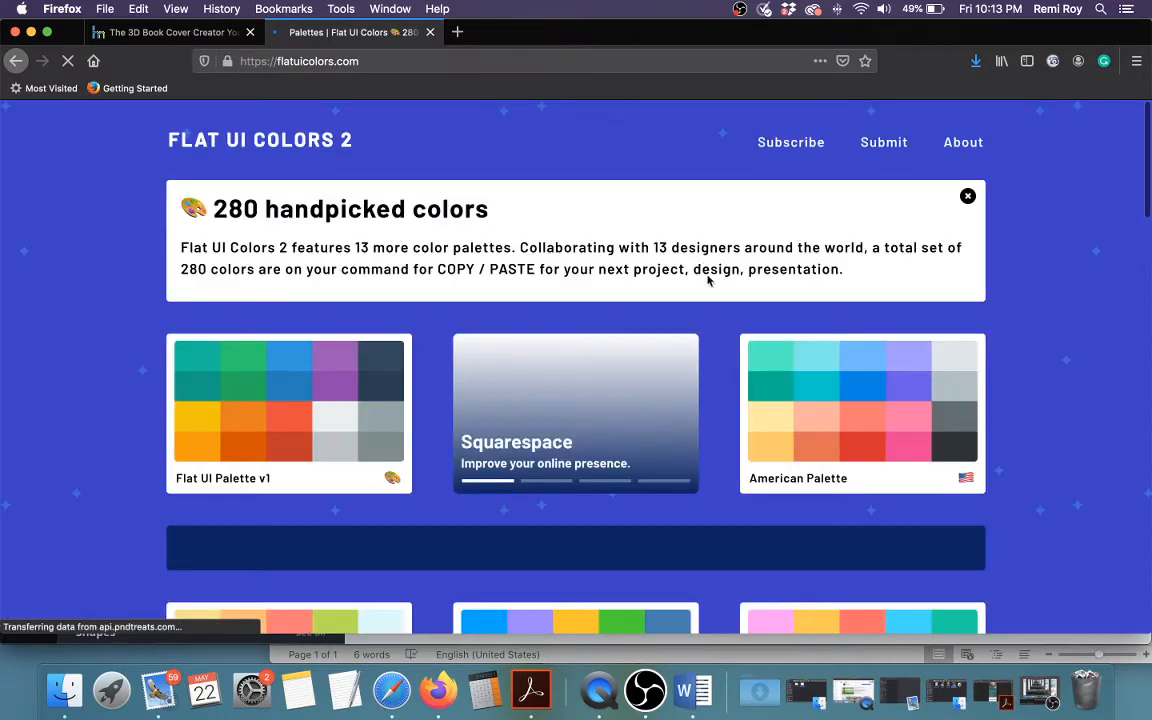
Open the French Palette, copy the HEX code of Reef Encounter, and minimise Firefox to return to the card design
scroll(712, 280, down, 5)
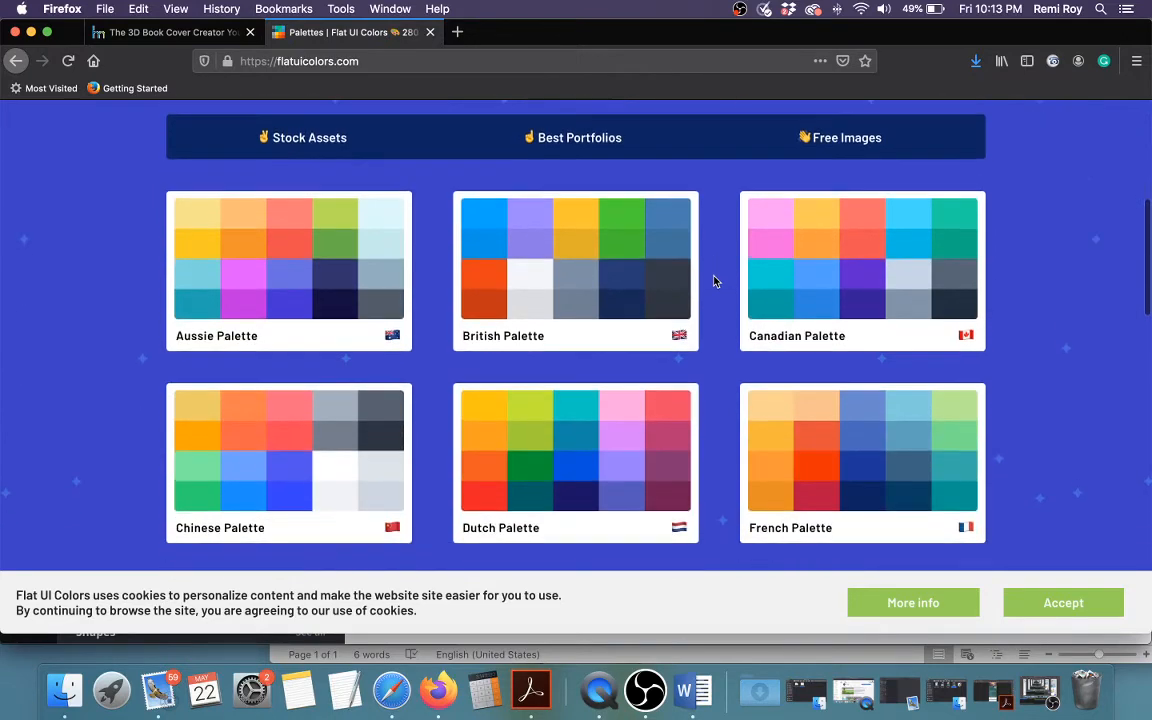
scroll(714, 281, down, 3)
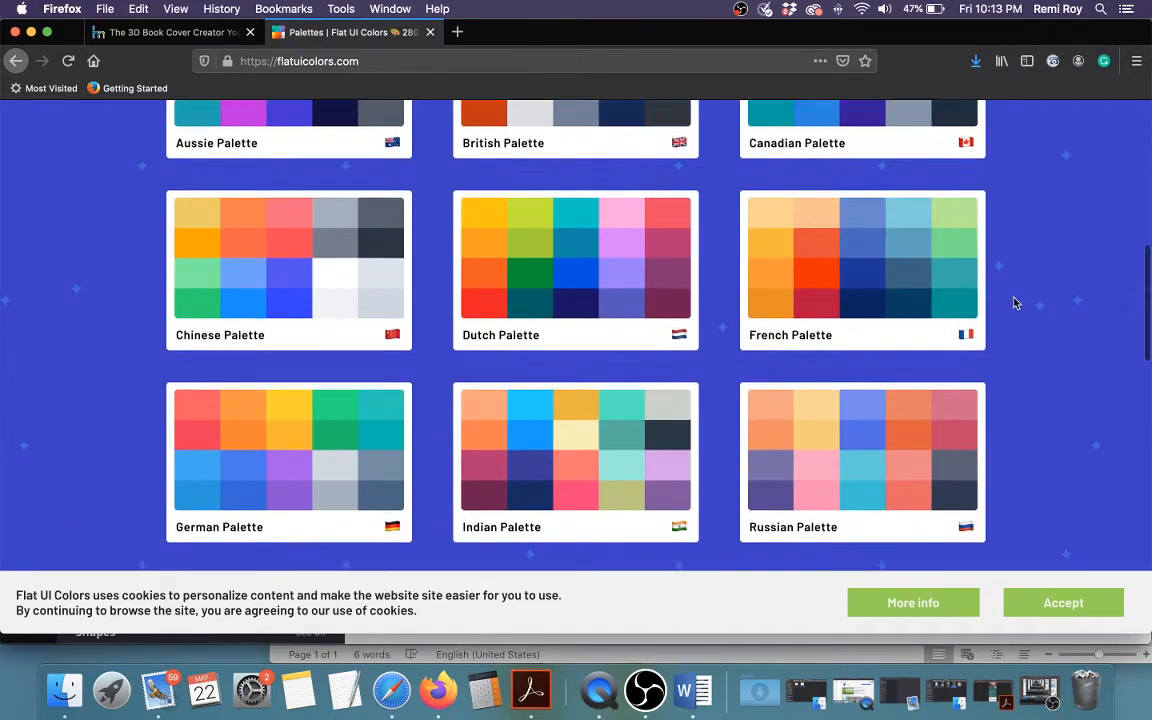
scroll(1013, 303, down, 3)
scroll(943, 301, up, 4)
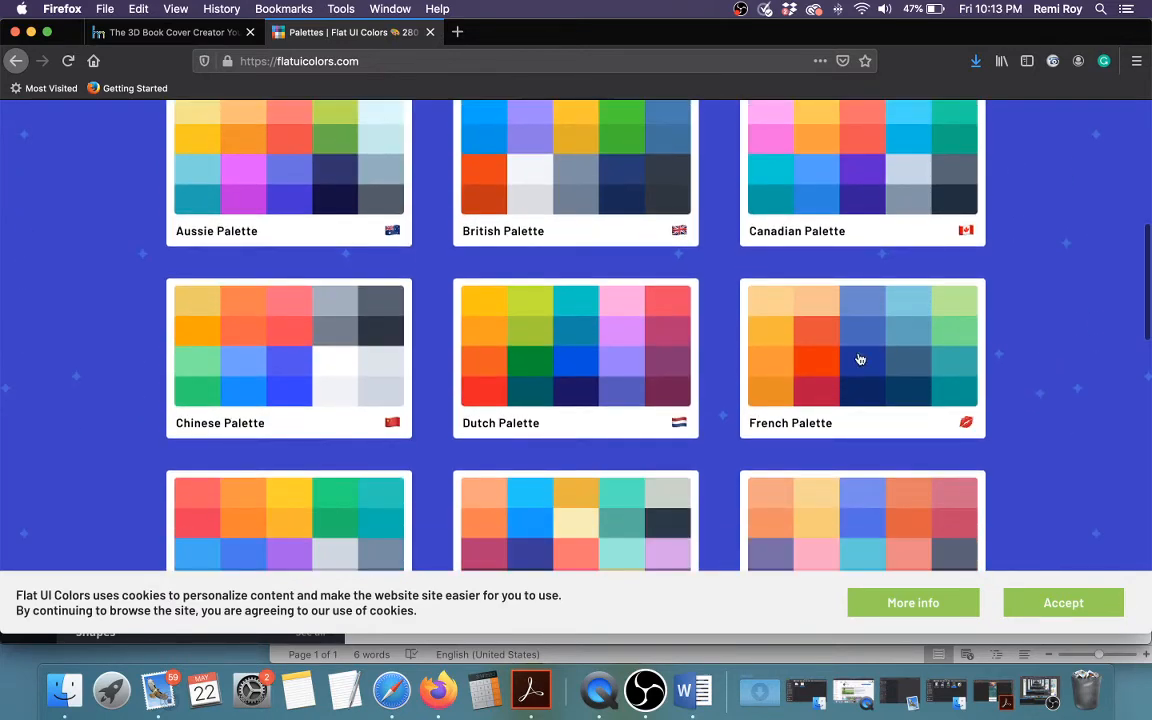
click(853, 349)
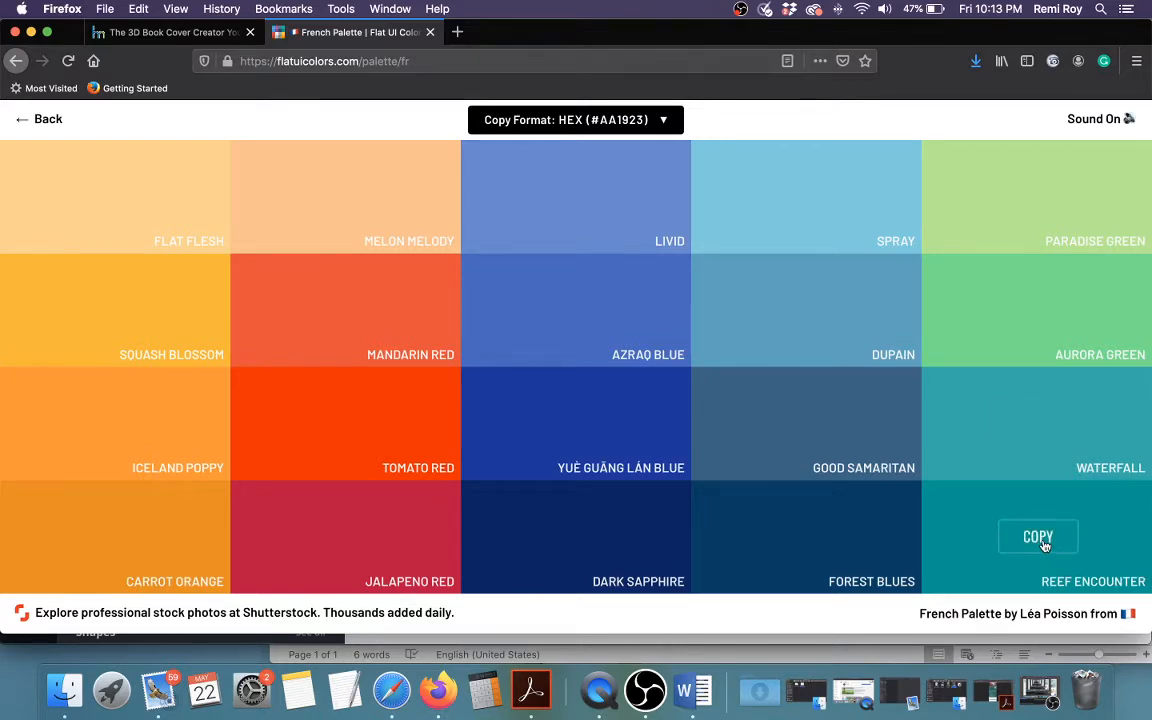
click(1039, 538)
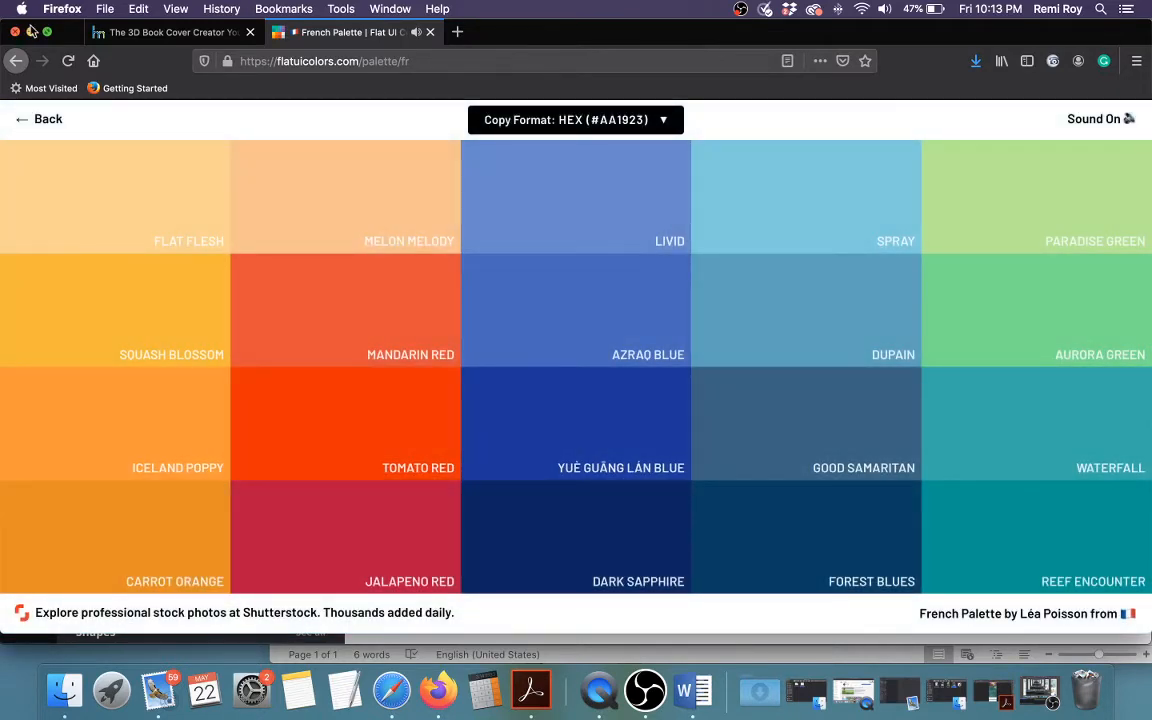
click(31, 32)
Apply the copied colour #079992 to the background square
click(219, 143)
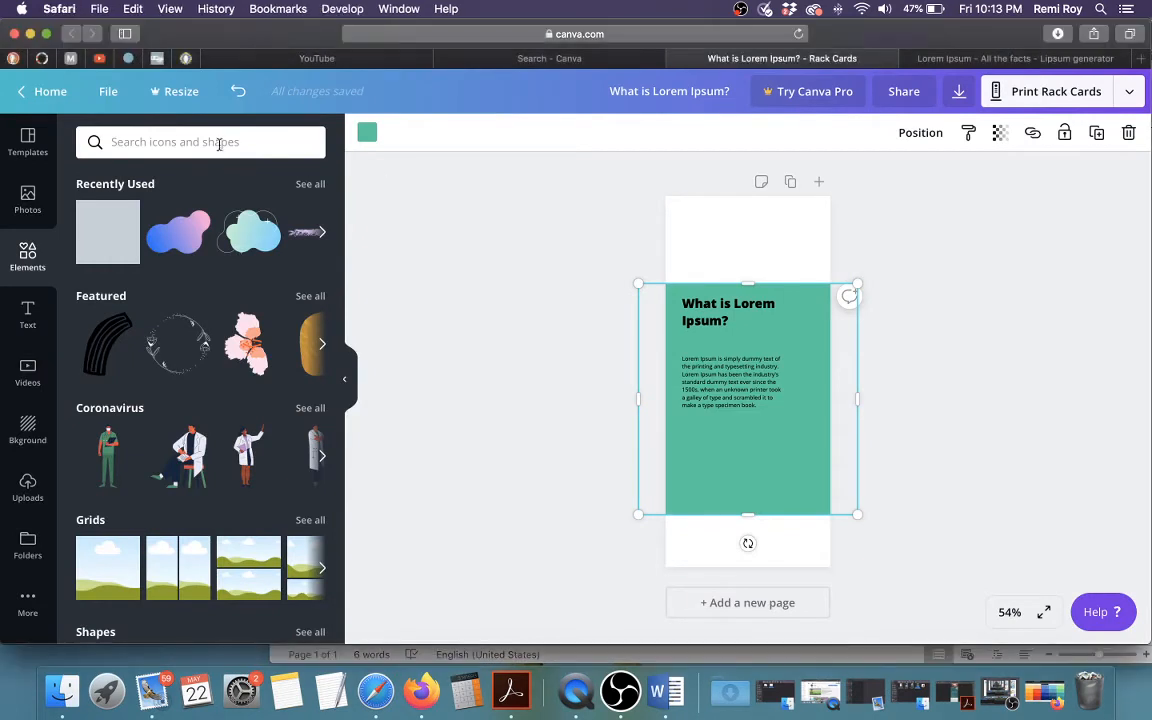
click(367, 132)
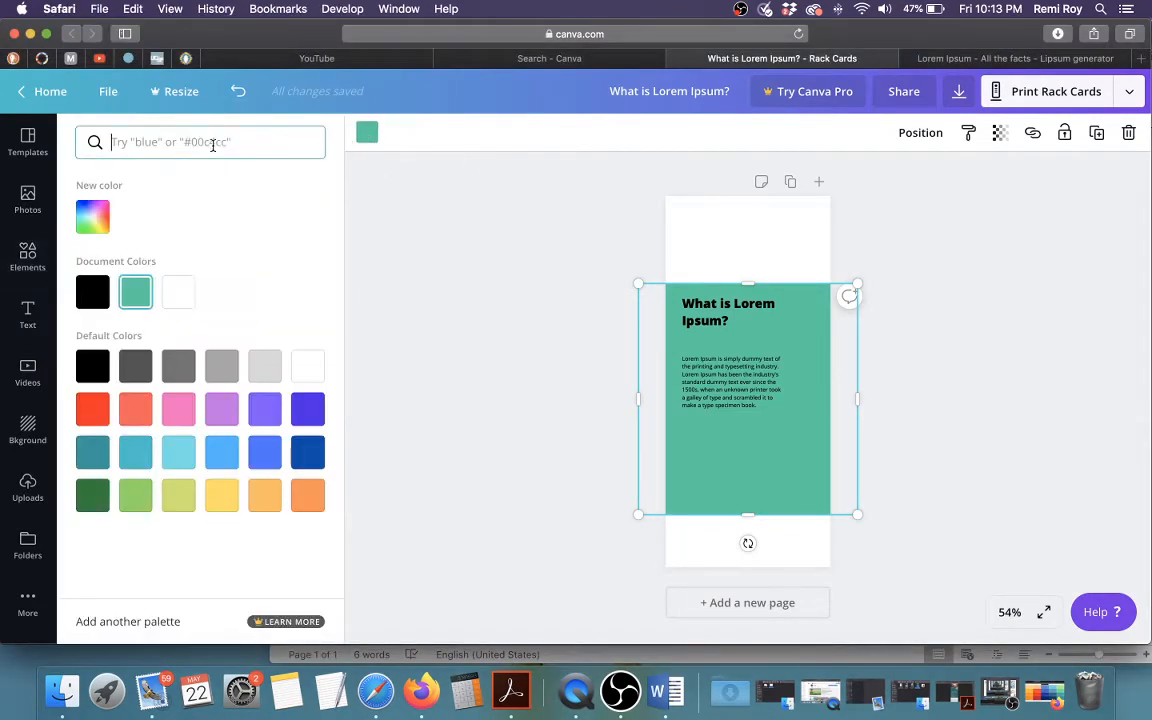
key(super+v)
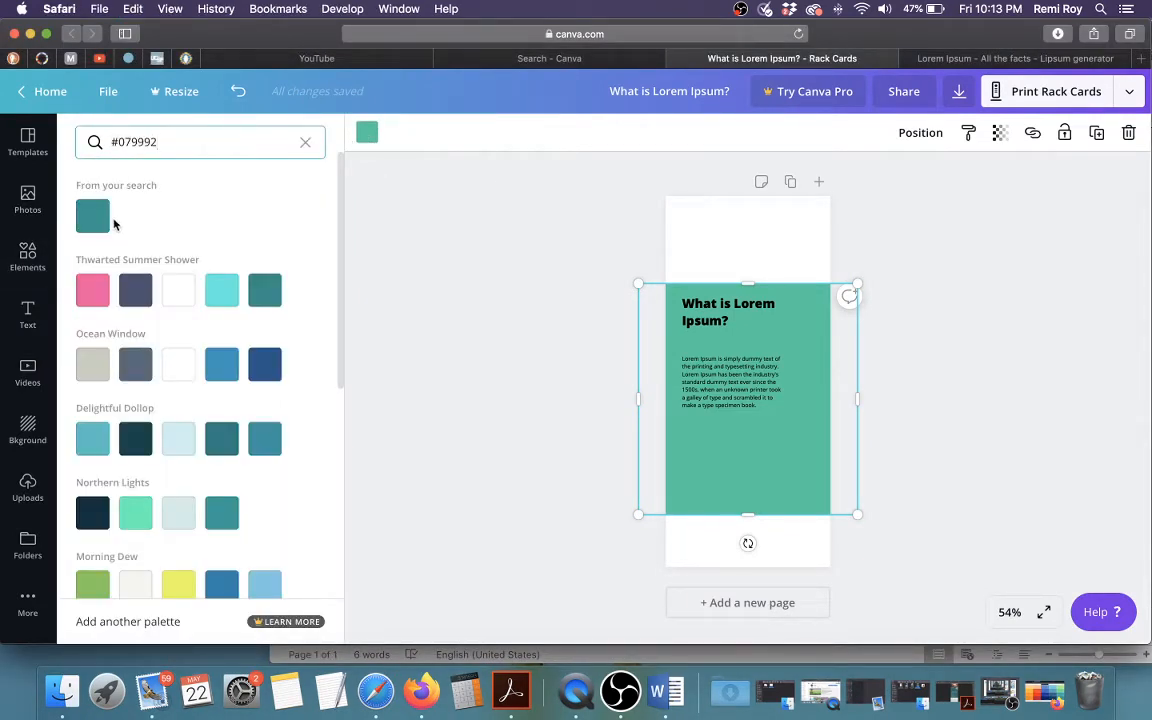
click(98, 220)
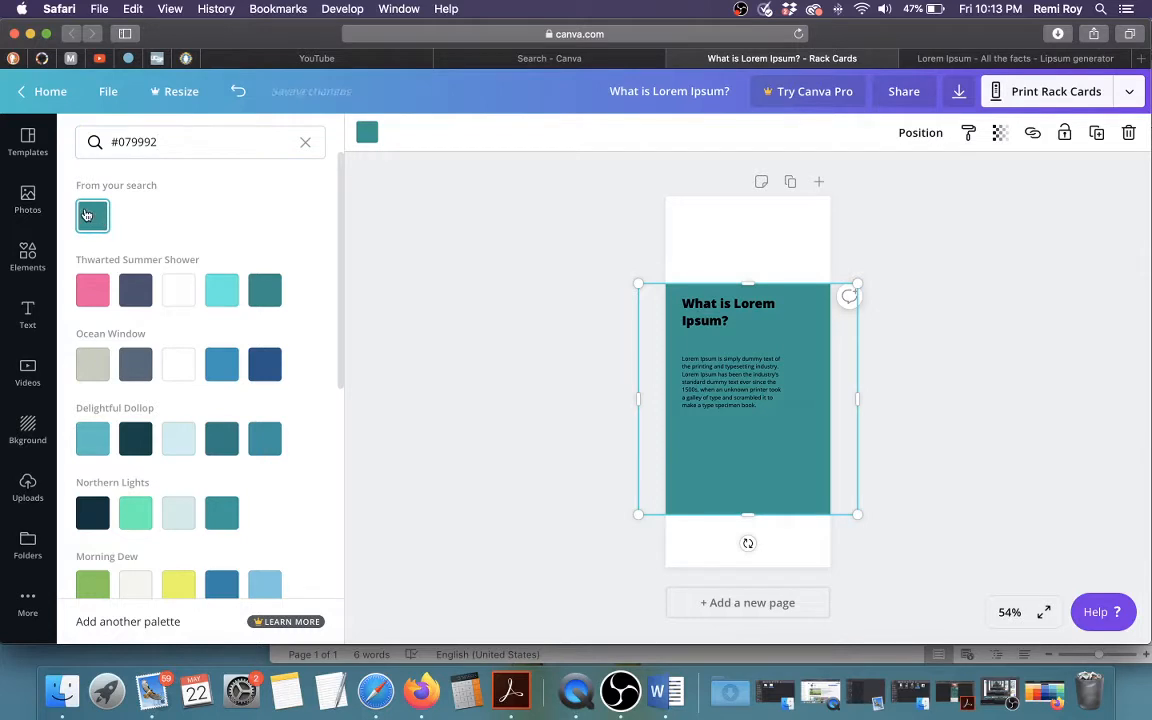
Narrow the teal square to a width of about 5 and move the heading slightly down
click(760, 440)
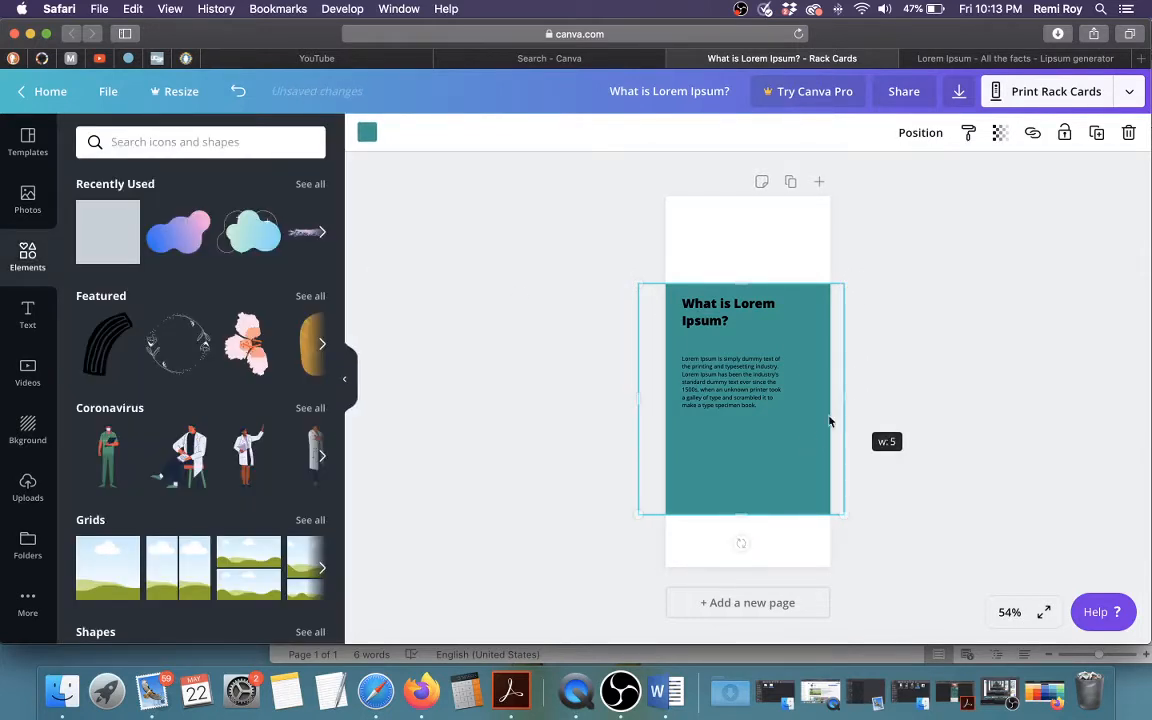
click(948, 382)
drag(728, 312, 728, 324)
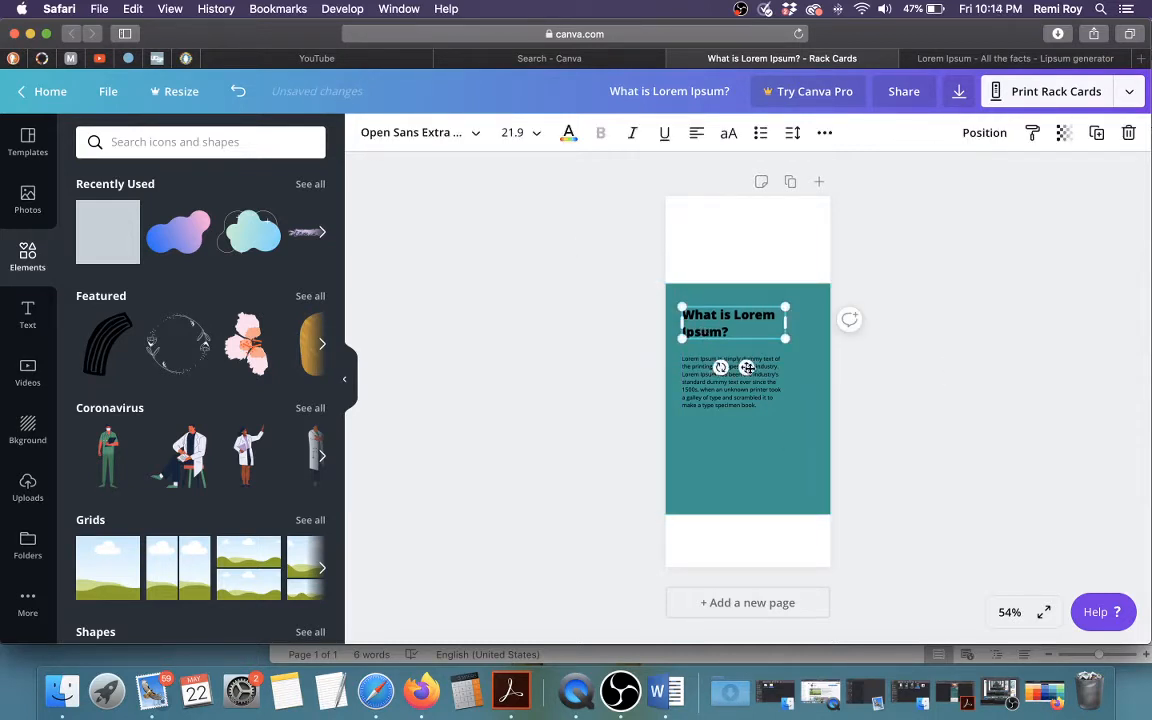
Send the teal square to the back, behind all the text on the card
click(736, 392)
click(806, 437)
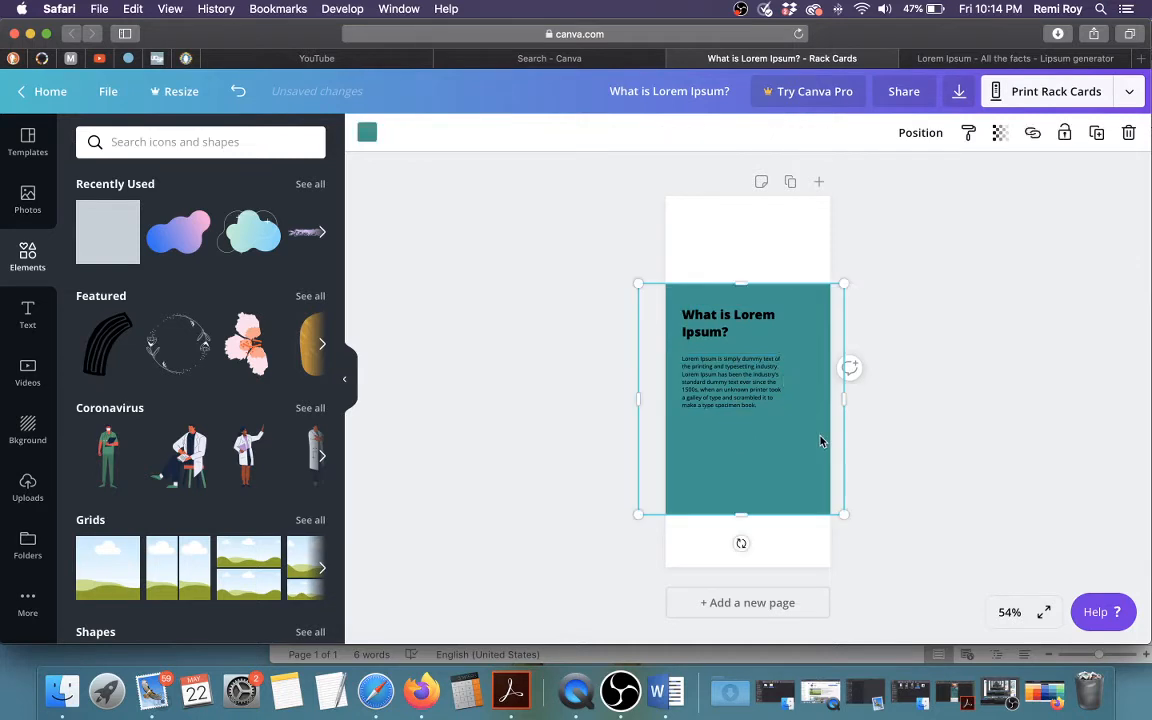
click(918, 133)
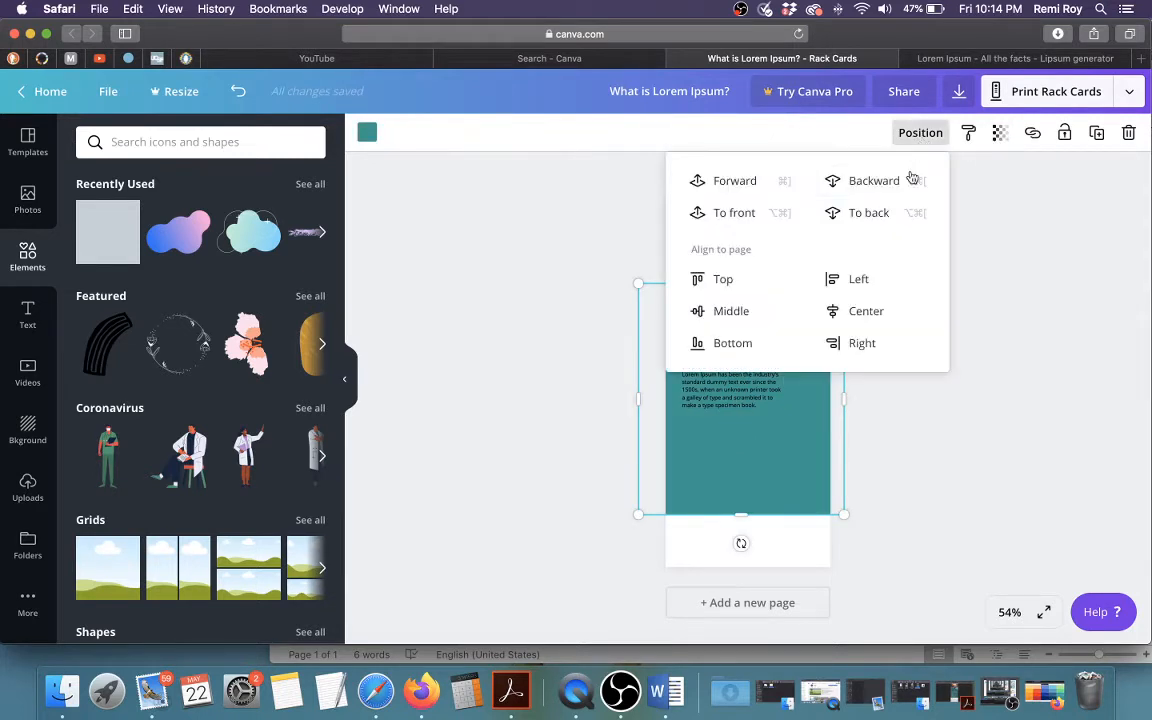
click(866, 214)
click(940, 358)
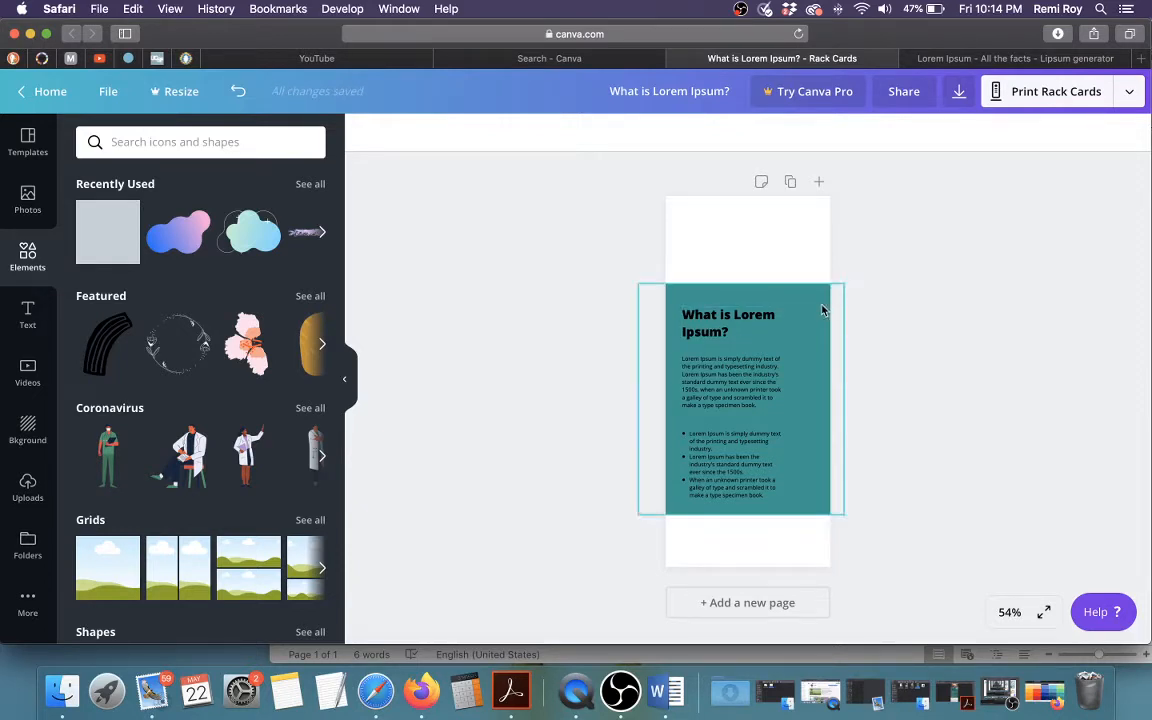
Colour the "What is Lorem Ipsum?" heading white and nudge it slightly down towards the paragraph
click(733, 336)
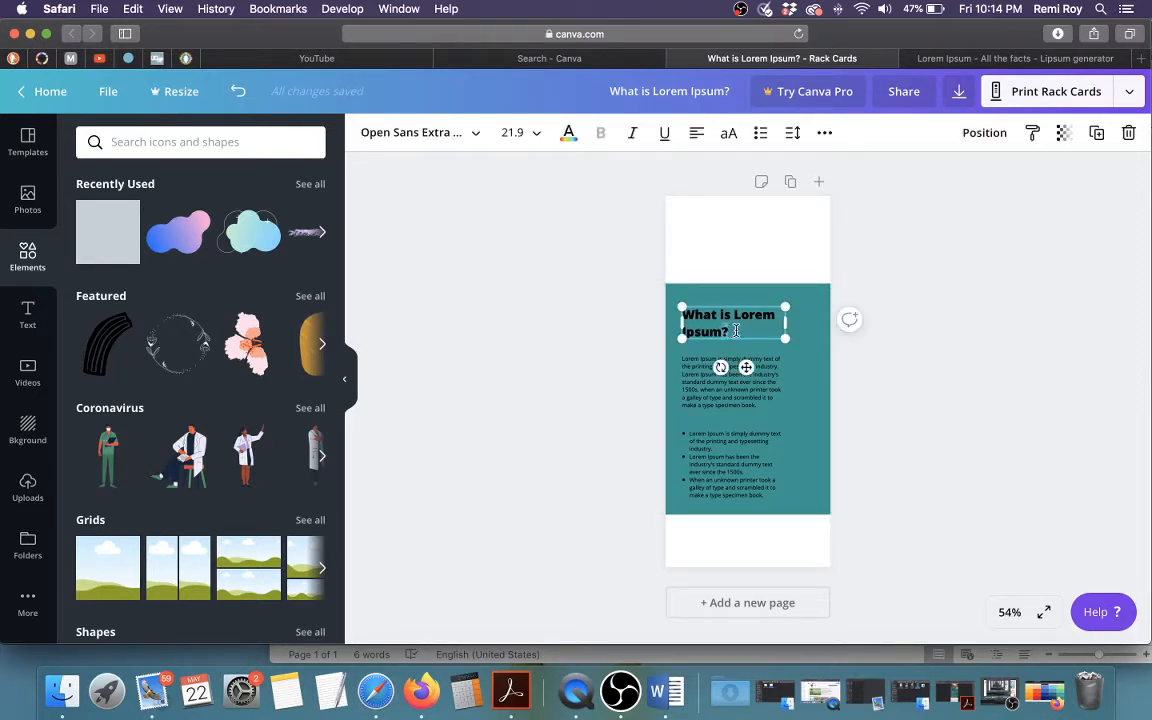
drag(736, 331, 681, 313)
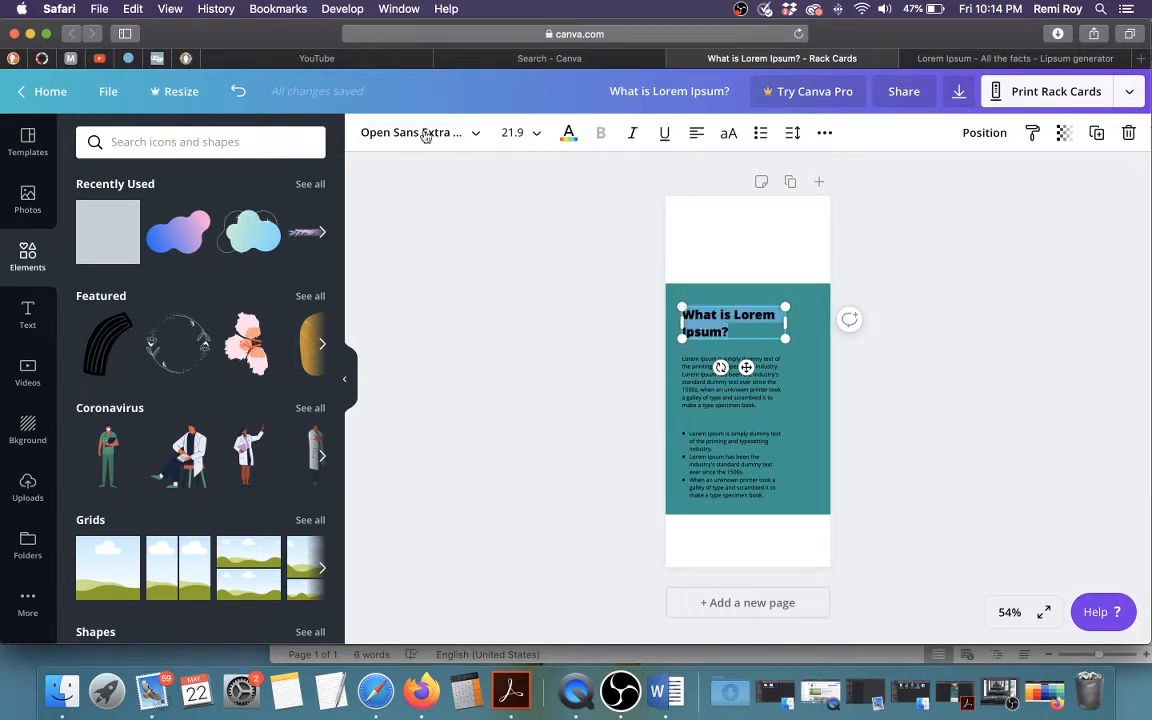
click(568, 133)
click(176, 301)
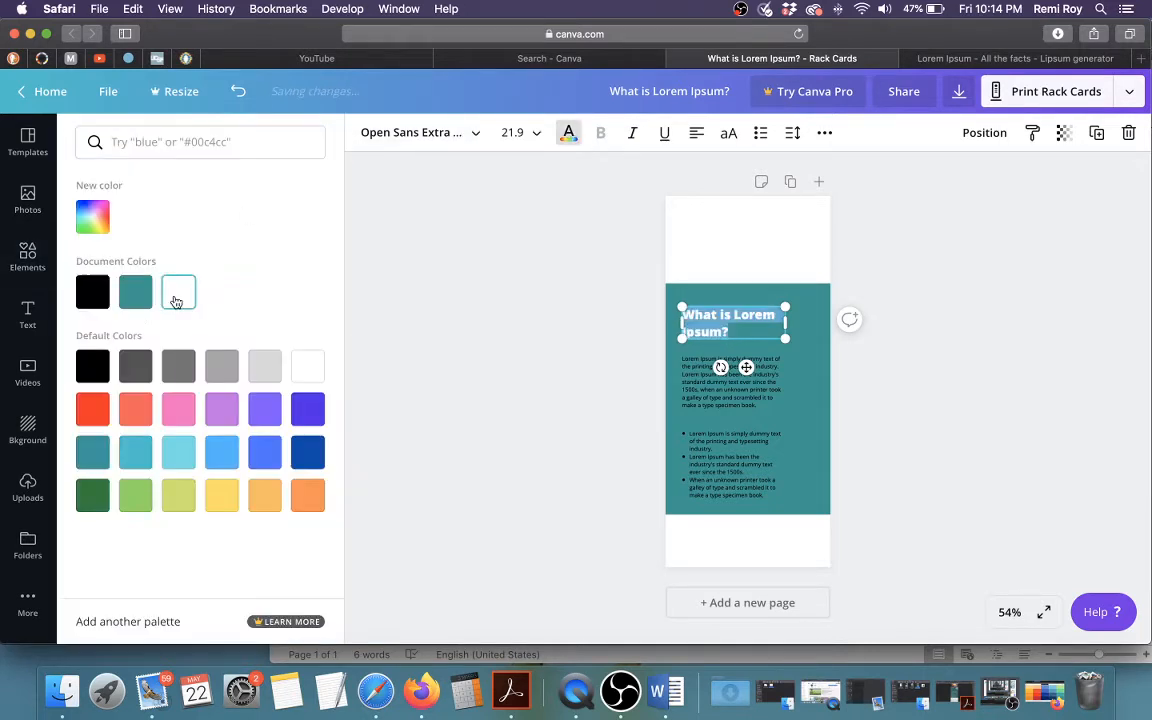
click(452, 309)
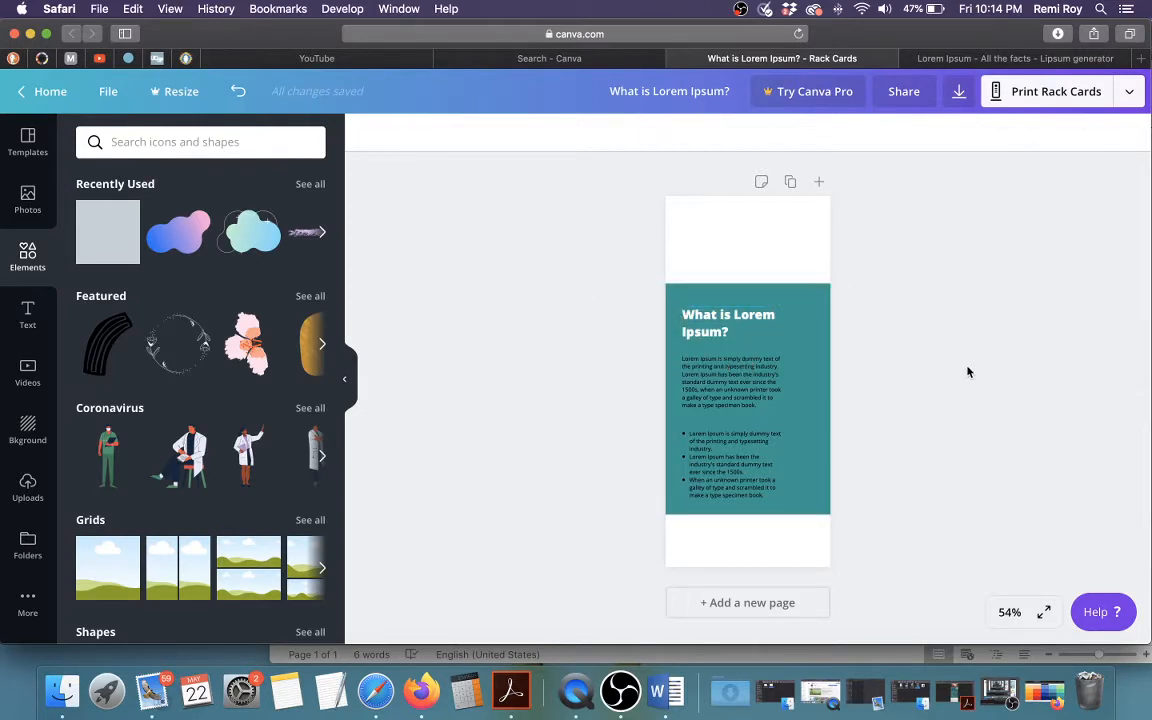
click(728, 325)
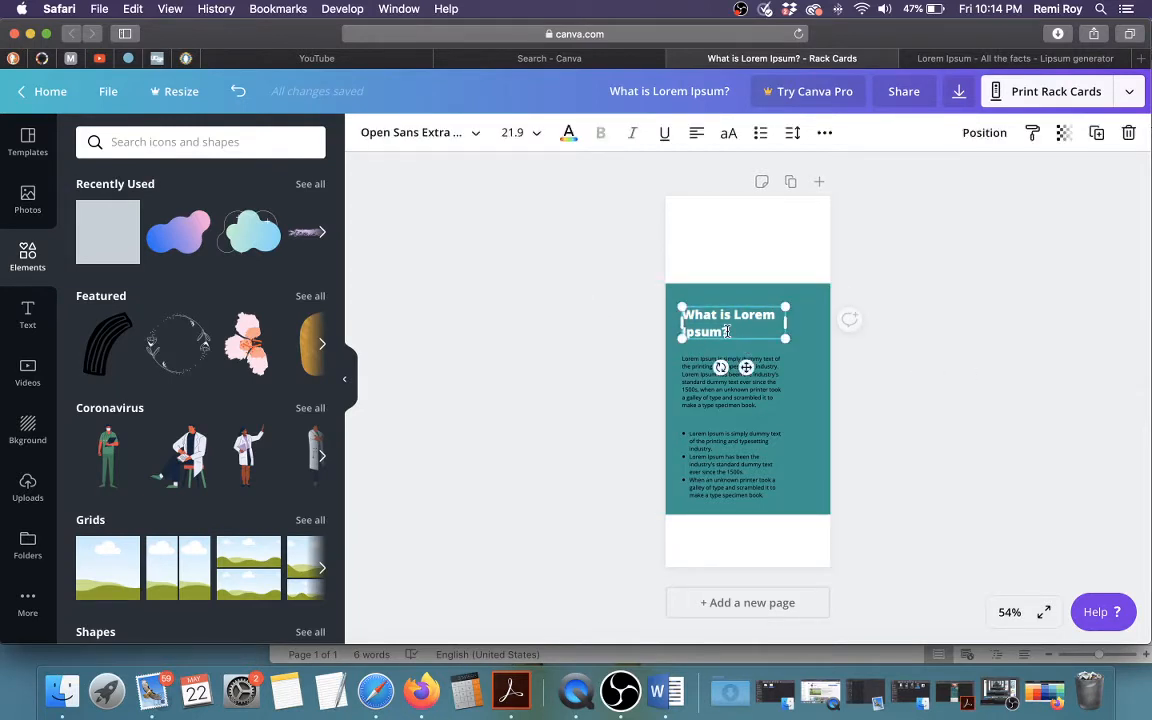
click(957, 314)
Colour the body paragraph white and widen its text box towards the card's right edge
click(753, 395)
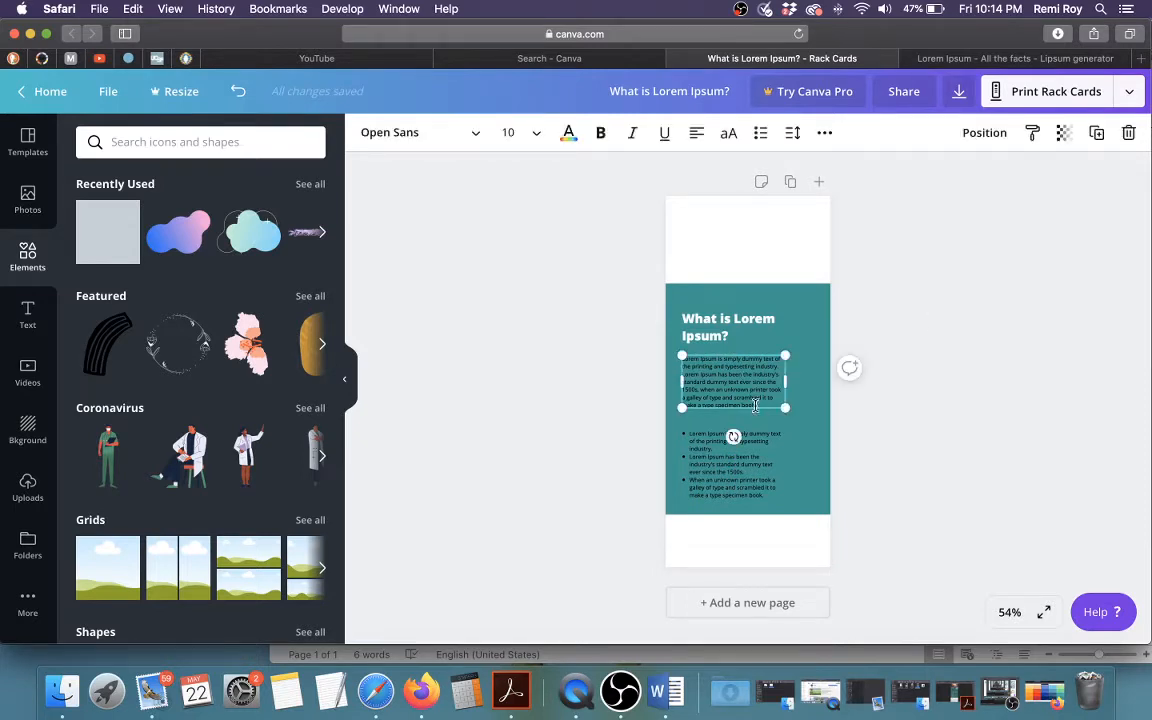
drag(755, 404, 685, 358)
click(568, 132)
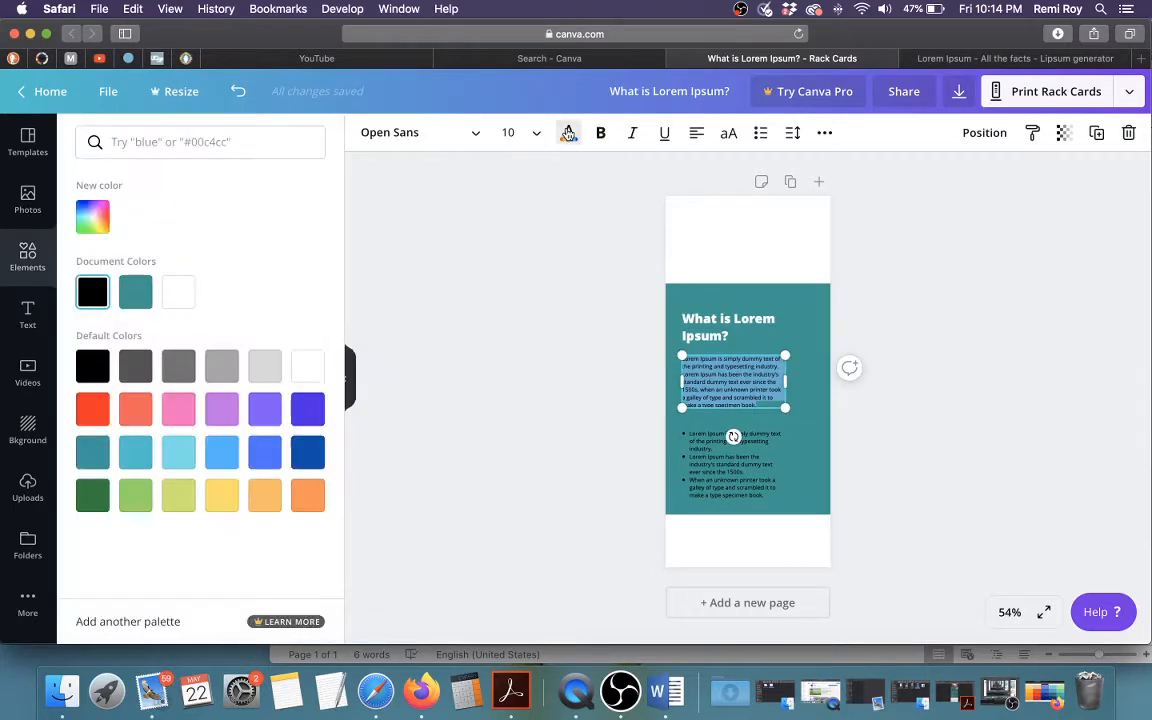
click(754, 386)
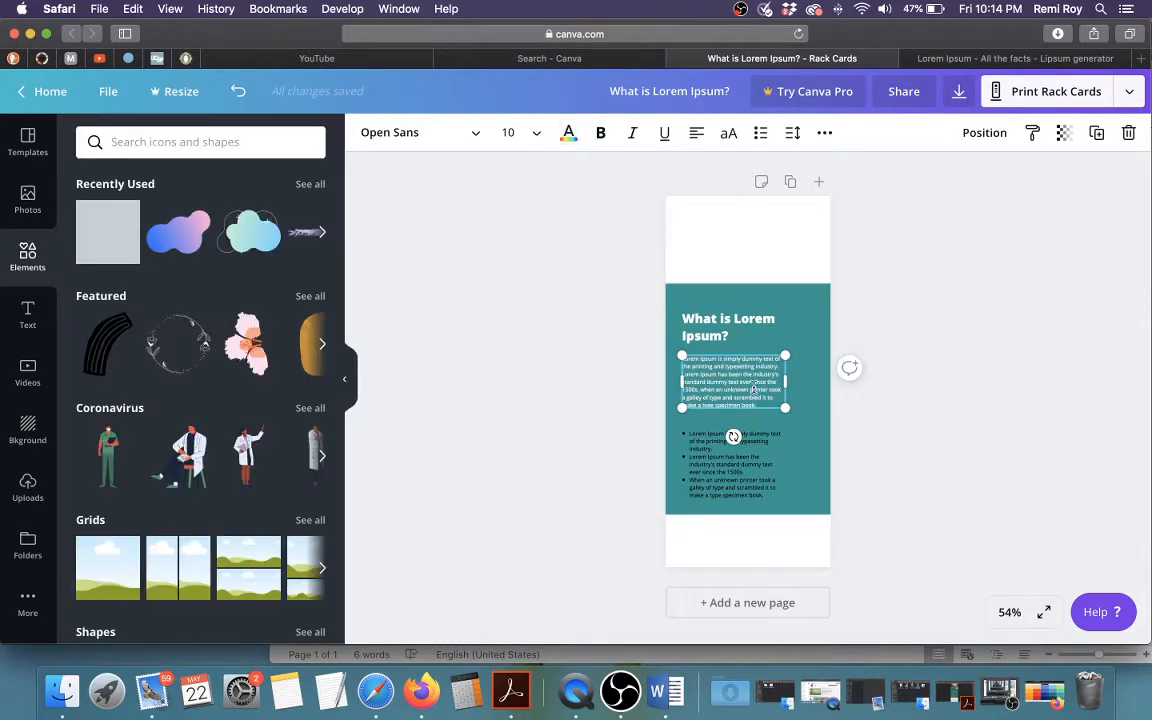
drag(787, 383, 812, 384)
click(918, 401)
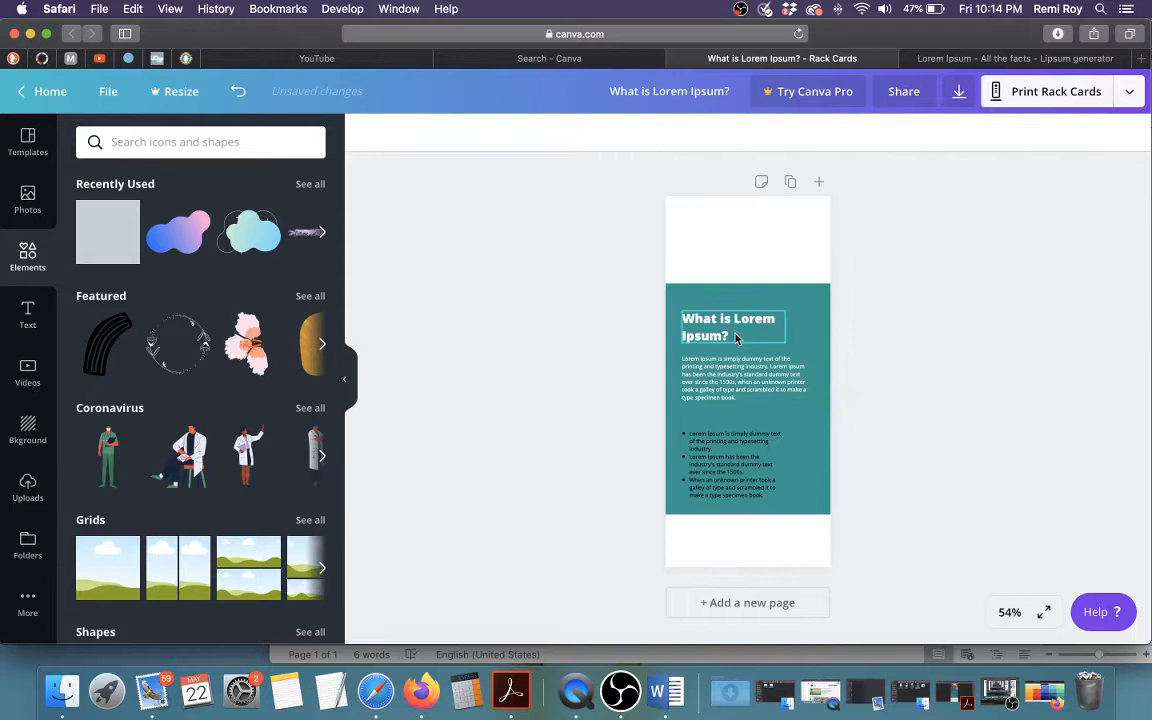
Move the bulleted list slightly up and set its text colour to the document's teal
drag(729, 458, 729, 451)
click(974, 432)
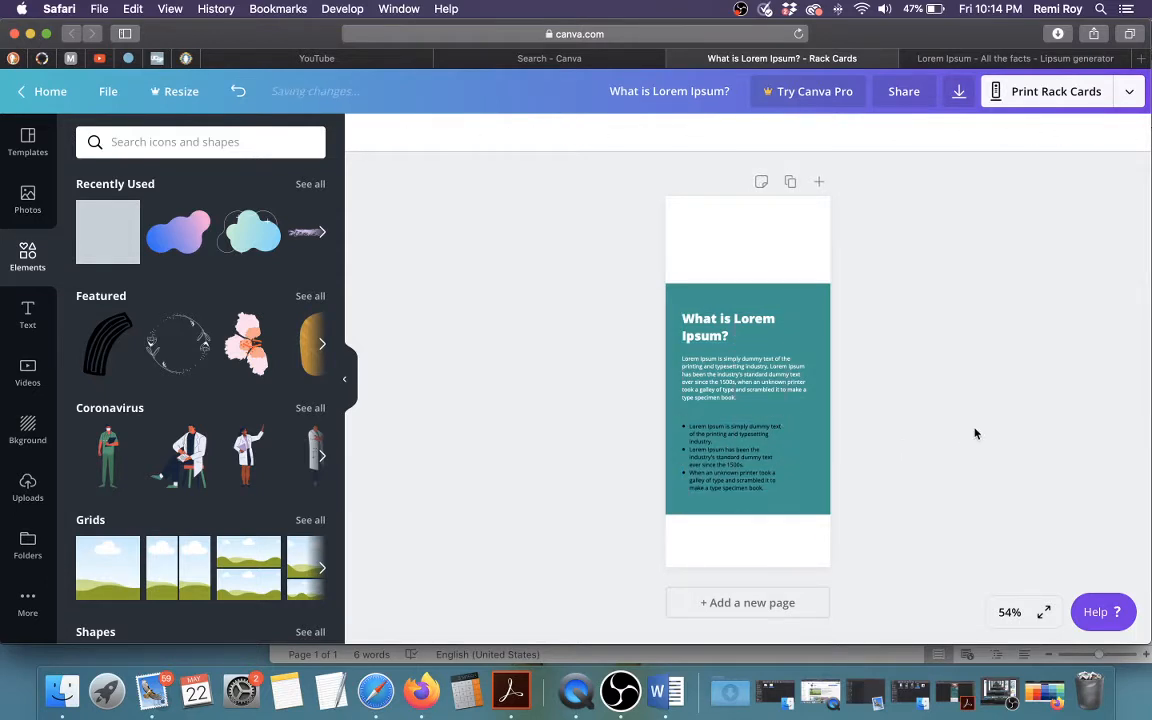
click(718, 448)
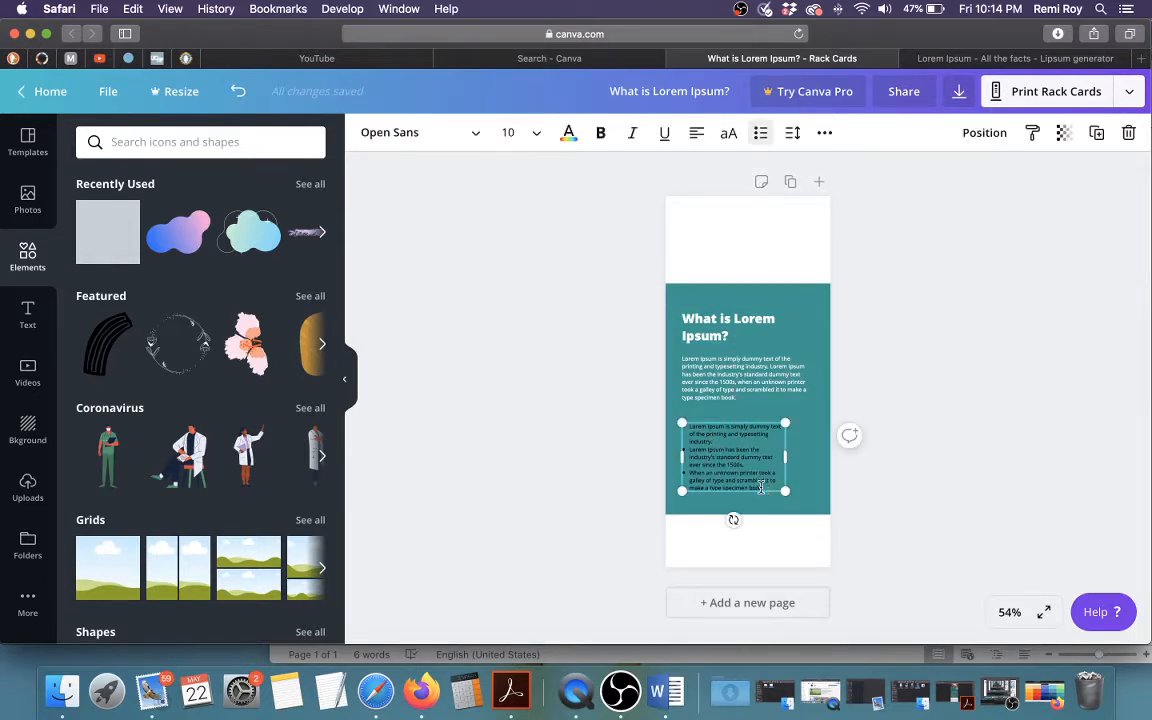
drag(755, 484, 755, 470)
click(568, 133)
click(135, 292)
click(370, 285)
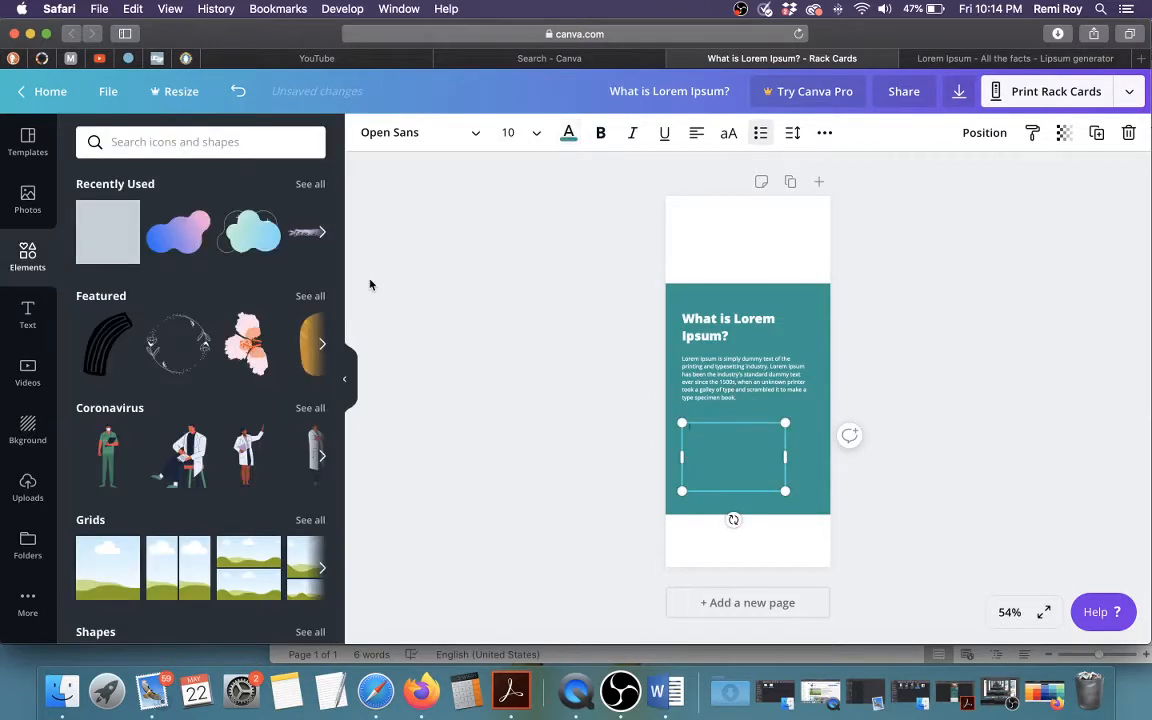
Undo the teal text colour on the bulleted list and colour its text white
key(super+z)
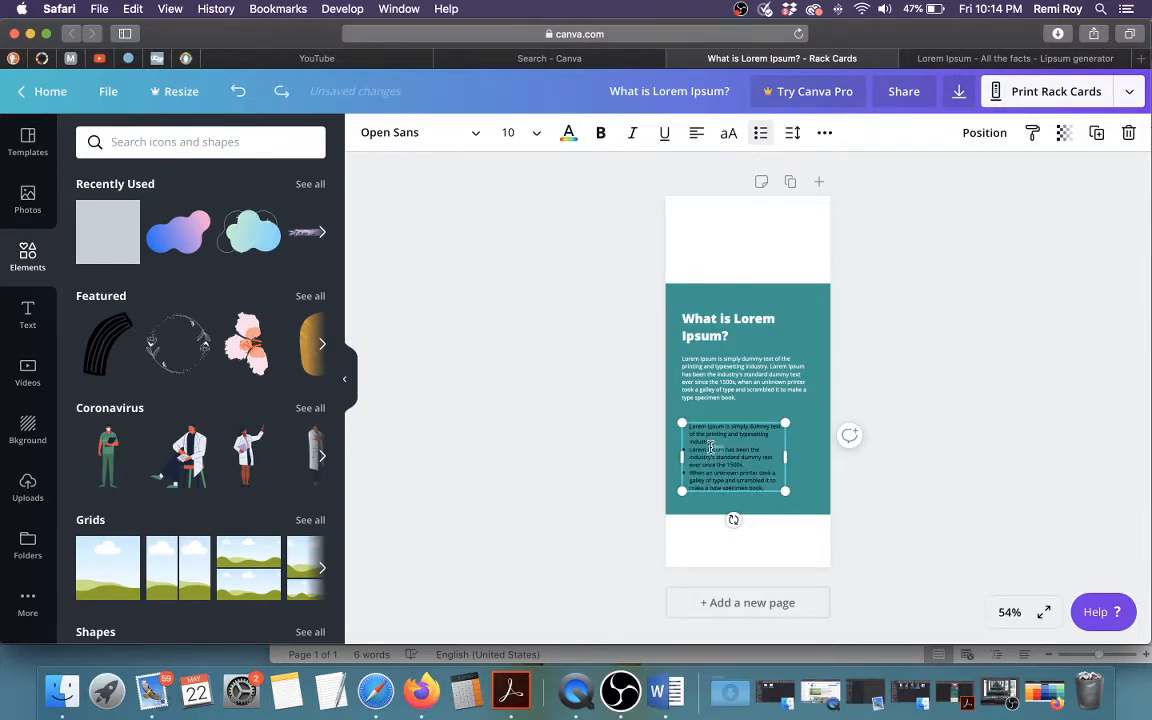
click(689, 430)
drag(689, 427, 733, 517)
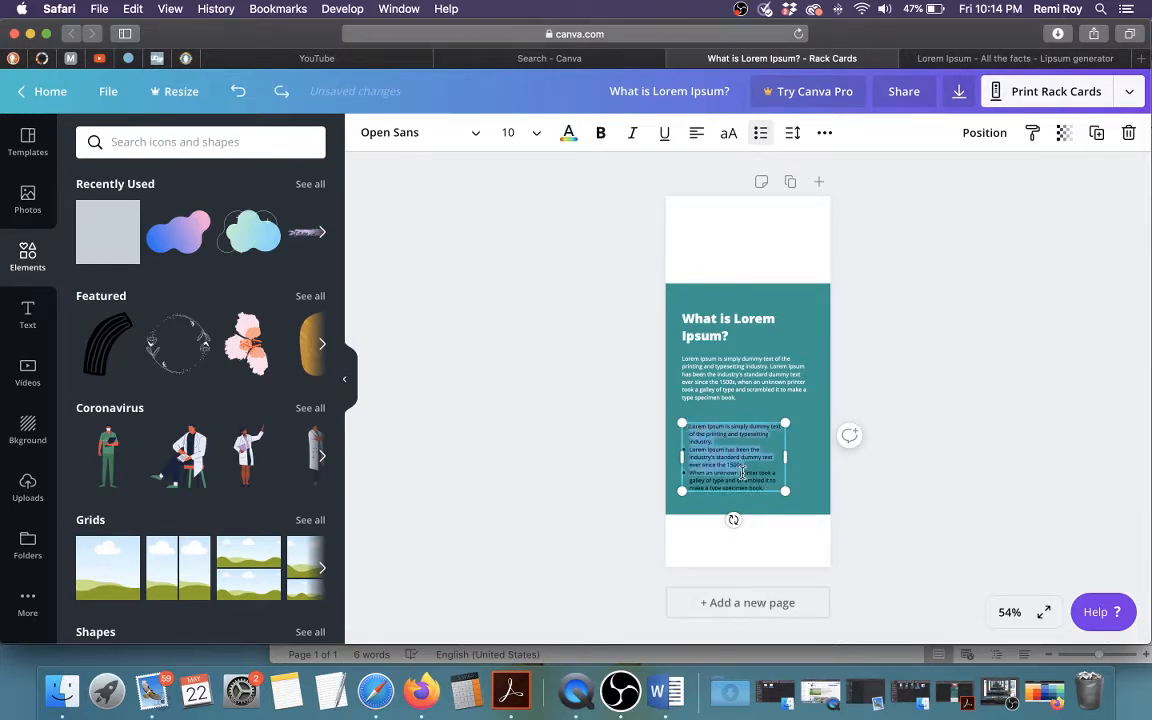
click(568, 132)
click(177, 291)
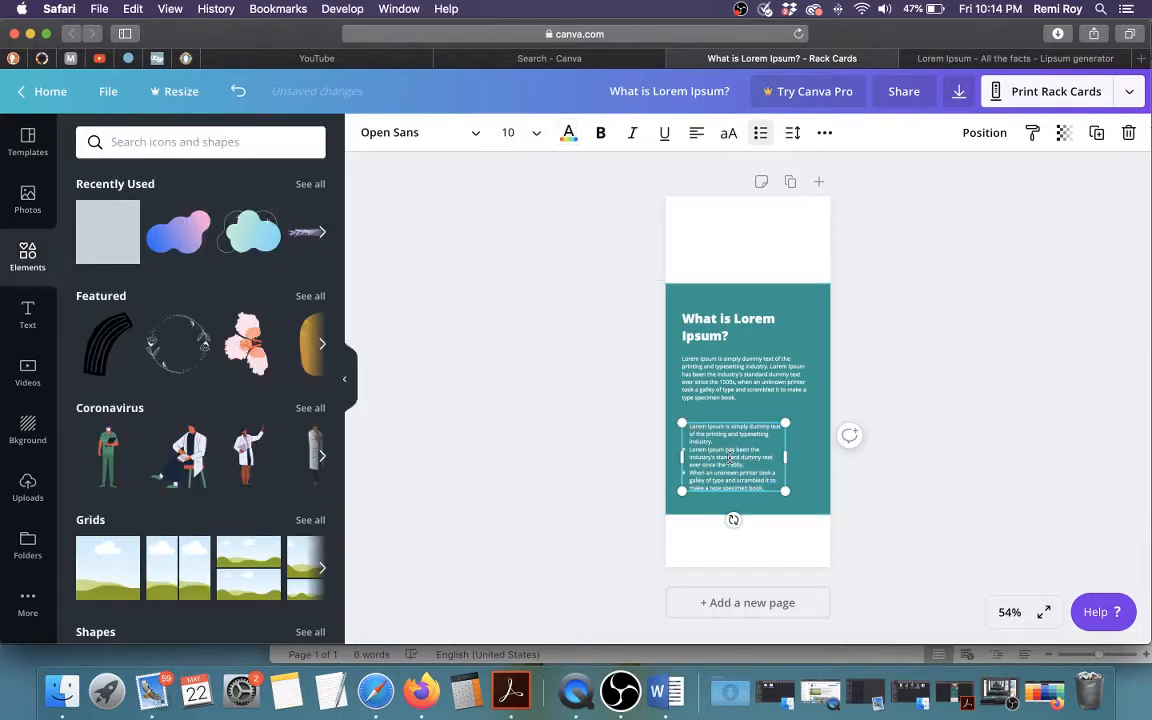
click(879, 487)
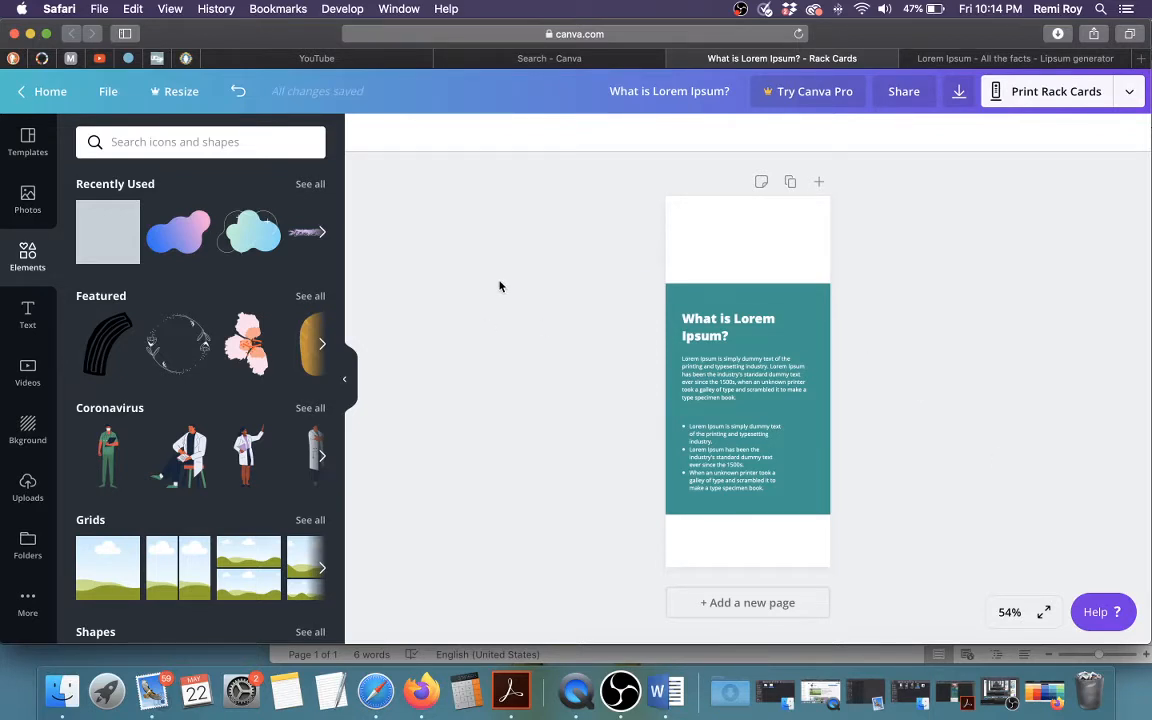
click(648, 295)
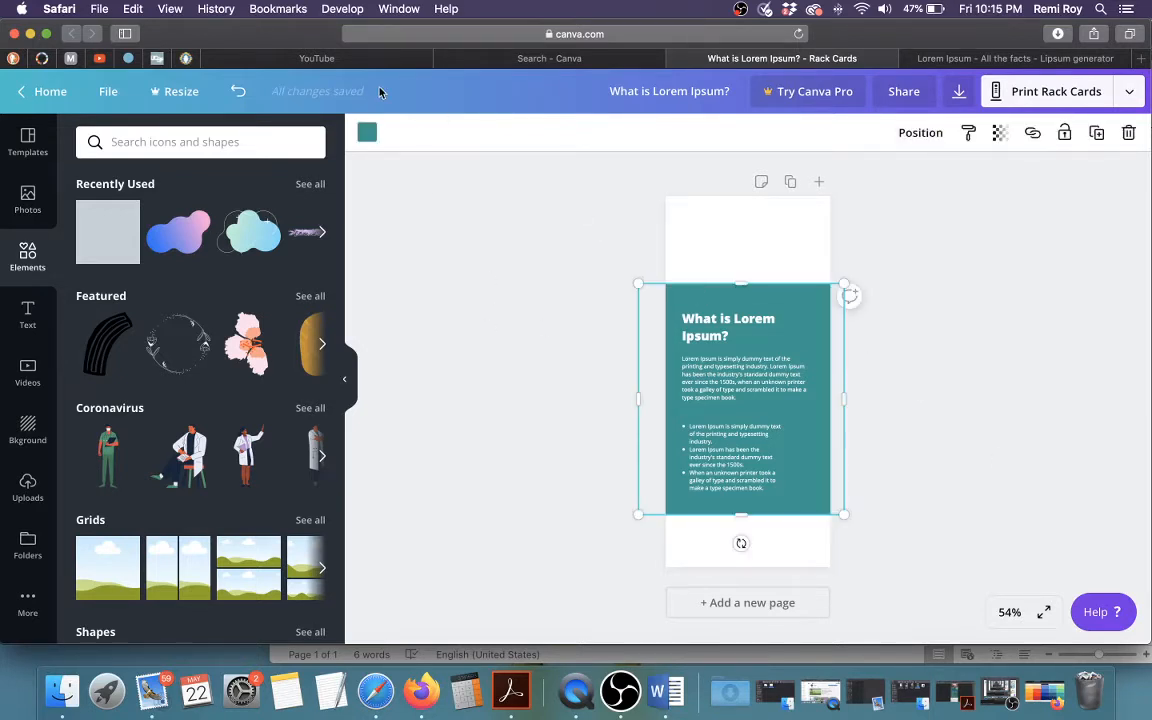
click(366, 135)
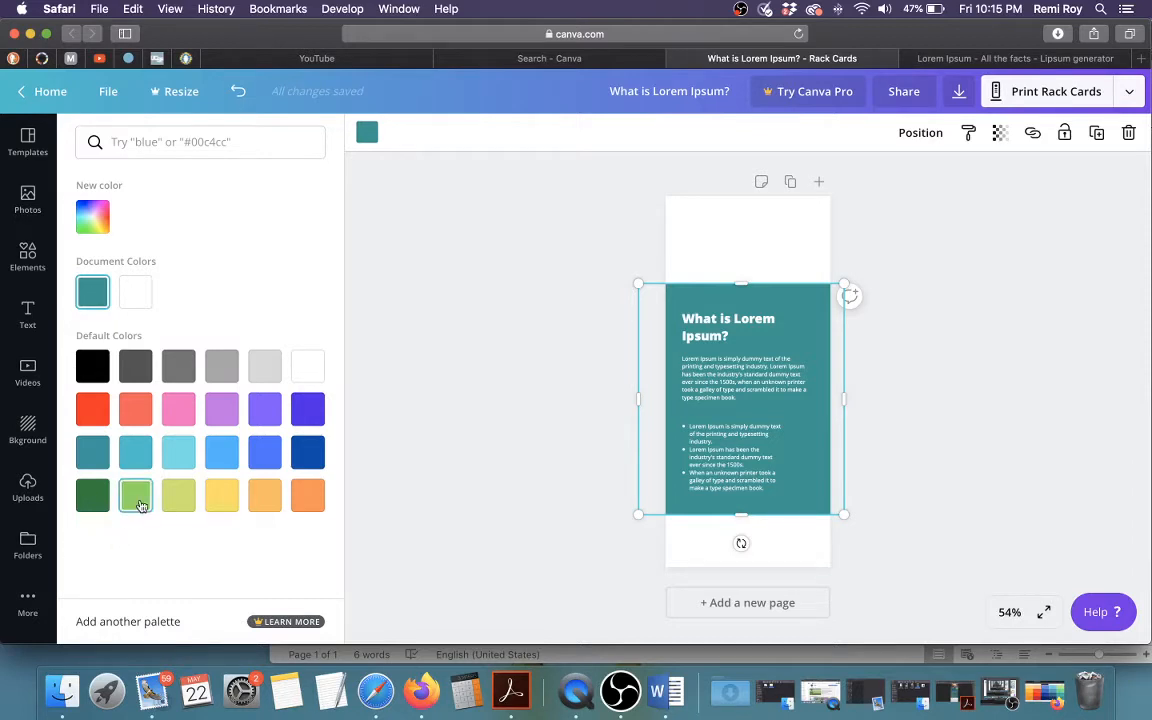
click(520, 497)
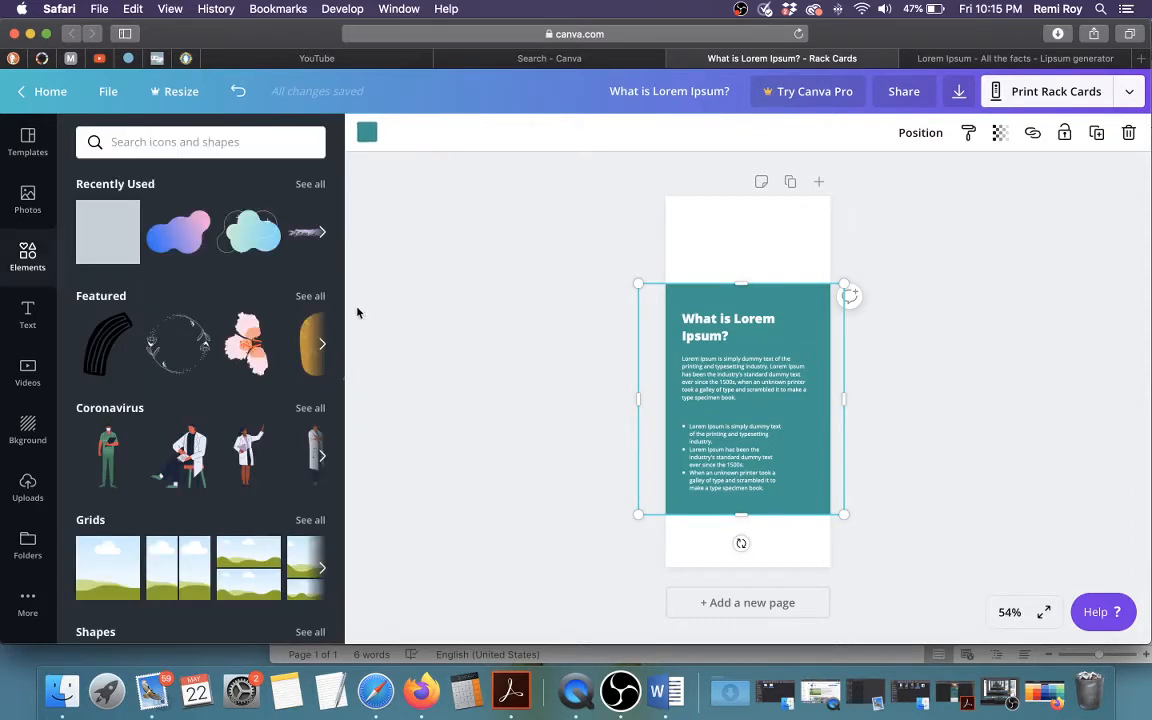
Add a square, flatten it into a small rectangle in the white area above the teal block, and fill it light green
click(105, 240)
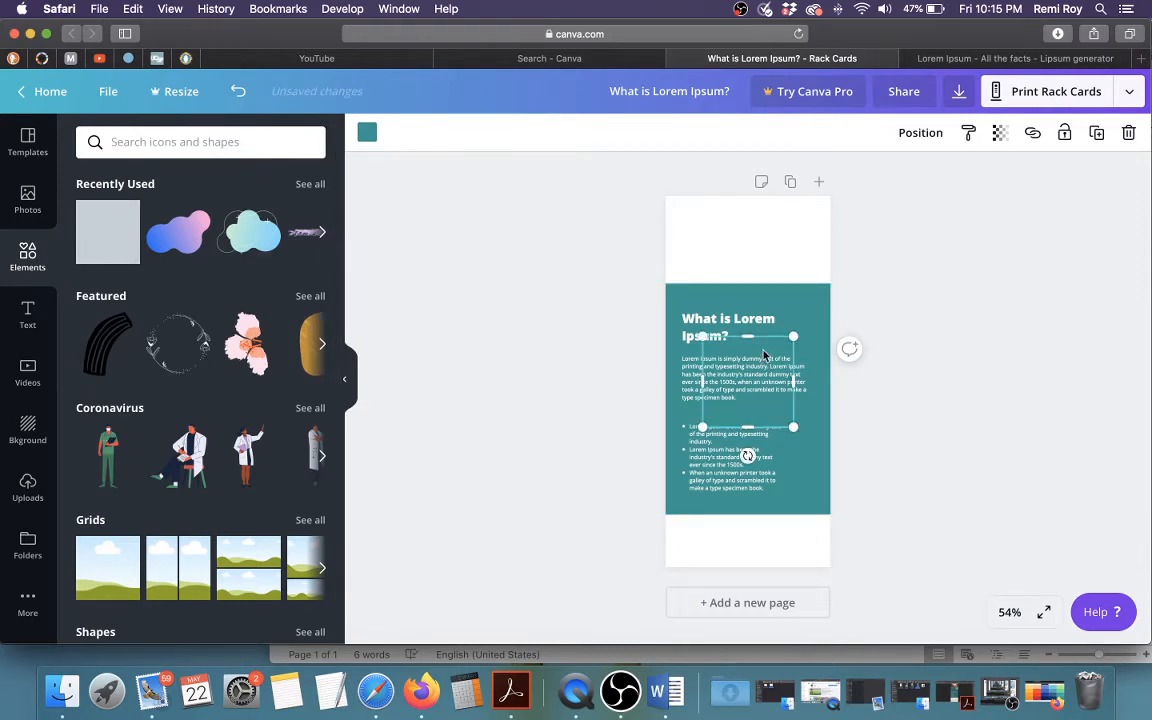
drag(748, 334, 759, 240)
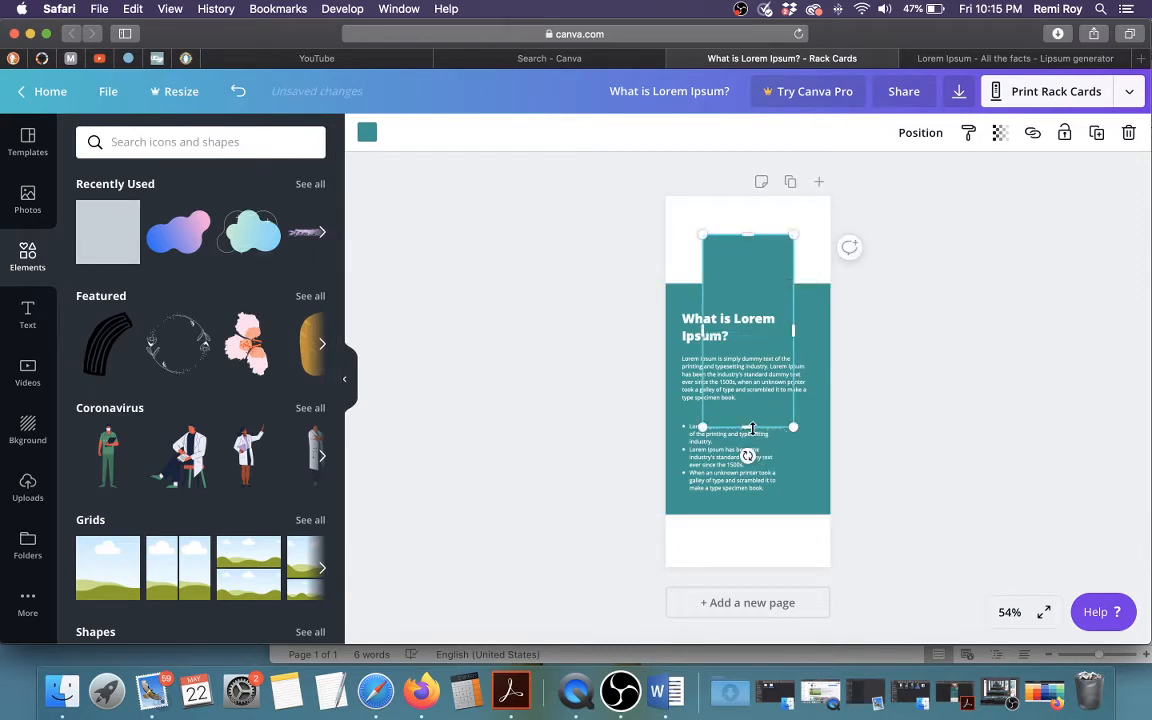
drag(748, 428, 755, 270)
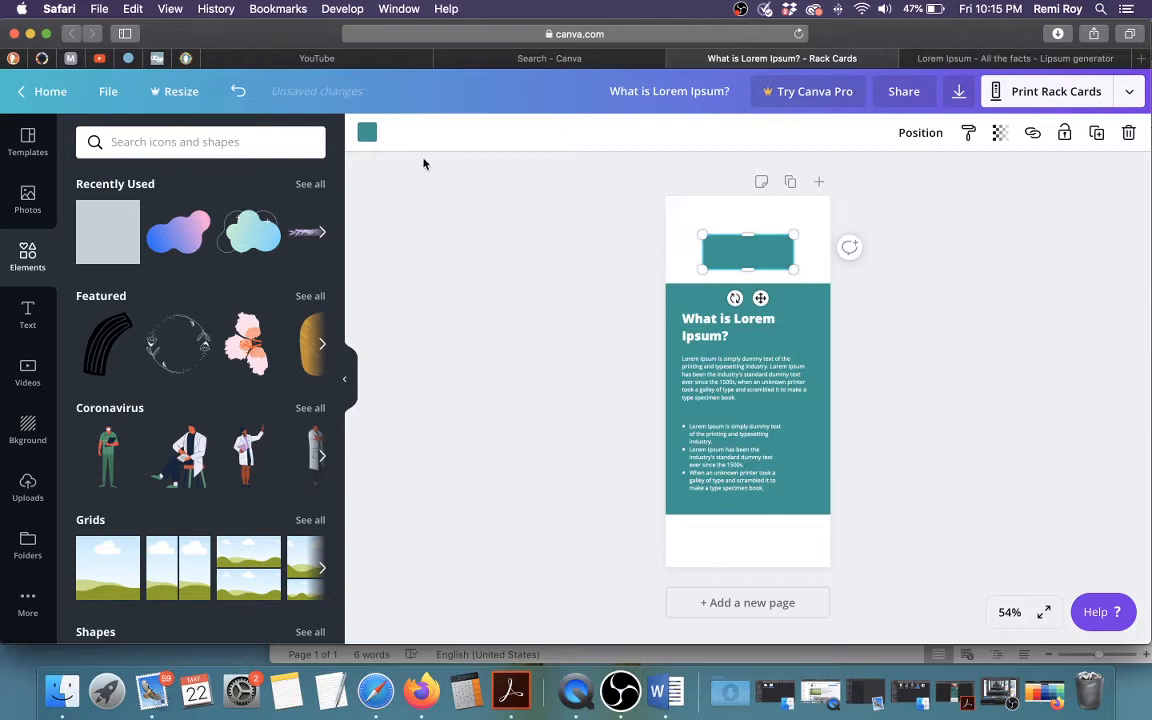
click(367, 132)
click(136, 500)
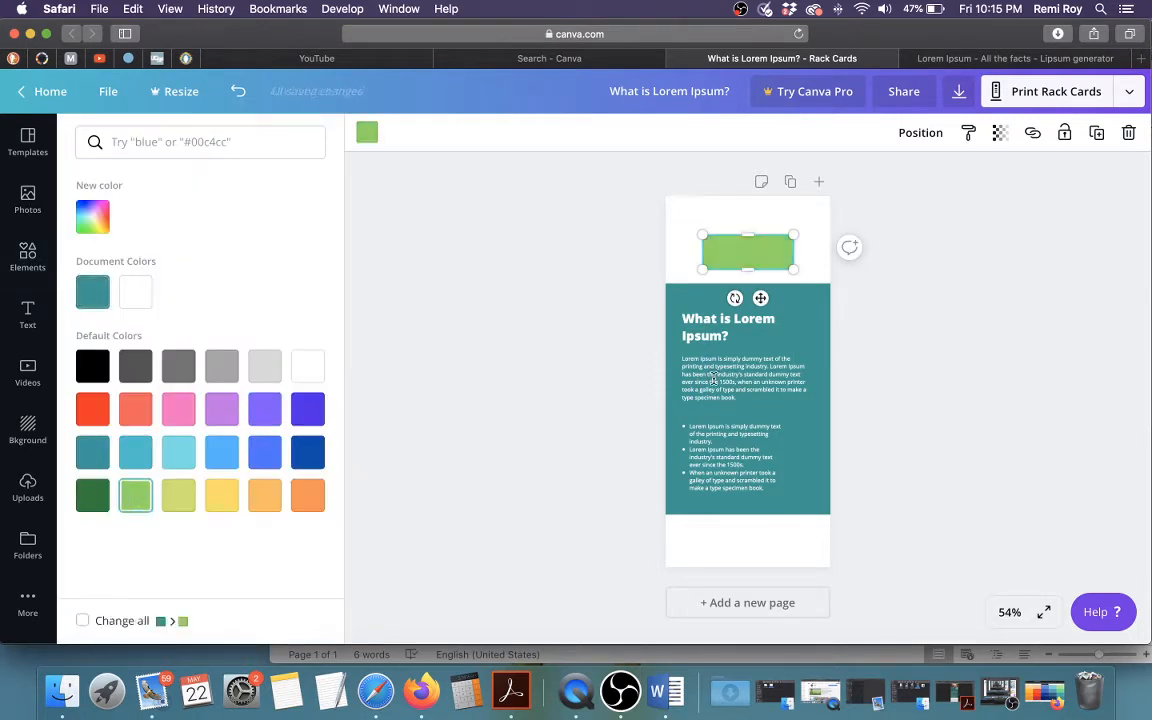
Try the green rectangle across the teal block's upper right corner and return it to the white area above
drag(779, 266, 836, 298)
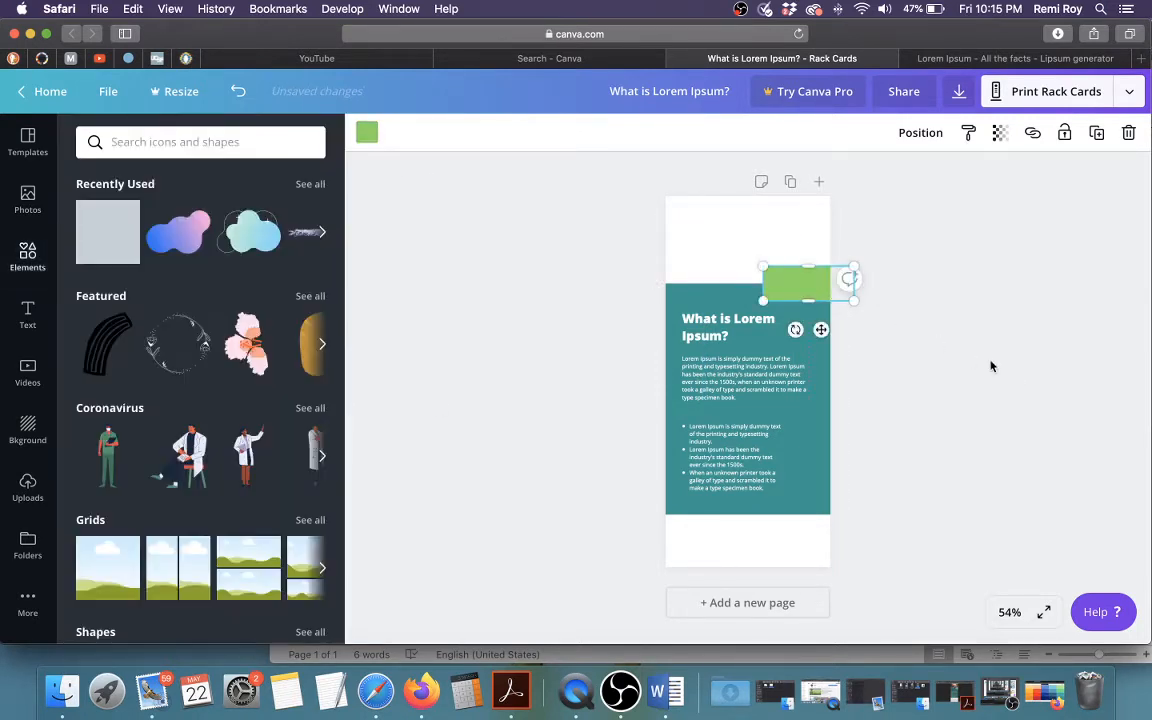
click(992, 370)
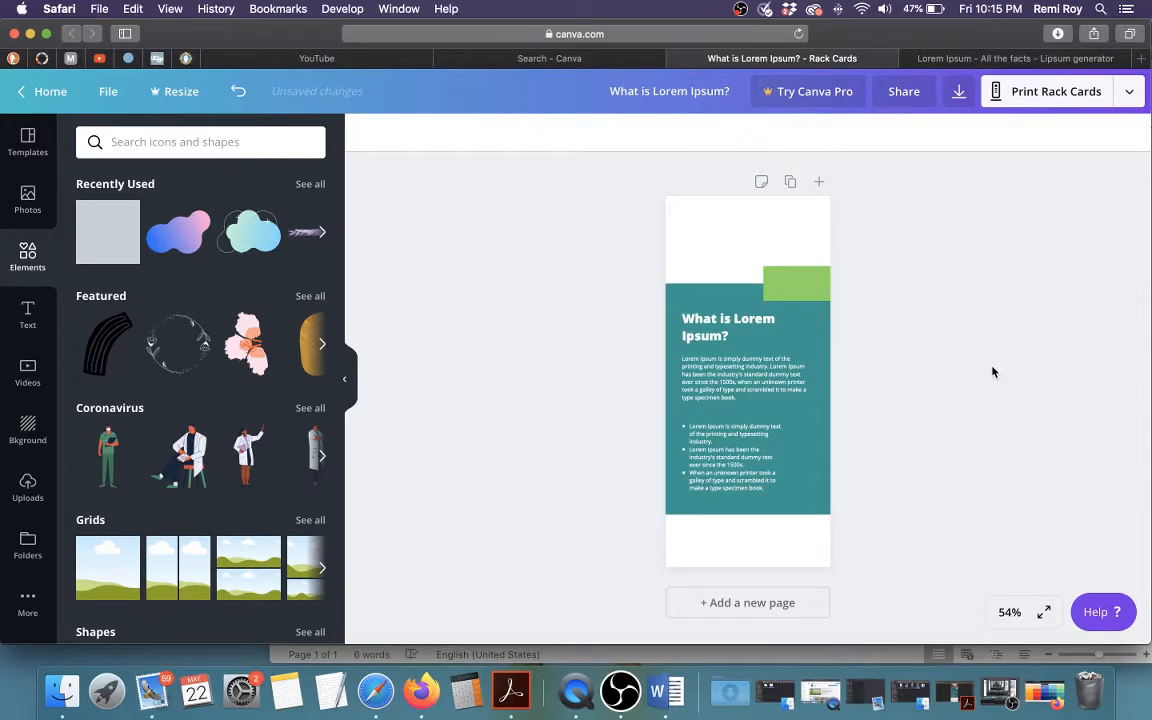
drag(802, 286, 745, 254)
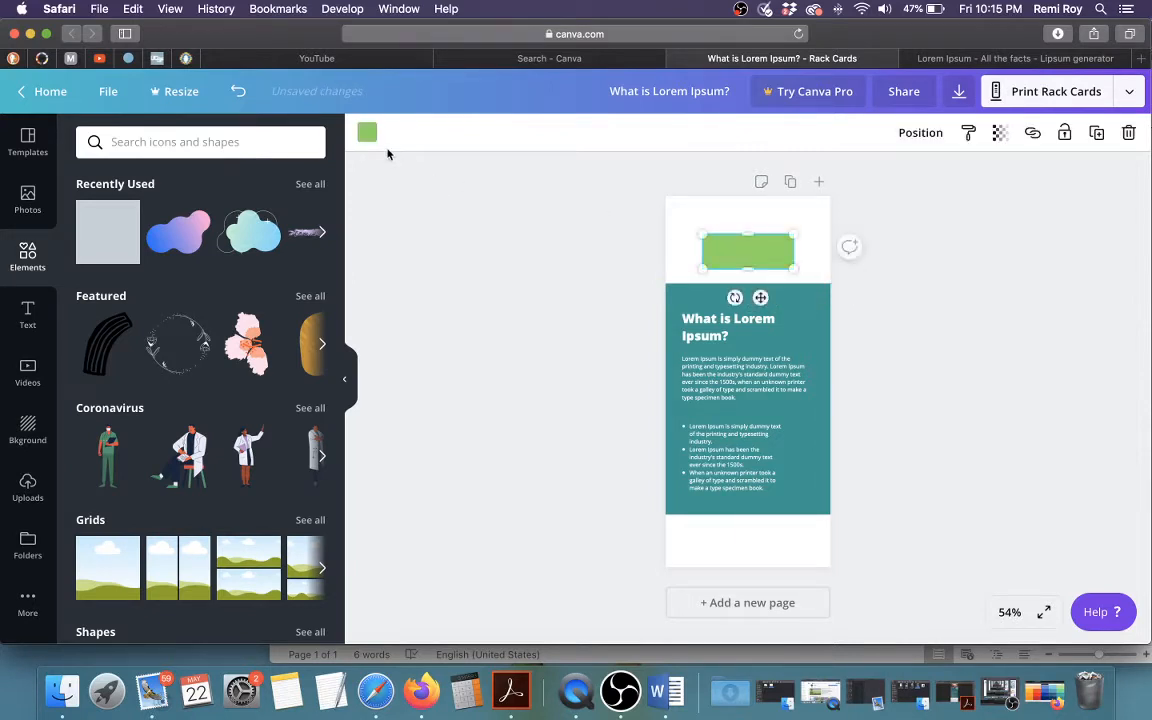
Try yellow-green and yellow fills on the small rectangle and restore its light green fill
click(367, 133)
click(177, 494)
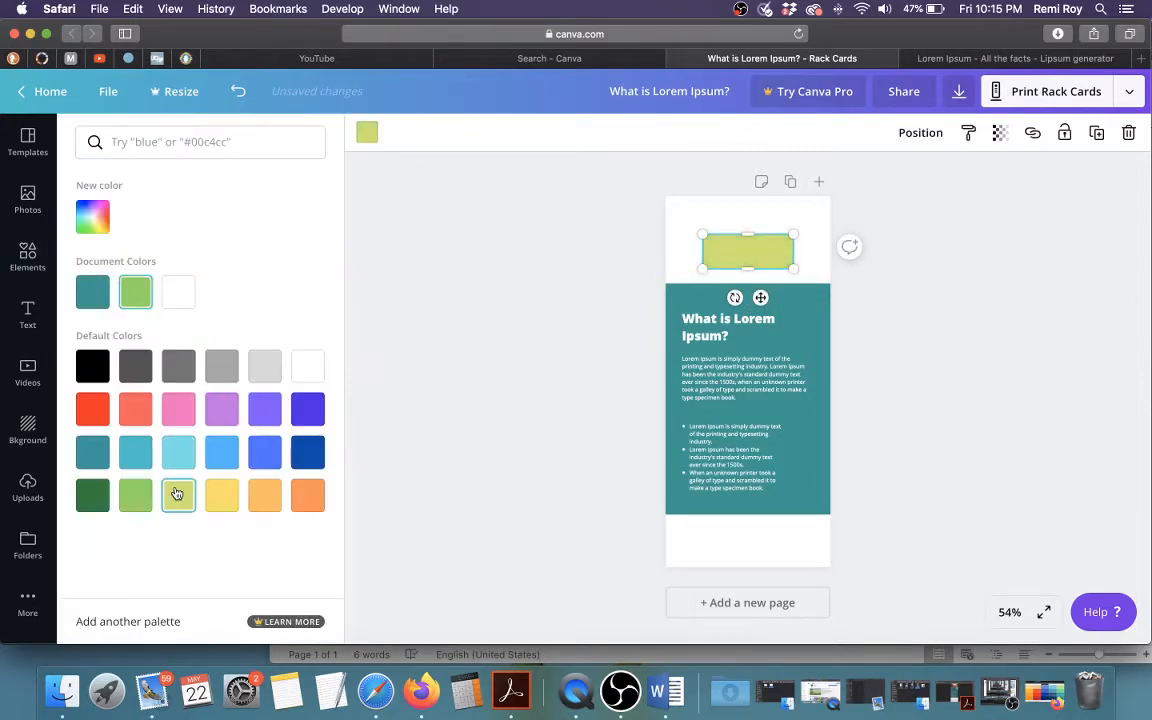
click(222, 497)
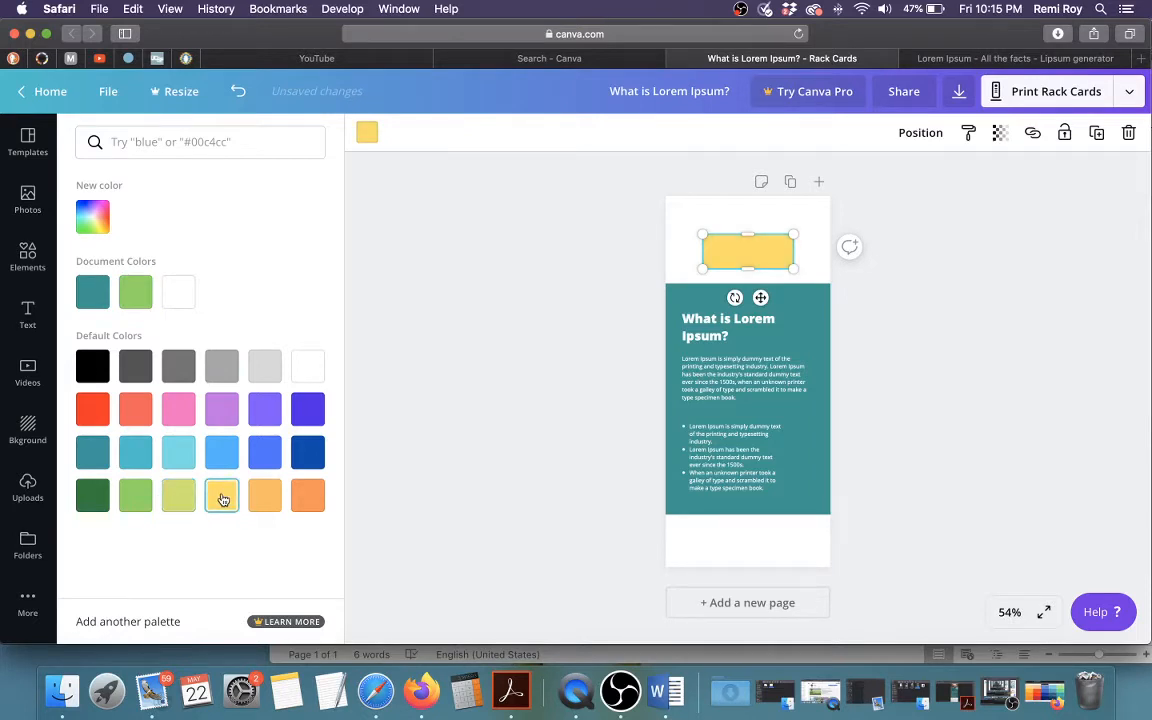
click(179, 500)
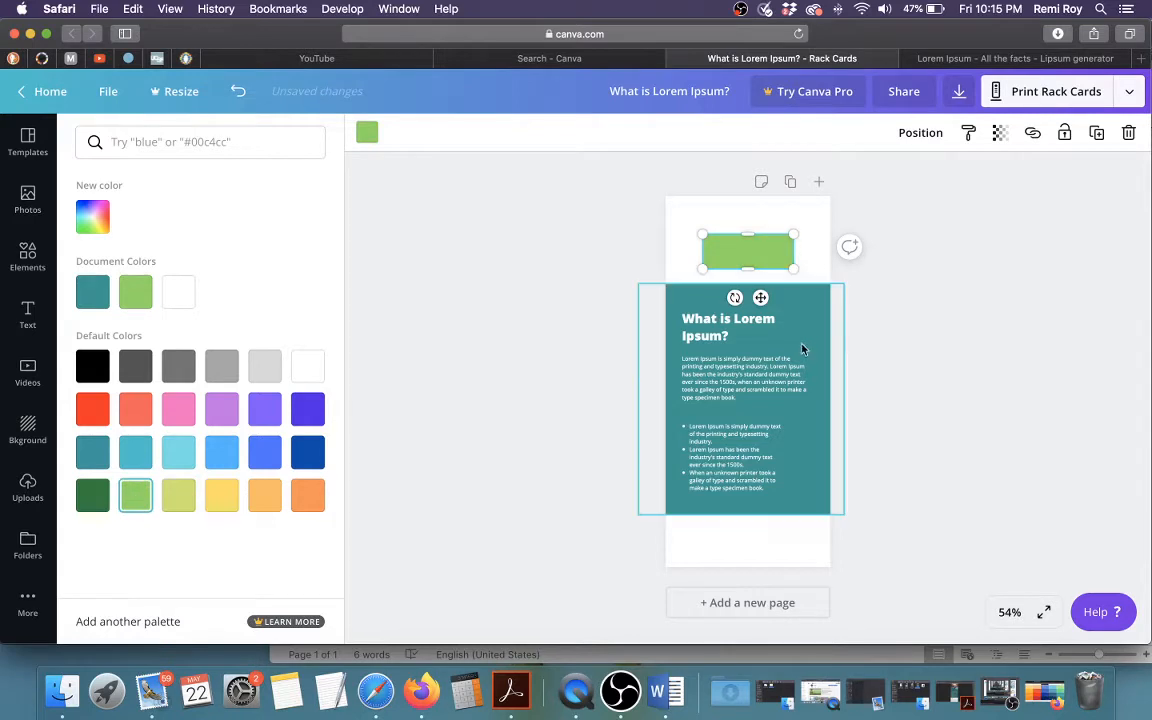
Shift the green rectangle slightly towards the card's right edge, keeping it above the teal block
click(760, 250)
drag(776, 252, 800, 253)
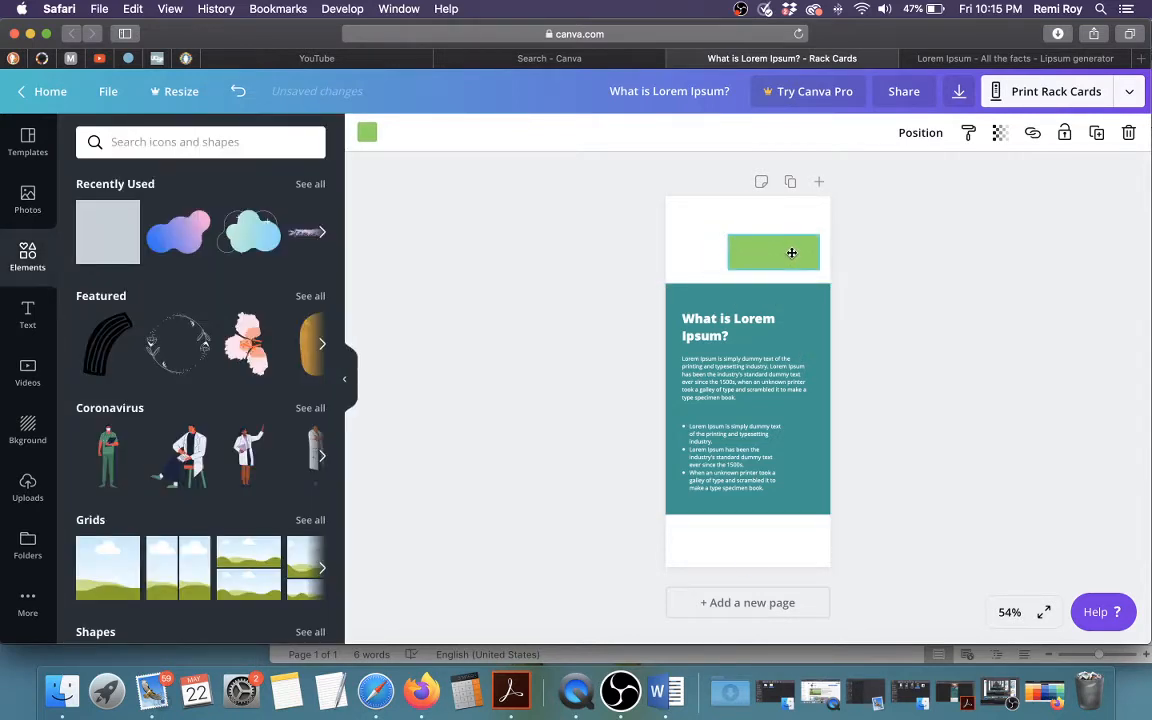
Move the teal block together with its heading, paragraph and bulleted list slightly down the card
click(686, 357)
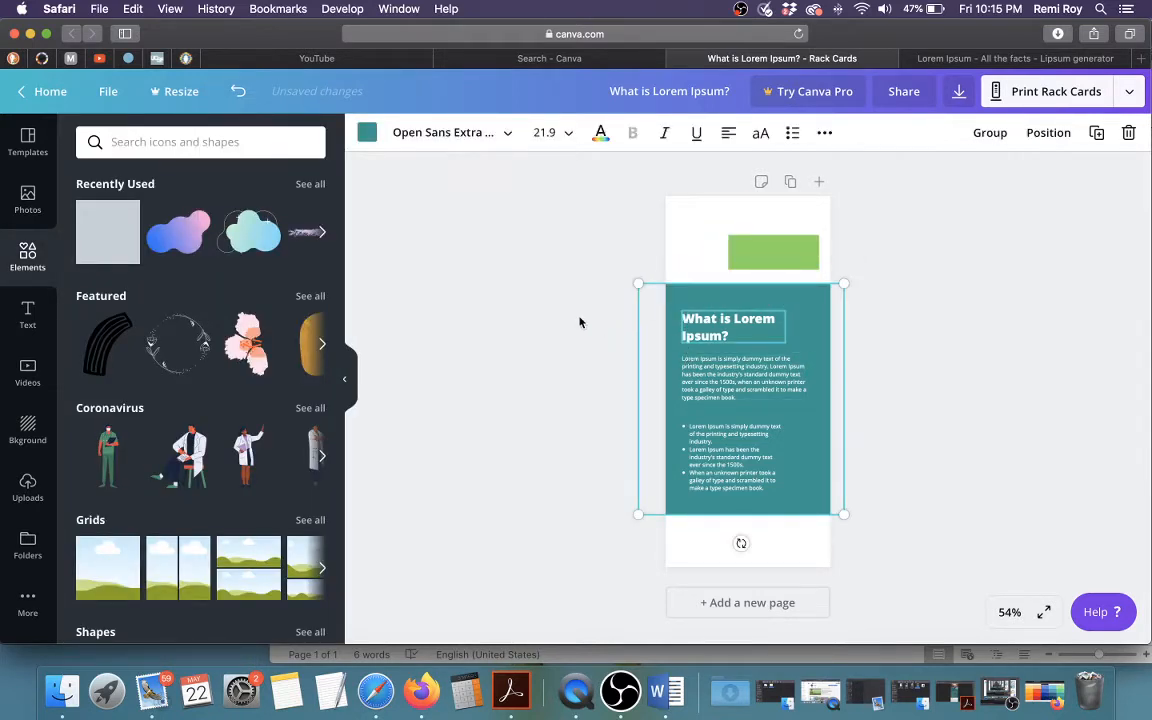
drag(650, 272, 707, 522)
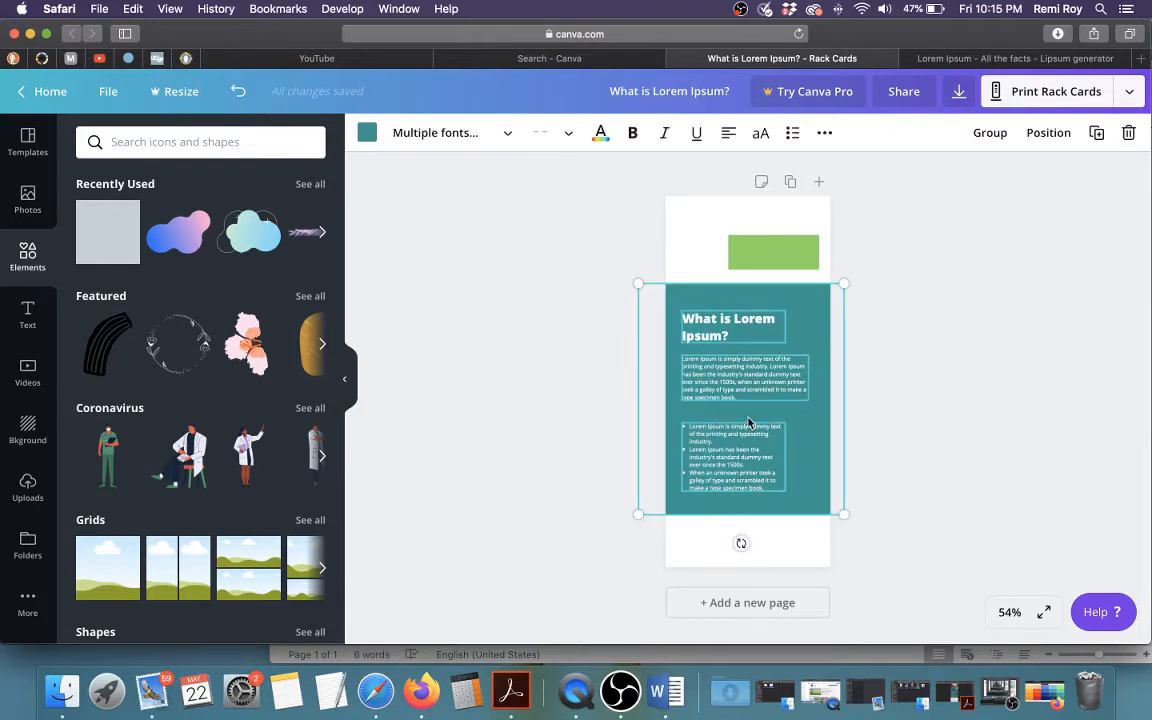
drag(748, 423, 749, 436)
click(923, 409)
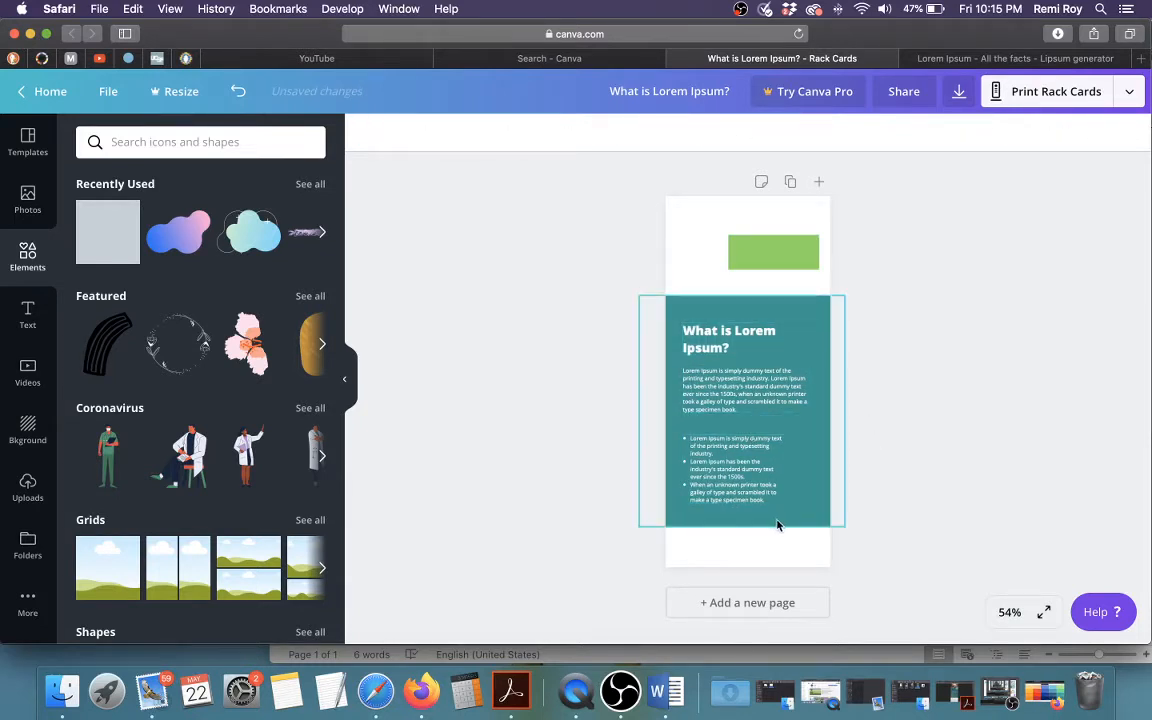
Raise the teal block's lower edge slightly so it ends just below the bulleted list
click(778, 522)
drag(747, 519, 747, 508)
click(952, 421)
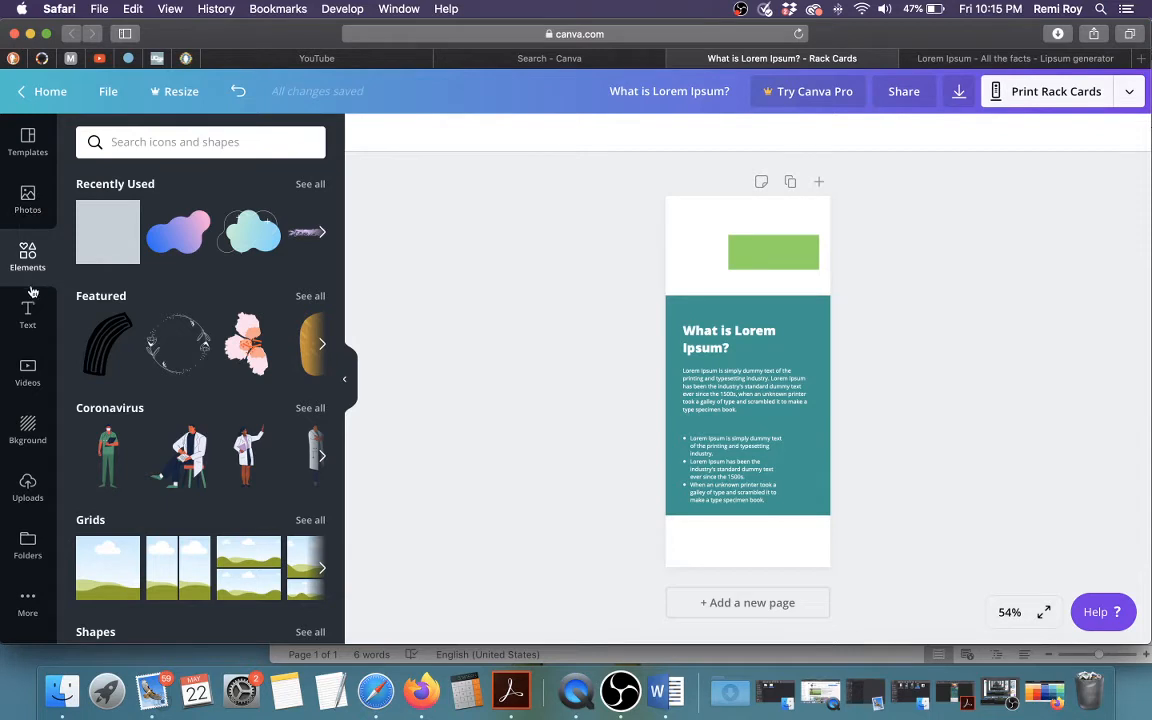
Search the elements for "logo" and place the multicoloured leaf tree, shrunk, at the left of the white strip below the teal block
click(183, 146)
text(logo)
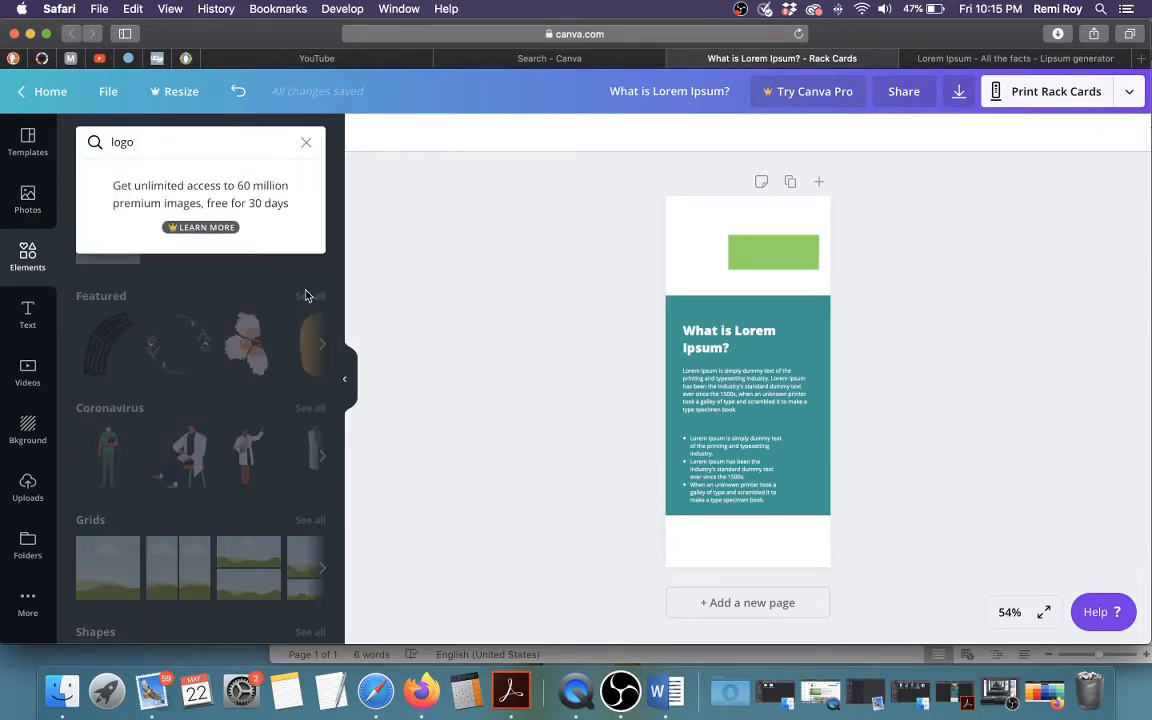
scroll(277, 333, down, 5)
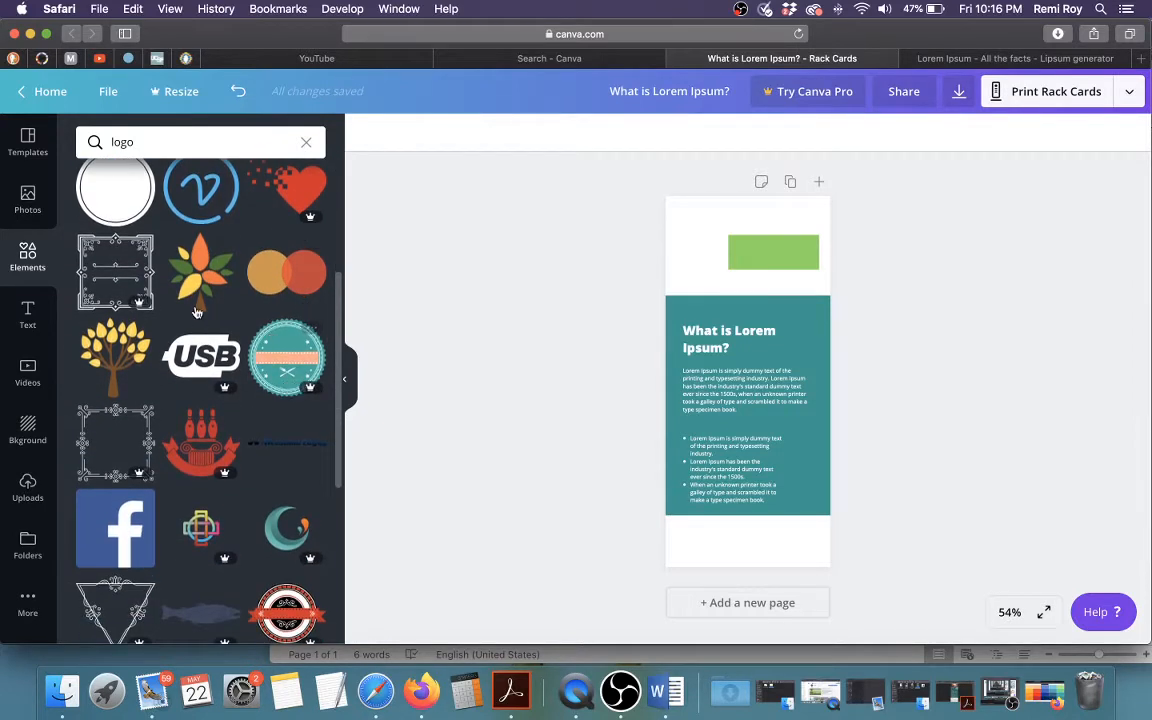
click(210, 280)
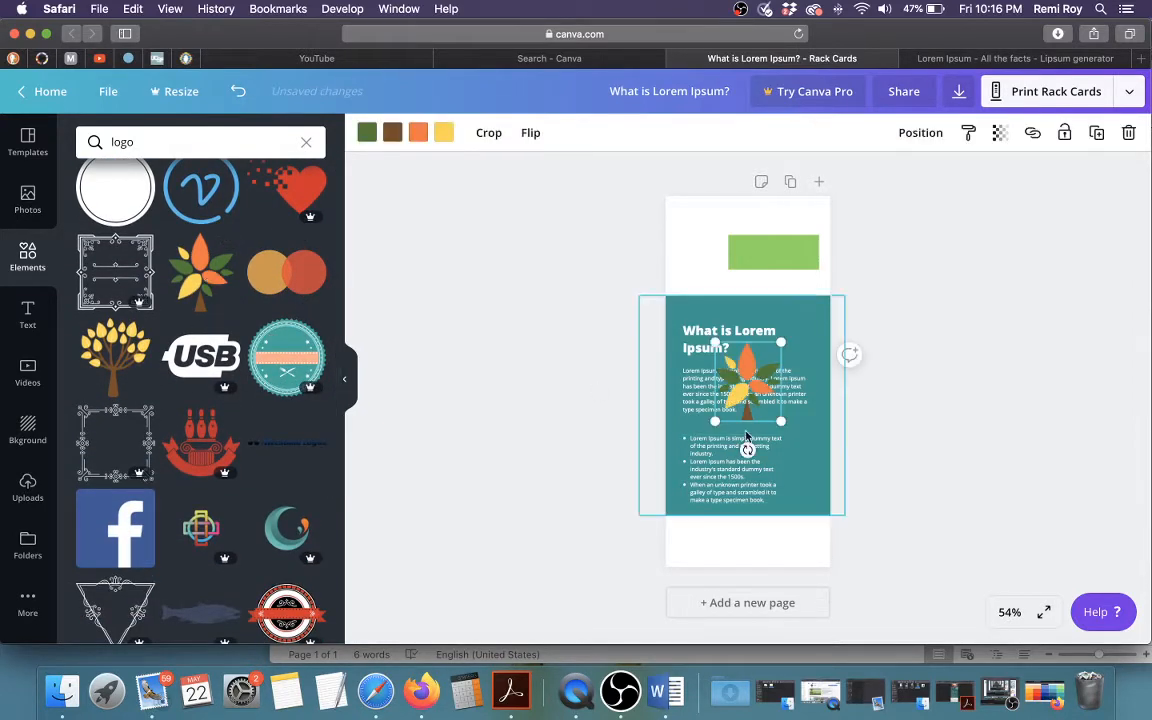
drag(746, 450, 707, 550)
click(519, 534)
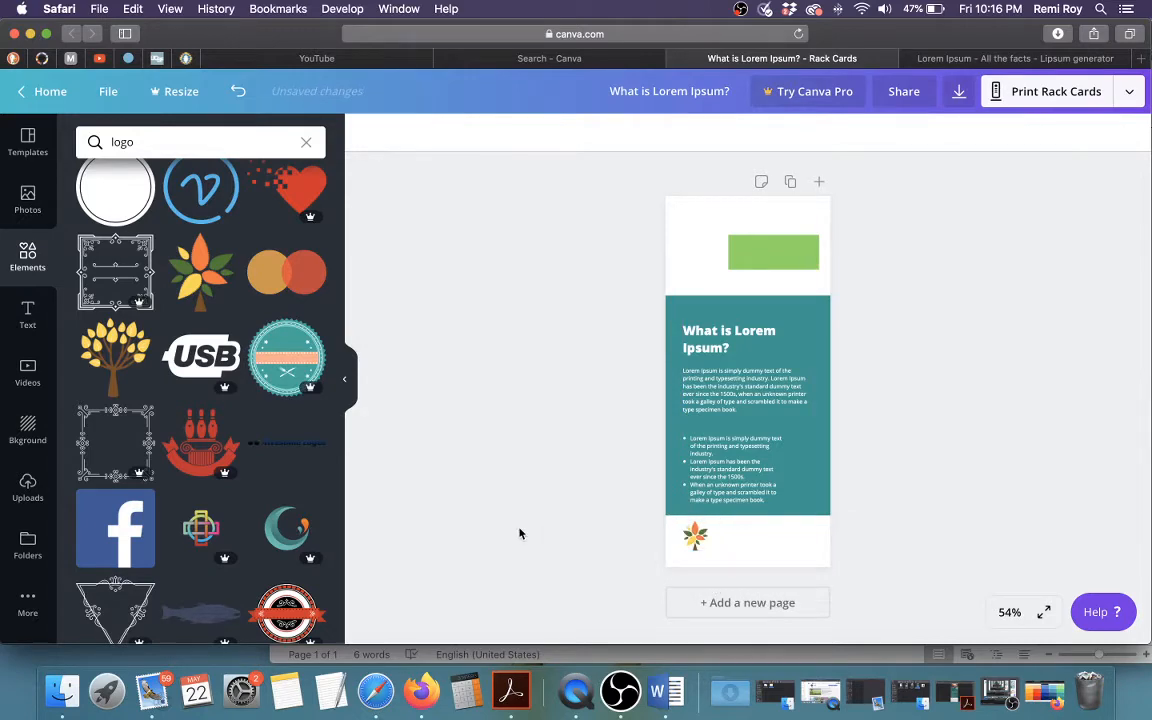
click(27, 485)
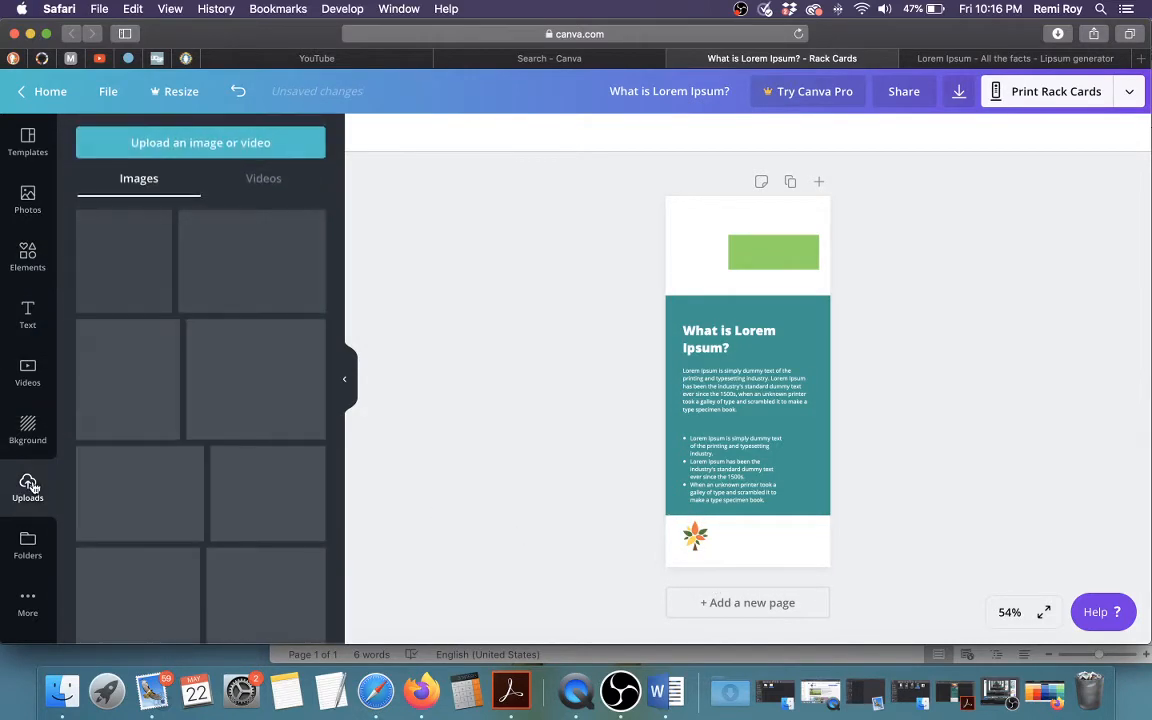
click(189, 145)
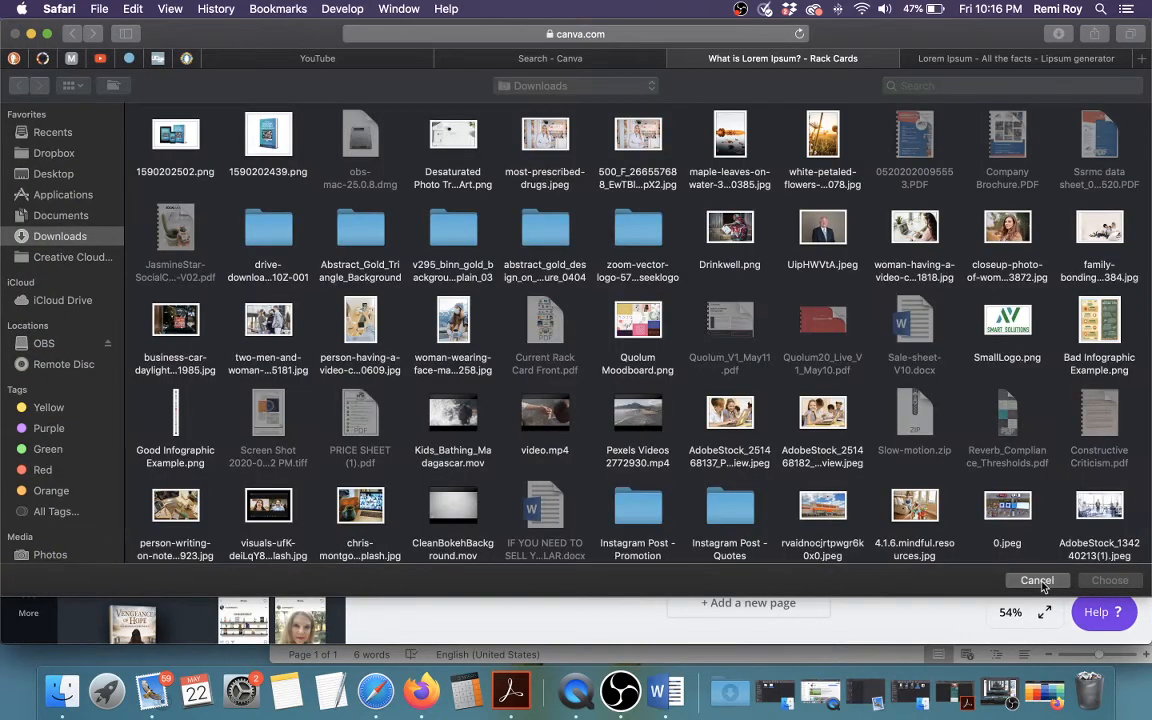
click(1038, 581)
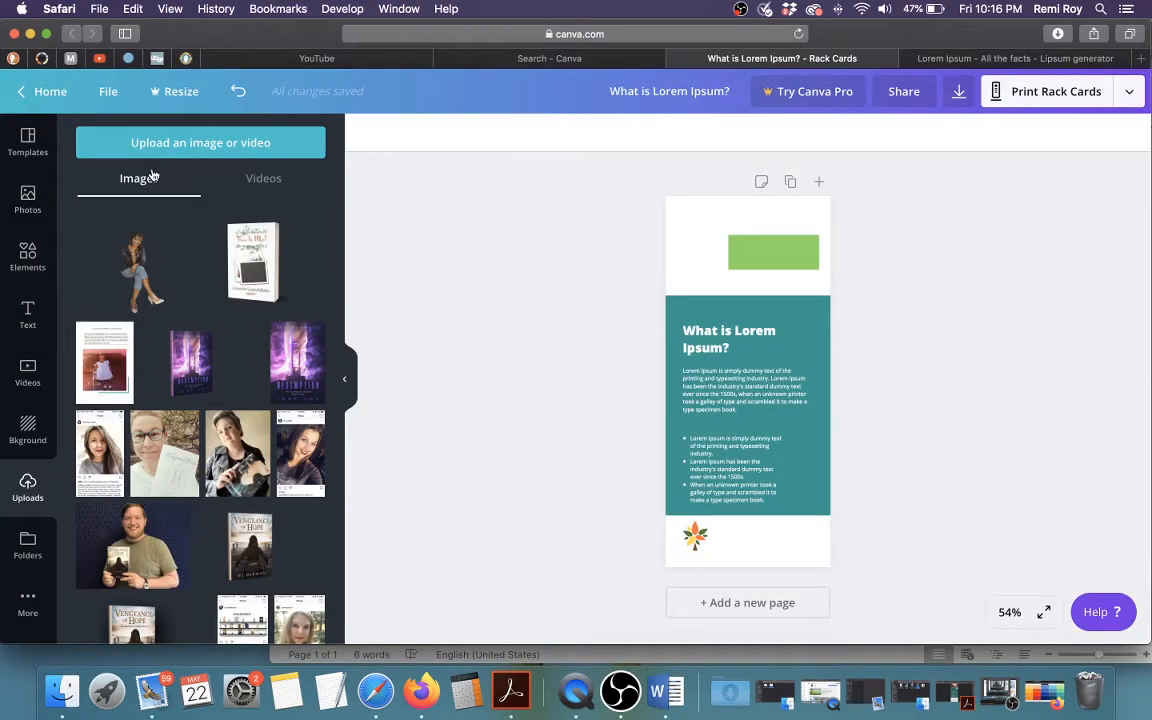
click(30, 195)
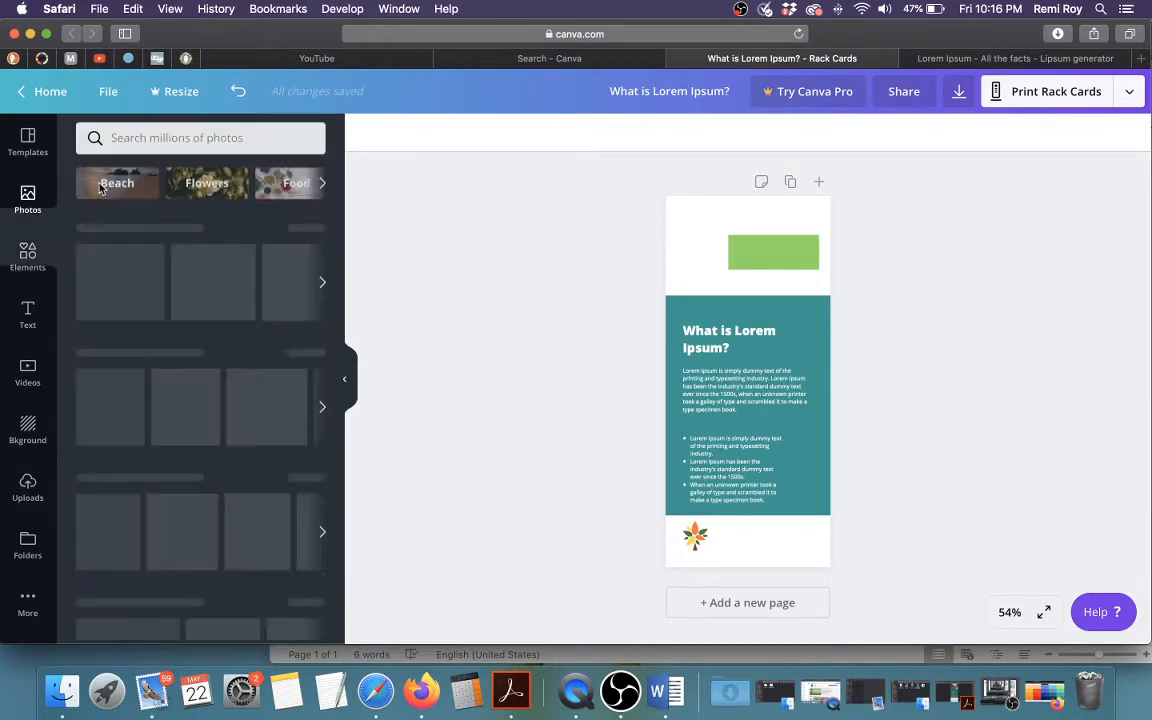
click(36, 258)
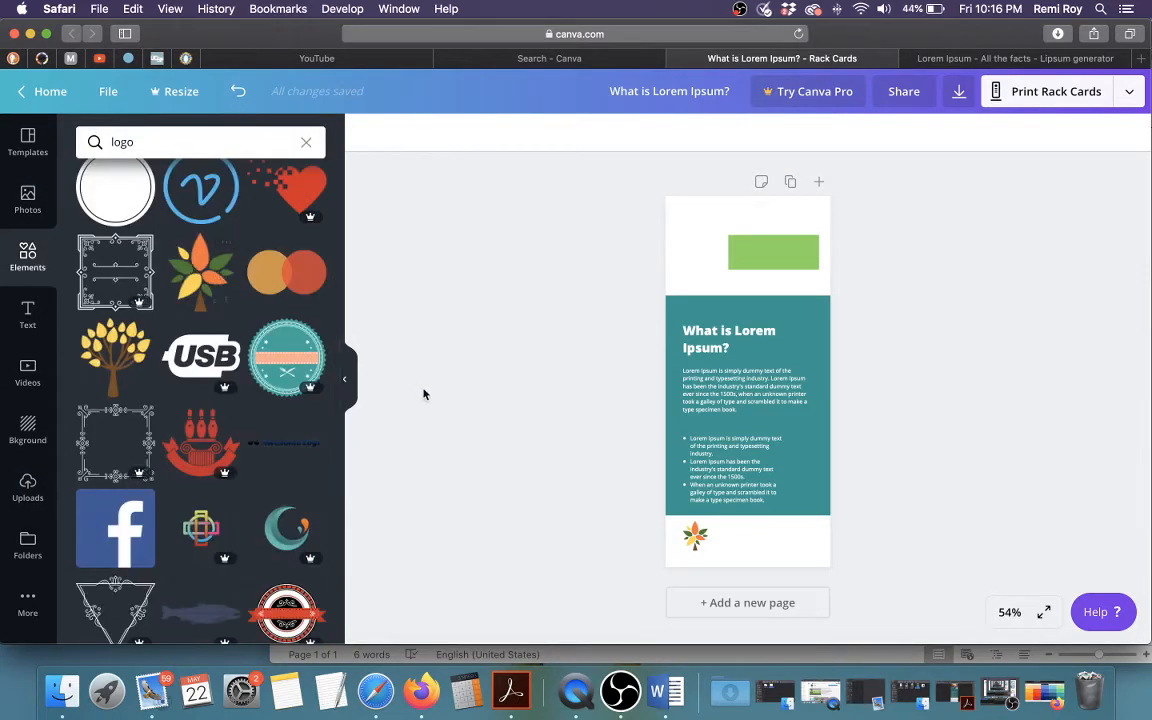
Nudge the tree logo slightly right and down, and place a copy of the body paragraph beside it in the white strip
drag(684, 551, 690, 556)
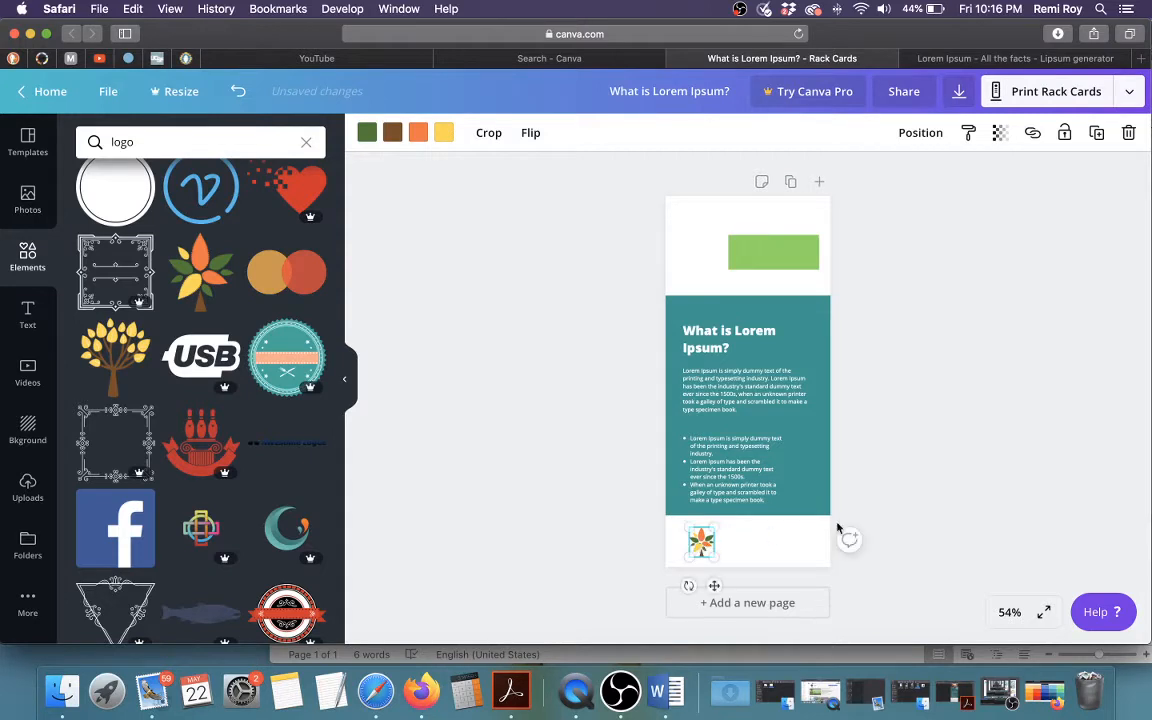
click(843, 532)
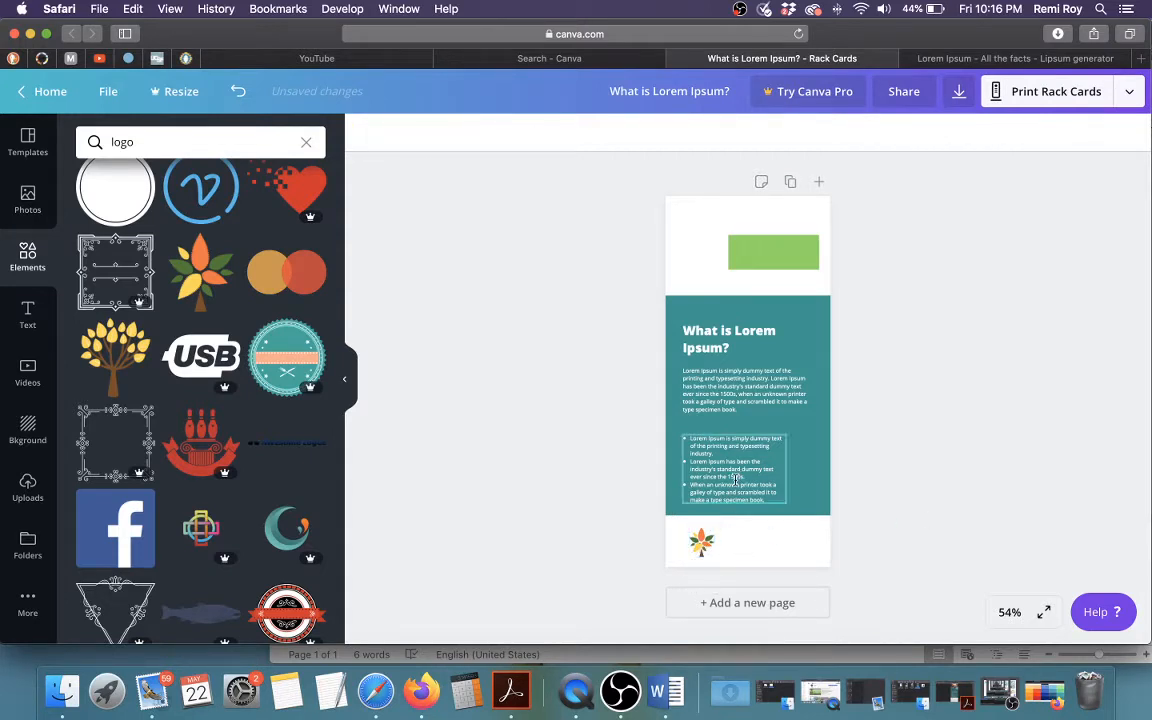
click(765, 400)
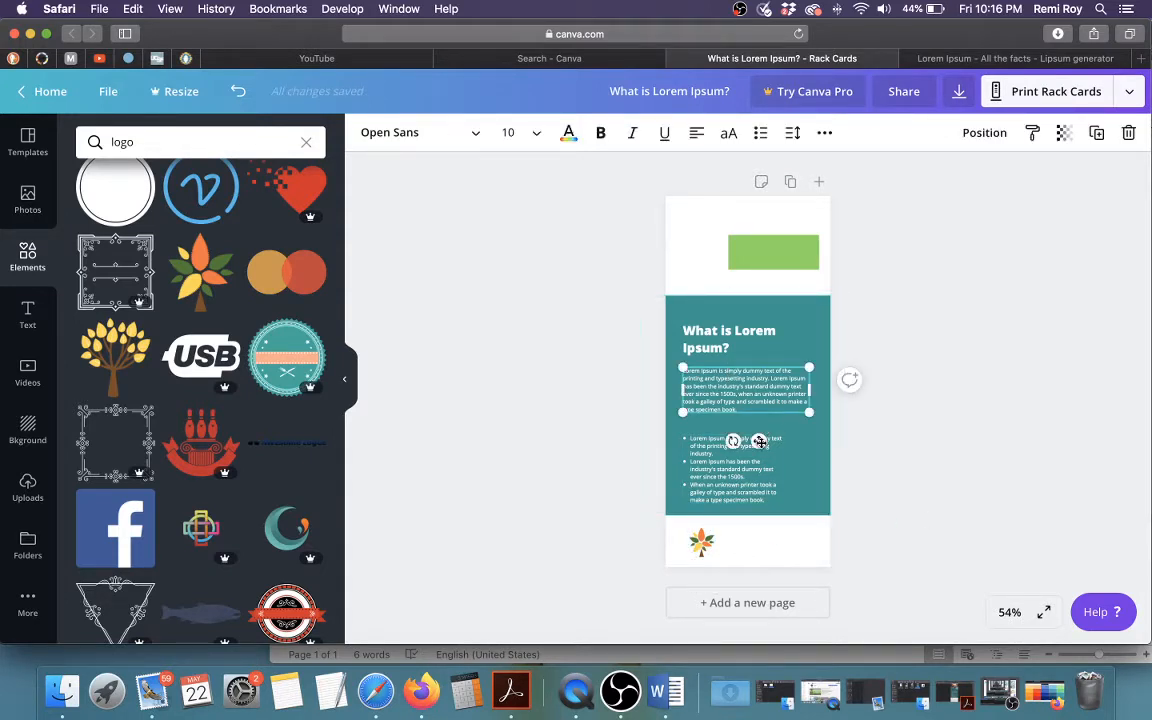
drag(758, 441, 805, 596)
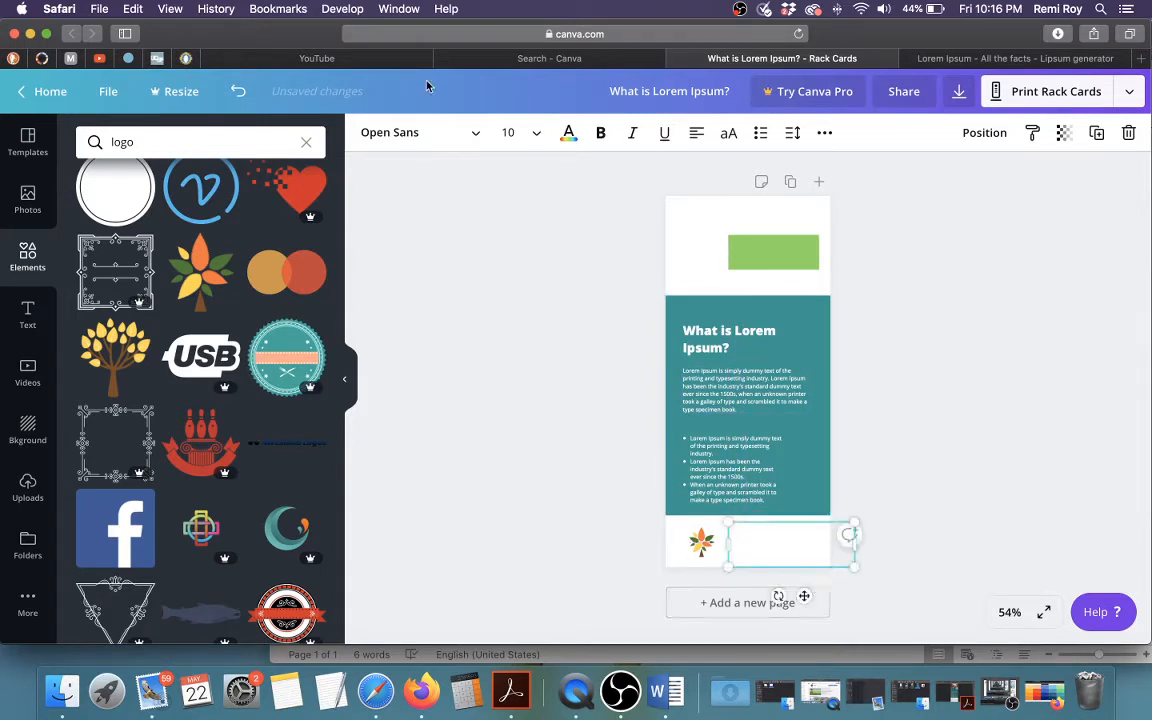
Colour the copied paragraph beside the logo dark grey and scale its text box down to fit inside the card
click(568, 132)
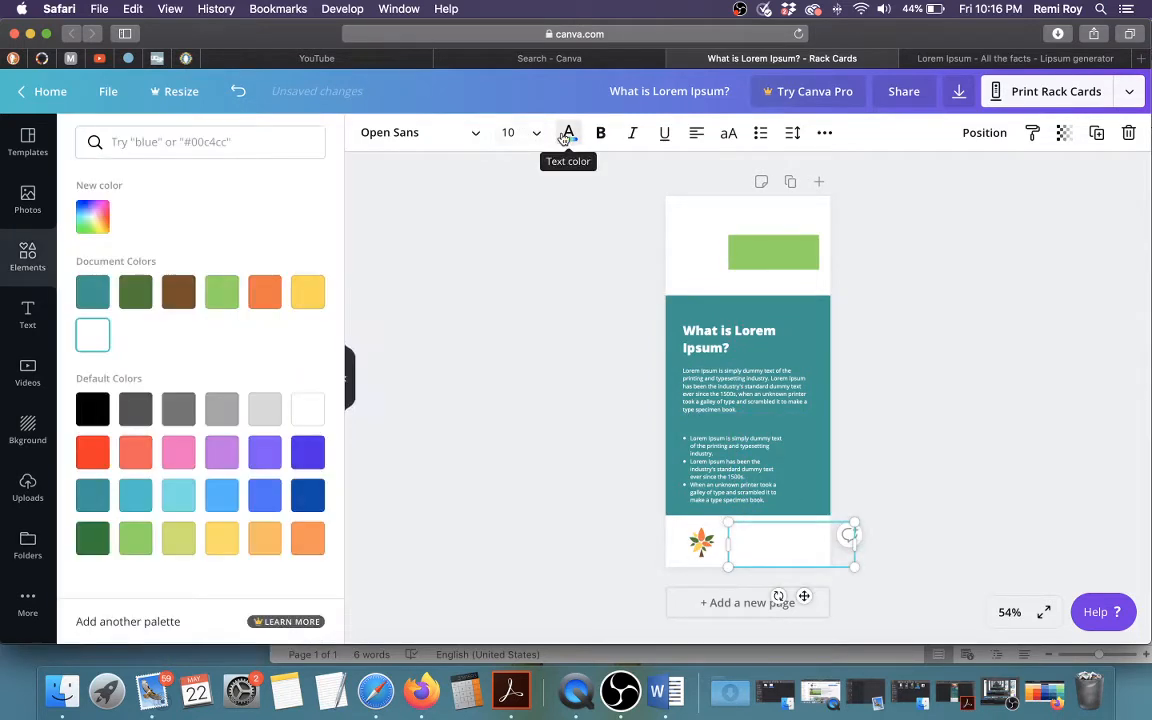
click(135, 408)
click(768, 573)
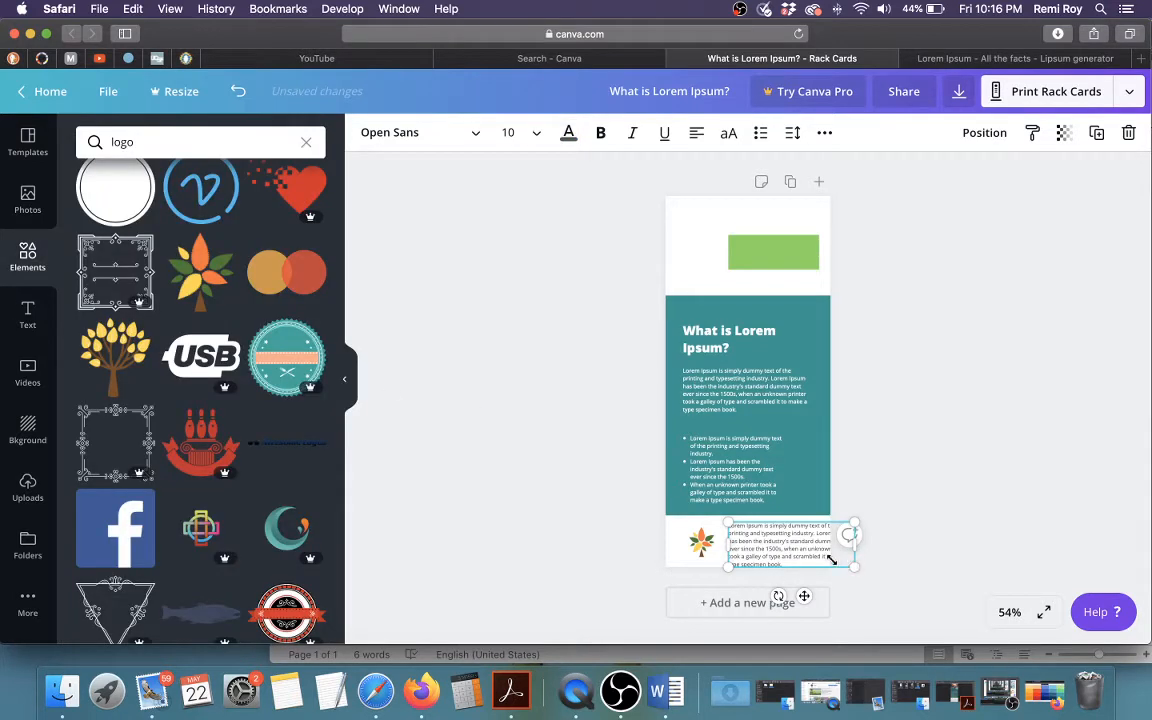
drag(831, 560, 719, 514)
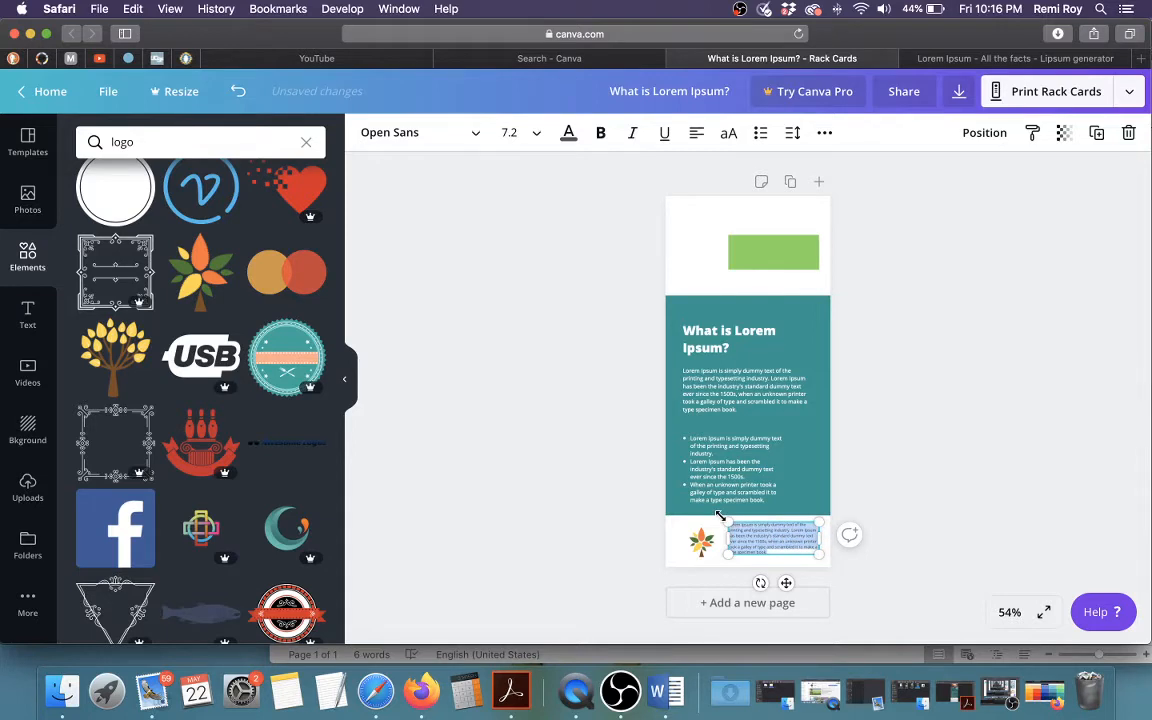
key(BackSpace)
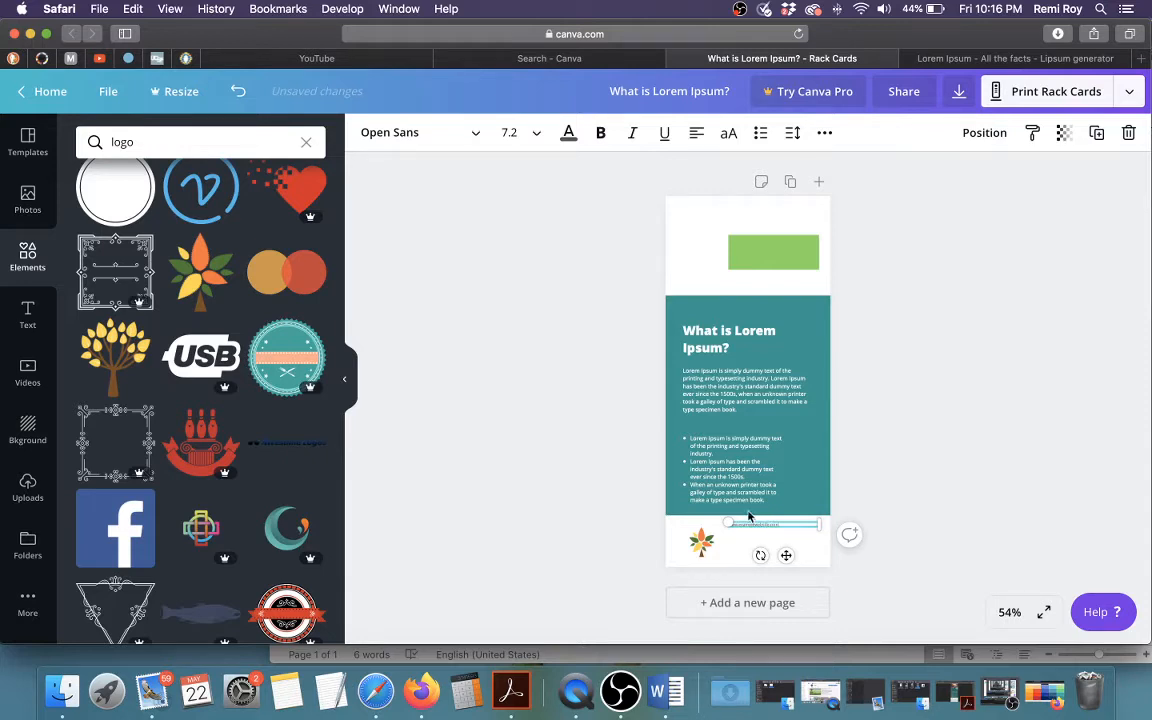
click(534, 140)
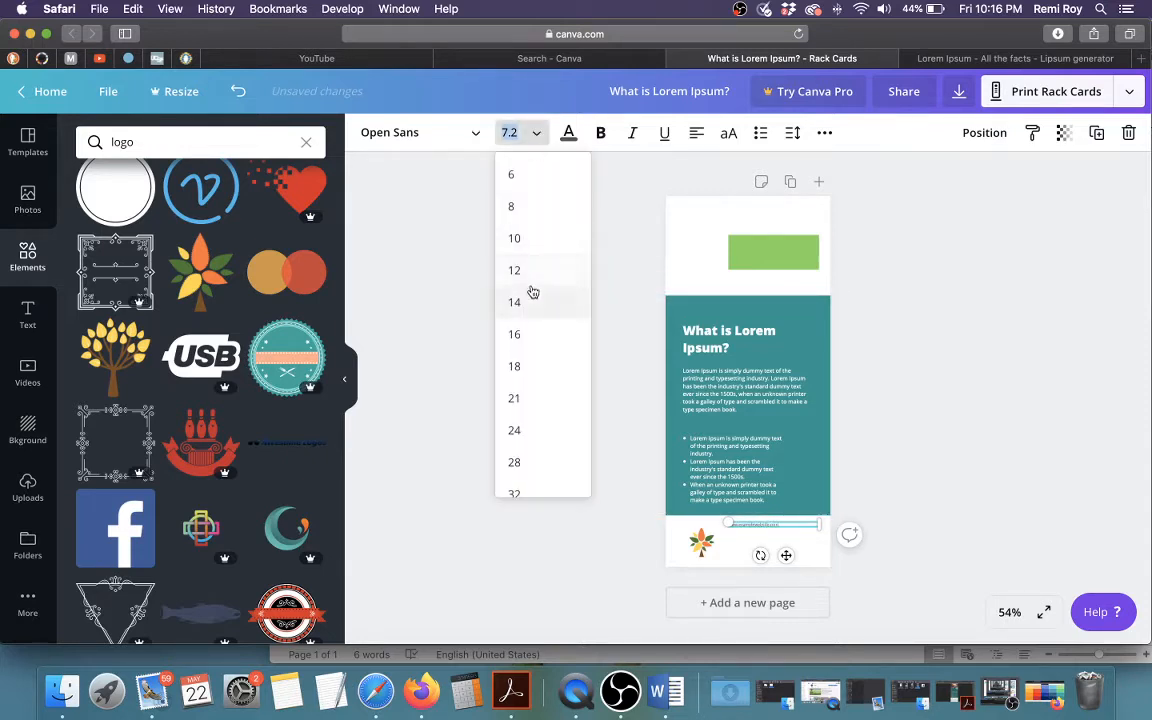
click(521, 247)
drag(795, 525, 795, 539)
click(923, 501)
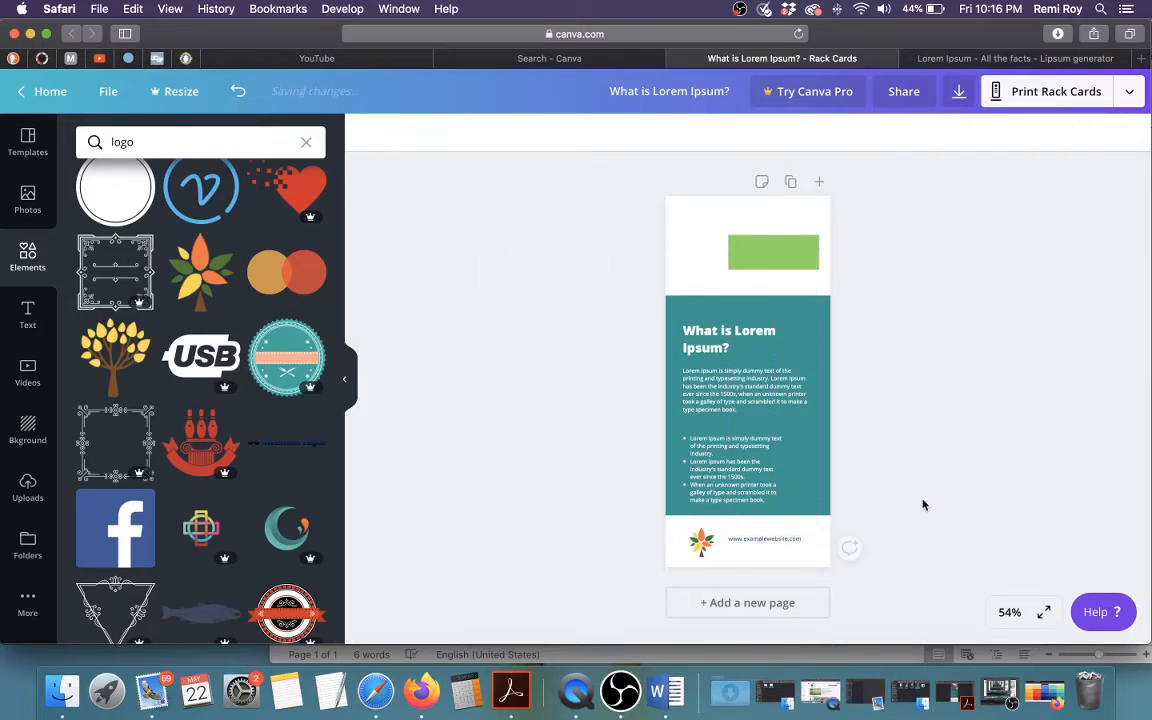
click(699, 540)
drag(706, 541, 702, 540)
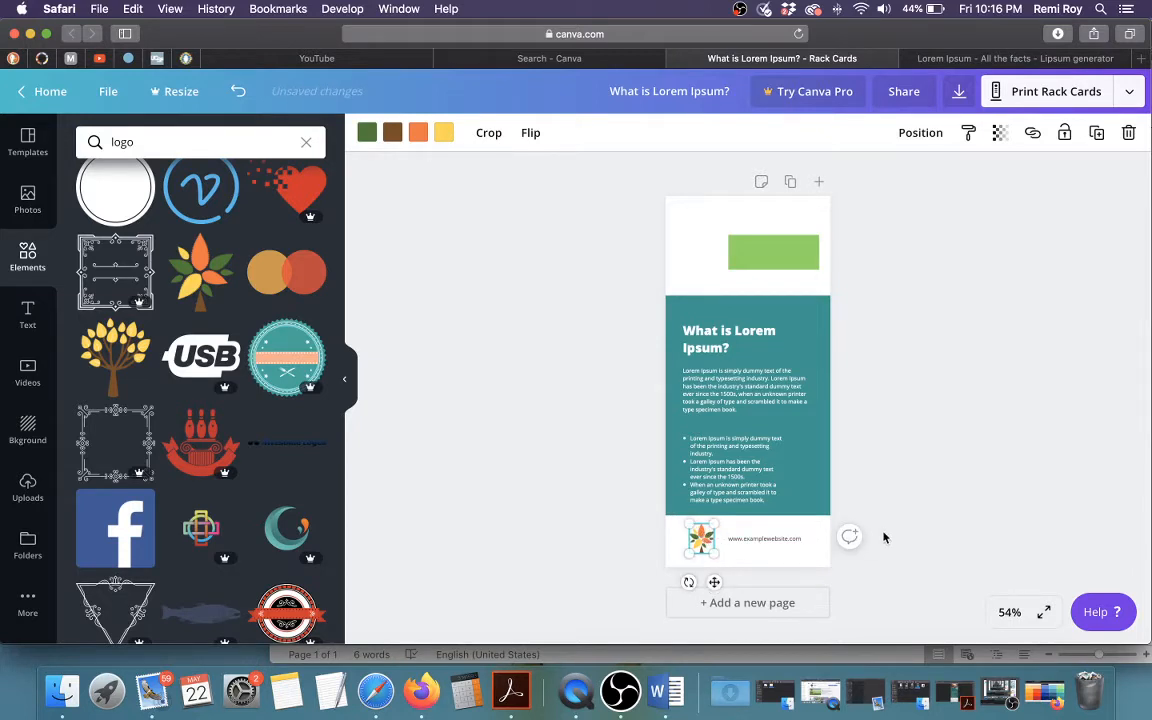
Duplicate the web address line directly below itself and change the copy to the contact's e-mail address
click(773, 540)
click(755, 540)
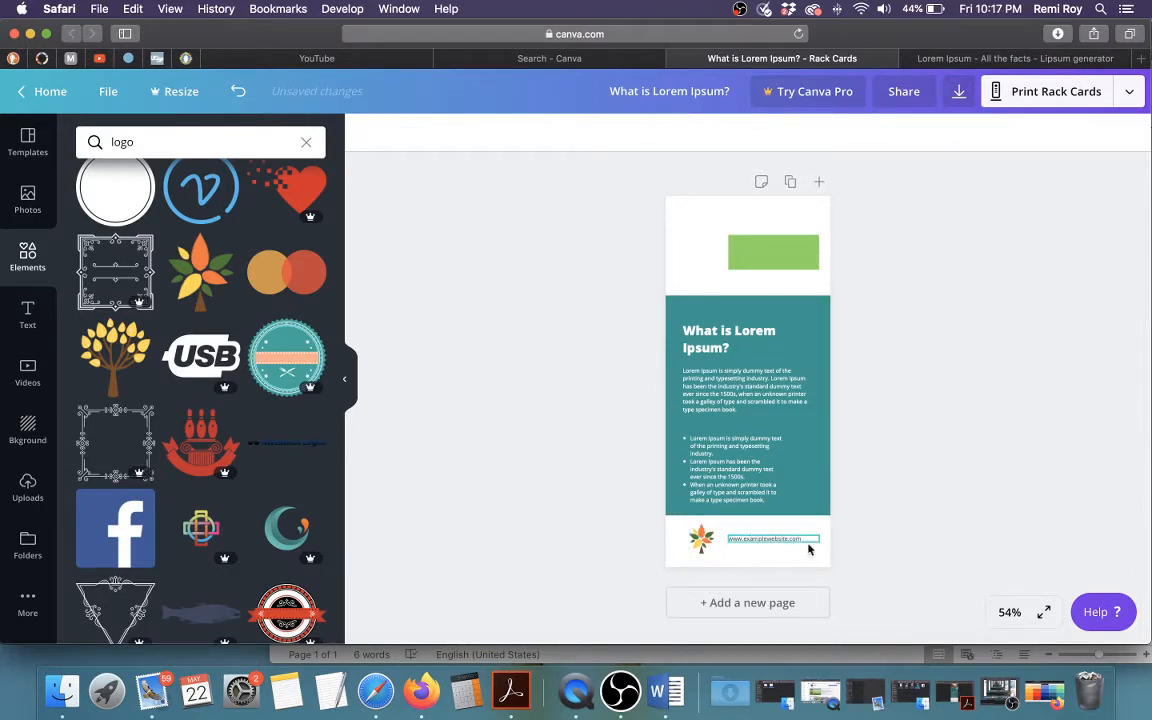
drag(779, 538, 758, 550)
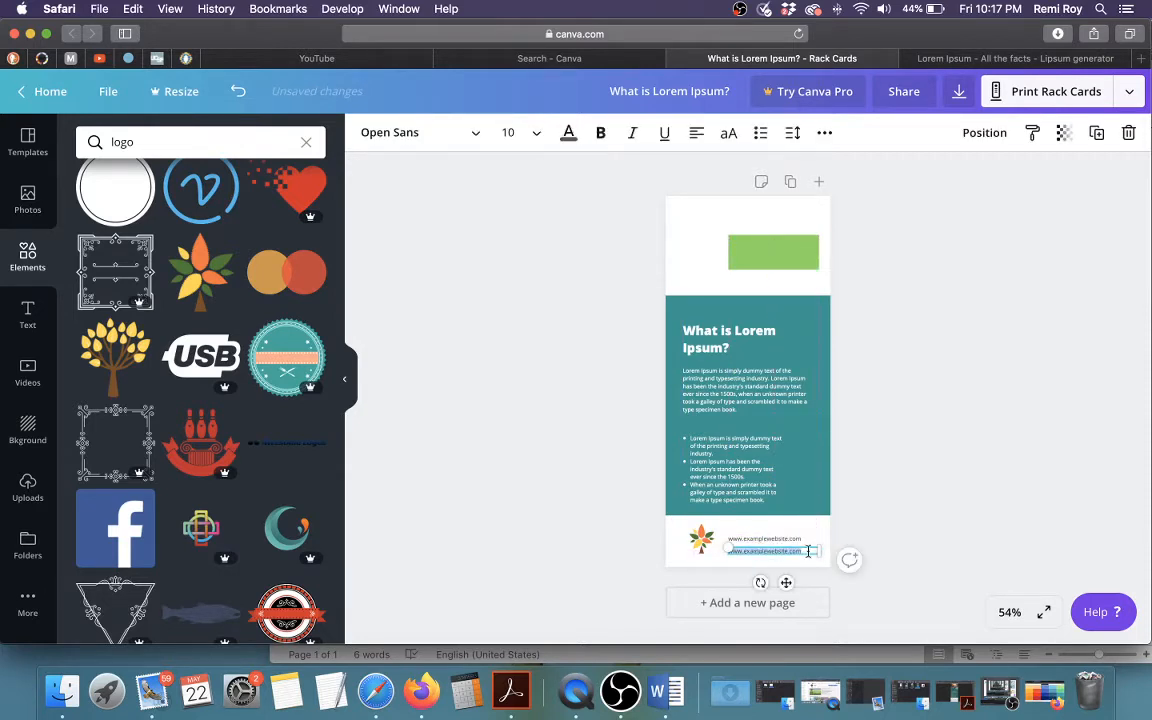
key(BackSpace)
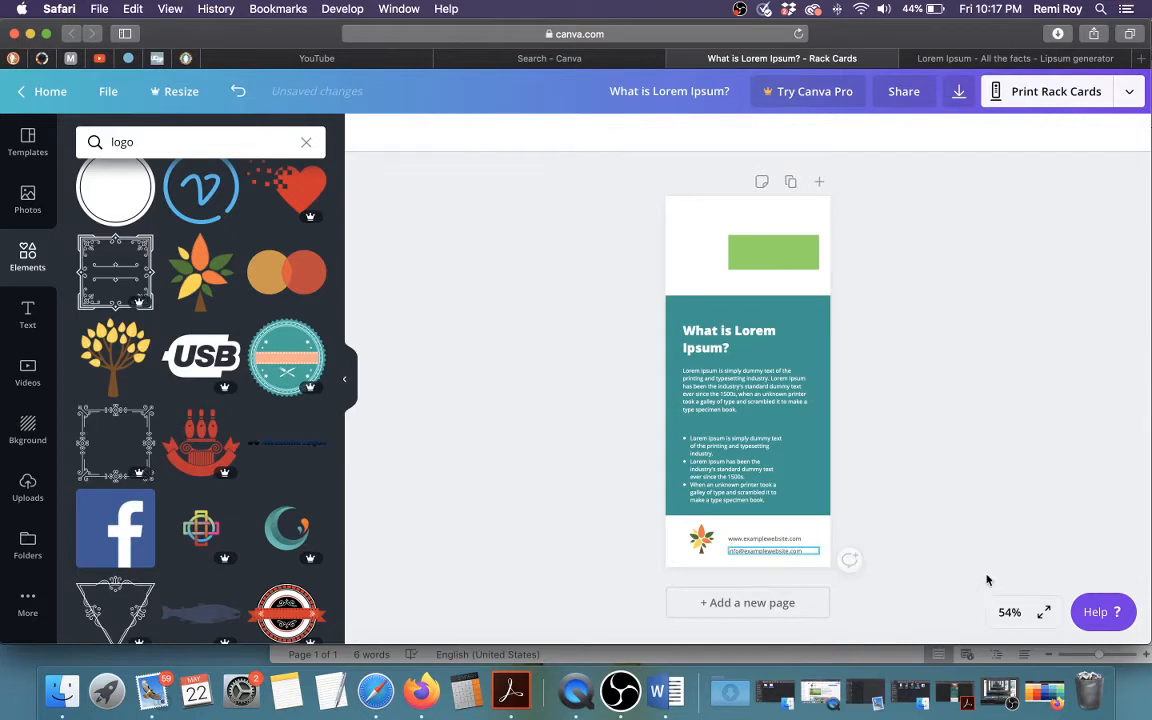
Move the web and e-mail lines up slightly and add a third copied line below them containing the phone number
drag(725, 522, 780, 559)
click(877, 543)
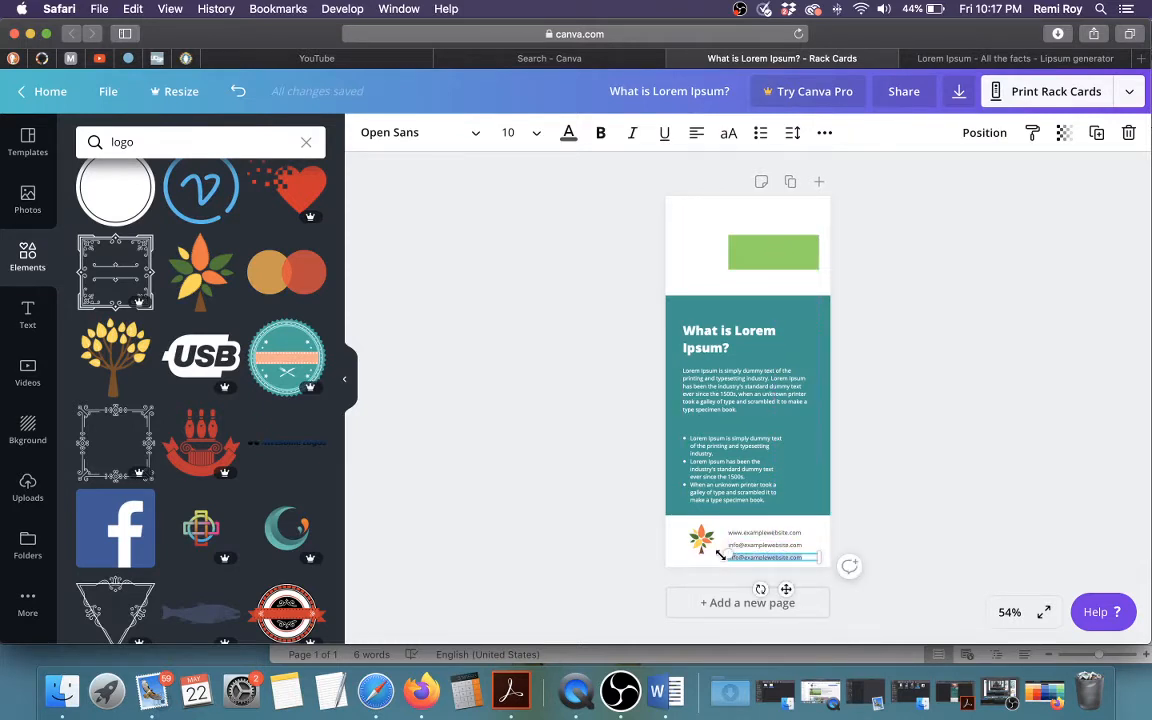
drag(720, 555, 733, 556)
click(970, 535)
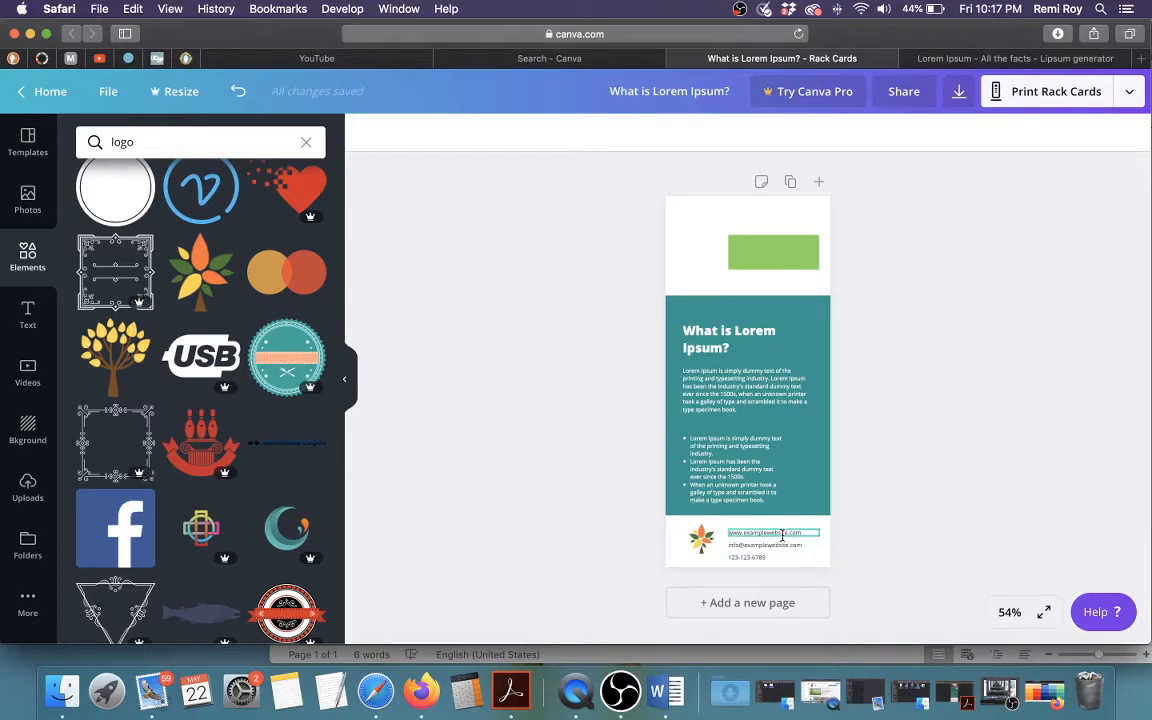
Tighten the vertical spacing between the web address, e-mail and phone lines in the white strip
key(super+equal)
key(super+equal)
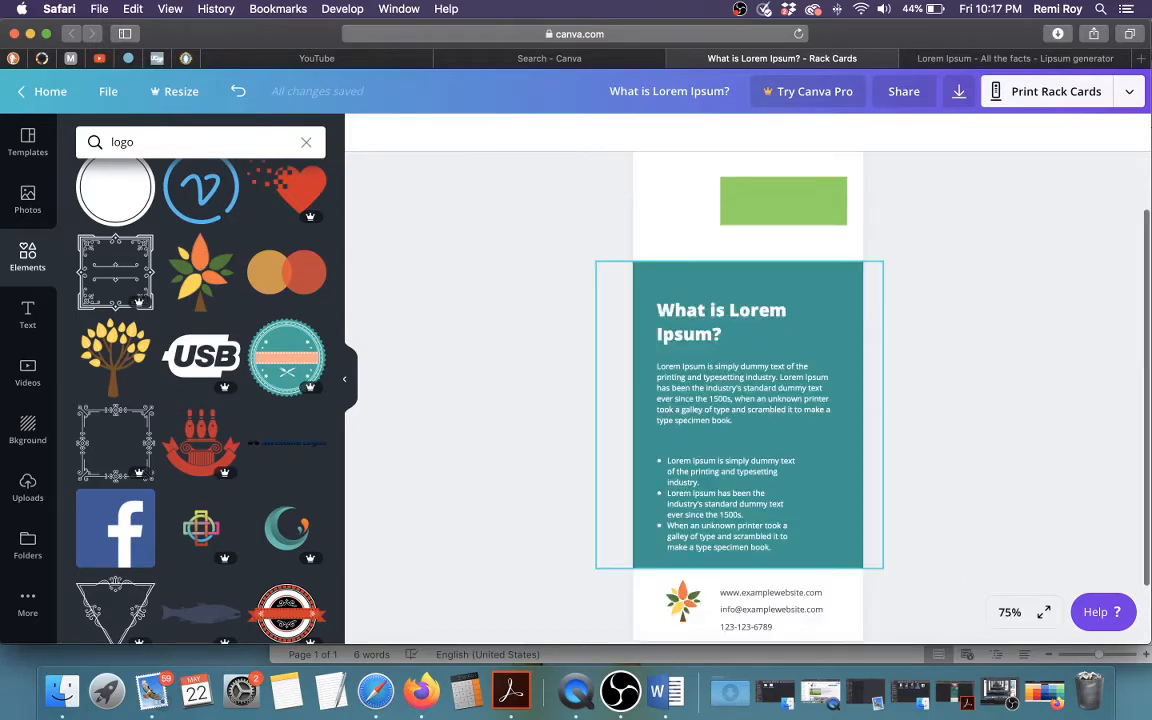
scroll(843, 565, down, 3)
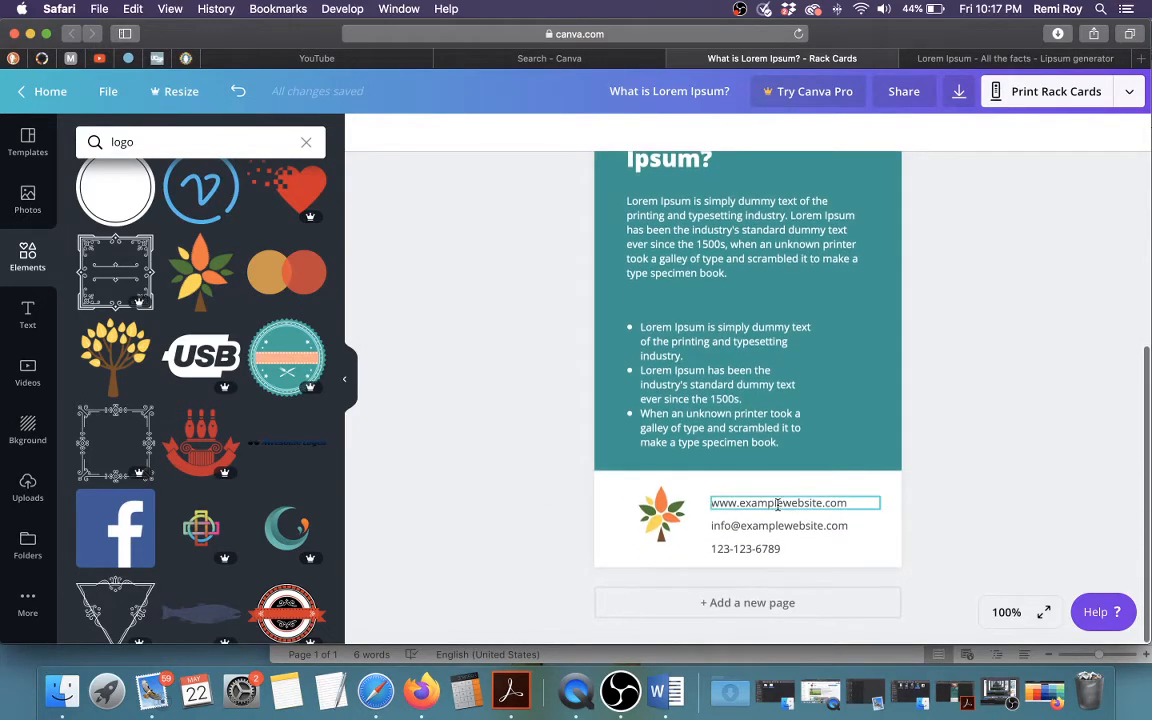
drag(784, 504, 764, 531)
click(805, 540)
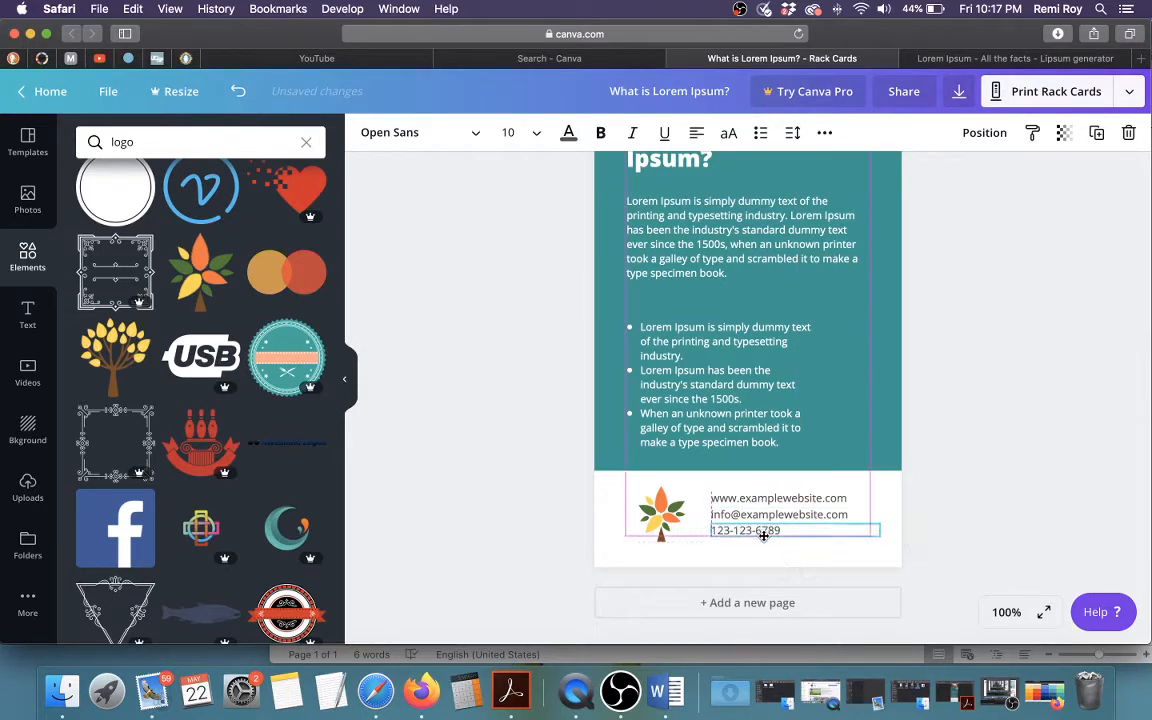
click(977, 515)
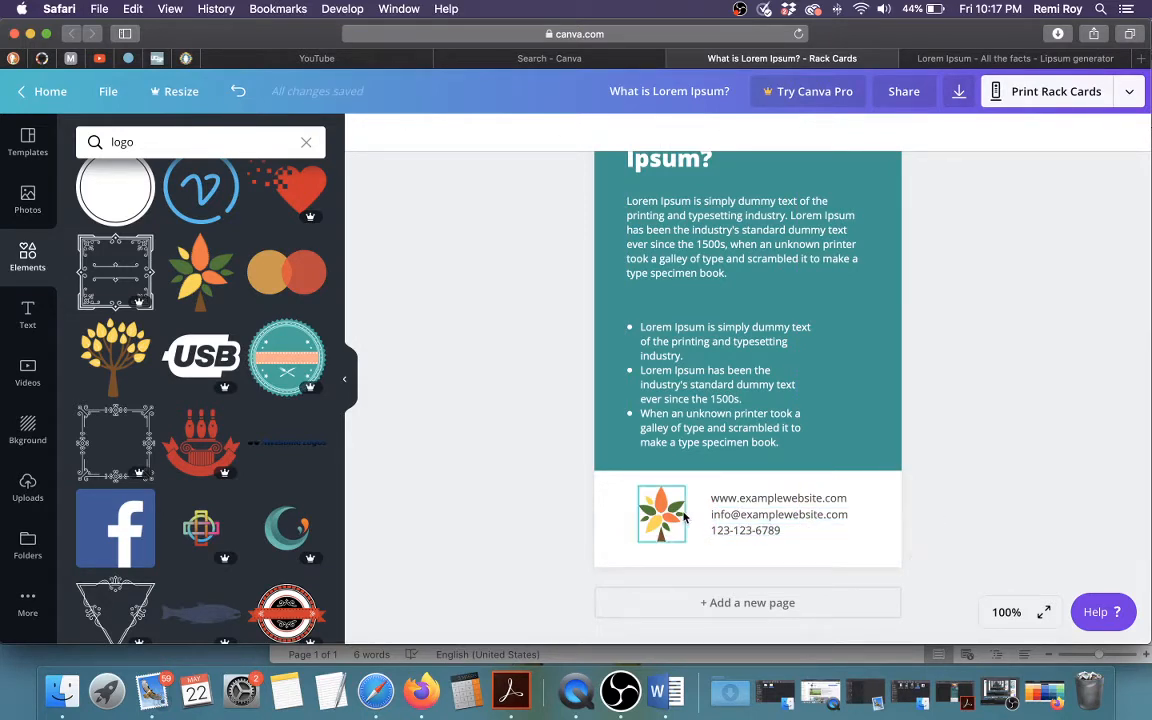
Reposition the three contact lines individually so they form a compact stack centred vertically beside the tree logo
drag(700, 480, 772, 528)
click(806, 556)
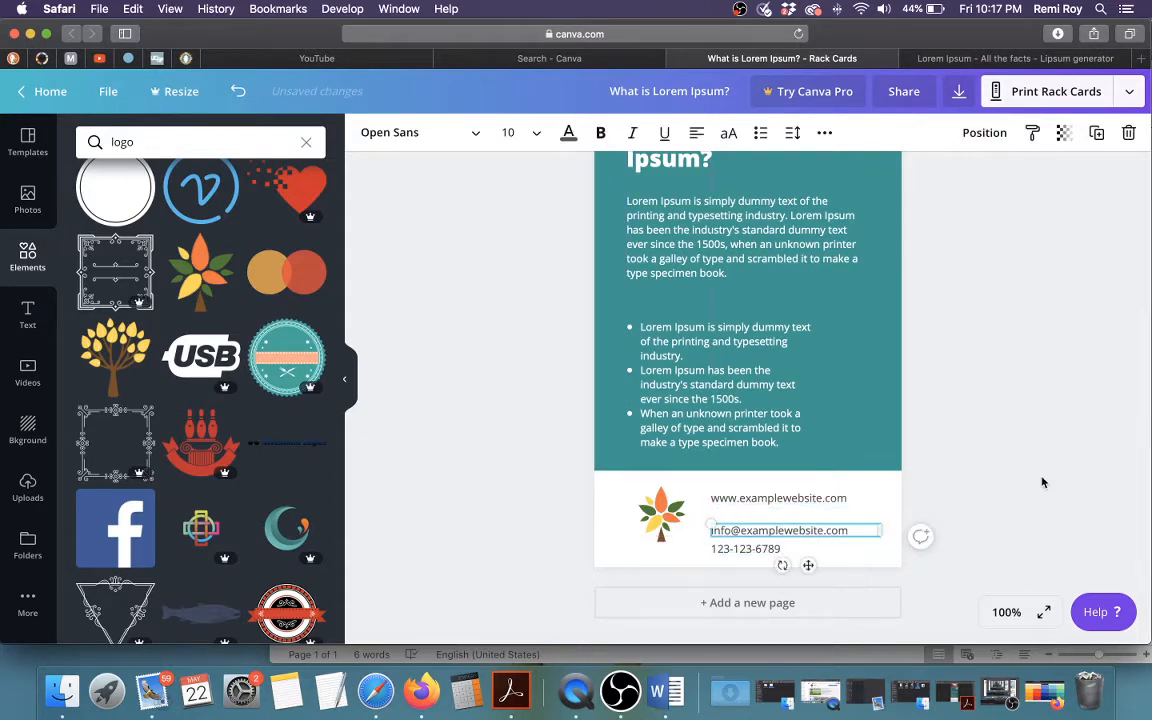
click(981, 488)
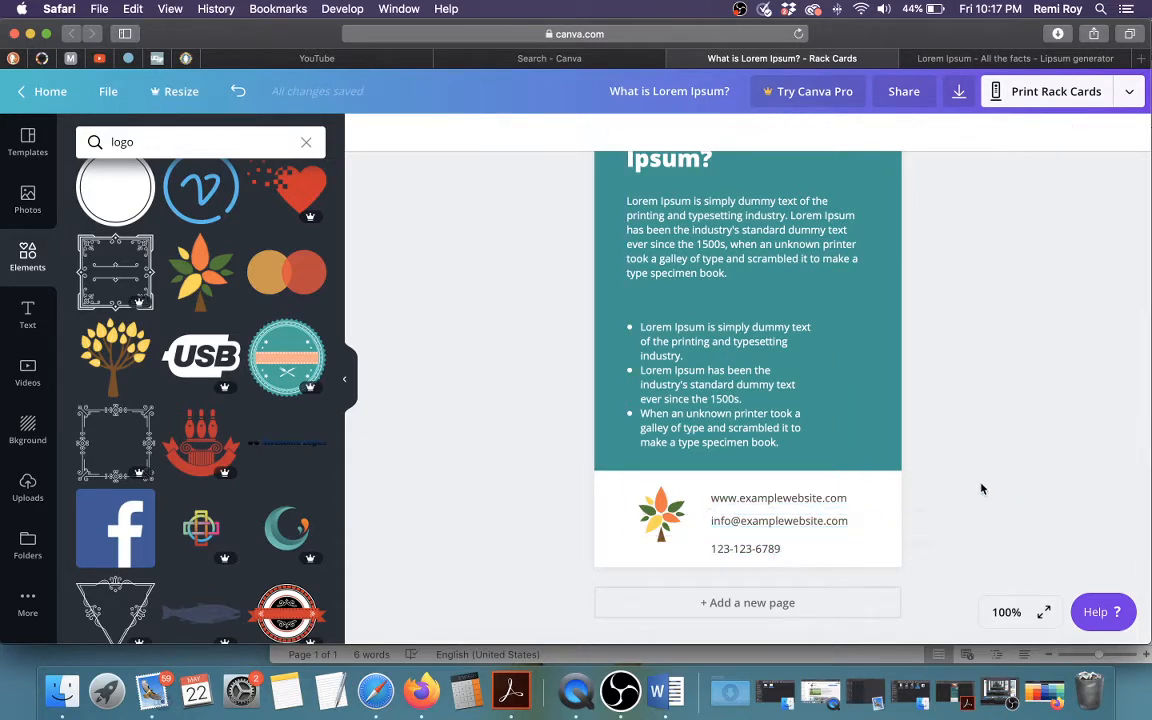
drag(809, 544, 809, 550)
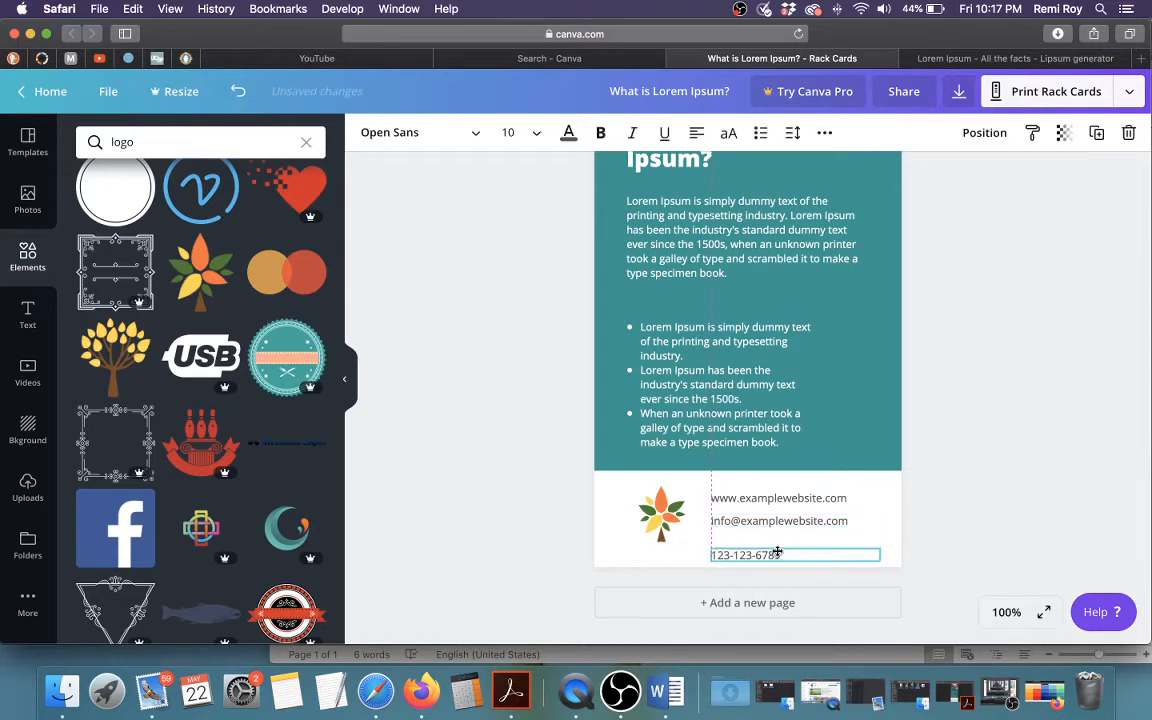
click(928, 460)
drag(735, 550, 764, 537)
click(795, 522)
click(993, 478)
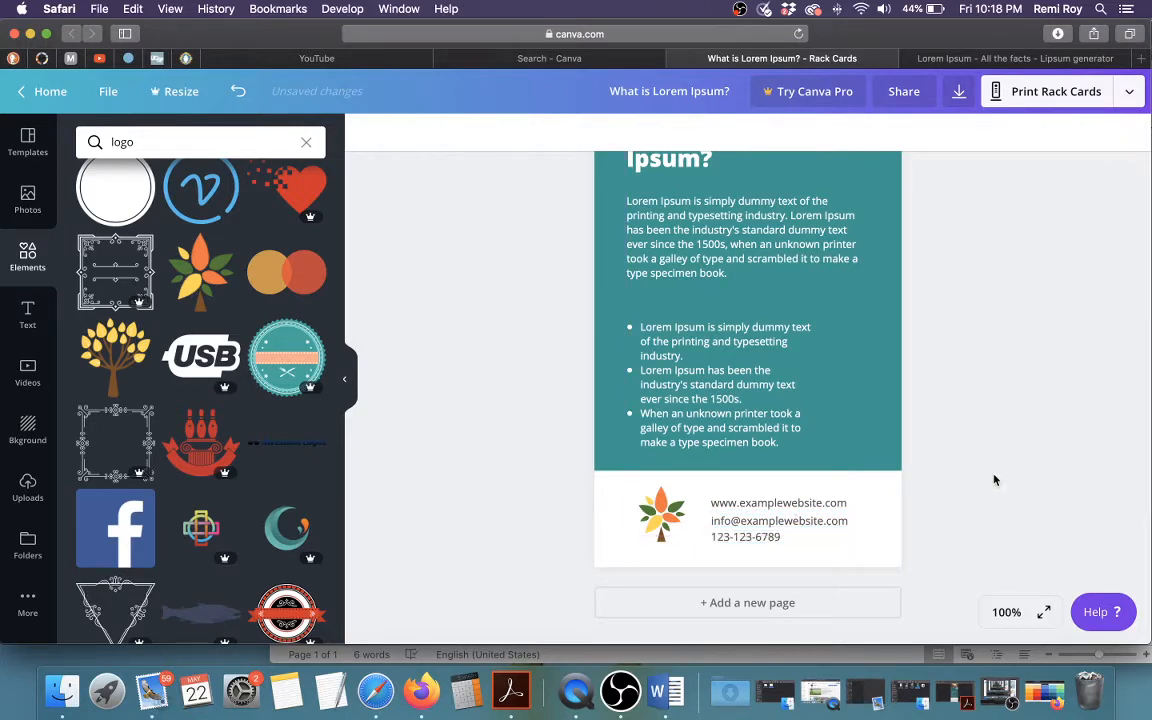
Even out the gaps between the contact lines and nudge the whole stack slightly up
click(727, 526)
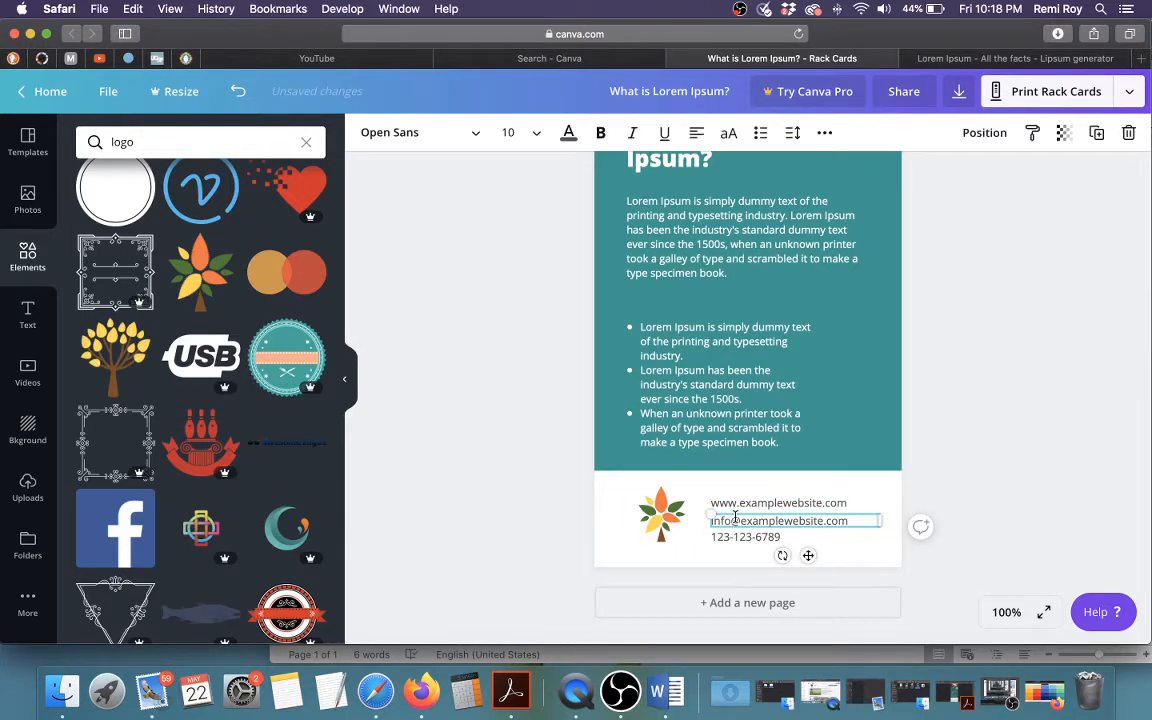
drag(735, 517, 752, 535)
click(733, 536)
click(785, 489)
drag(702, 495, 790, 545)
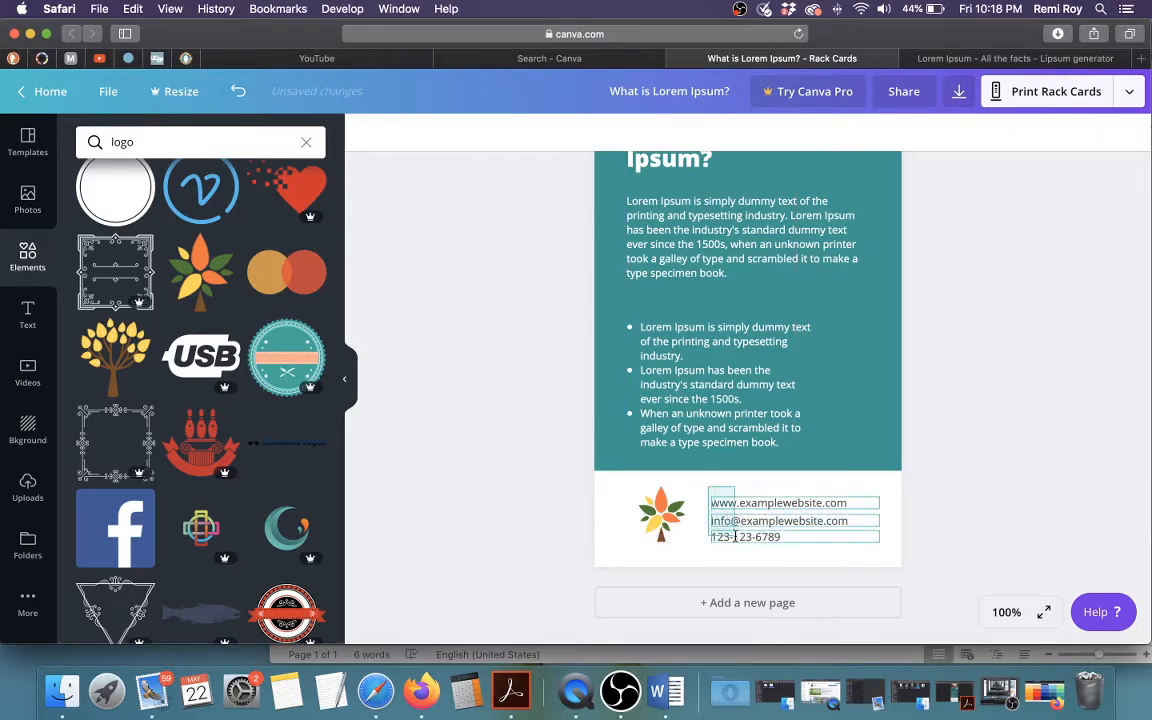
click(1034, 501)
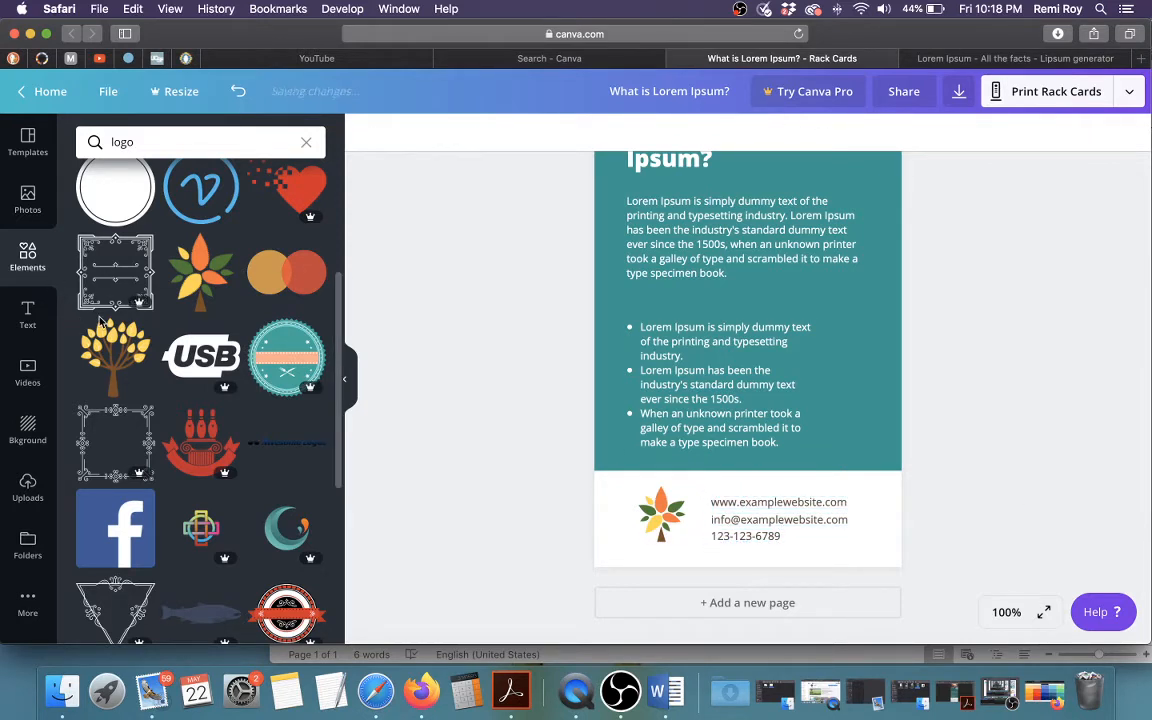
Add a plain solid line from the elements, shorten it and turn it vertical over the white strip
click(35, 266)
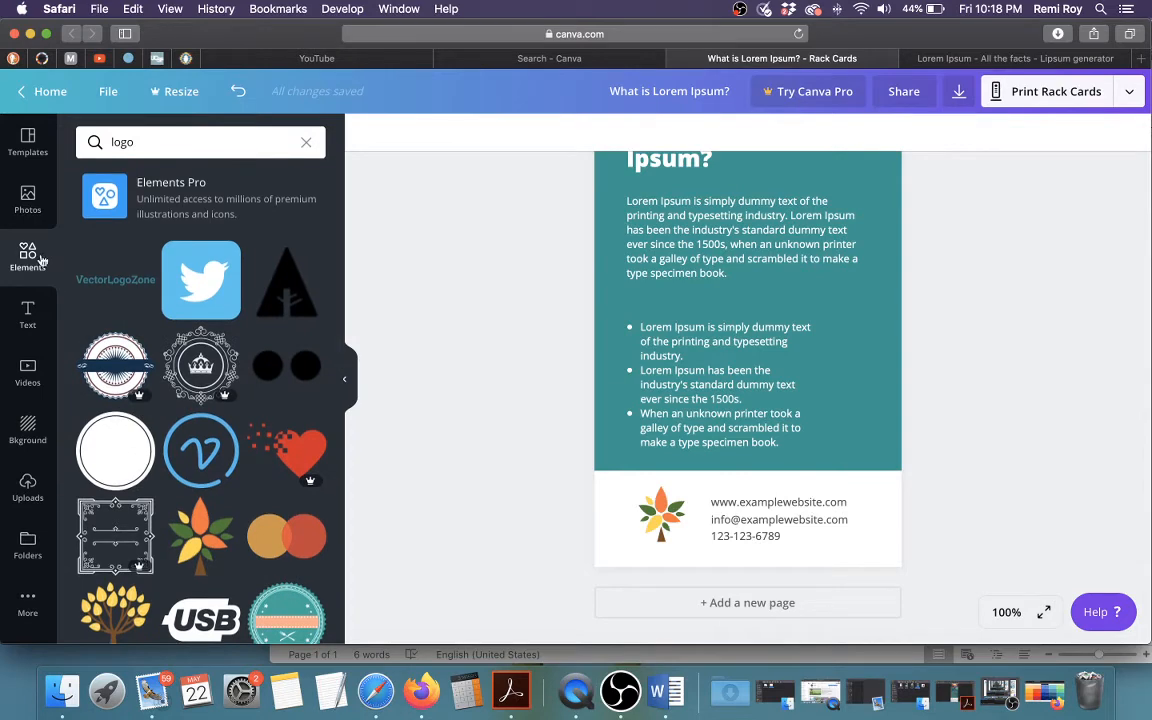
click(27, 249)
scroll(175, 330, down, 10)
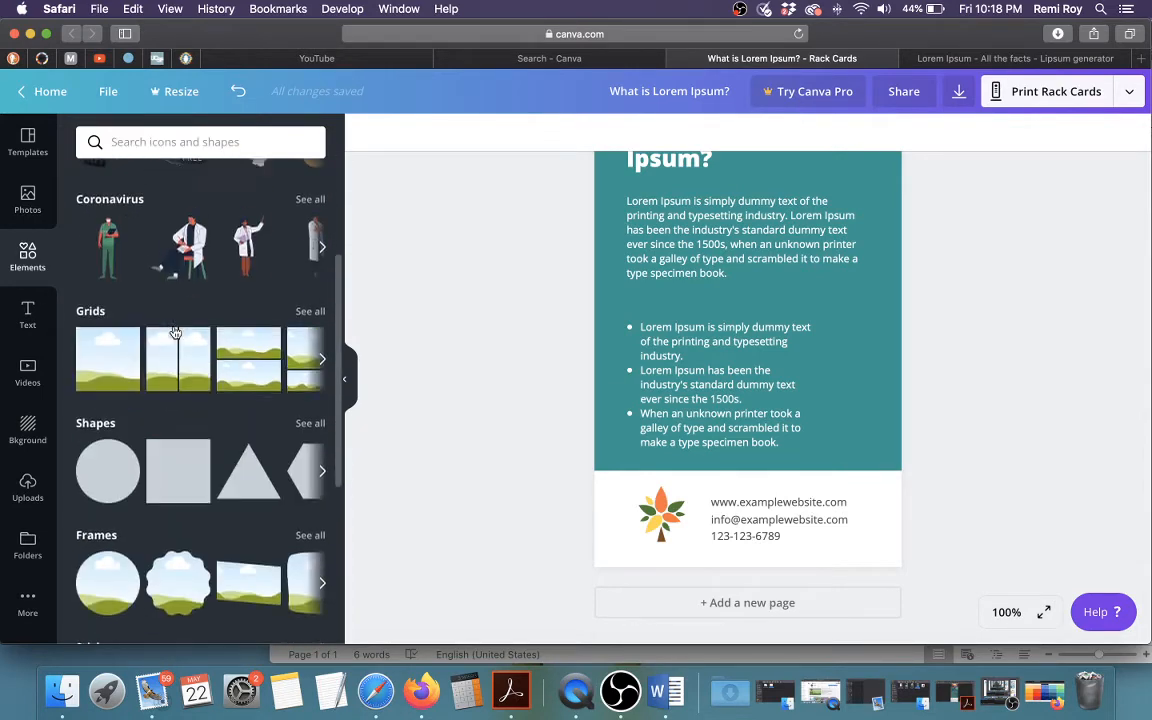
scroll(175, 332, down, 5)
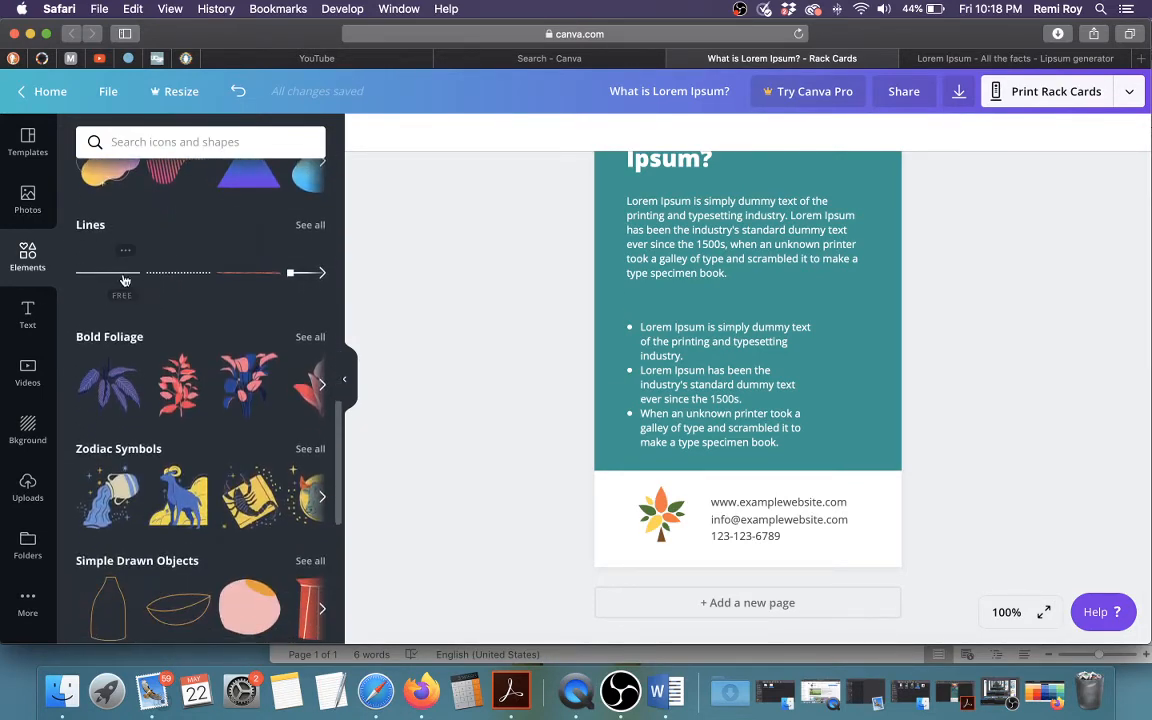
click(110, 270)
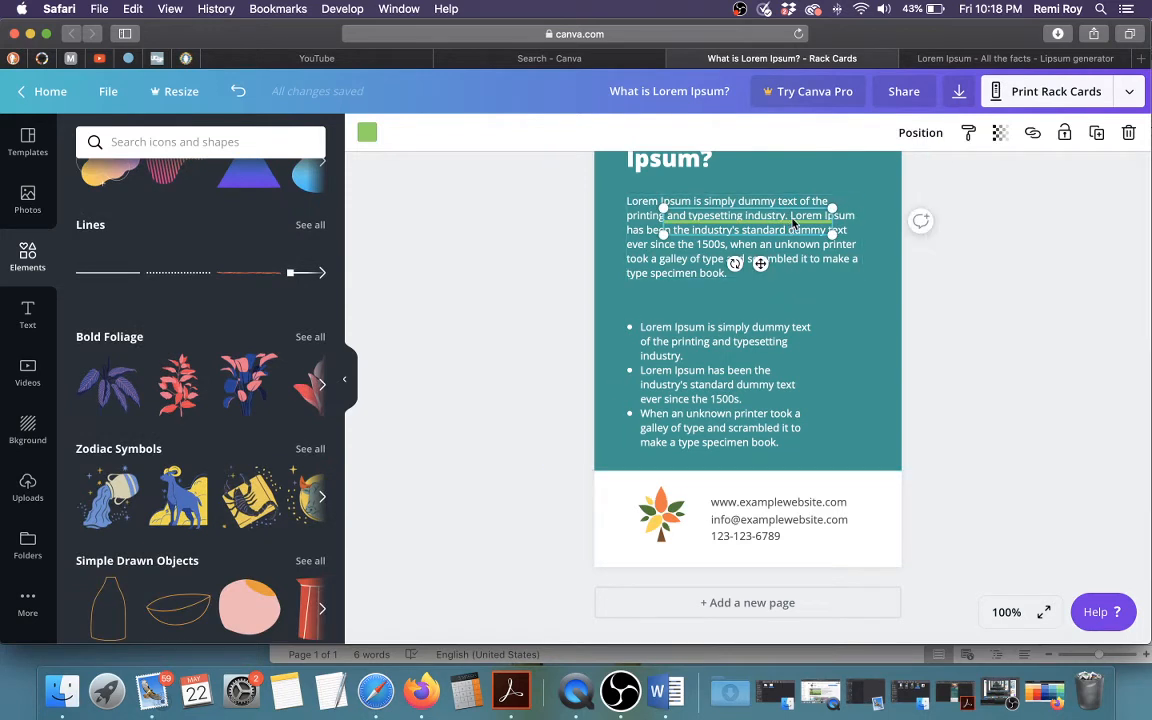
drag(787, 221, 803, 489)
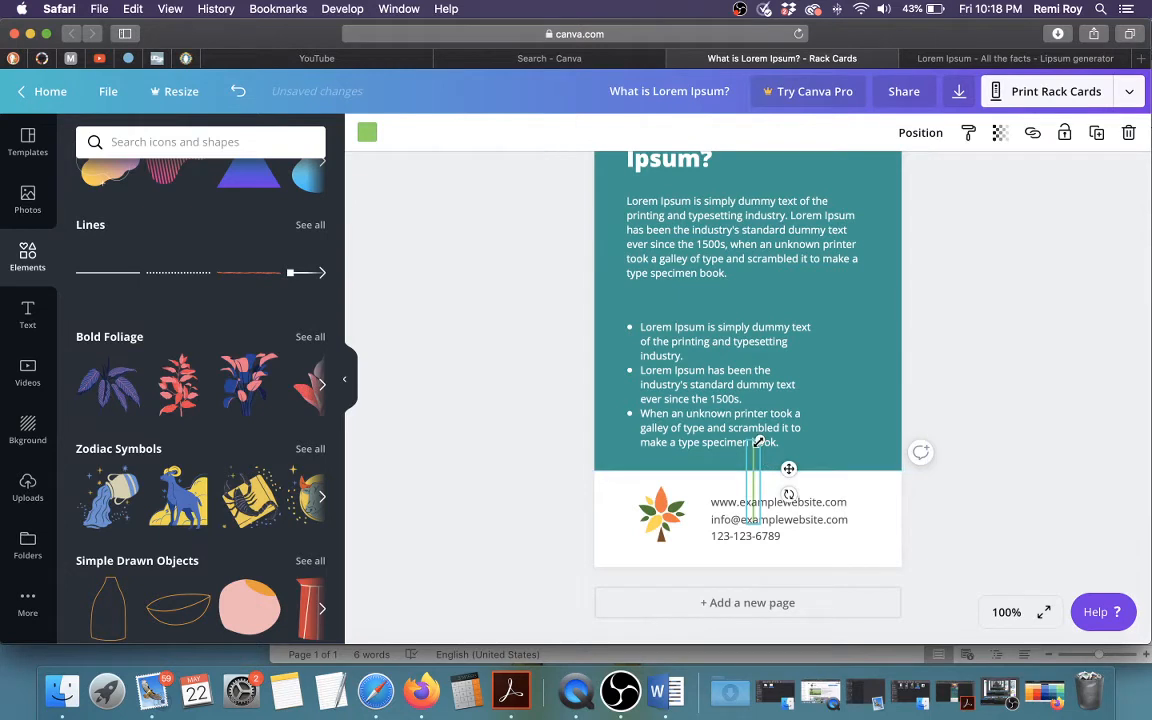
Shorten the vertical line to about the height of the contact lines and place it between them and the tree logo
drag(759, 441, 703, 540)
drag(713, 489, 712, 500)
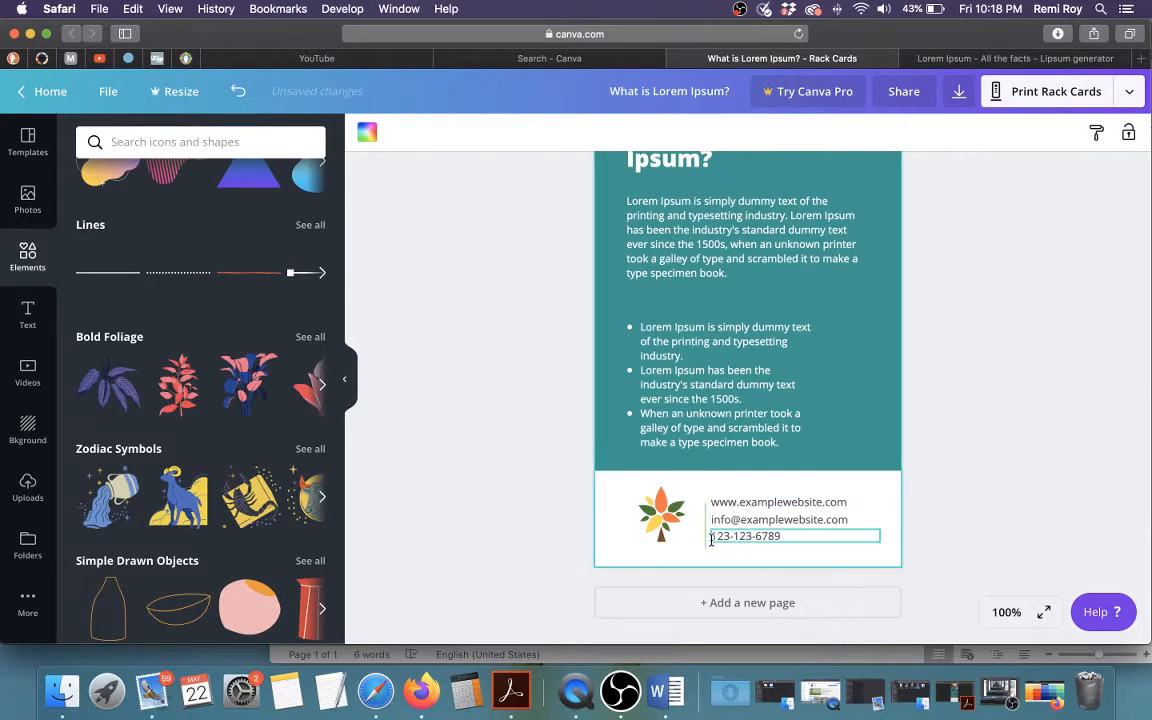
drag(705, 543, 703, 540)
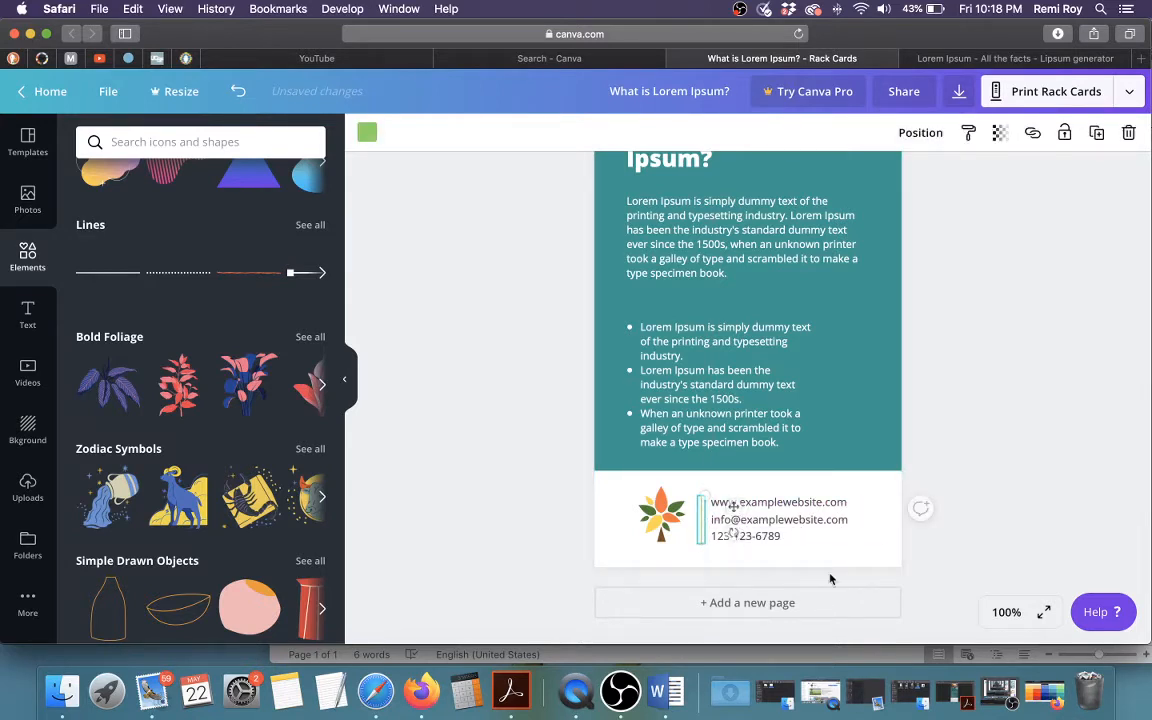
click(946, 548)
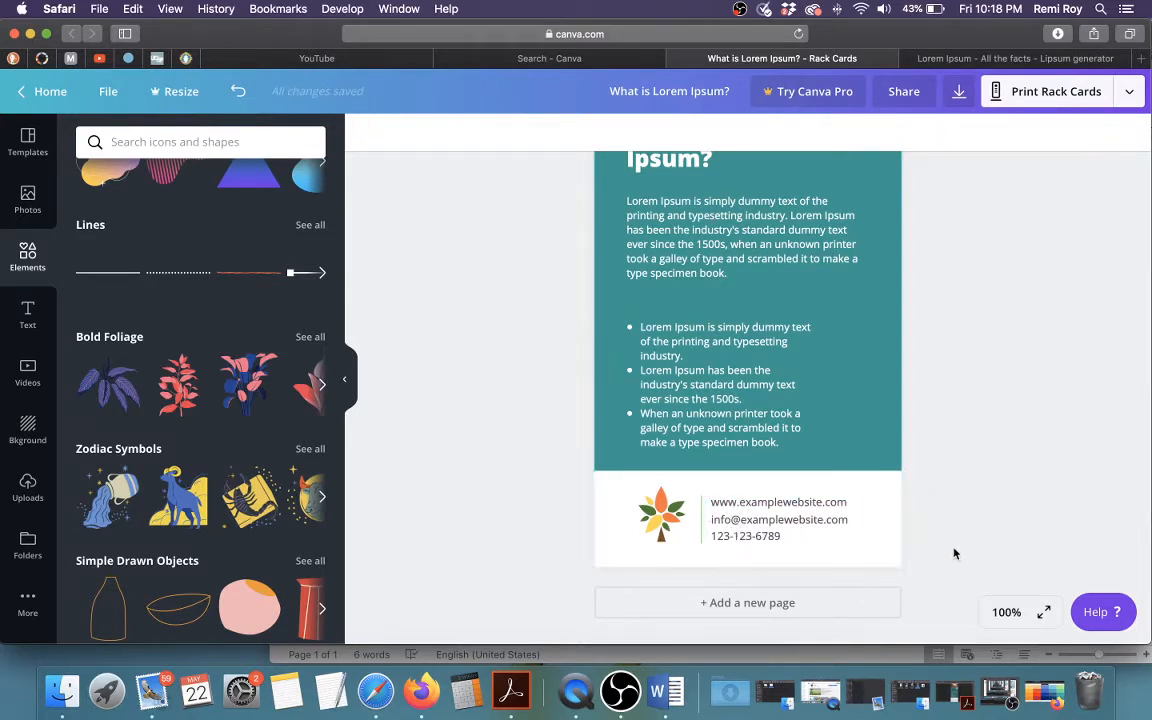
scroll(954, 553, up, 1)
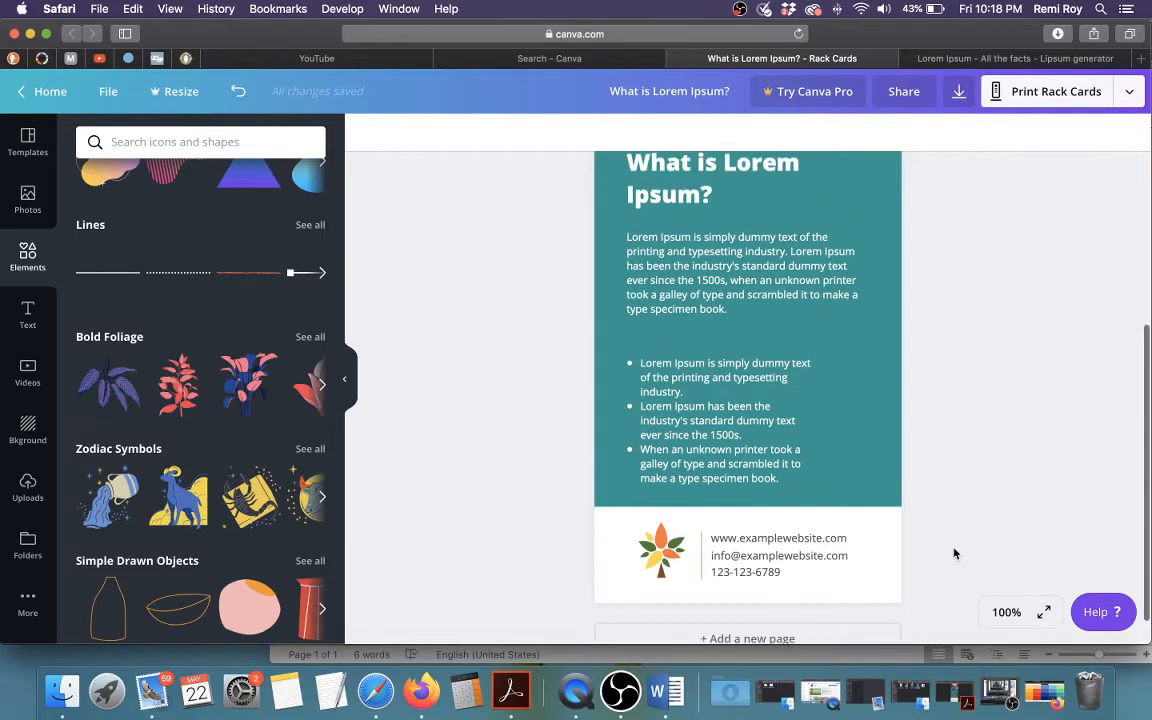
Nudge the vertical divider line slightly left, closer to the tree logo
click(701, 566)
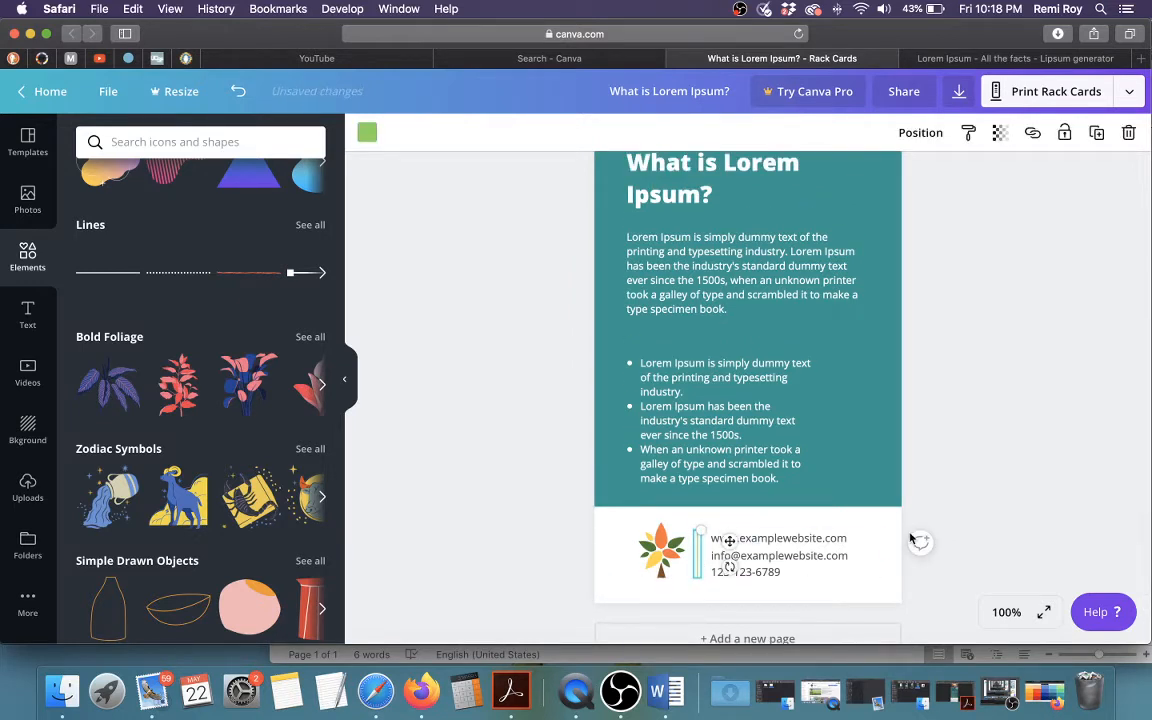
click(1033, 533)
click(699, 562)
click(1007, 517)
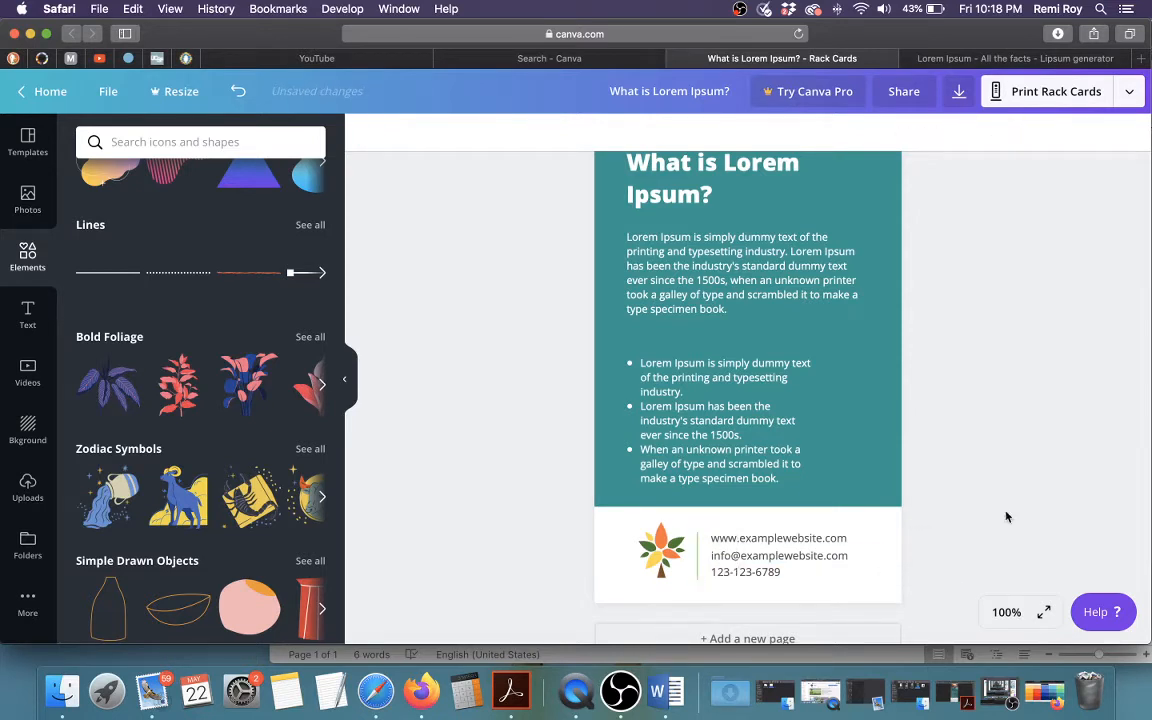
scroll(1007, 517, down, 5)
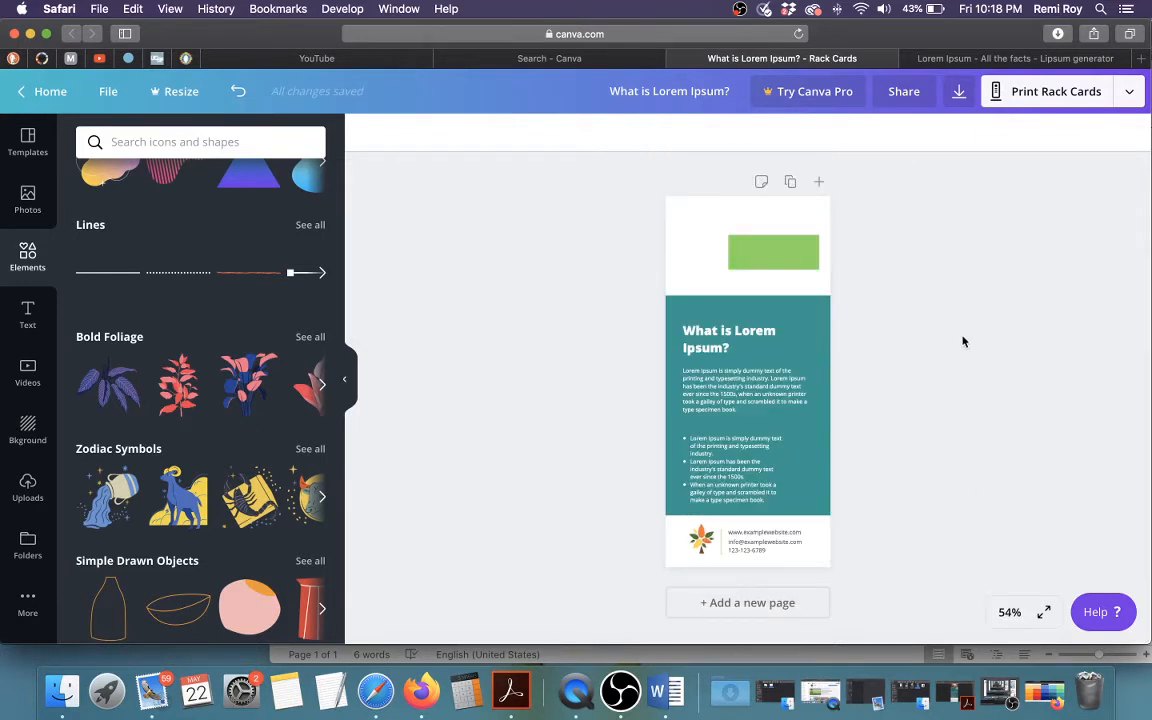
Move the green rectangle so it overhangs the card's right edge just above the teal block
drag(755, 252, 793, 258)
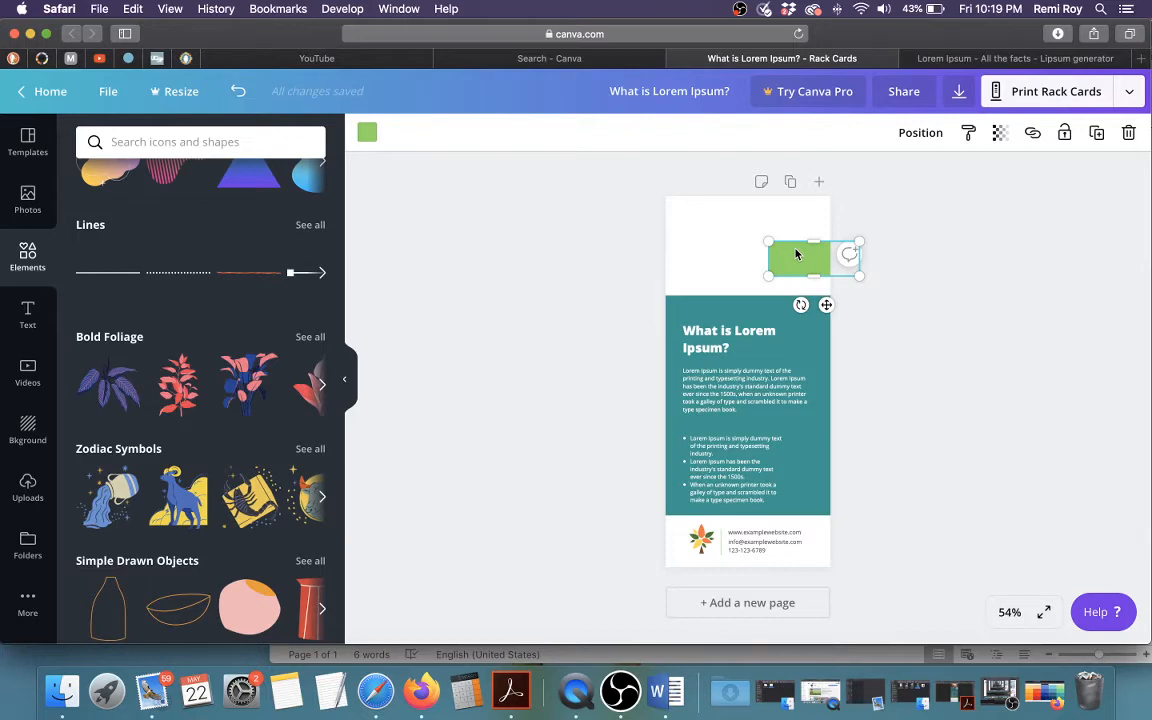
drag(793, 260, 776, 265)
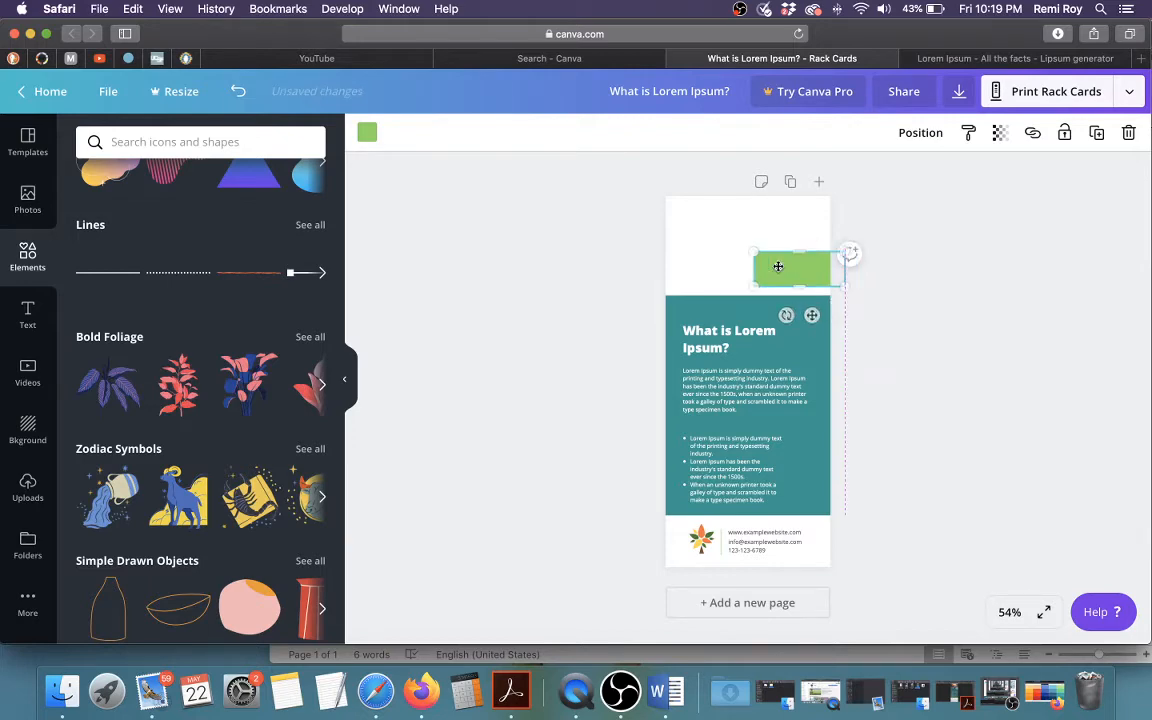
click(671, 231)
Add the stock photo of a woman in a straw hat painting outdoors from the photo library
click(27, 197)
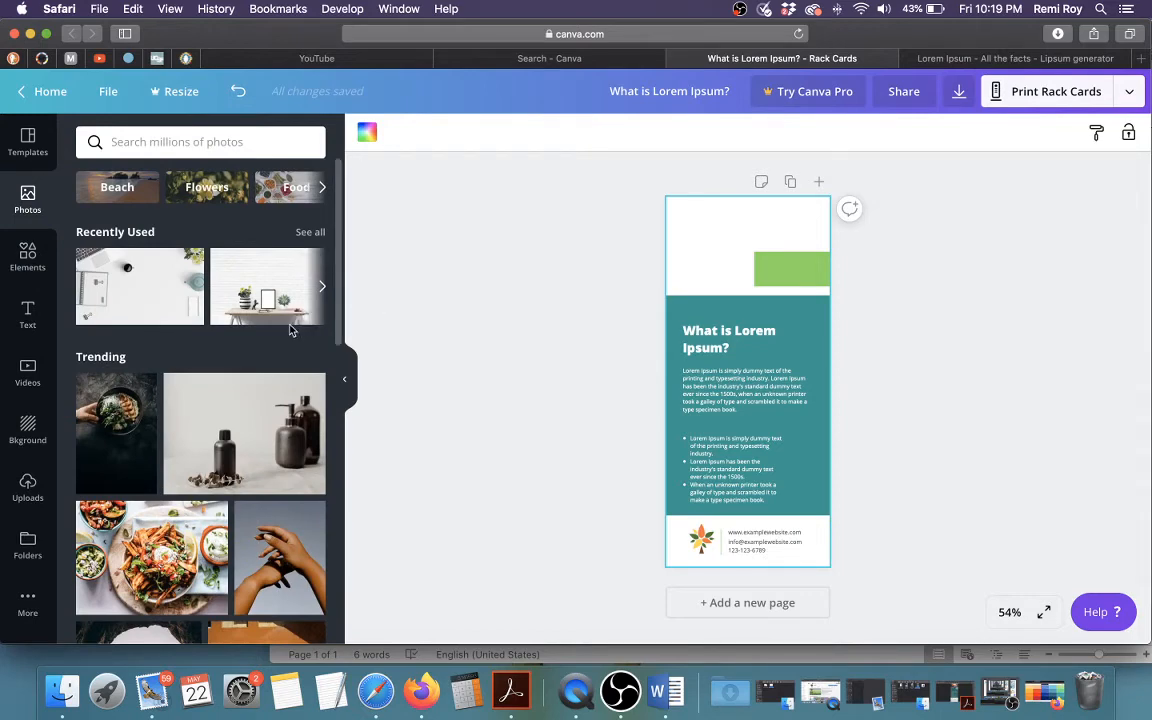
scroll(291, 330, down, 10)
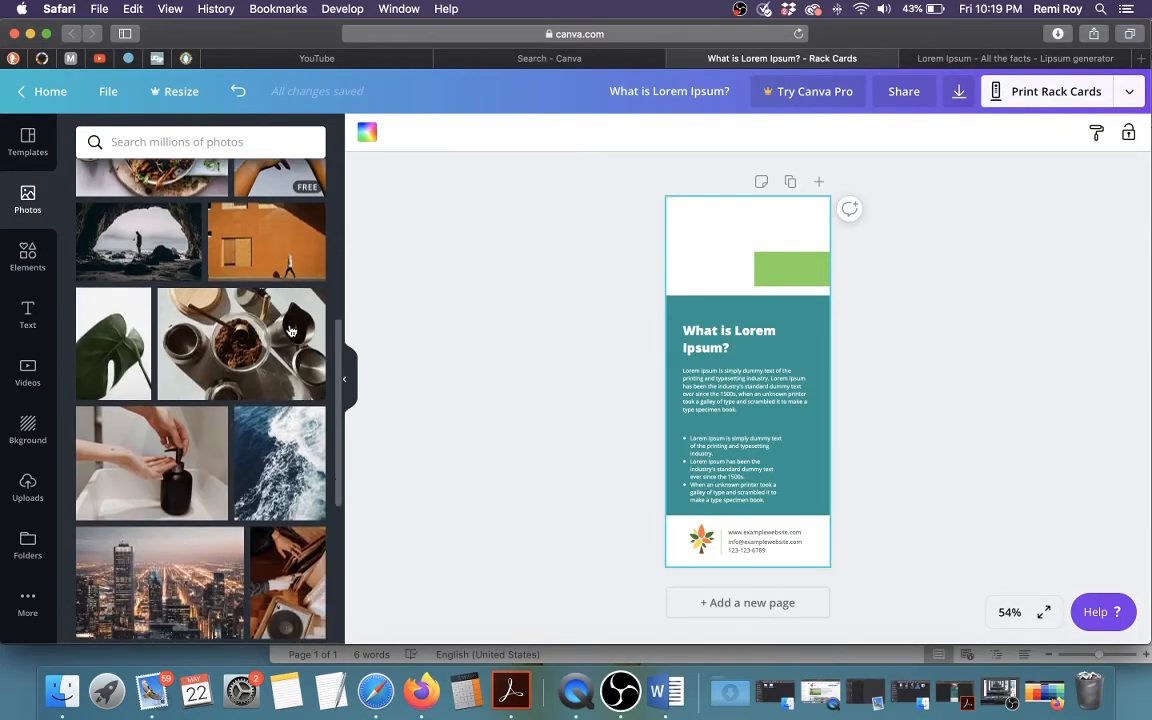
scroll(291, 330, down, 5)
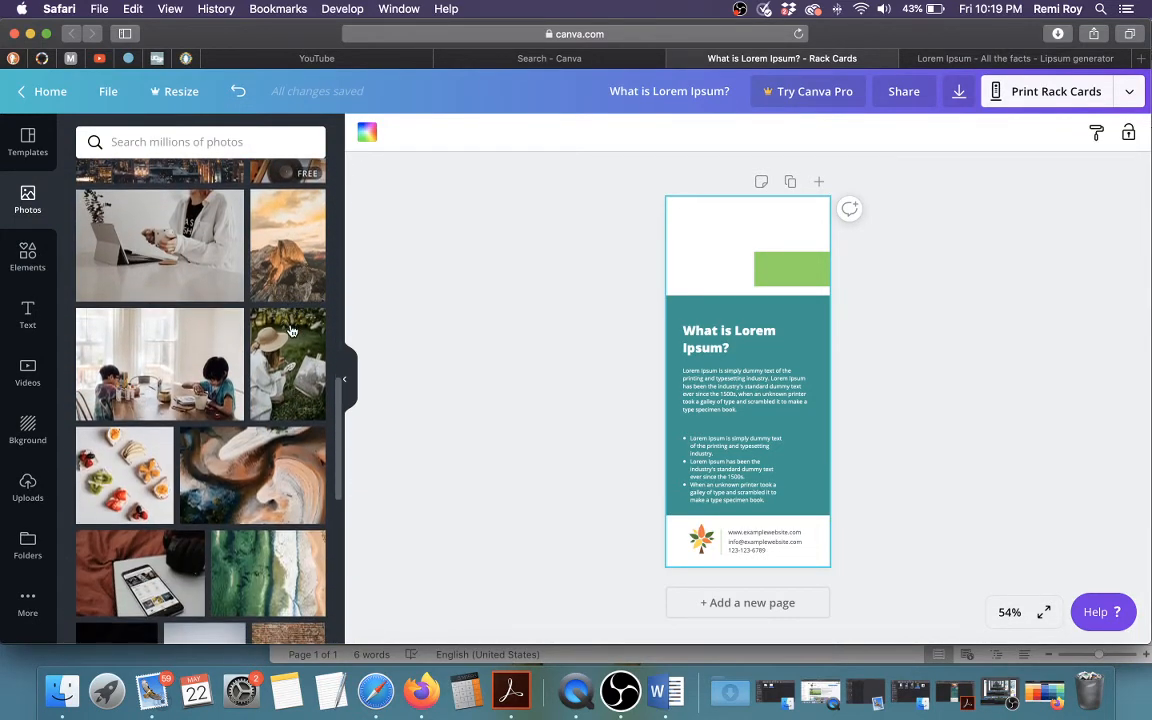
scroll(291, 330, up, 5)
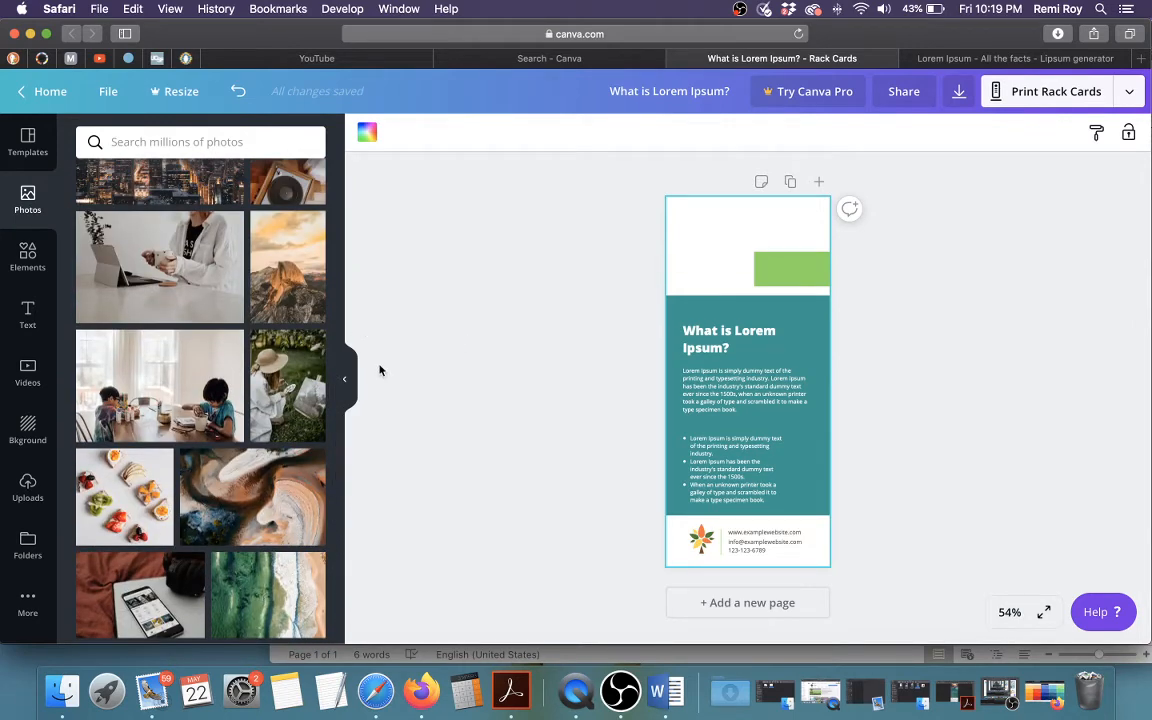
click(288, 388)
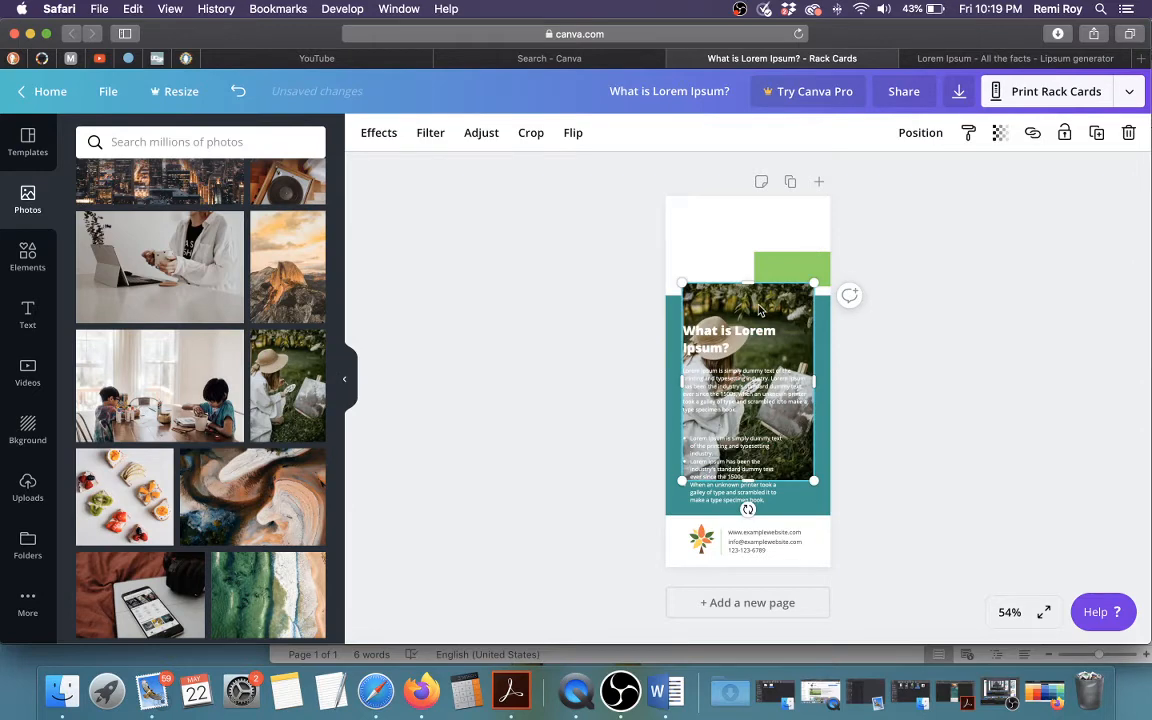
Move the photo to the top of the card and enlarge it past both side edges
drag(759, 312, 759, 212)
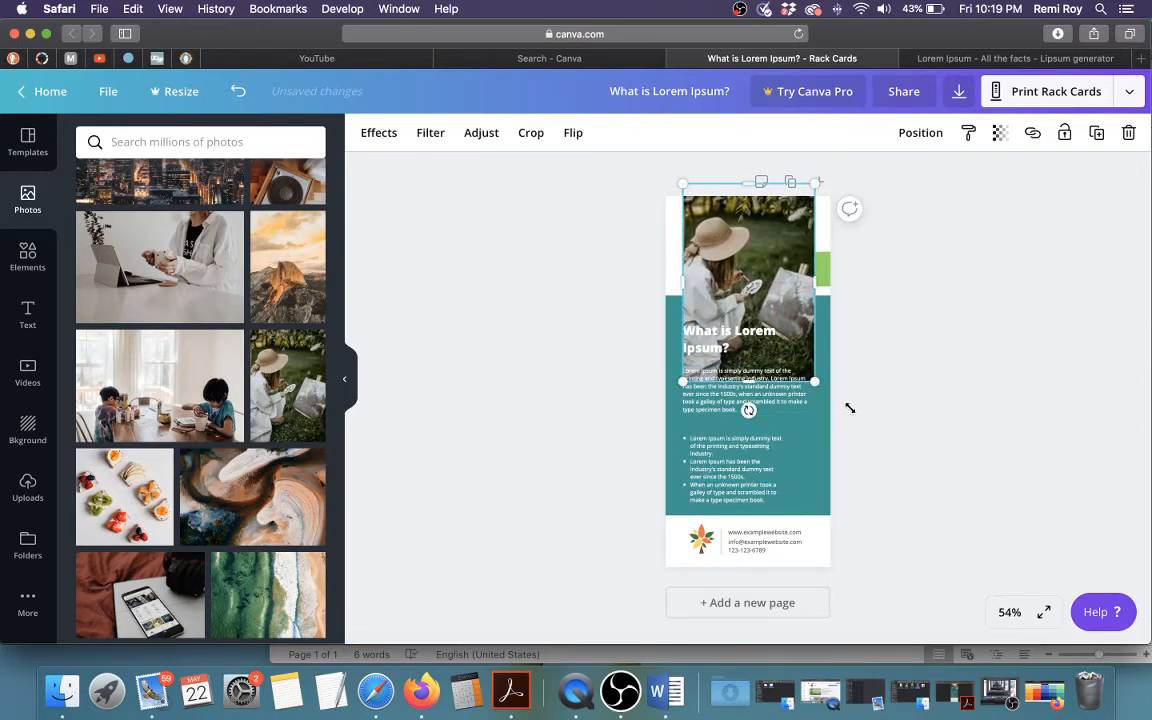
drag(849, 408, 848, 425)
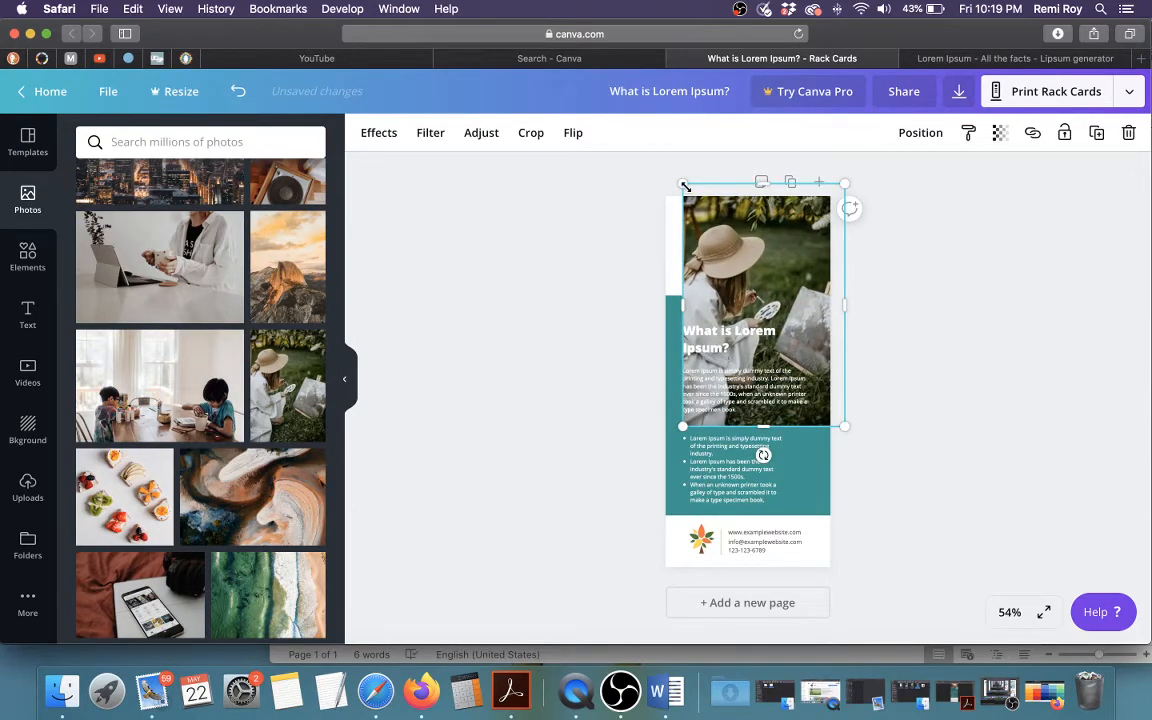
drag(684, 186, 625, 160)
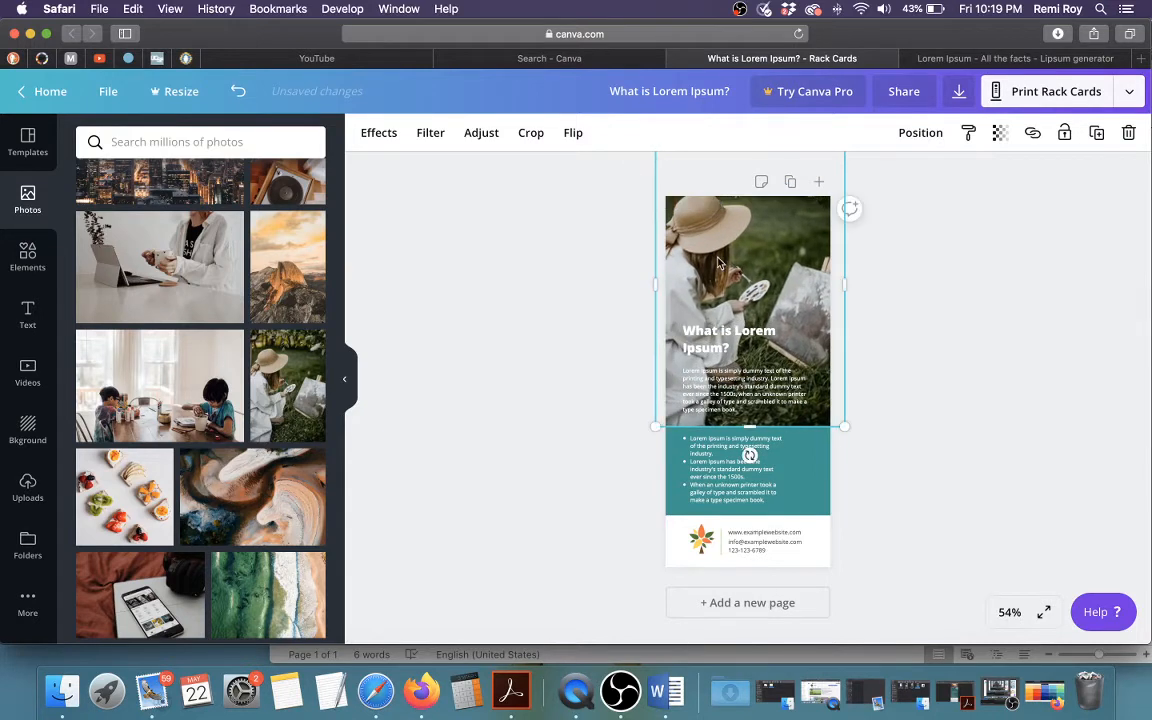
Shrink the photo to just over the card's width and reposition it so the painter and canvas fill the top area
drag(717, 262, 728, 249)
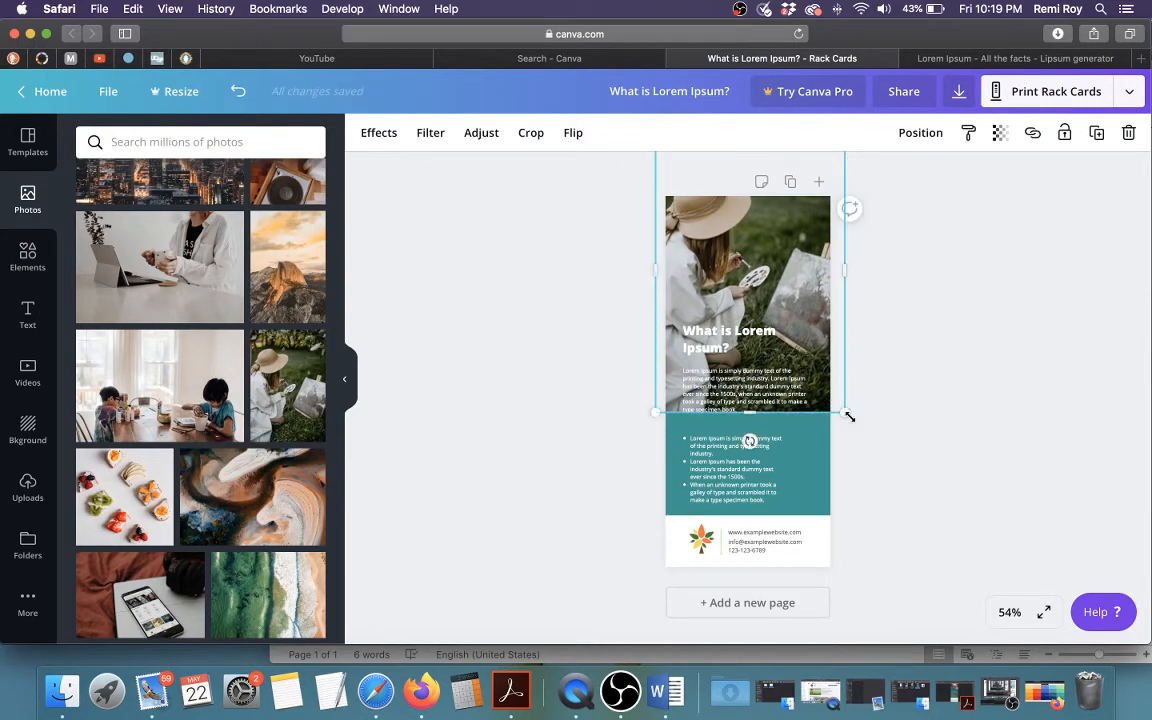
drag(845, 408, 836, 397)
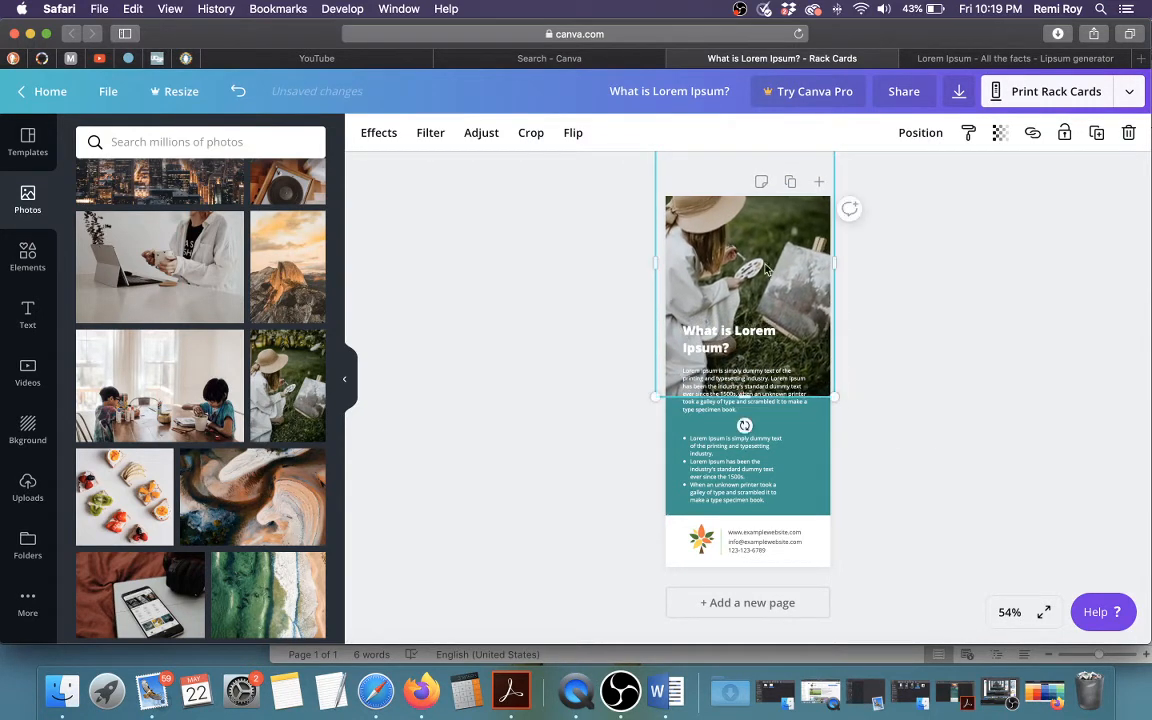
drag(757, 263, 760, 255)
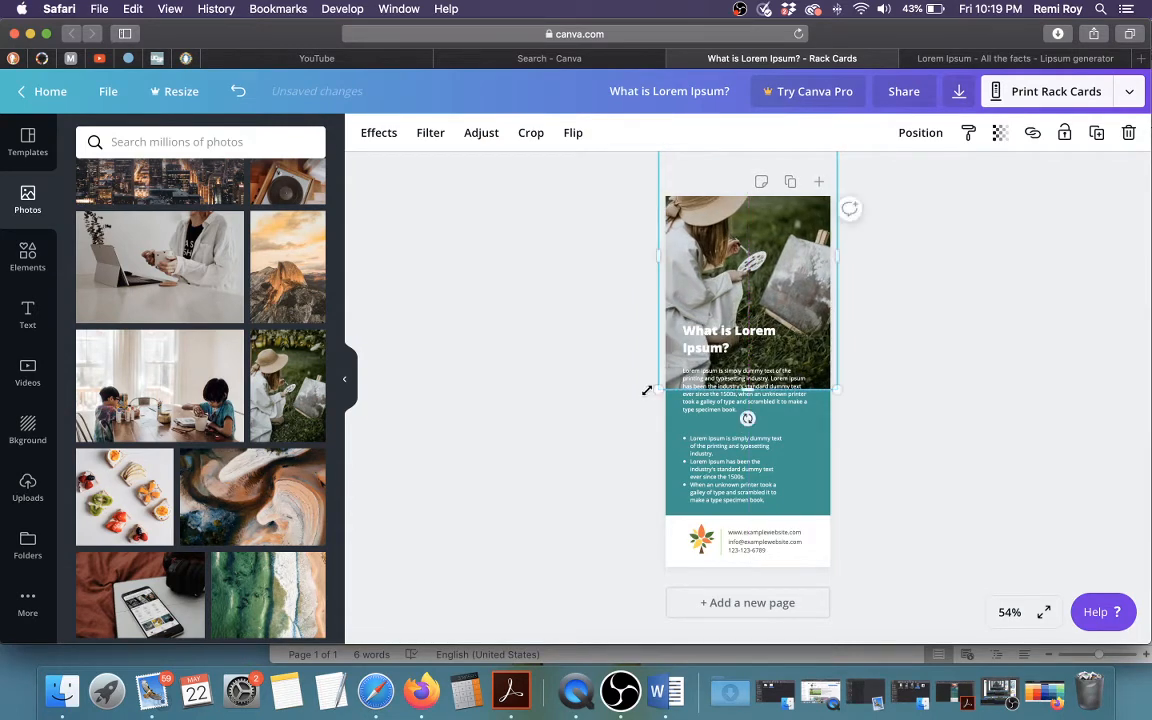
drag(660, 390, 656, 382)
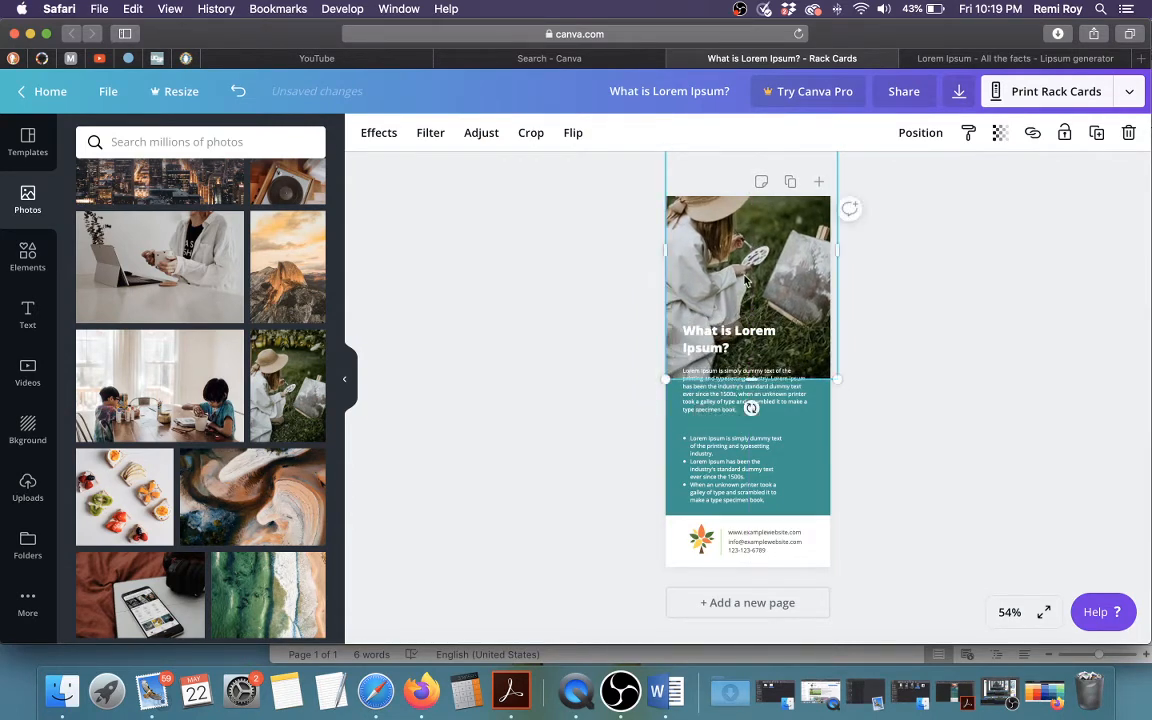
drag(733, 280, 736, 285)
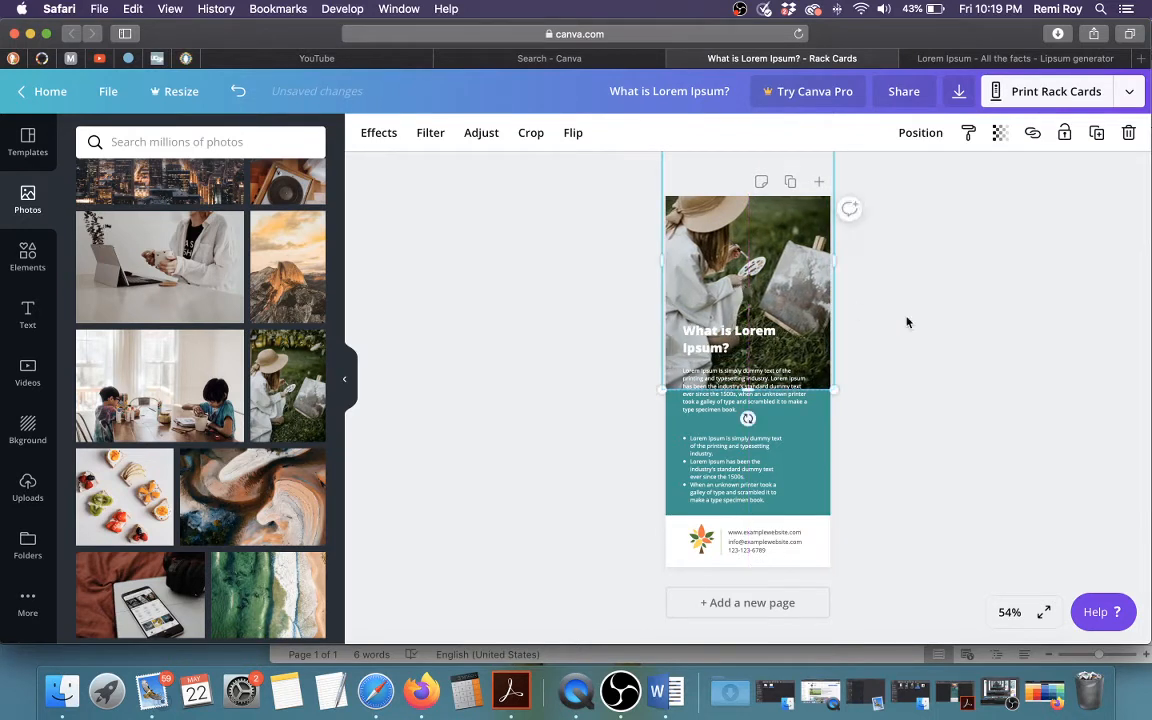
Send the painter photo to the back, behind the green rectangle and the teal block
click(928, 327)
click(745, 258)
click(920, 133)
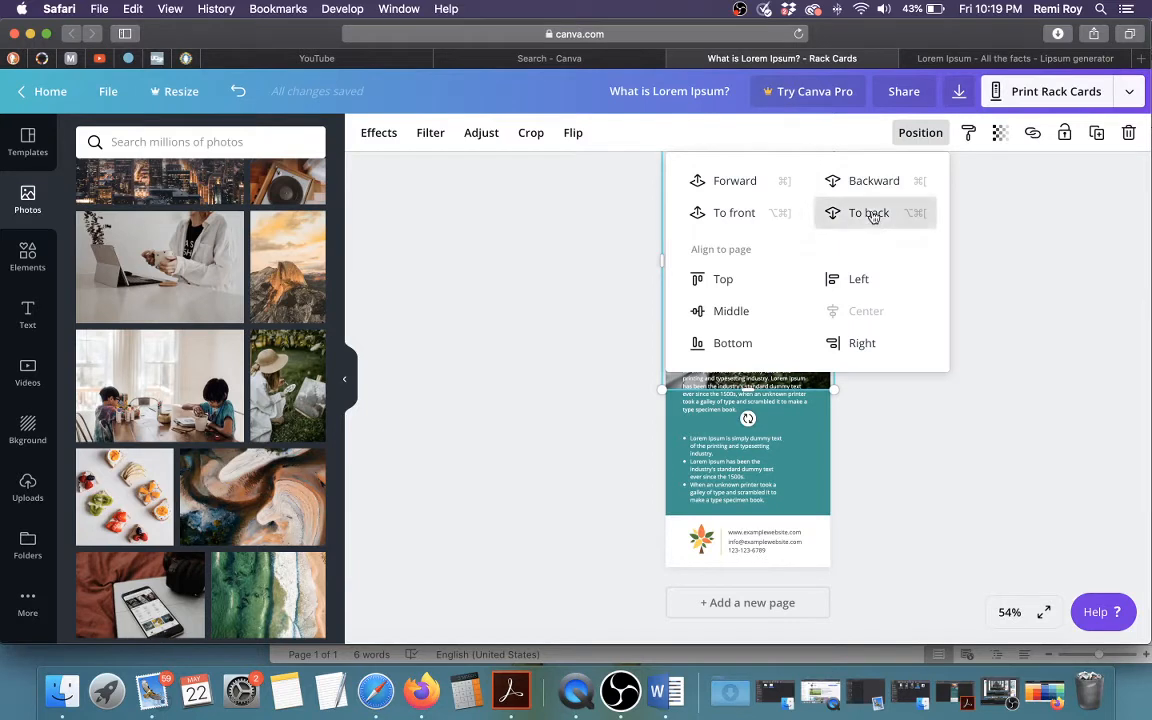
click(876, 222)
click(1005, 264)
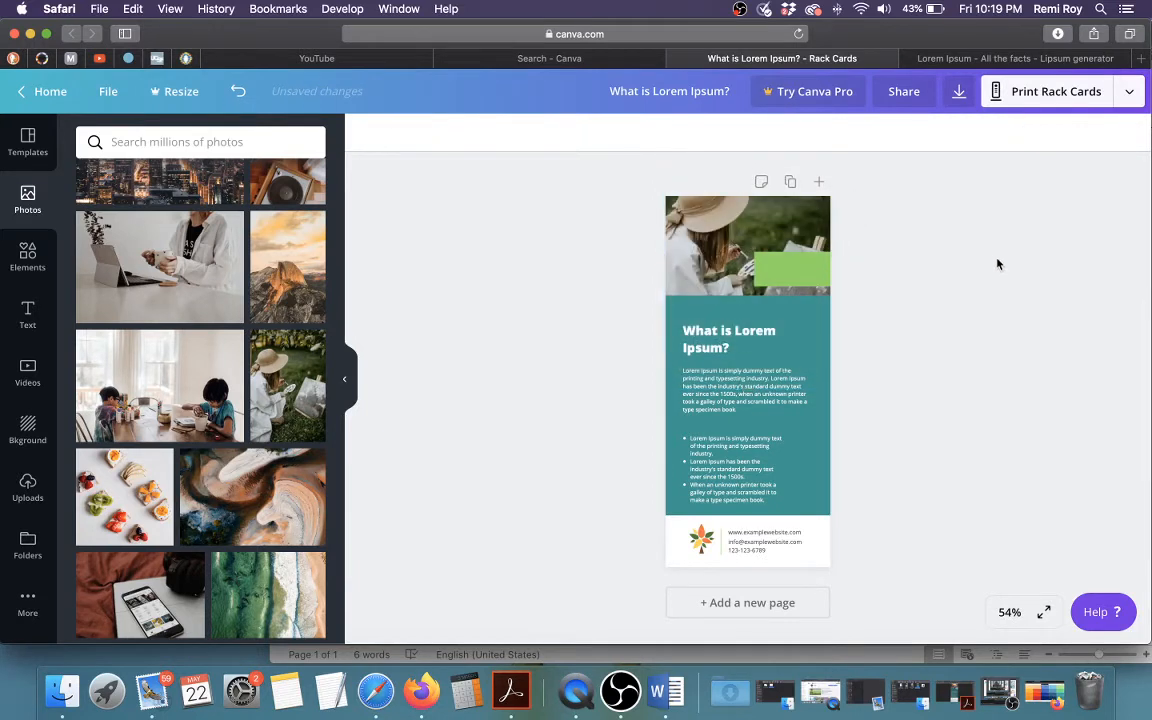
Move the green rectangle completely off the card, away from the photo
drag(783, 279, 985, 334)
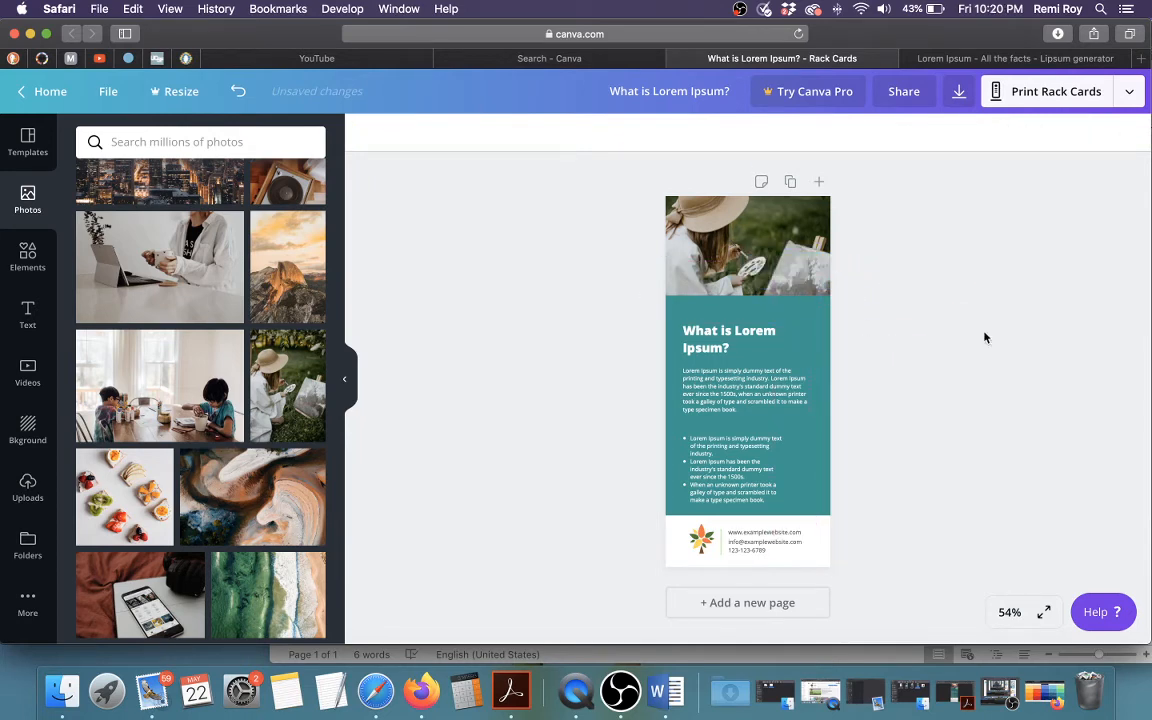
click(753, 246)
click(951, 288)
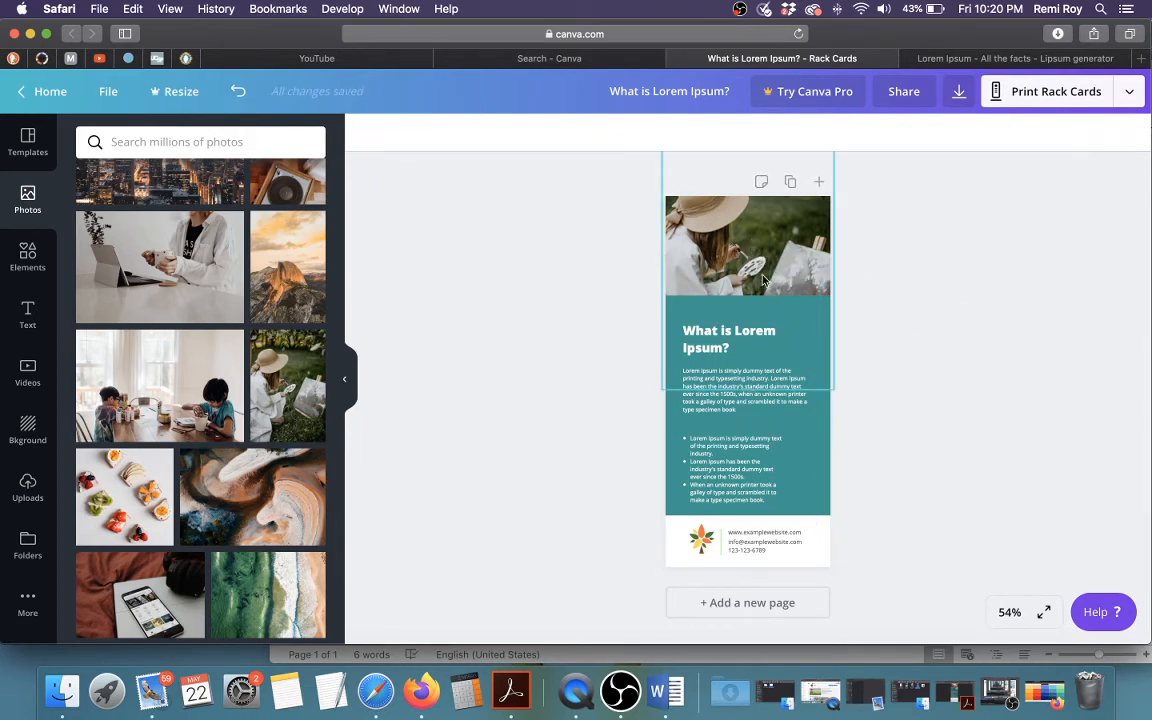
Bring the green rectangle back and place it over the teal block's right edge, mostly outside the card
key(super+z)
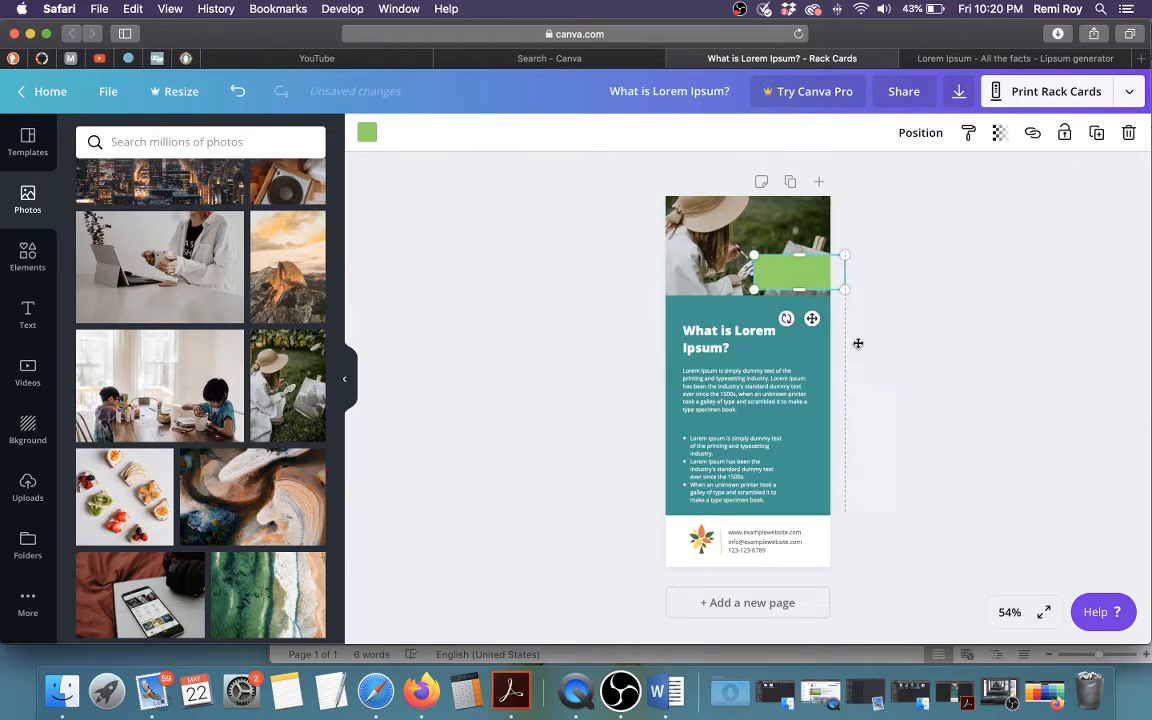
key(super+z)
click(851, 354)
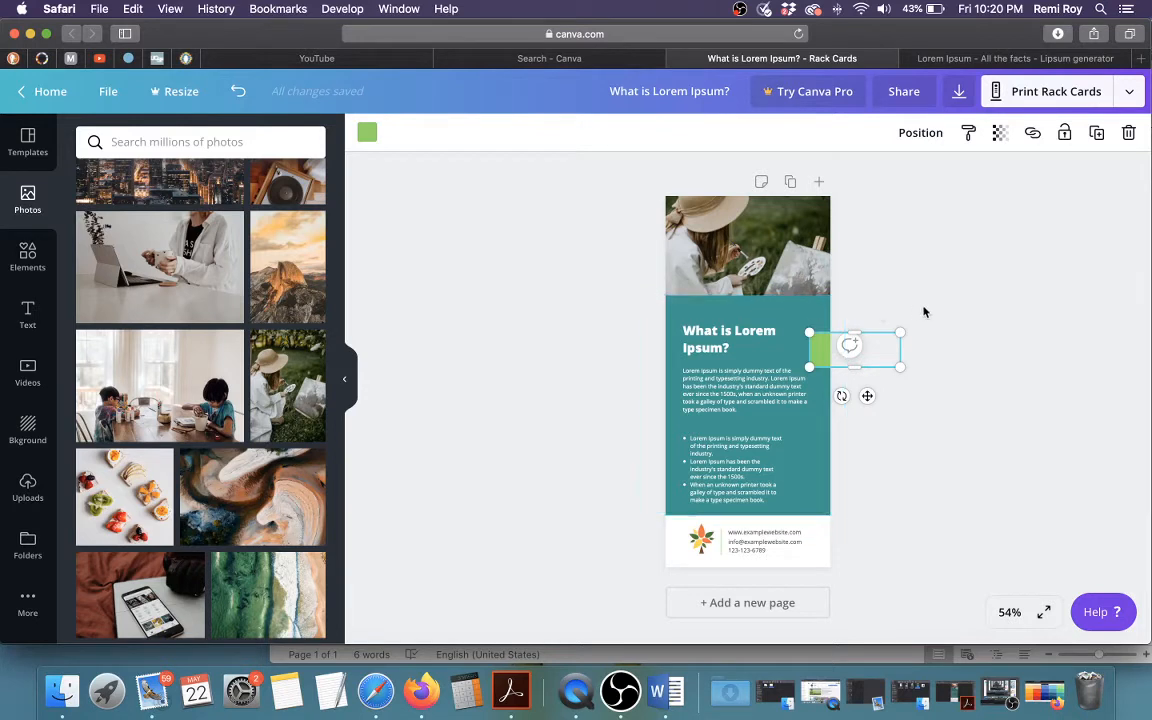
Nudge the heading, paragraph and bulleted list slightly up together, and lower the paragraph a touch to separate it from the heading
click(730, 340)
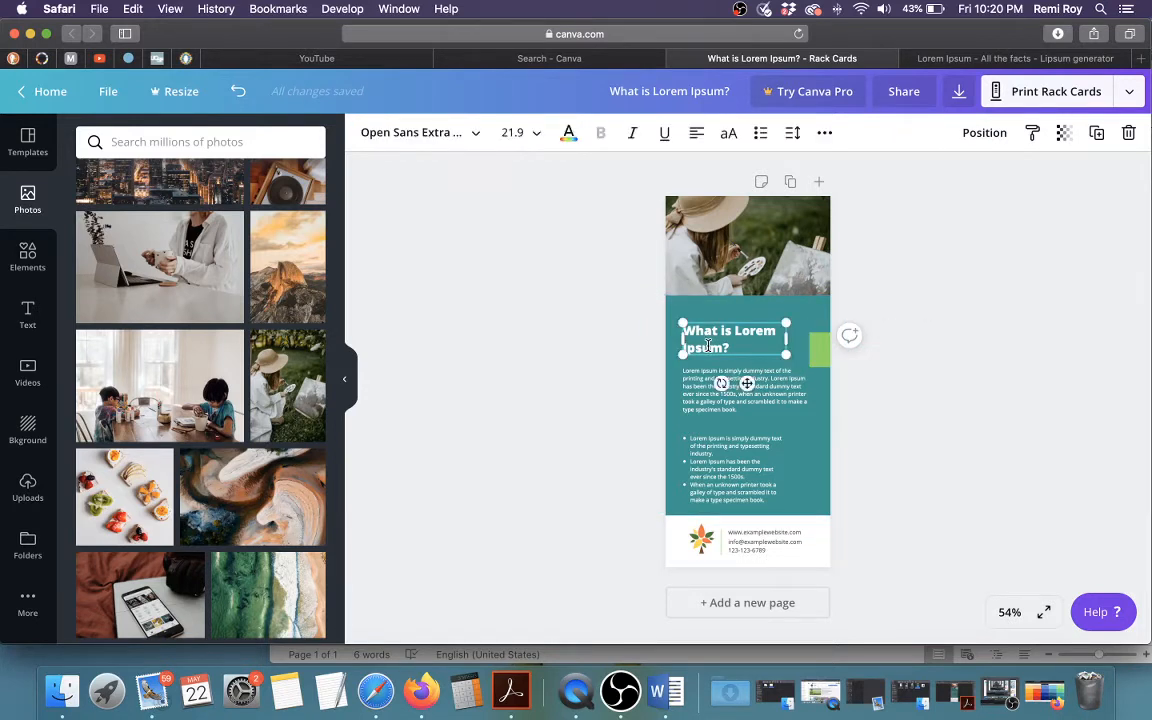
shift+click(697, 405)
shift+click(703, 450)
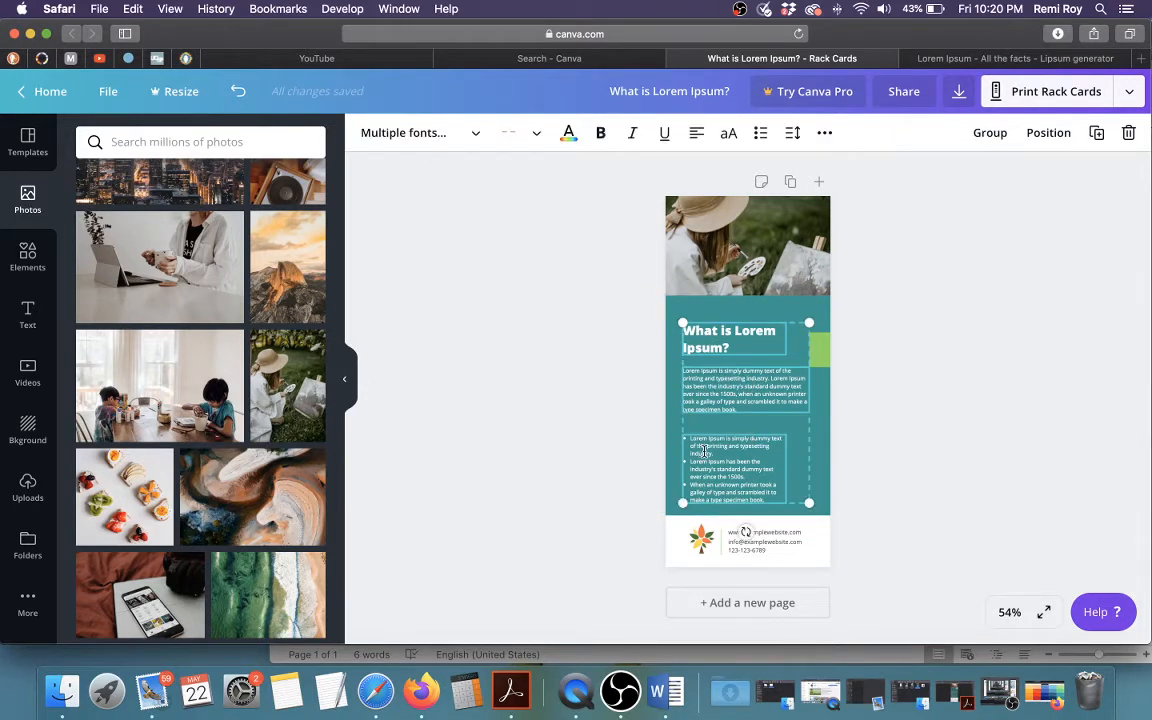
drag(705, 449, 705, 447)
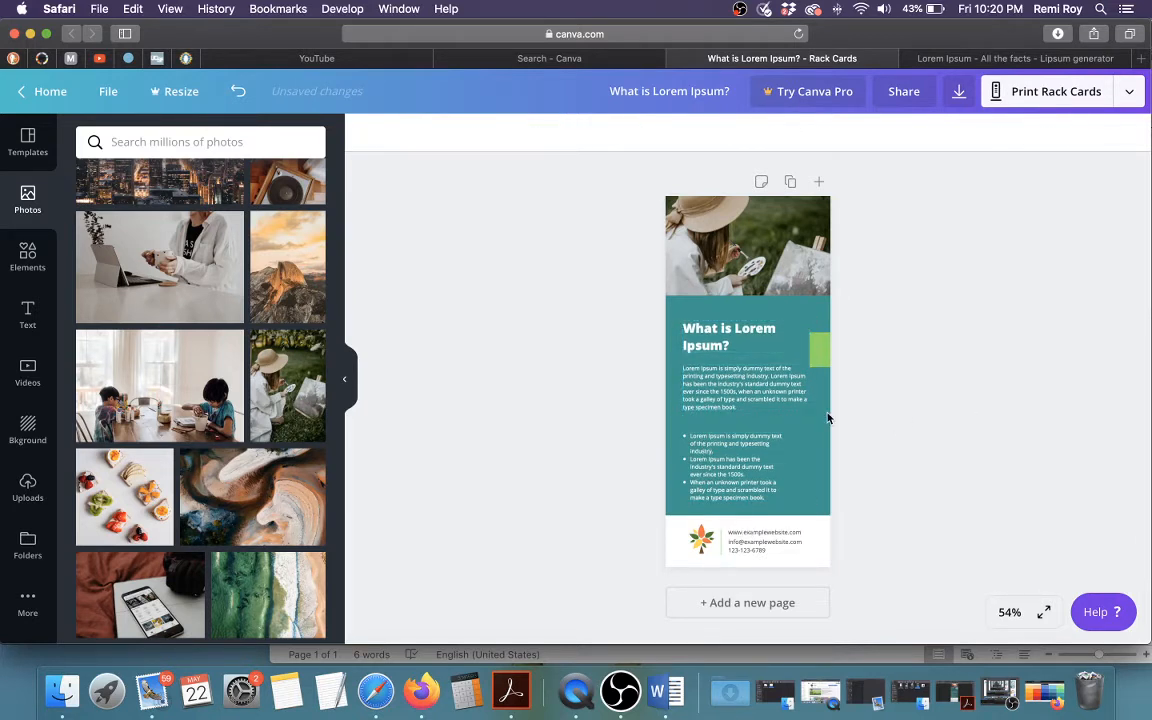
click(775, 396)
click(980, 399)
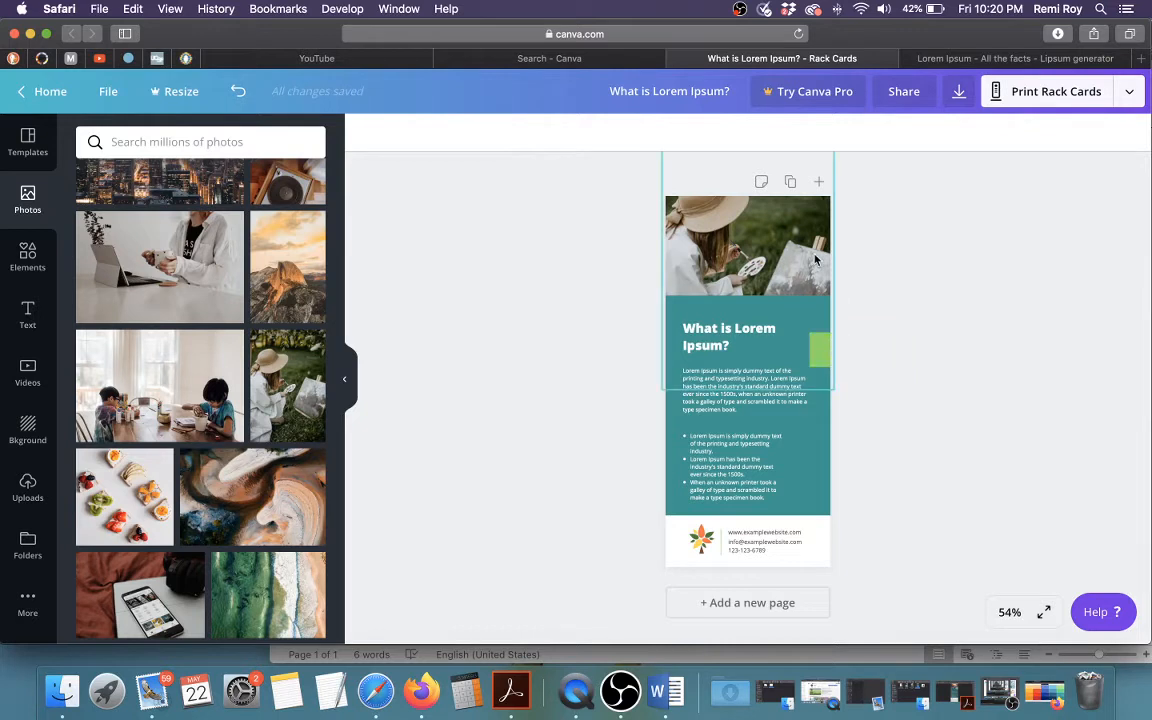
Rotate the green rectangle to a diagonal, widen it, and place it across the photo's lower-right corner
click(823, 349)
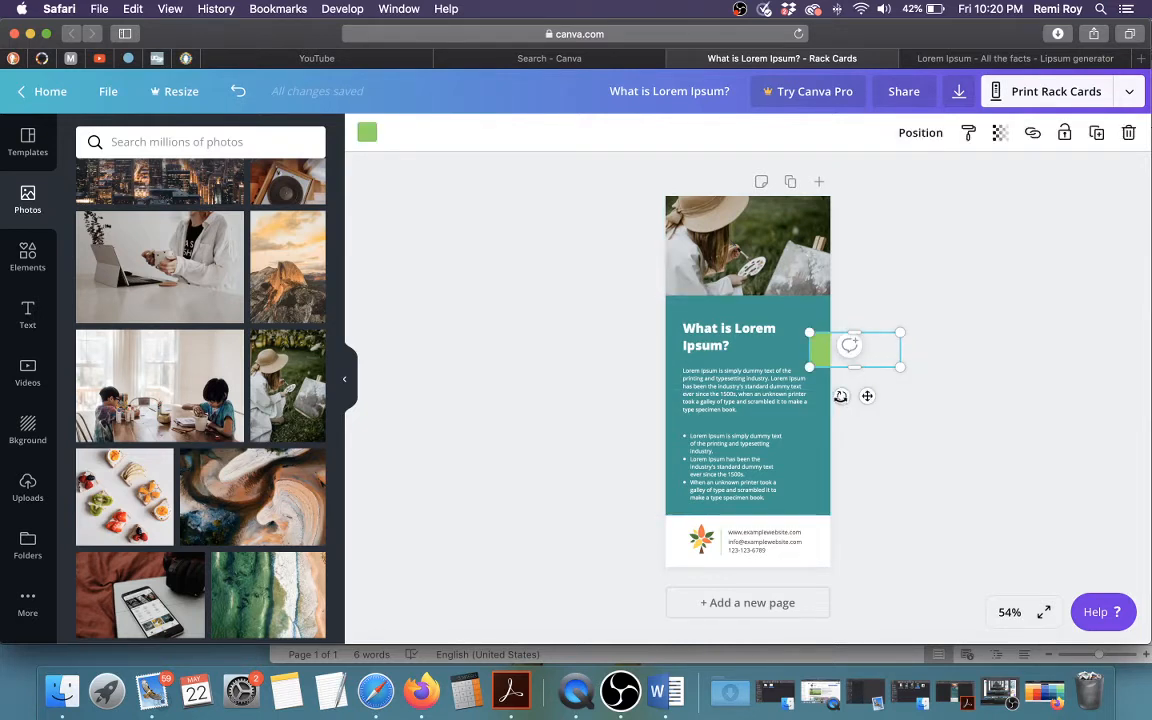
drag(840, 396, 880, 394)
drag(856, 351, 816, 272)
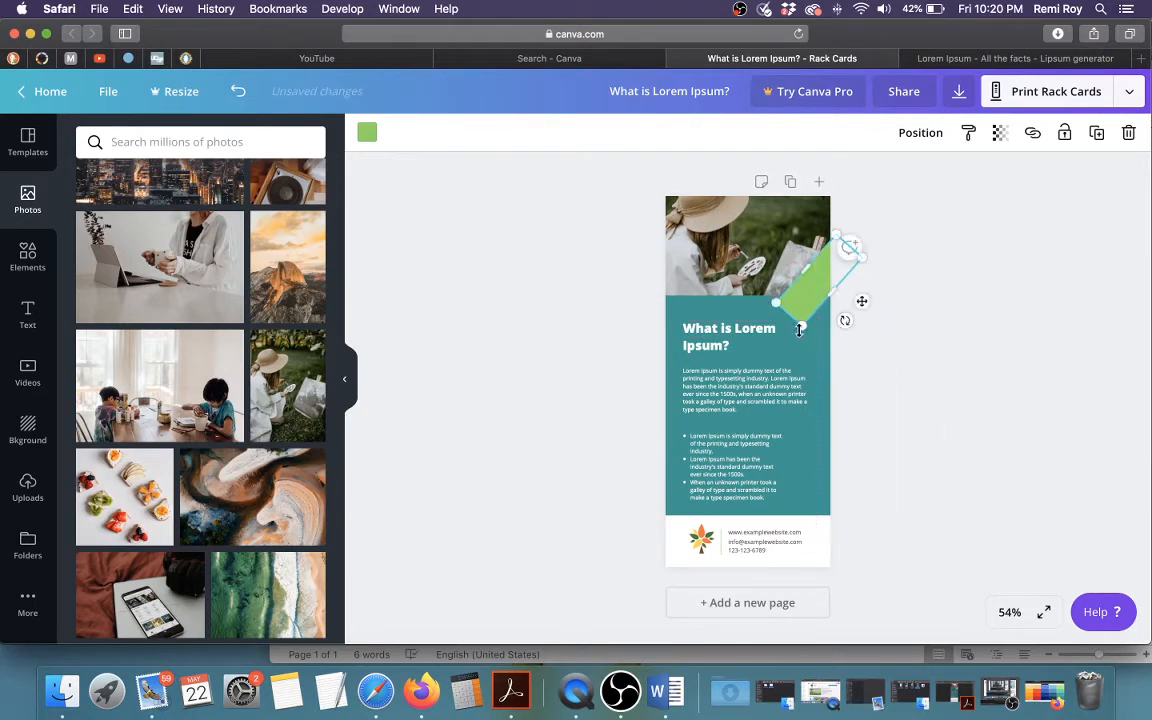
drag(799, 330, 810, 396)
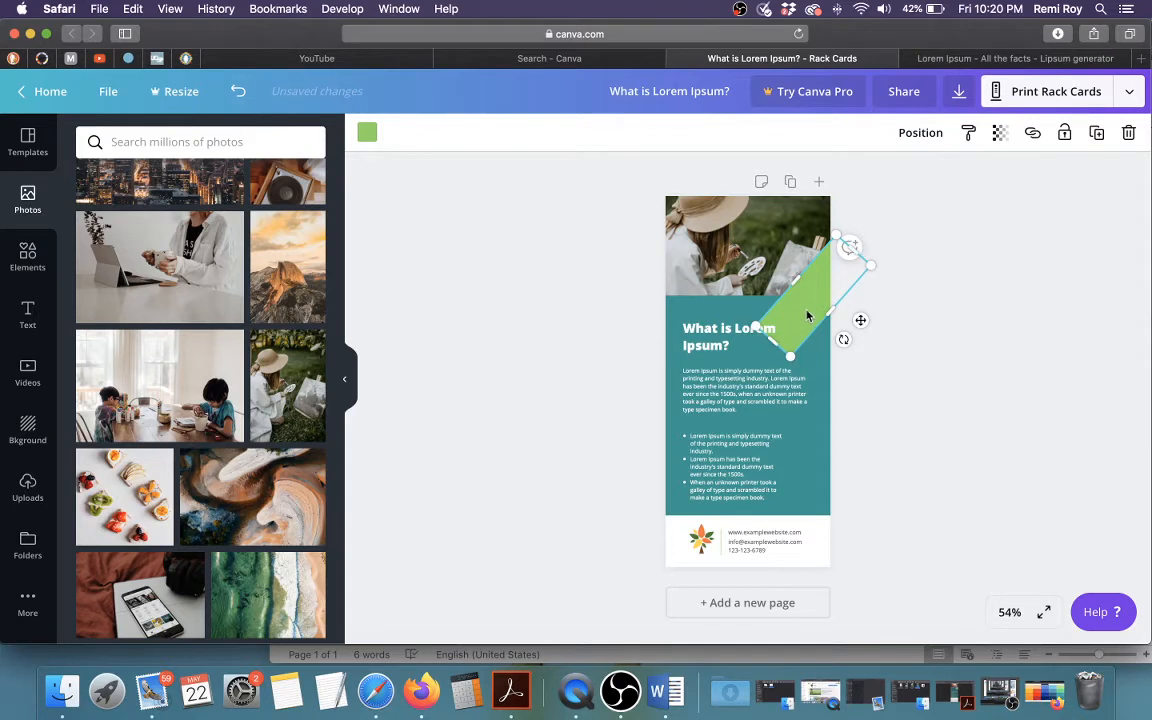
drag(808, 316, 812, 303)
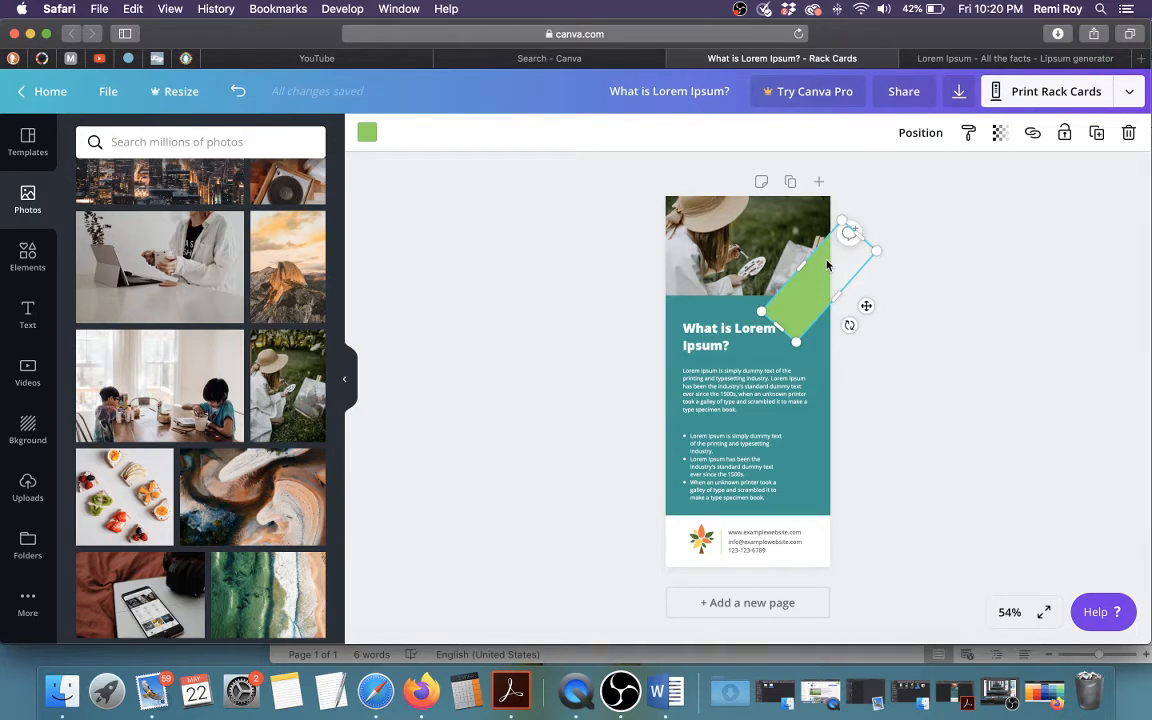
Send the diagonal green rectangle backward behind the teal block so it forms a corner triangle over the photo
click(925, 133)
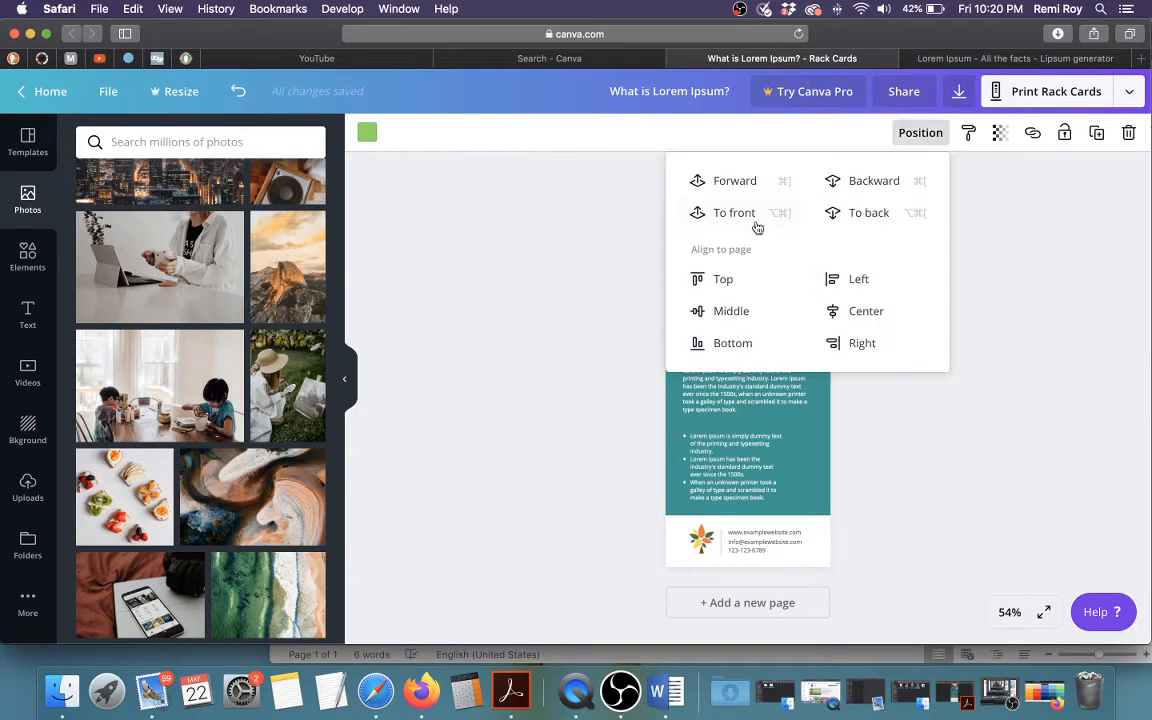
click(873, 181)
click(1072, 304)
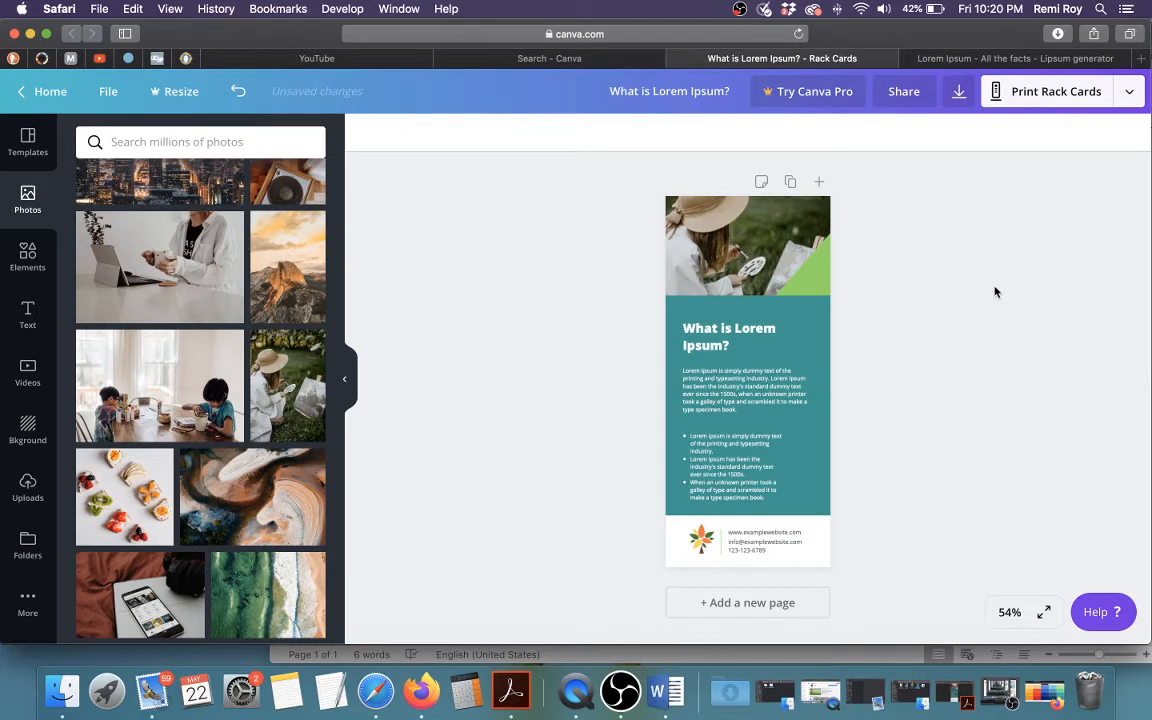
click(815, 285)
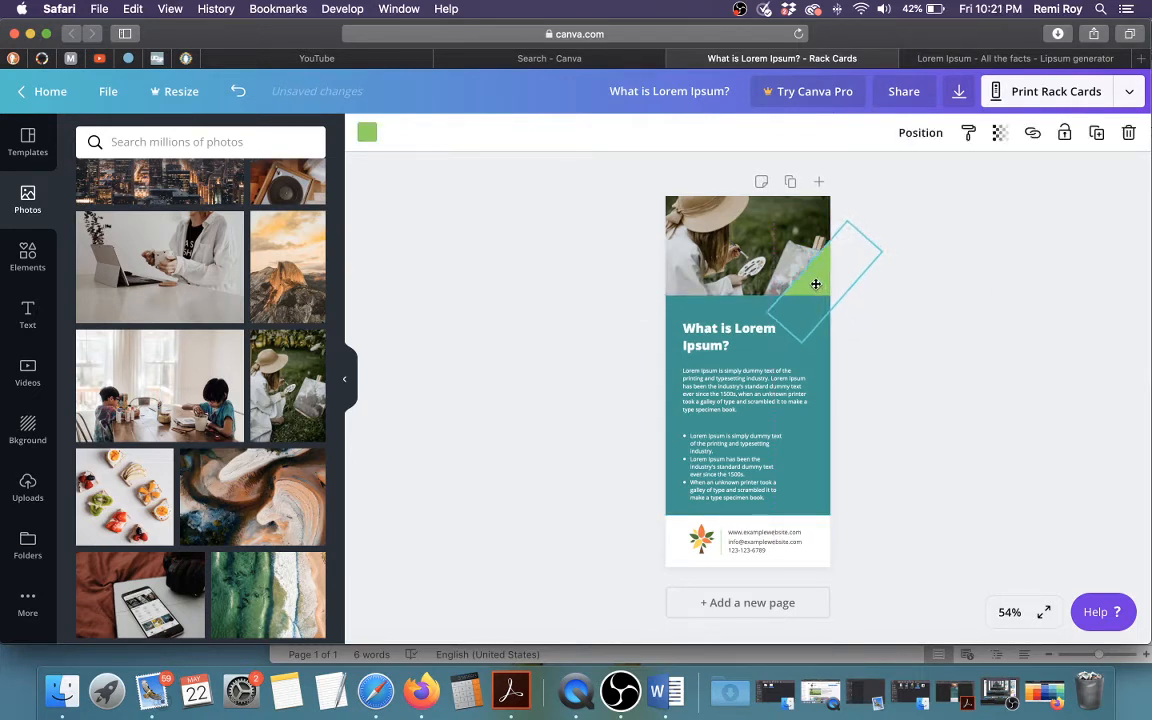
click(959, 345)
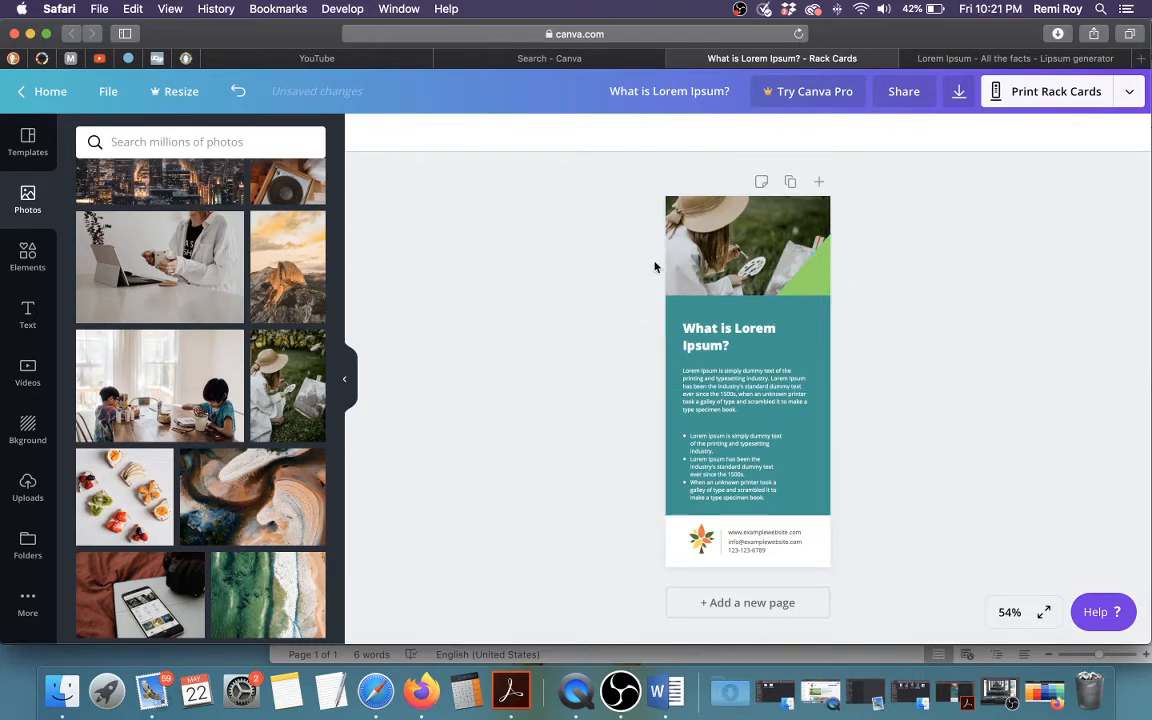
Duplicate the teal block and move the copy up so it overlaps the bottom of the photo
click(799, 320)
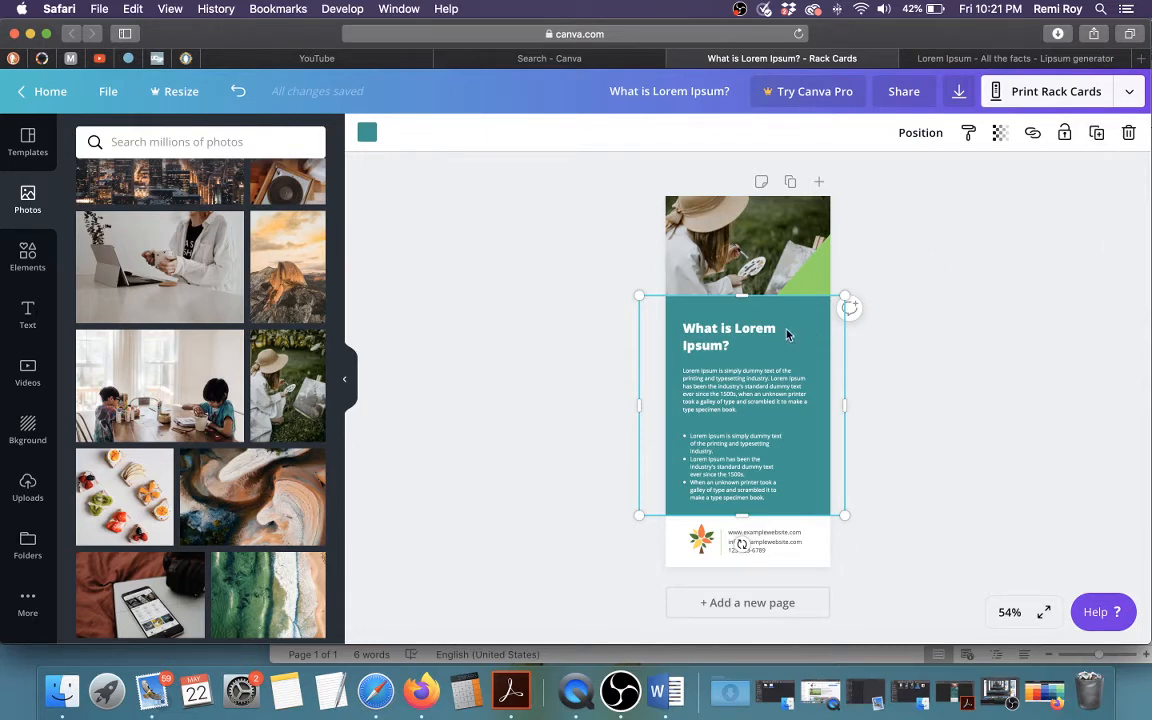
click(1096, 133)
drag(722, 405, 722, 365)
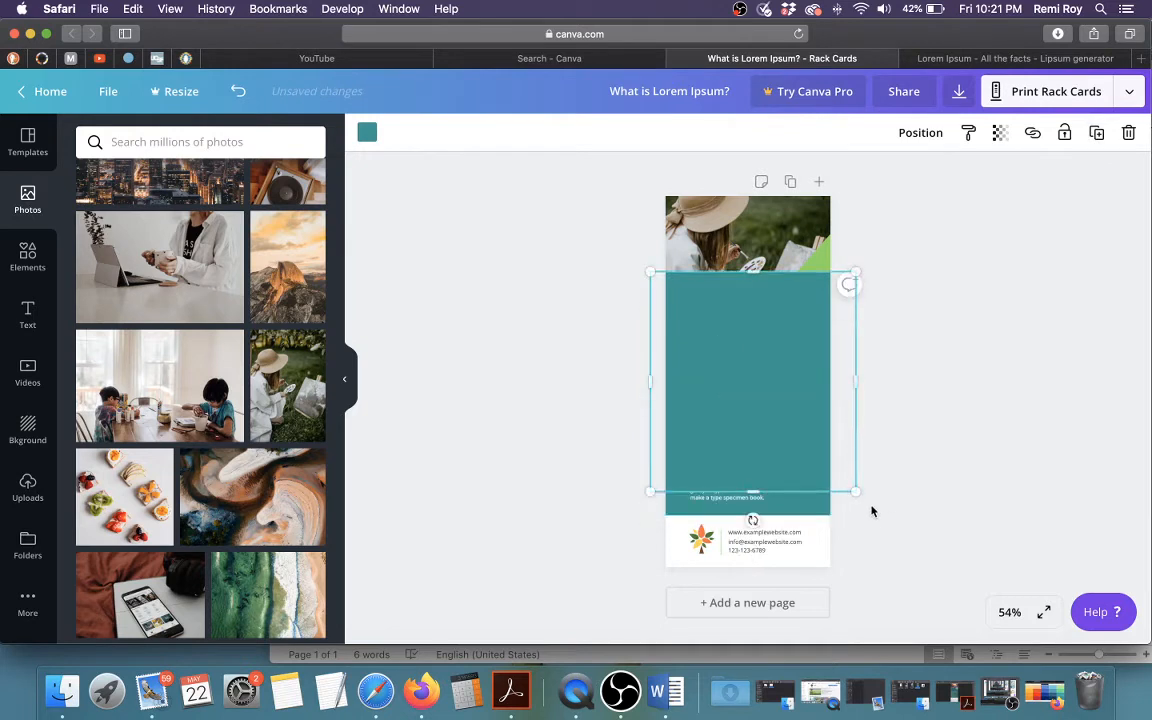
Shrink the teal copy, tilt it clockwise, and enlarge it so its slanted upper edge cuts across the bottom of the photo
drag(858, 488, 783, 368)
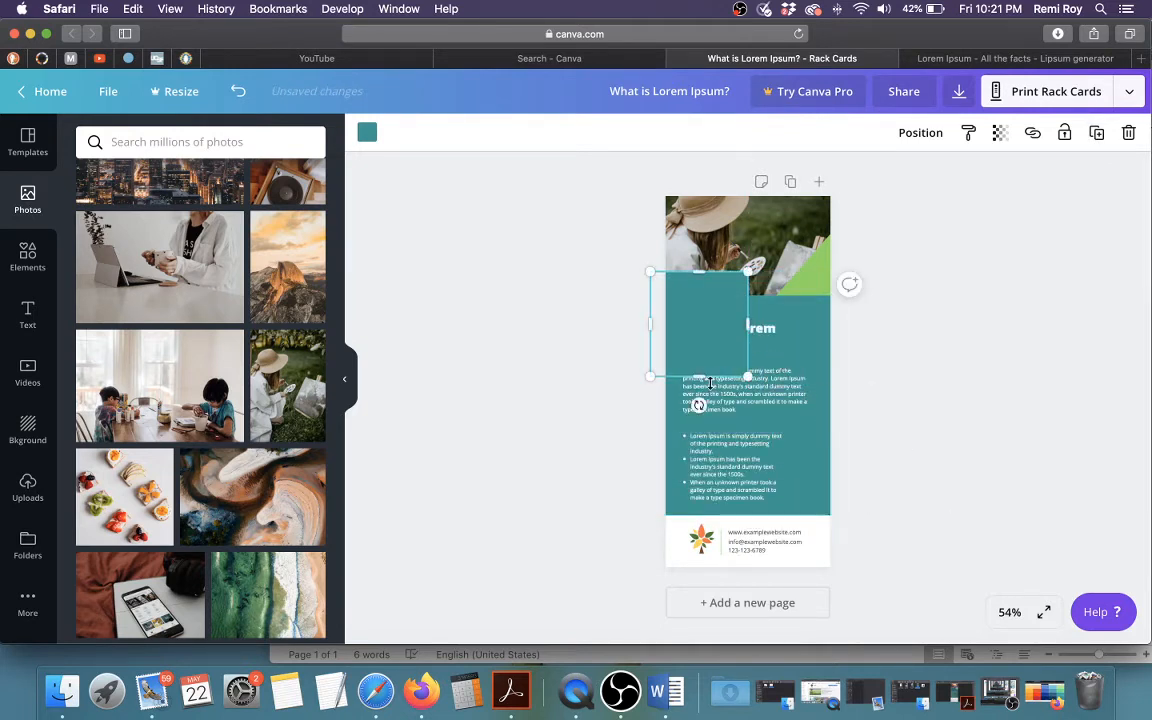
drag(700, 406, 841, 373)
mouse_move(670, 323)
mouse_down()
mouse_move(692, 327)
mouse_move(673, 312)
mouse_up()
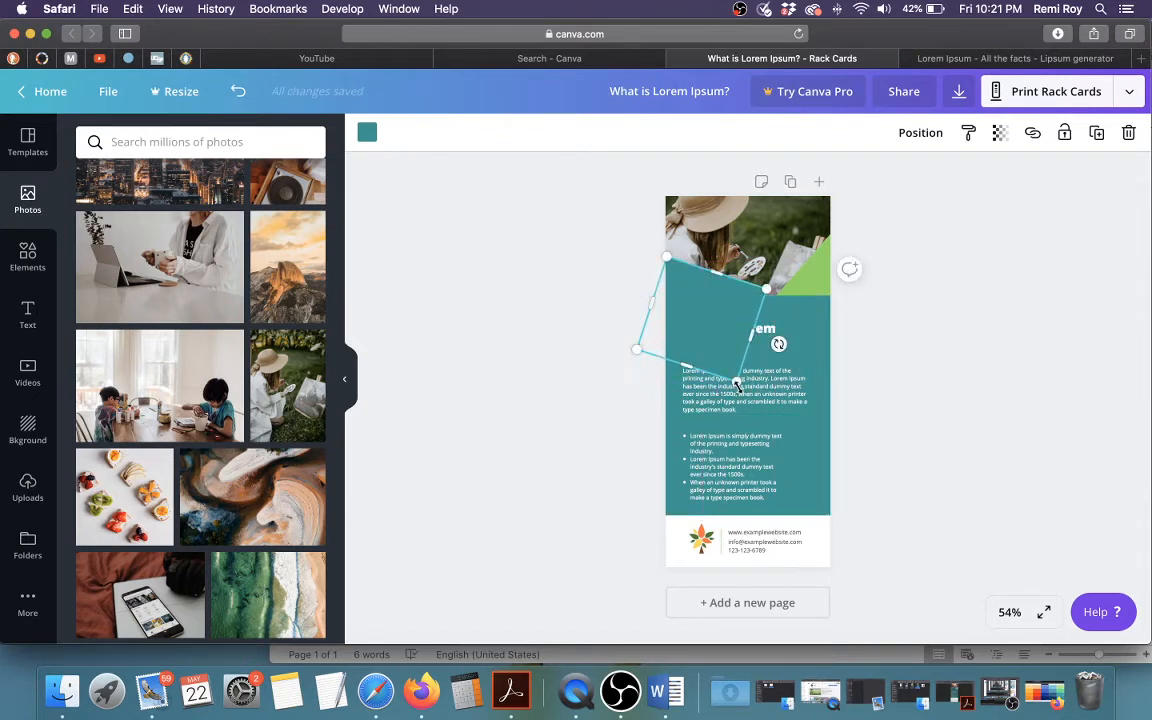
drag(740, 380, 784, 438)
drag(731, 343, 726, 346)
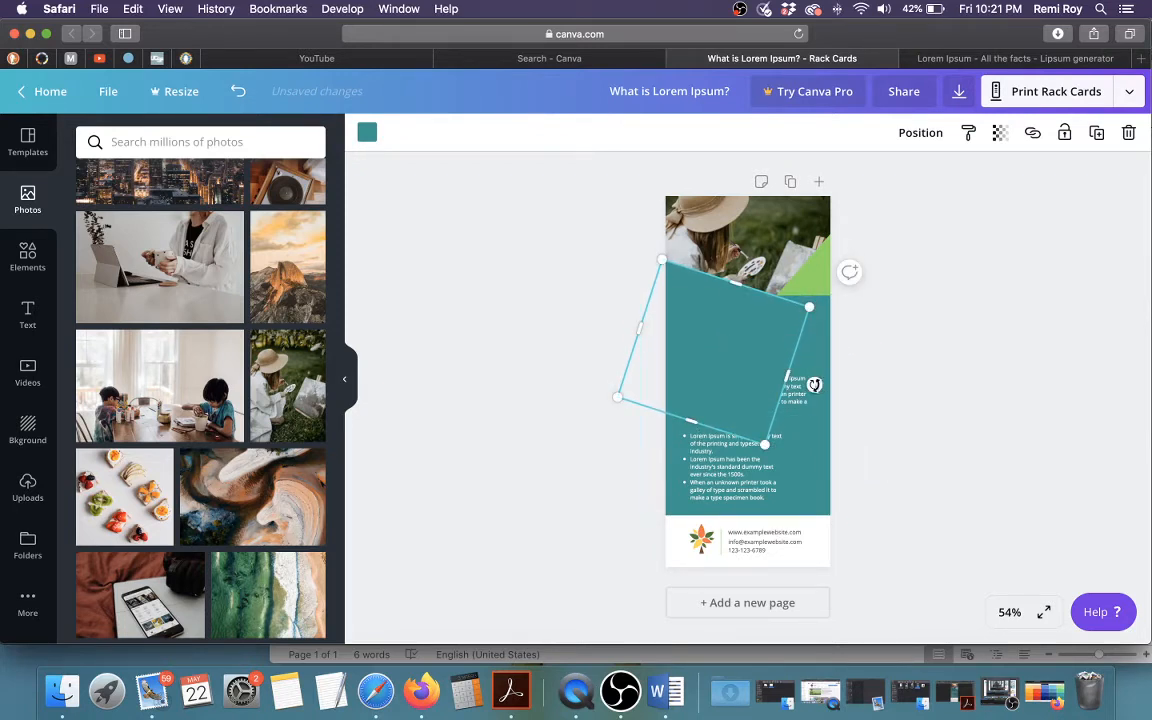
drag(814, 384, 818, 380)
drag(740, 376, 806, 375)
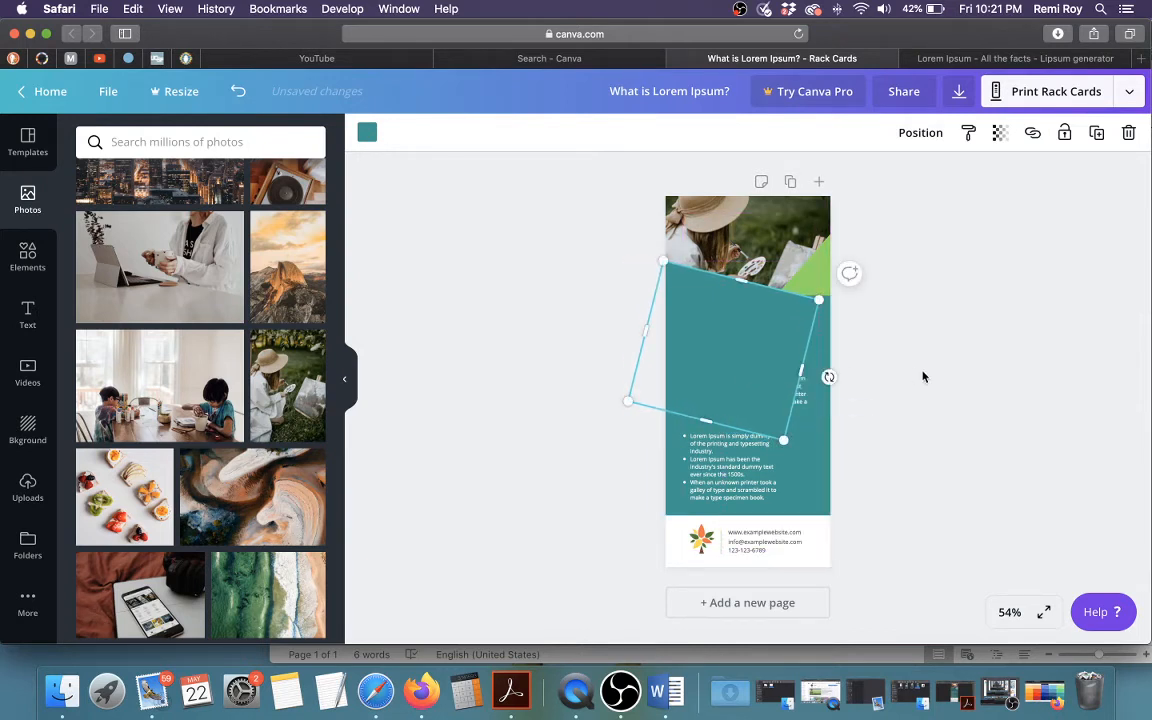
drag(648, 329, 642, 325)
click(920, 335)
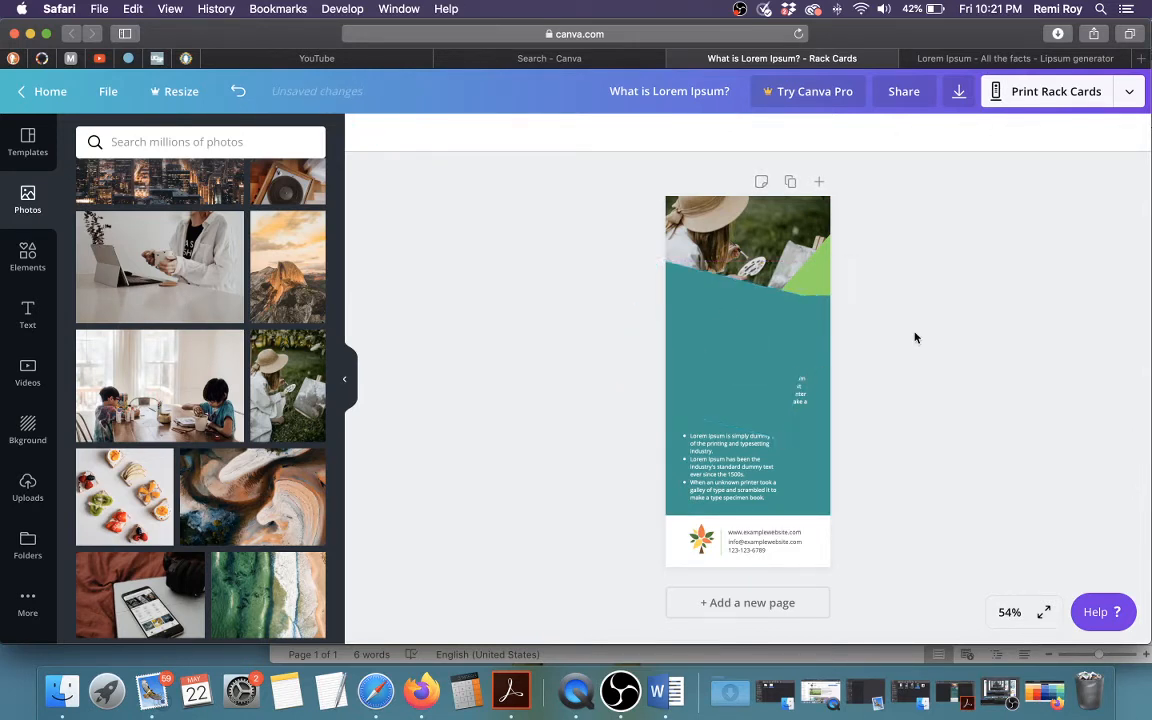
Send the tilted teal block backward behind the "What is Lorem Ipsum?" heading
click(684, 305)
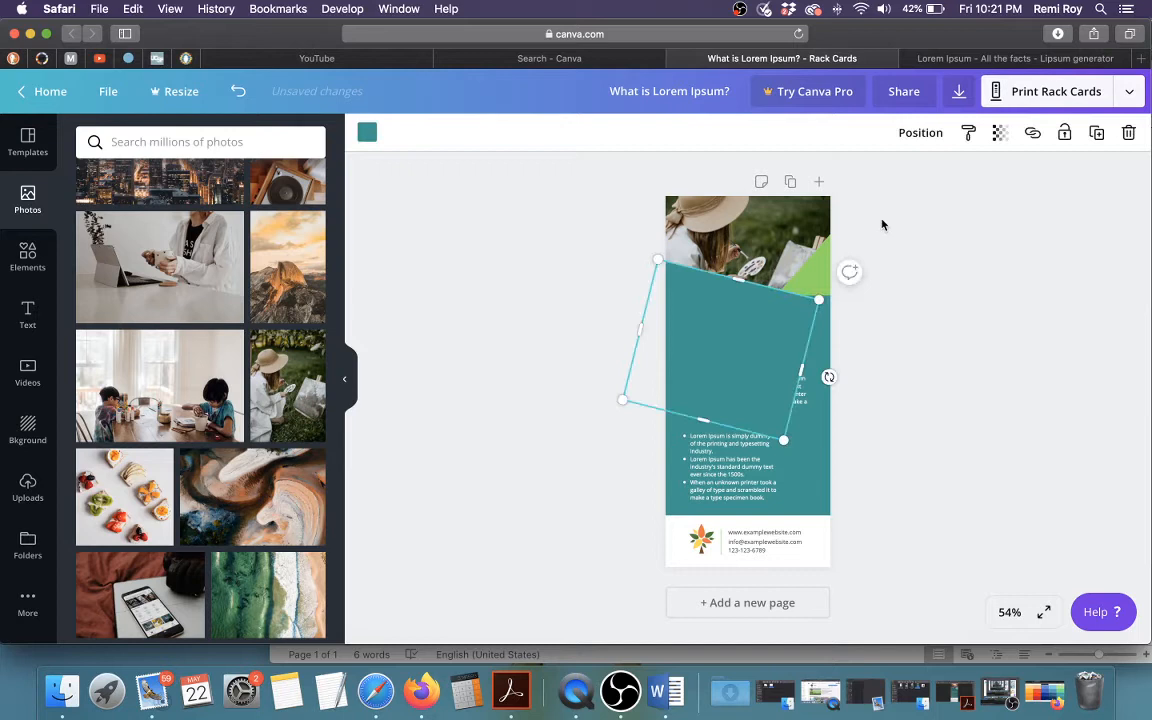
click(914, 135)
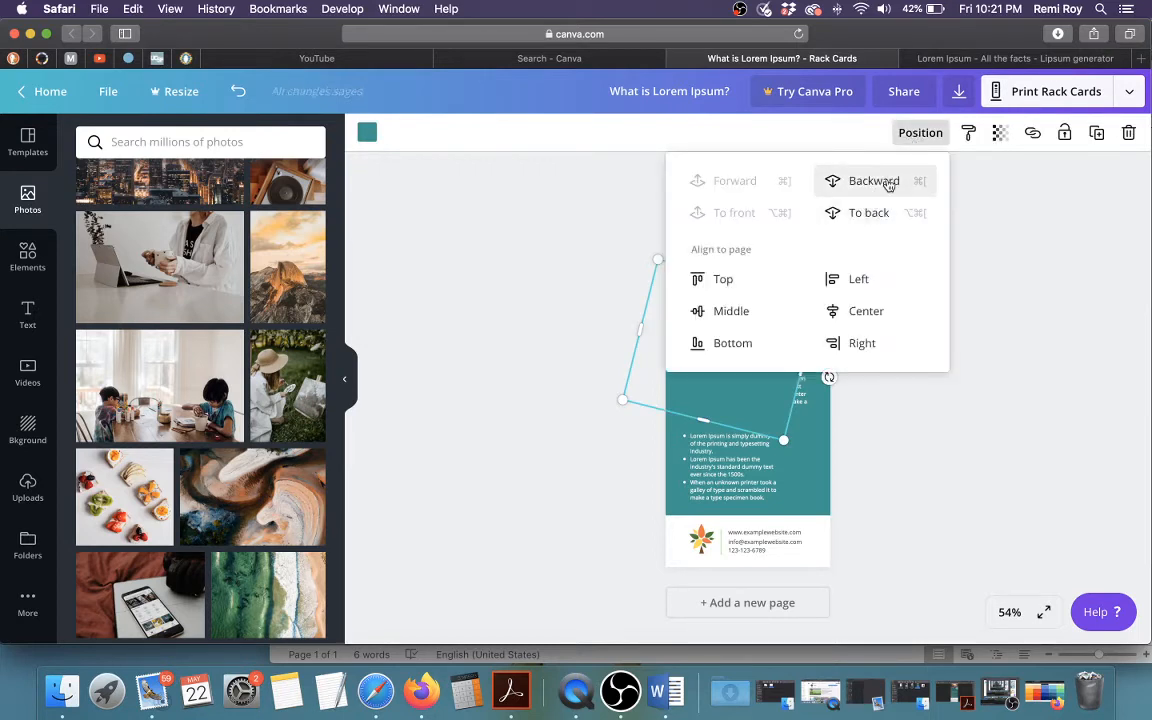
click(888, 184)
click(987, 242)
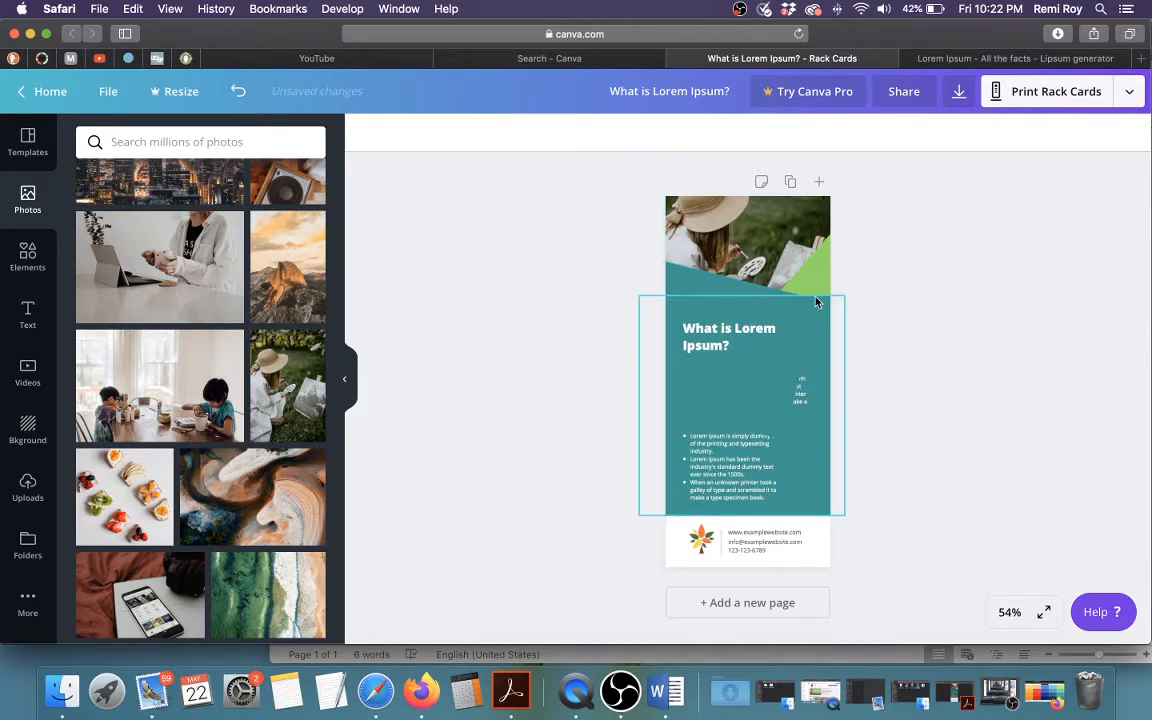
Rotate the tilted teal block to a shallower slope, widen it past the card's right edge, and nudge it slightly up
click(685, 276)
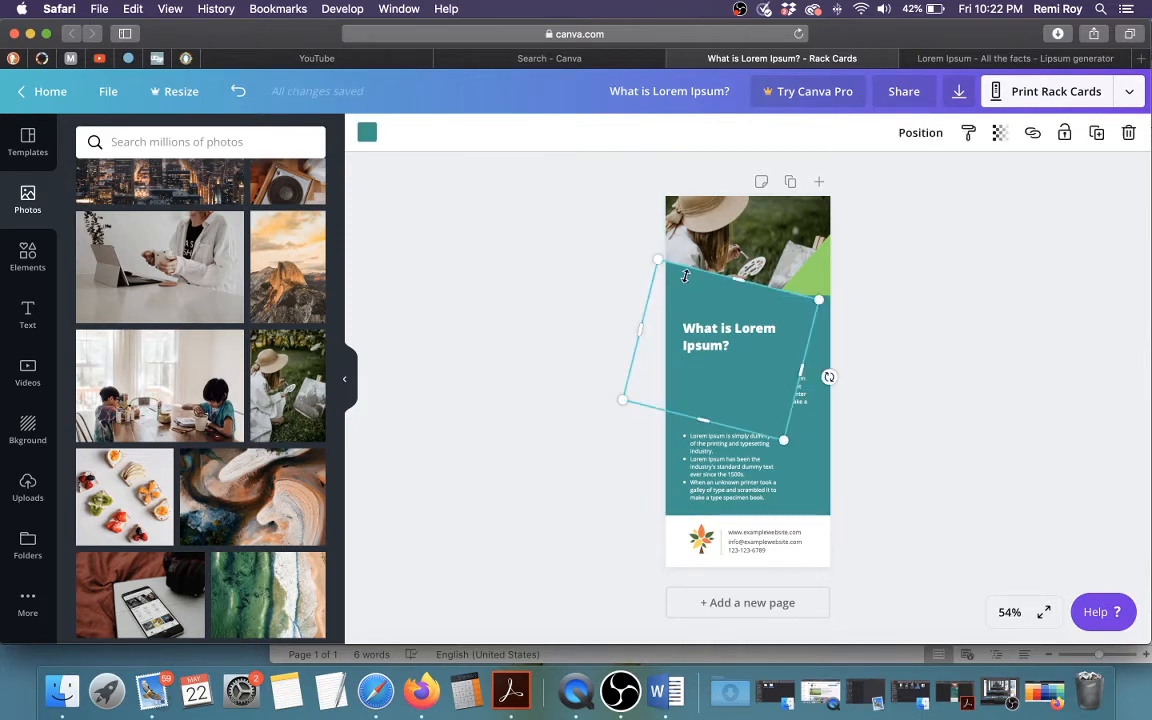
mouse_move(829, 378)
mouse_down()
mouse_move(838, 373)
mouse_move(828, 368)
mouse_move(847, 390)
mouse_up()
click(946, 422)
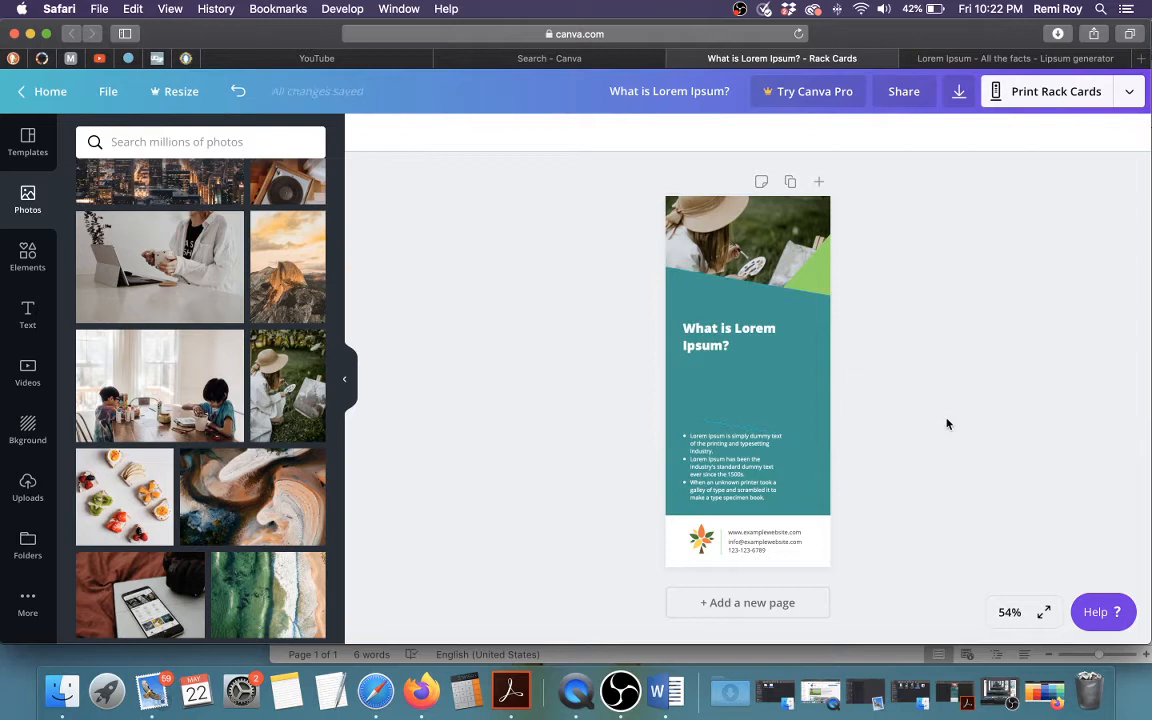
click(713, 302)
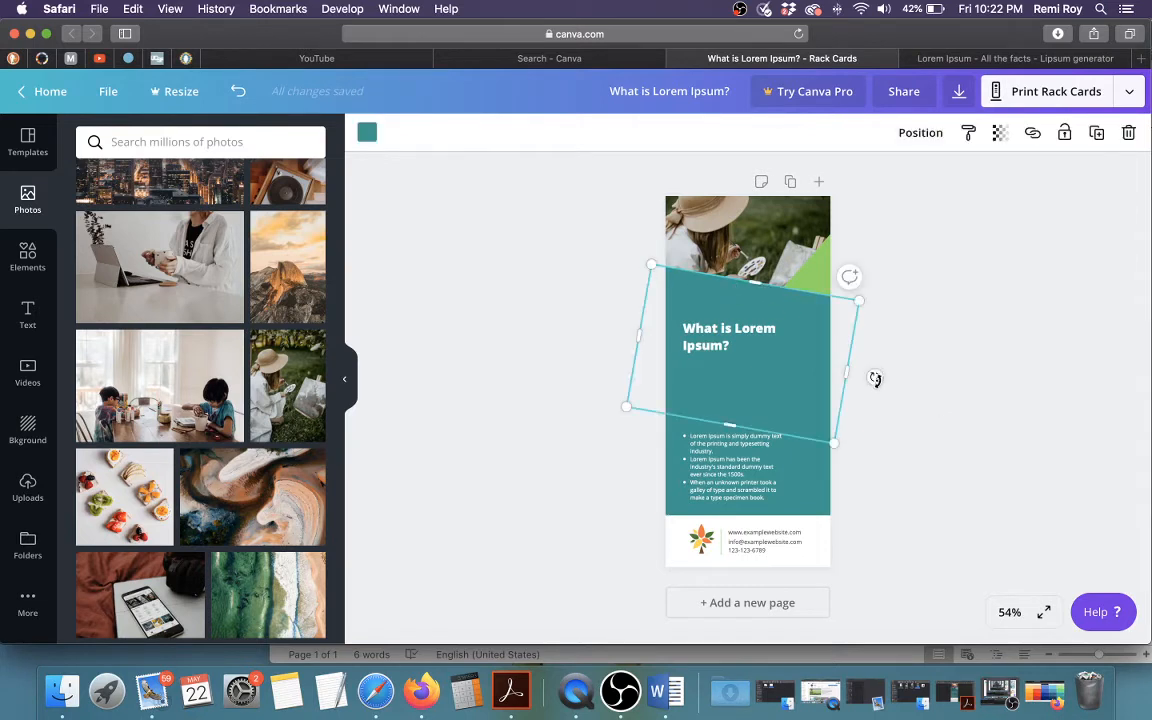
drag(874, 378, 877, 386)
drag(828, 353, 827, 349)
click(954, 321)
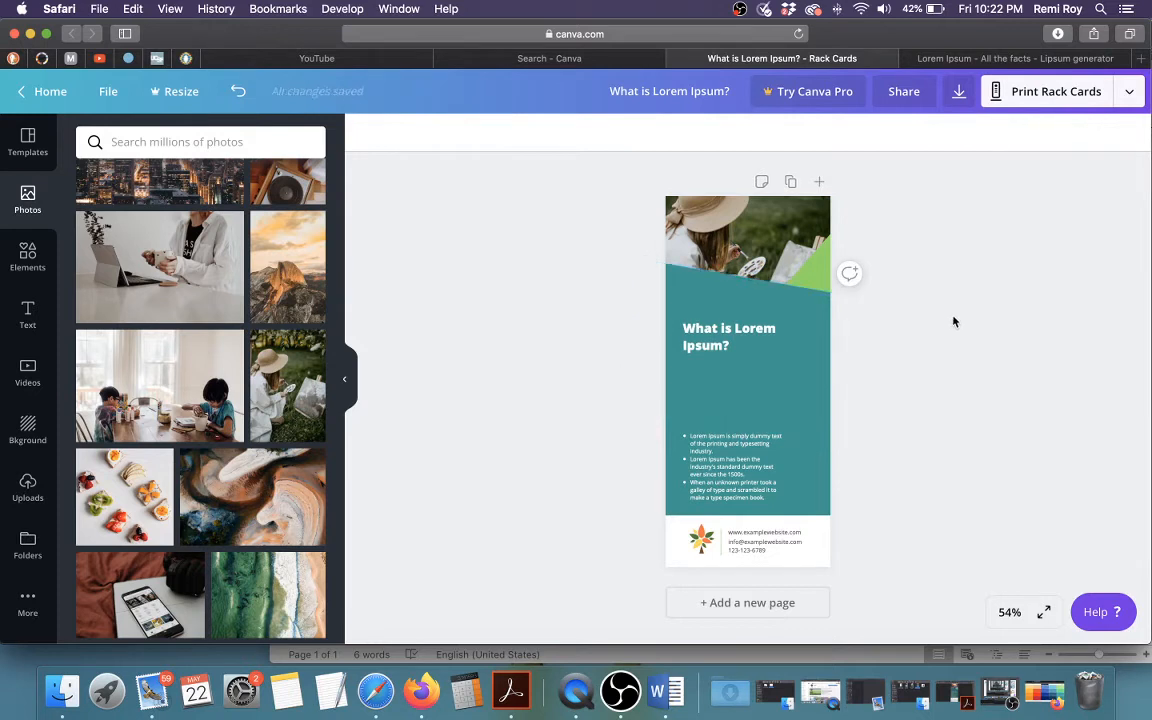
Send the tilted teal block further backward behind the paragraph text
click(815, 303)
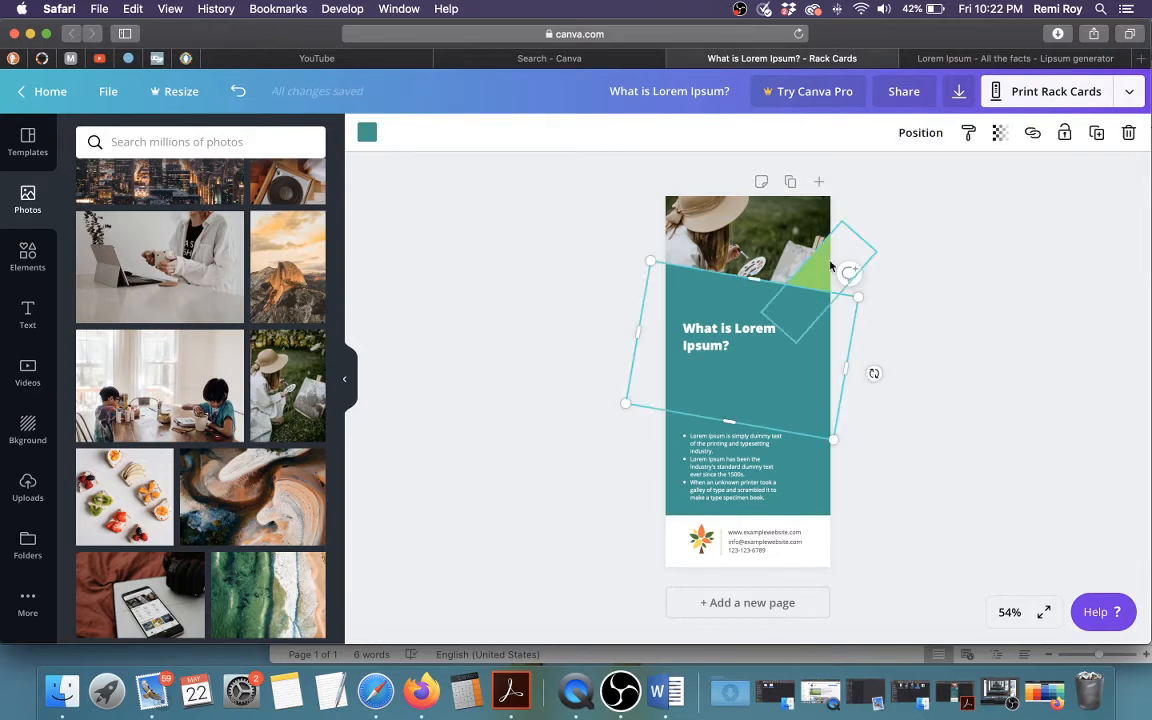
click(935, 133)
click(900, 182)
click(1026, 231)
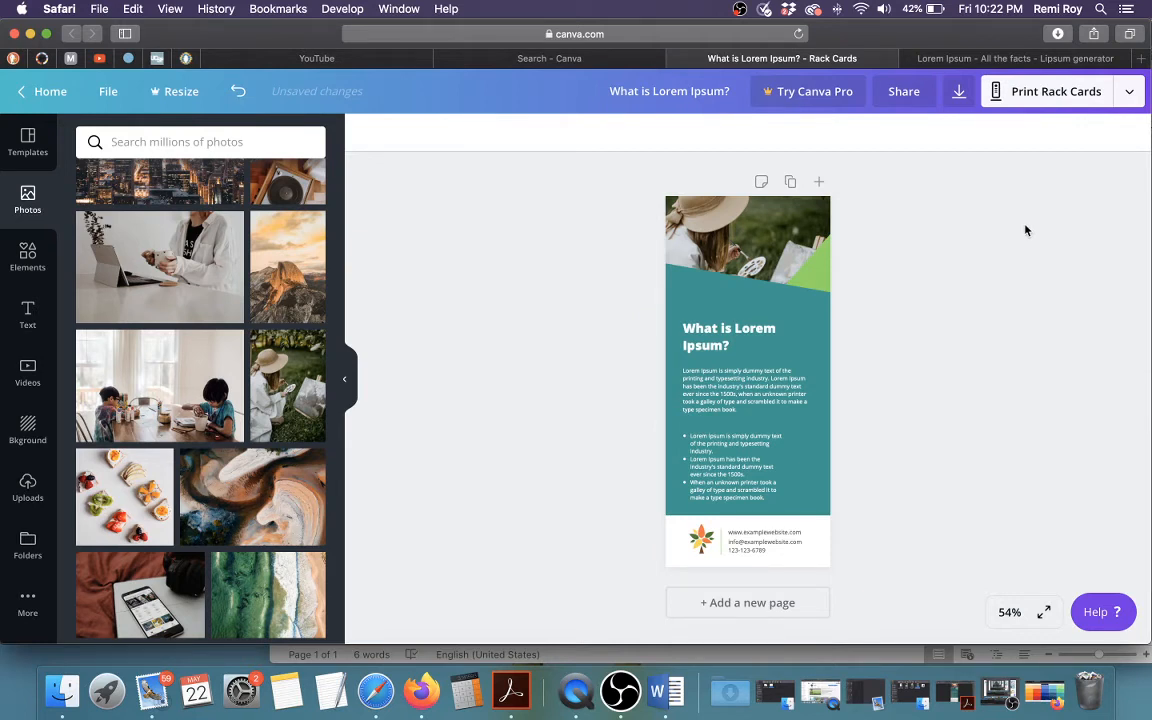
Rotate the tilted teal block to a steeper slope and shift it so its upper edge spans the card's full width
click(708, 292)
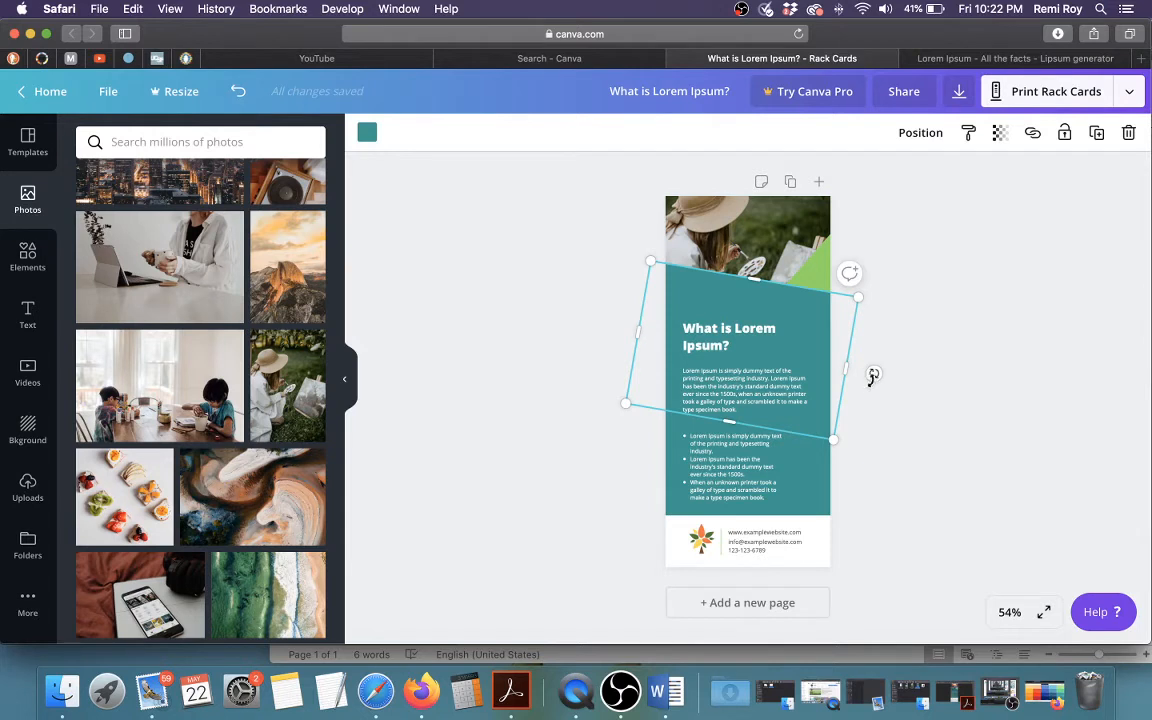
drag(873, 375, 849, 307)
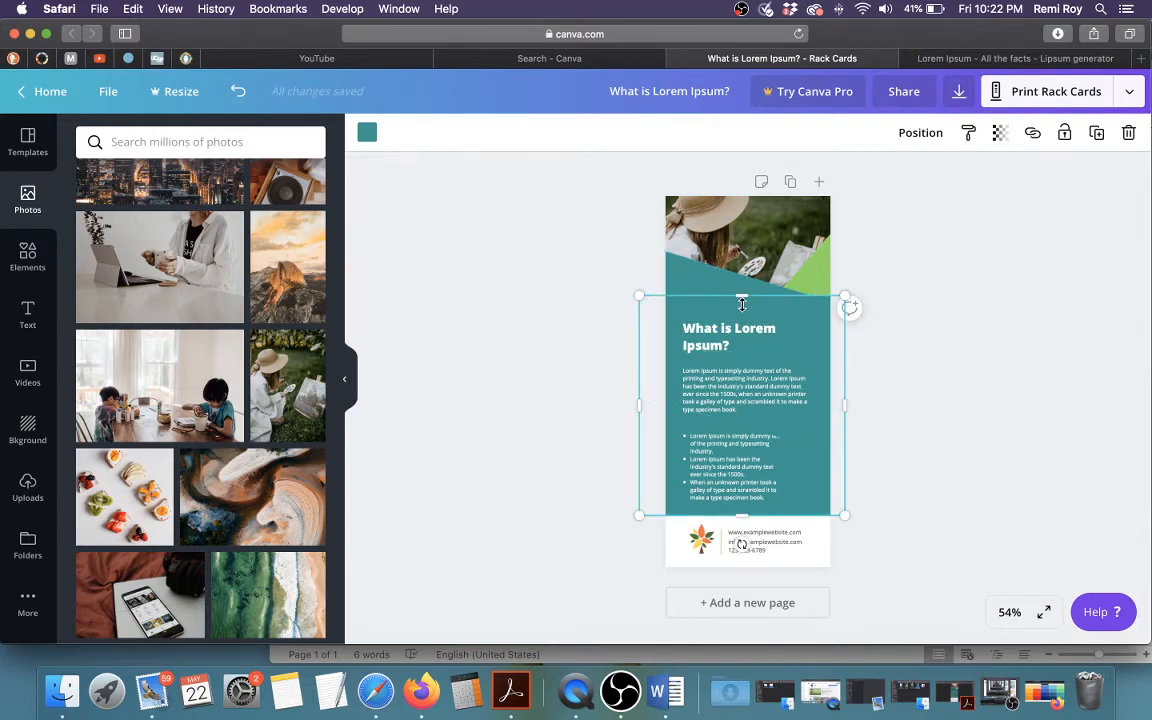
drag(742, 303, 707, 294)
click(926, 362)
click(712, 298)
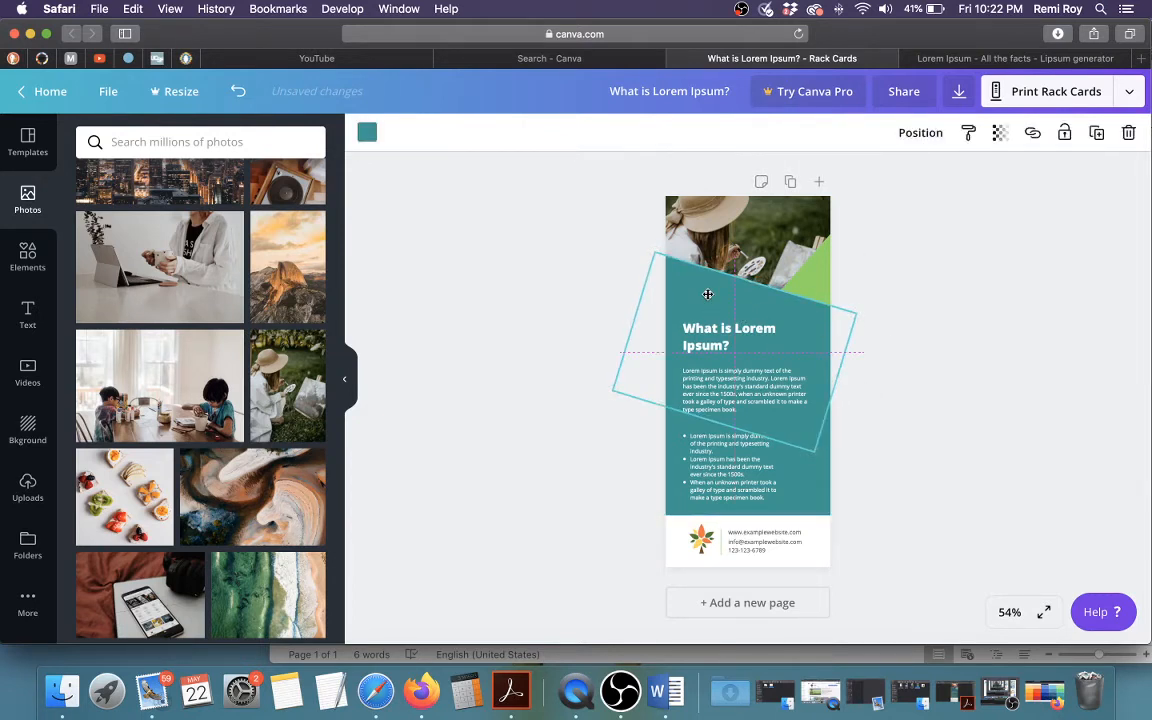
click(979, 293)
Rotate the green rectangle to a shallower diagonal and widen it so it fills the corner above the slanted teal edge
click(868, 300)
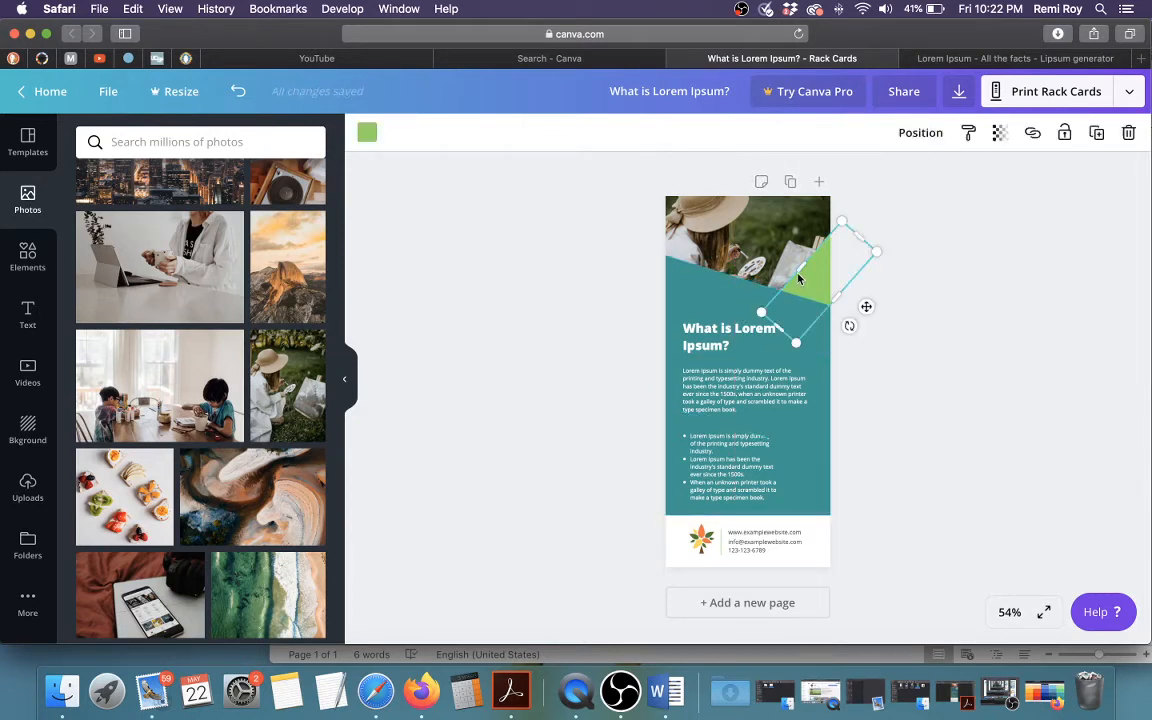
drag(849, 324, 940, 276)
click(995, 257)
click(805, 268)
click(1011, 242)
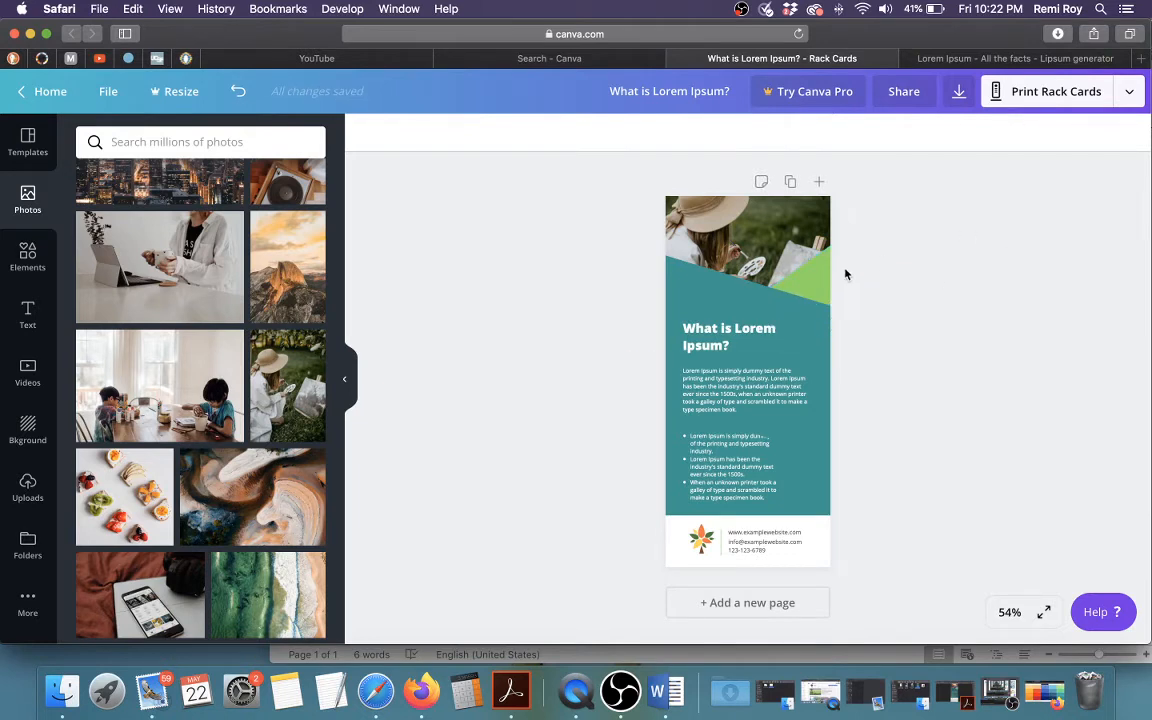
Reduce the green corner shape's opacity so the photo shows through it
click(818, 280)
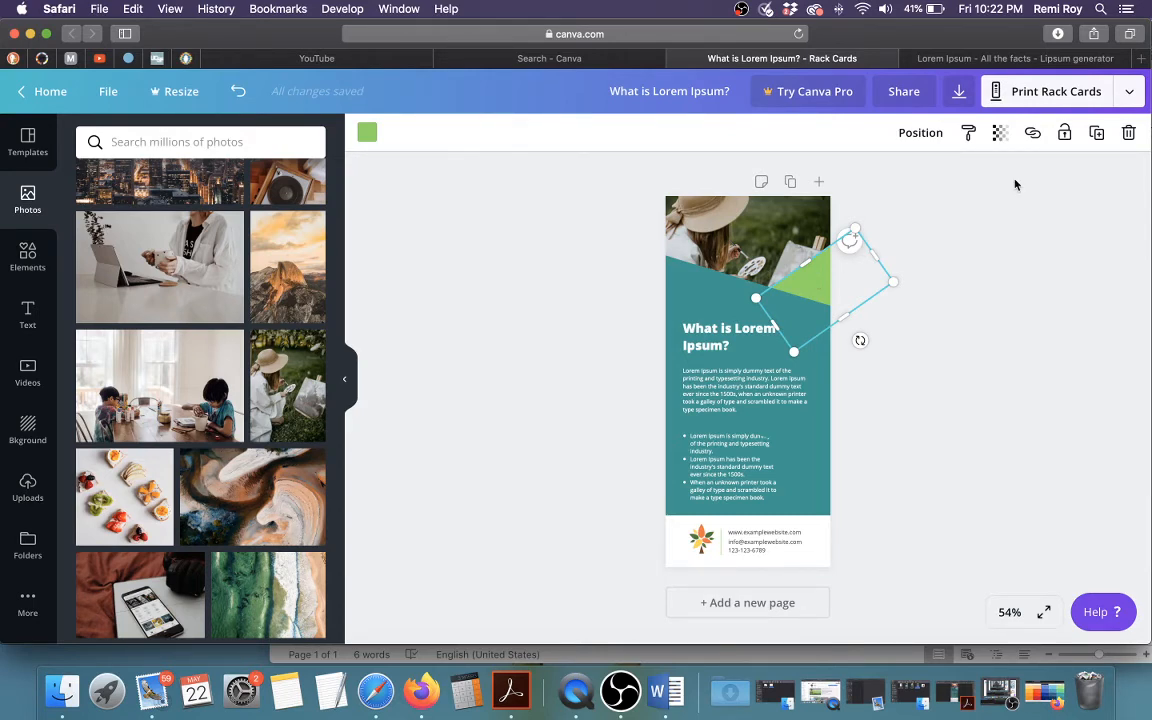
click(1000, 133)
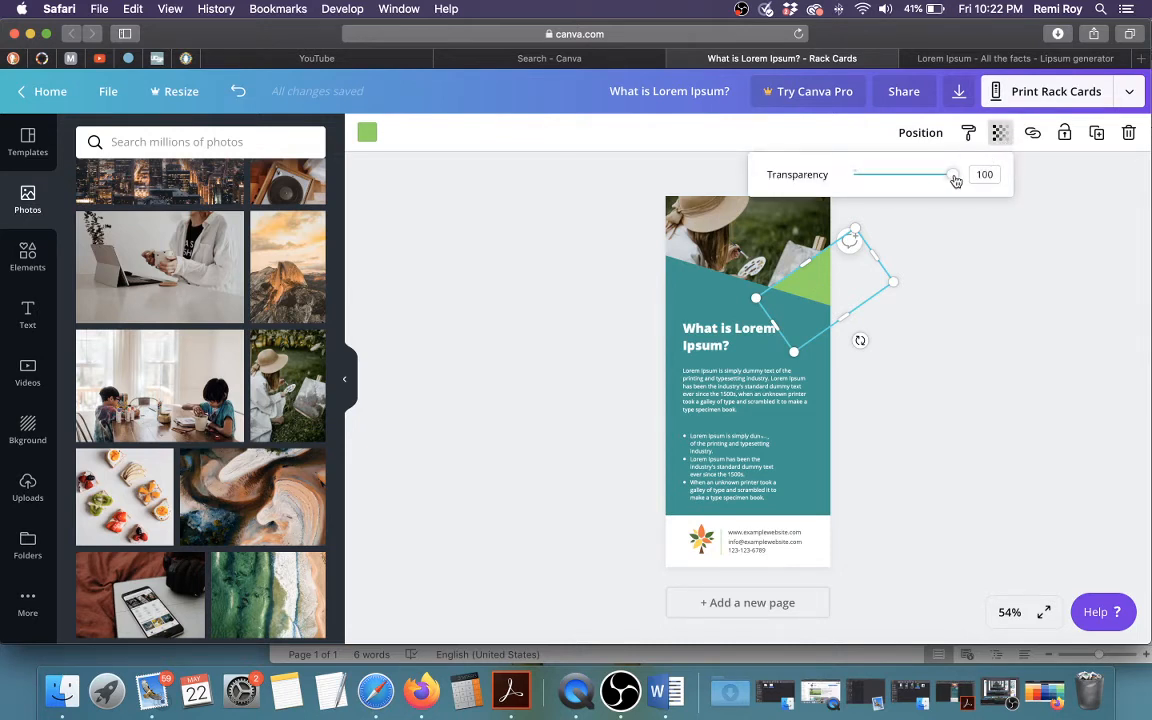
drag(956, 180, 923, 181)
click(940, 280)
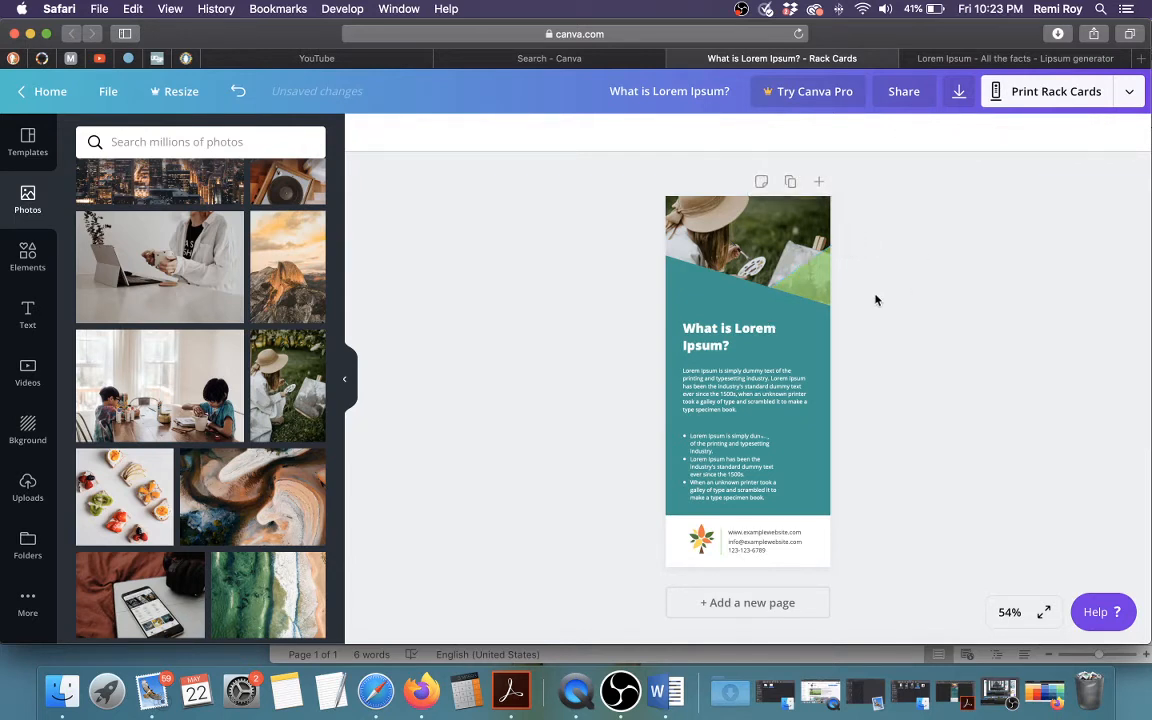
click(815, 280)
click(970, 265)
Move the header photo slightly up, and raise the heading closer to the slanted teal edge
click(745, 240)
drag(745, 238, 746, 232)
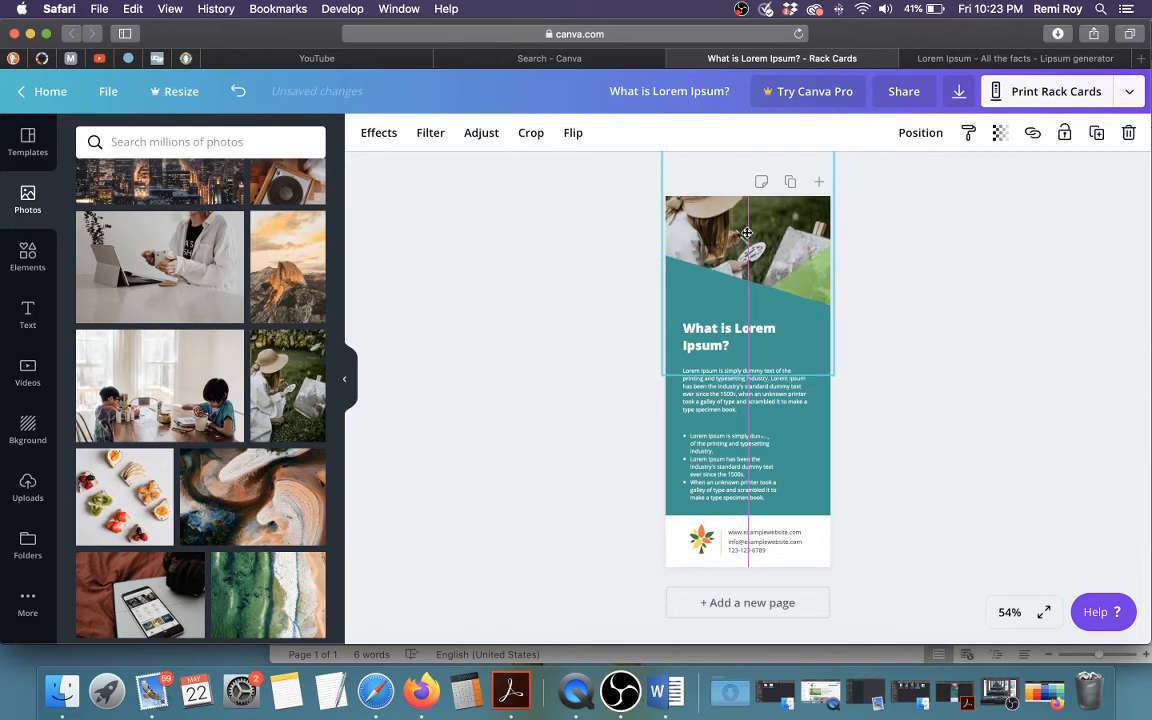
click(956, 250)
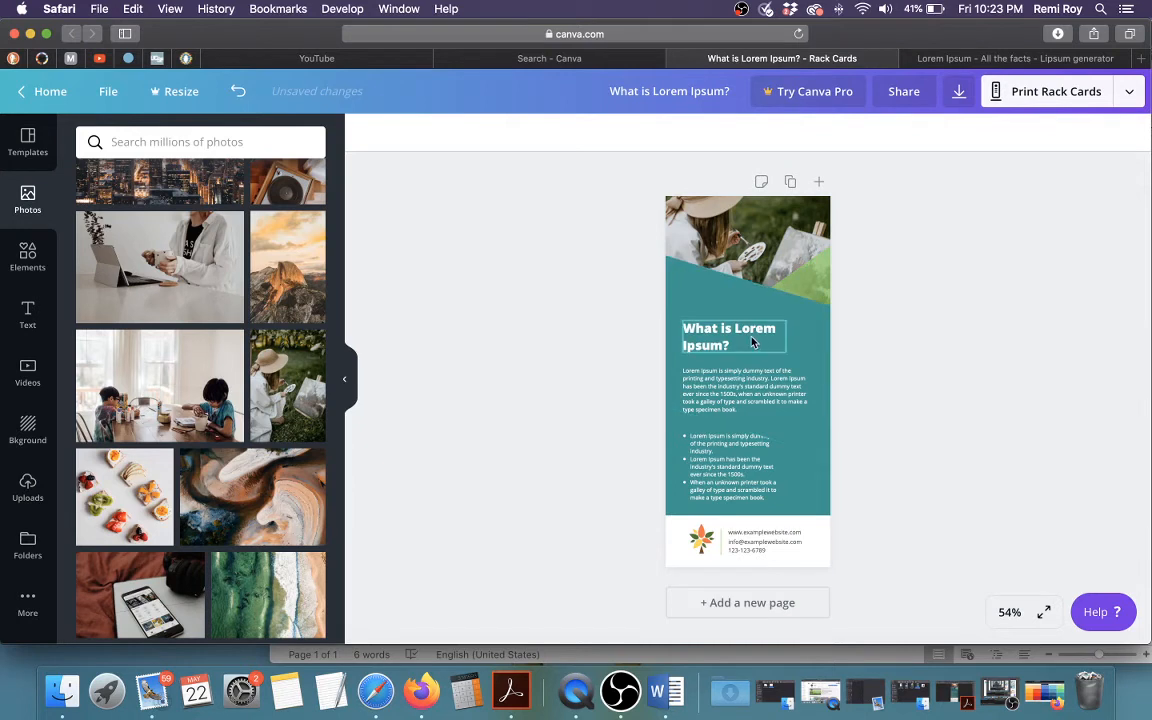
drag(745, 331, 745, 322)
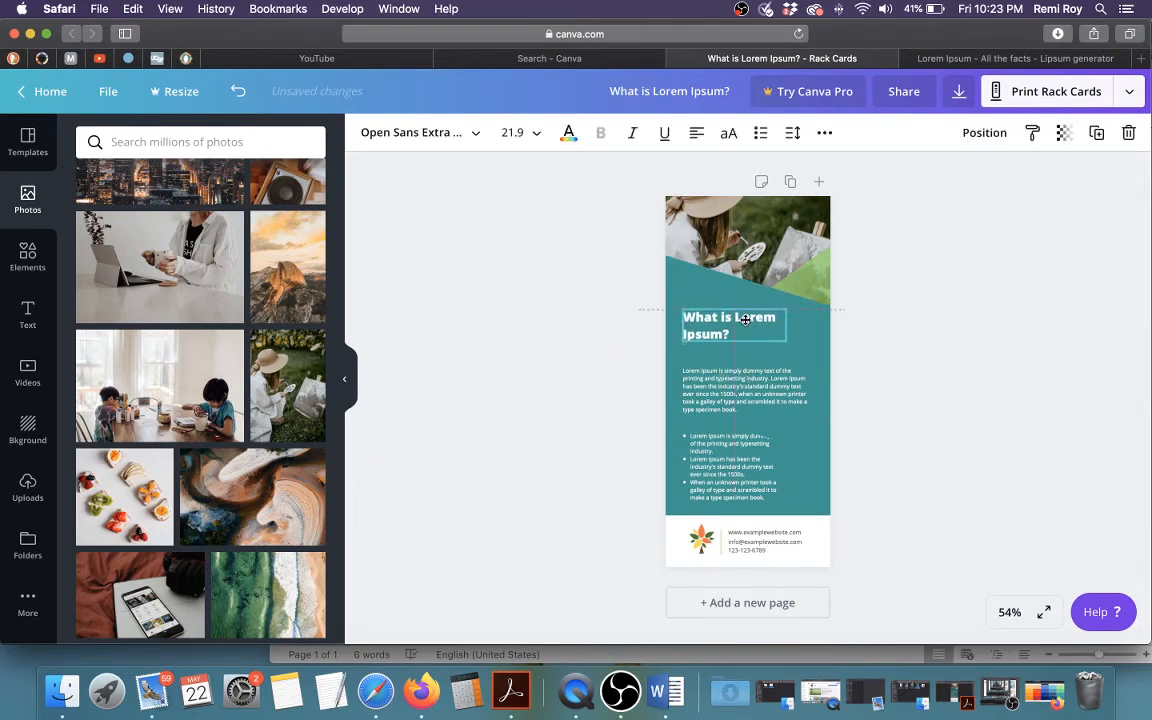
click(949, 359)
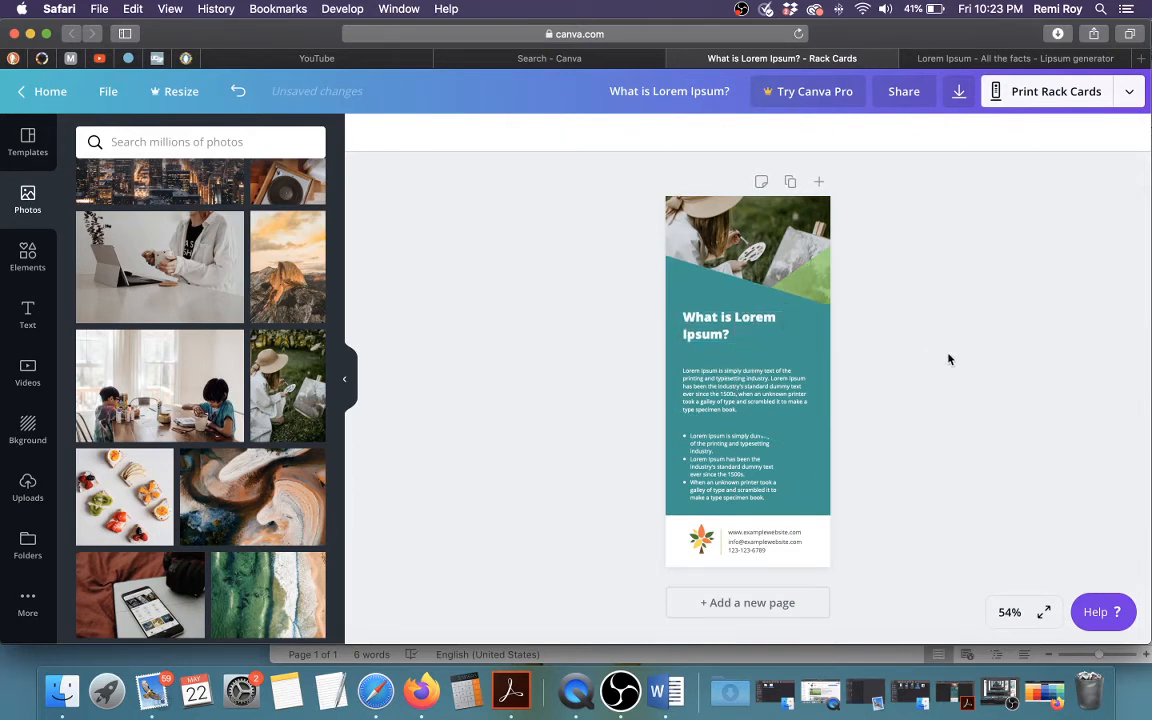
Add a solid green line between the heading and the paragraph, with its left end aligned to the heading
click(27, 257)
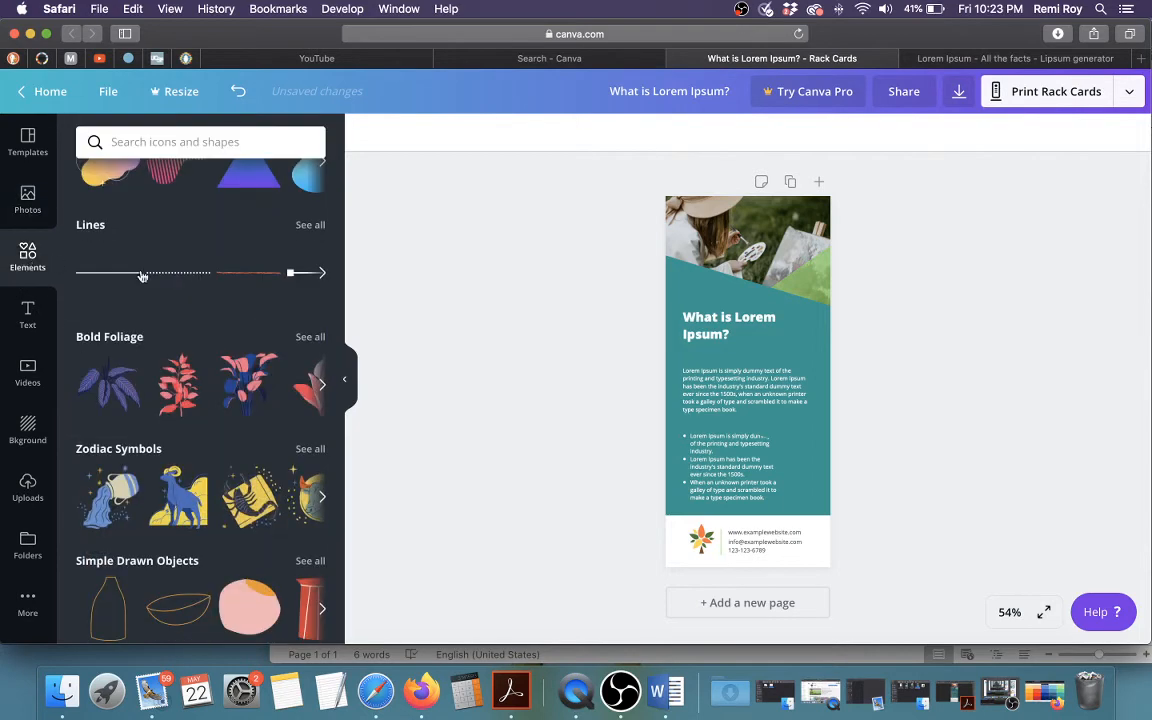
click(105, 274)
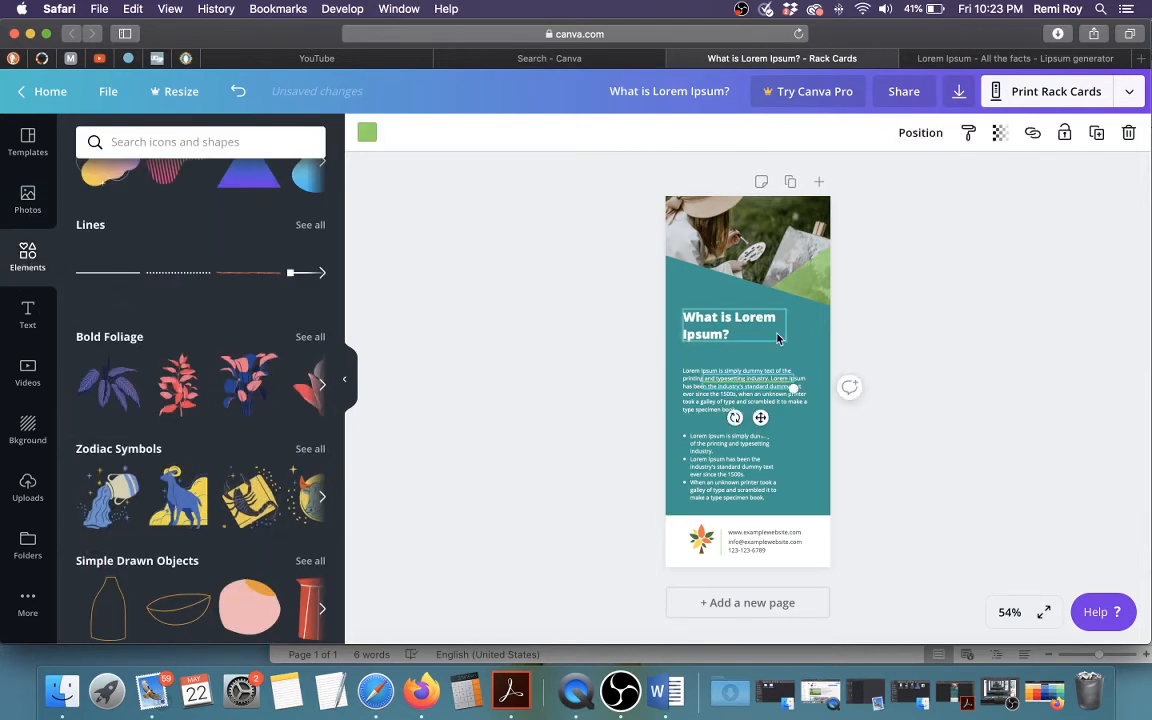
drag(748, 386, 748, 358)
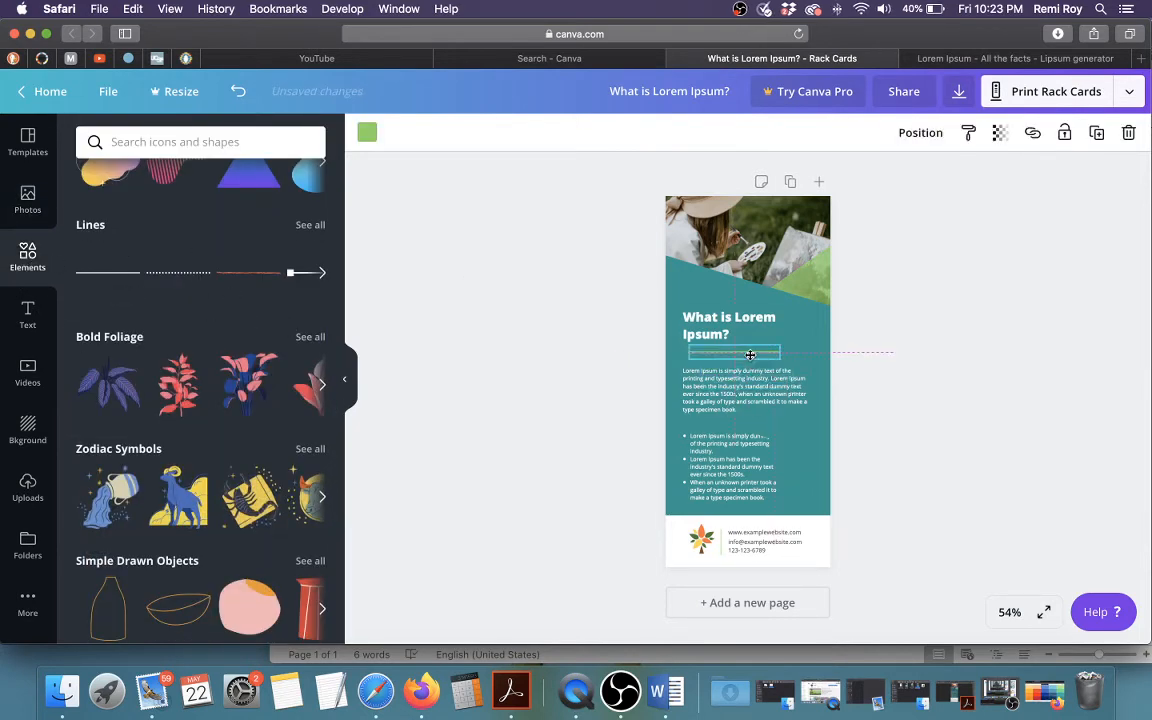
click(364, 132)
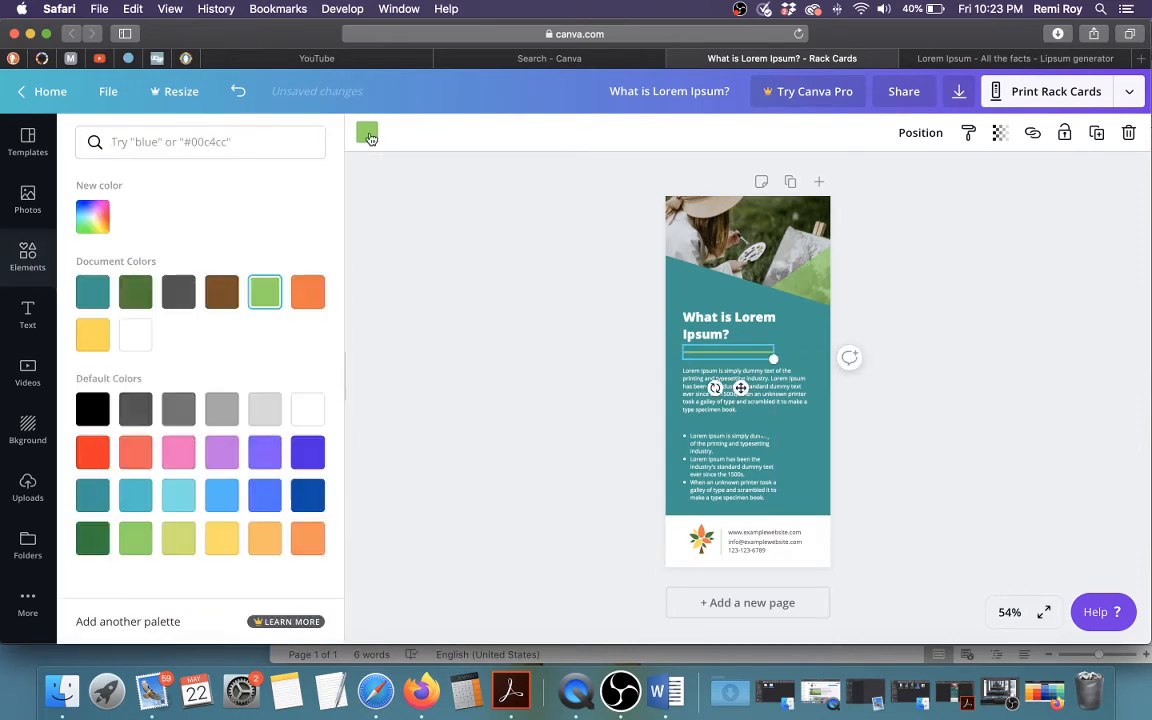
click(442, 262)
click(998, 426)
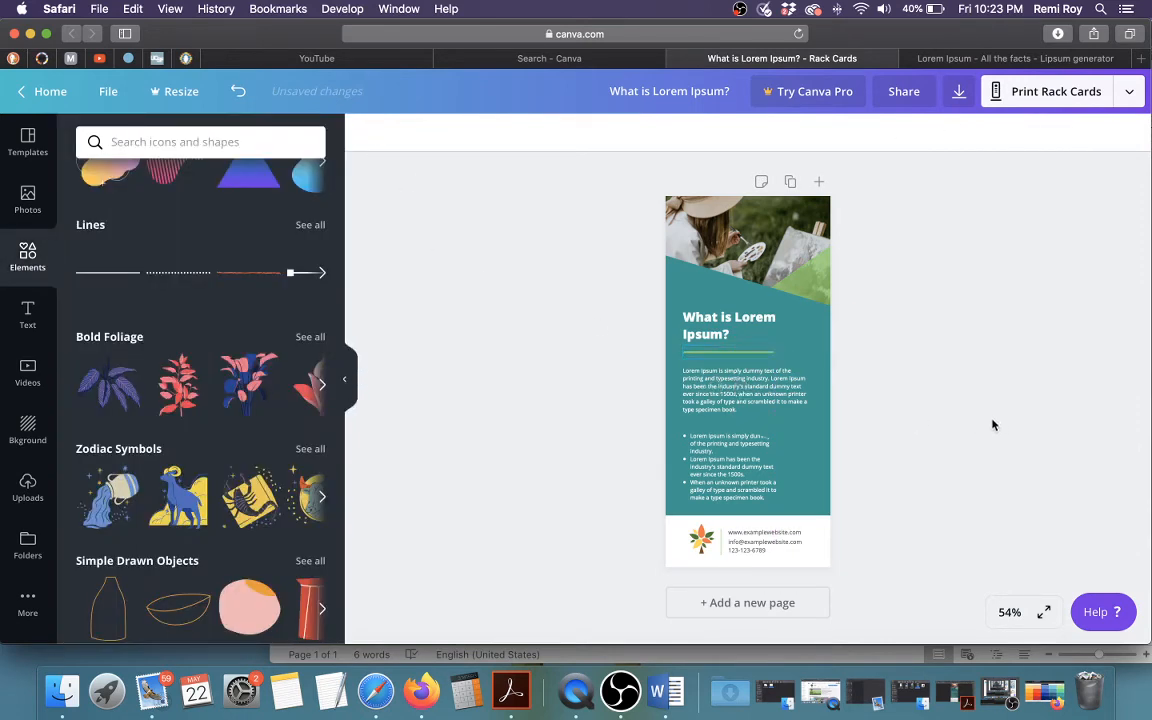
Shorten the green line to just over half its length, duplicate it, and place the copy end to end on its right
click(738, 358)
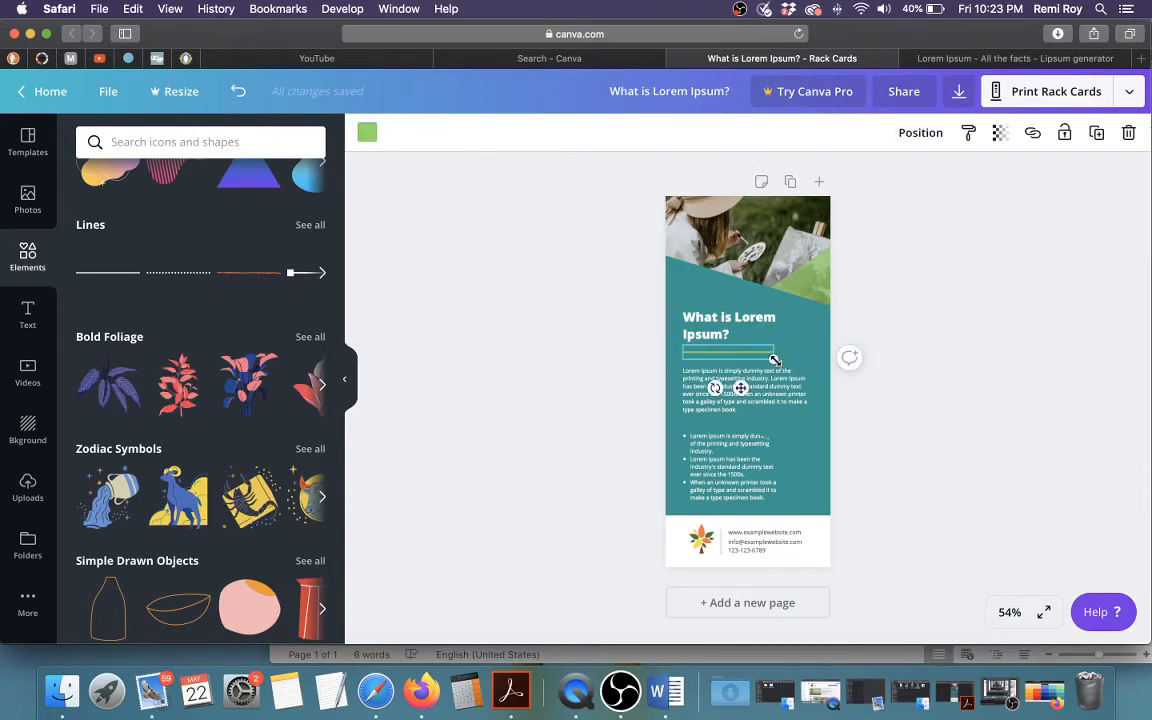
drag(768, 358, 736, 360)
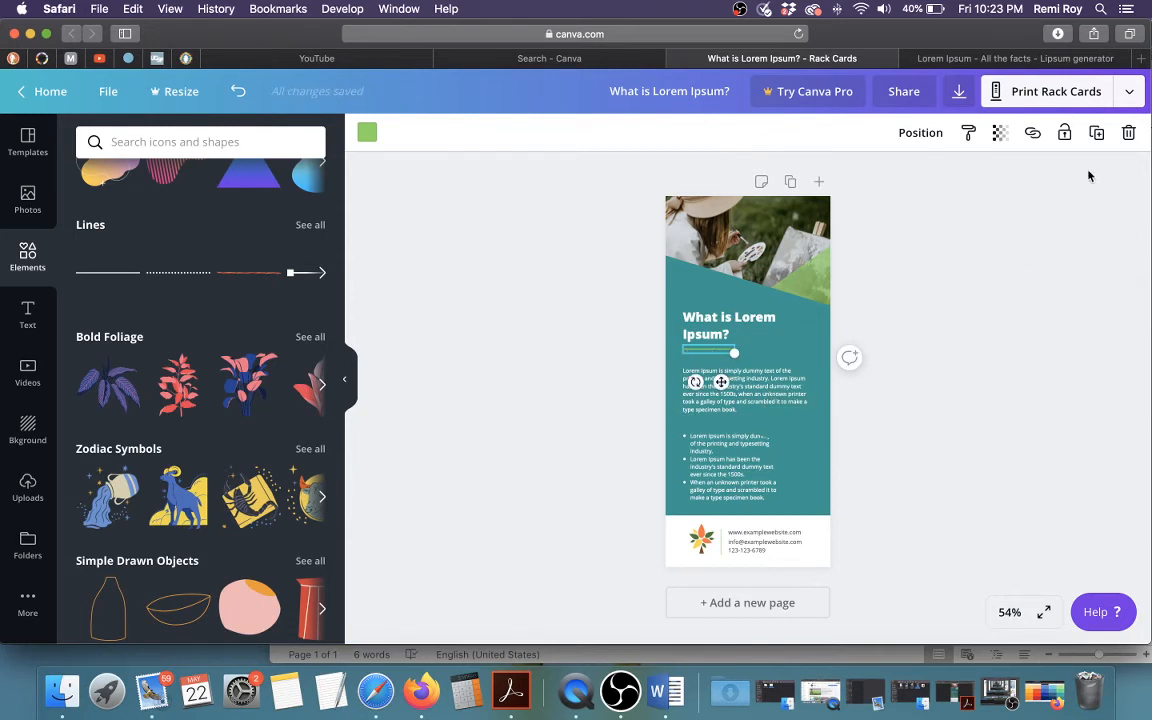
click(1097, 134)
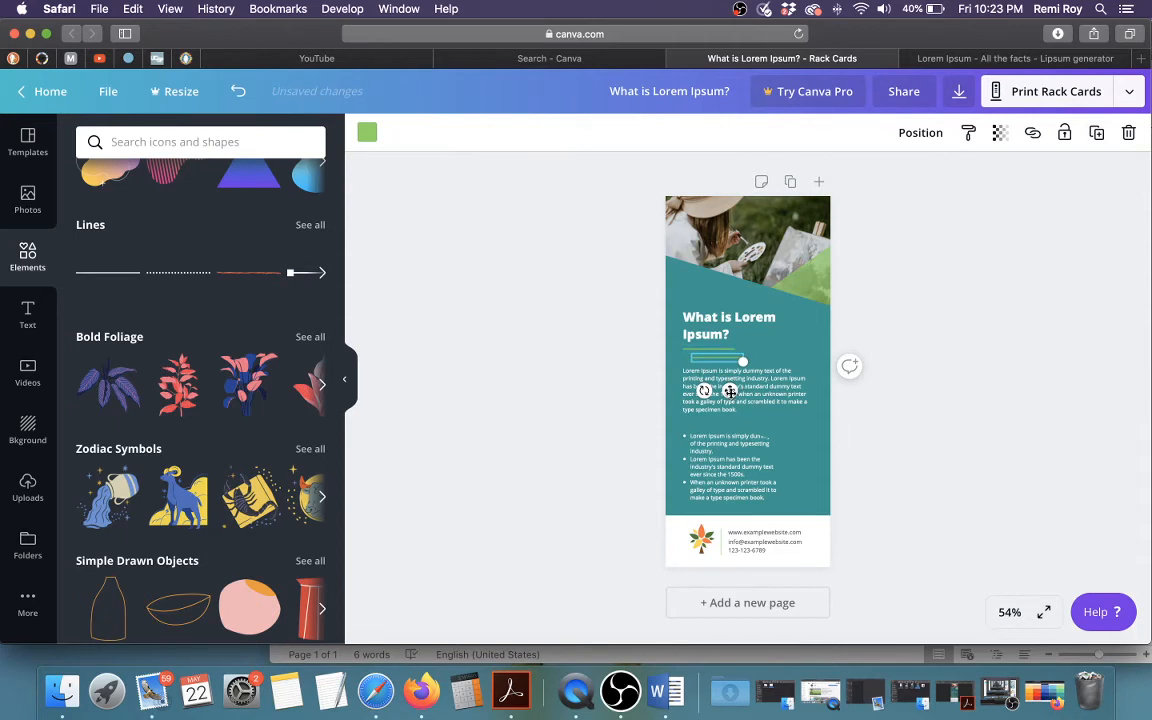
drag(730, 392, 777, 386)
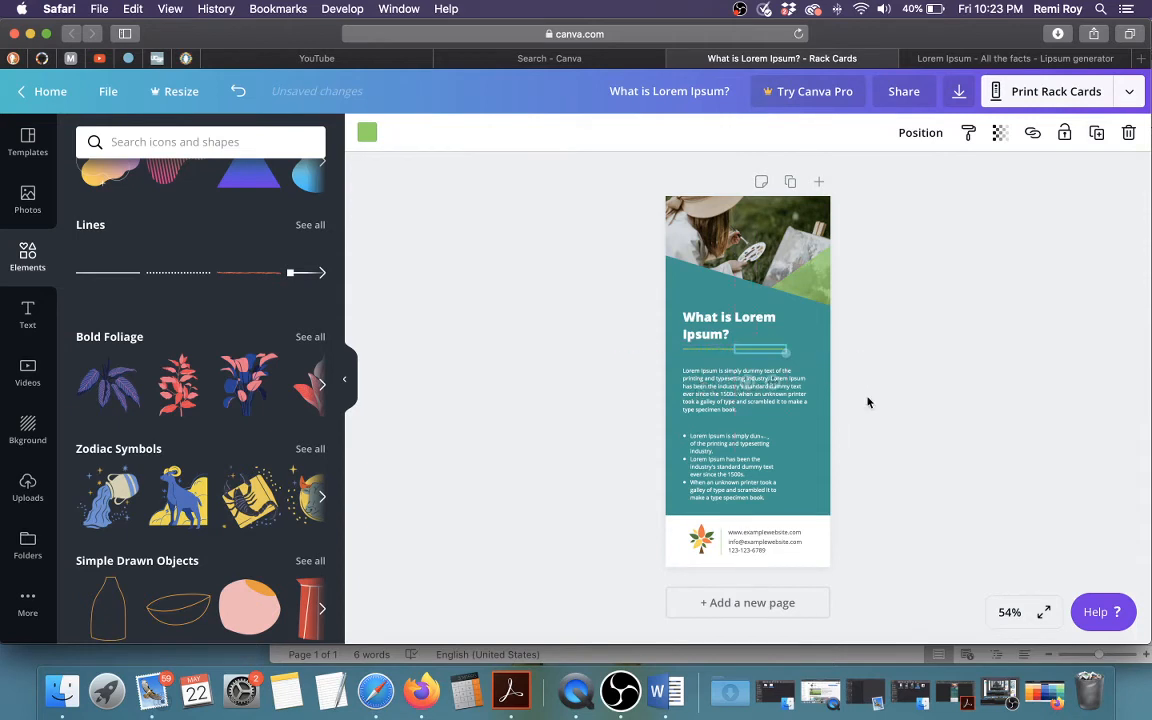
click(933, 413)
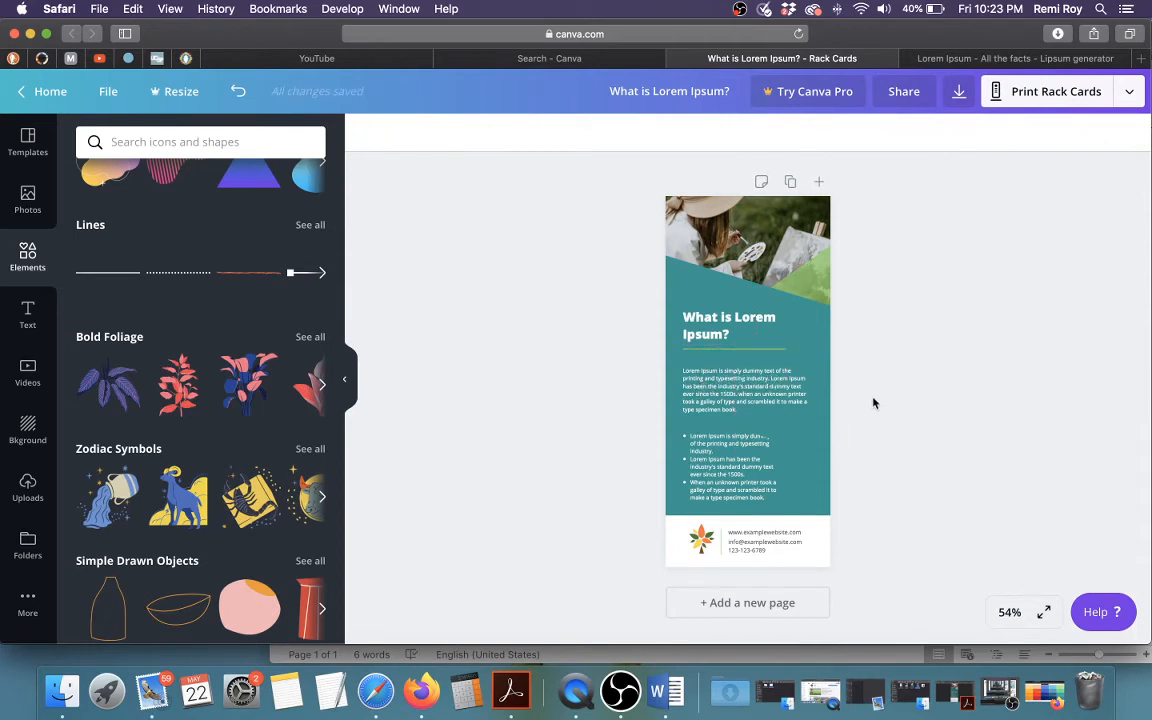
click(728, 330)
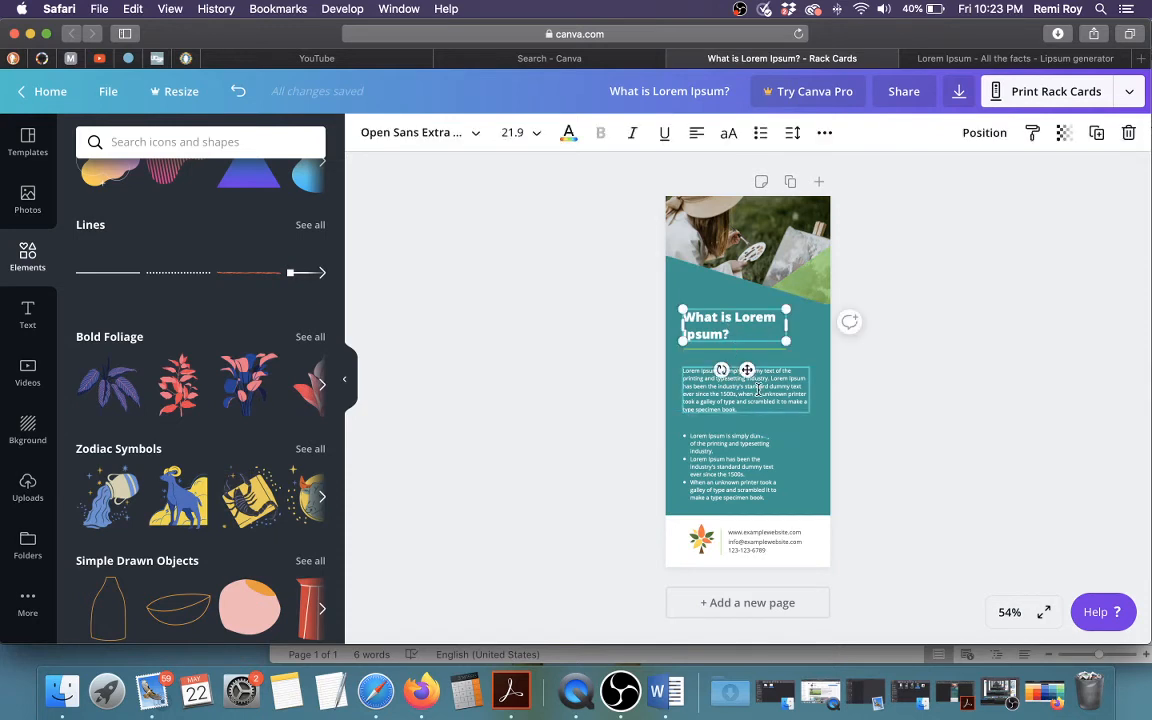
click(1016, 288)
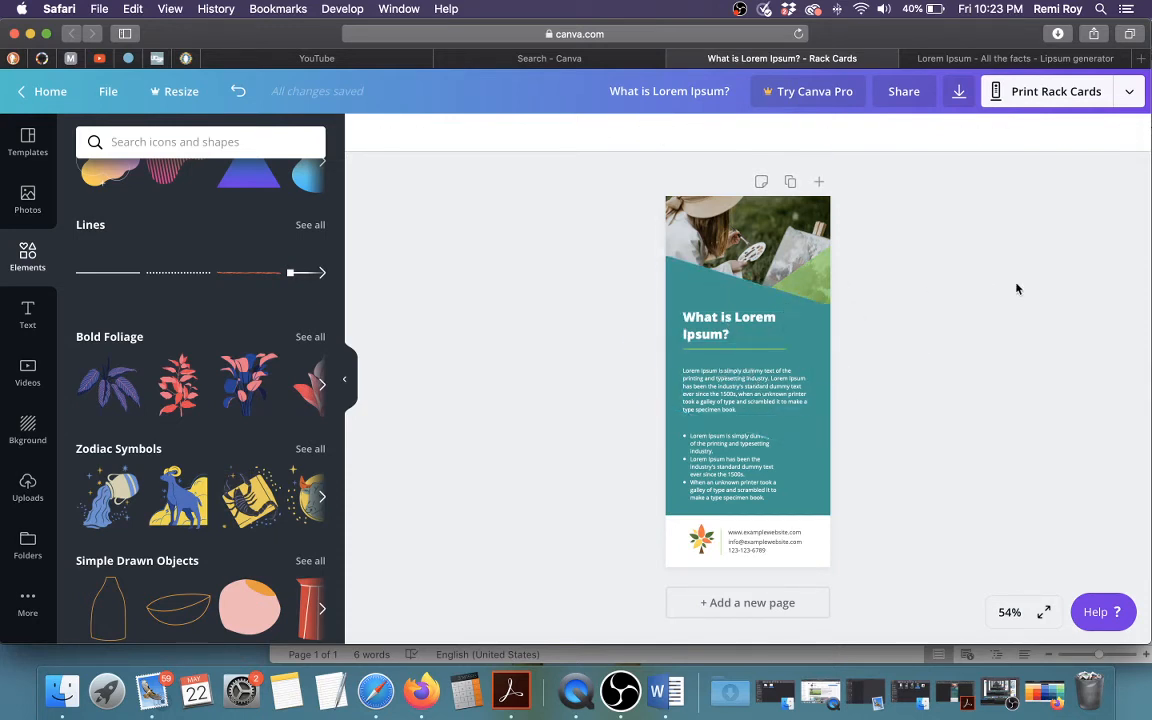
Lock the slanted teal shape in place and move the heading slightly up
click(691, 281)
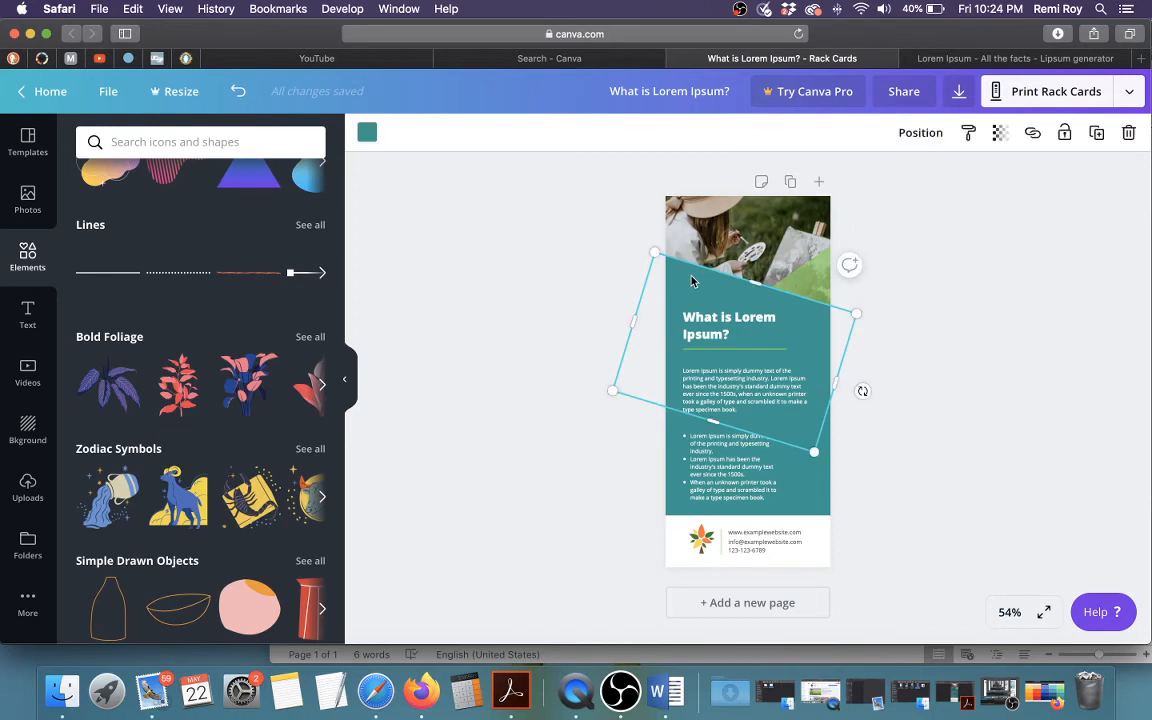
click(1064, 132)
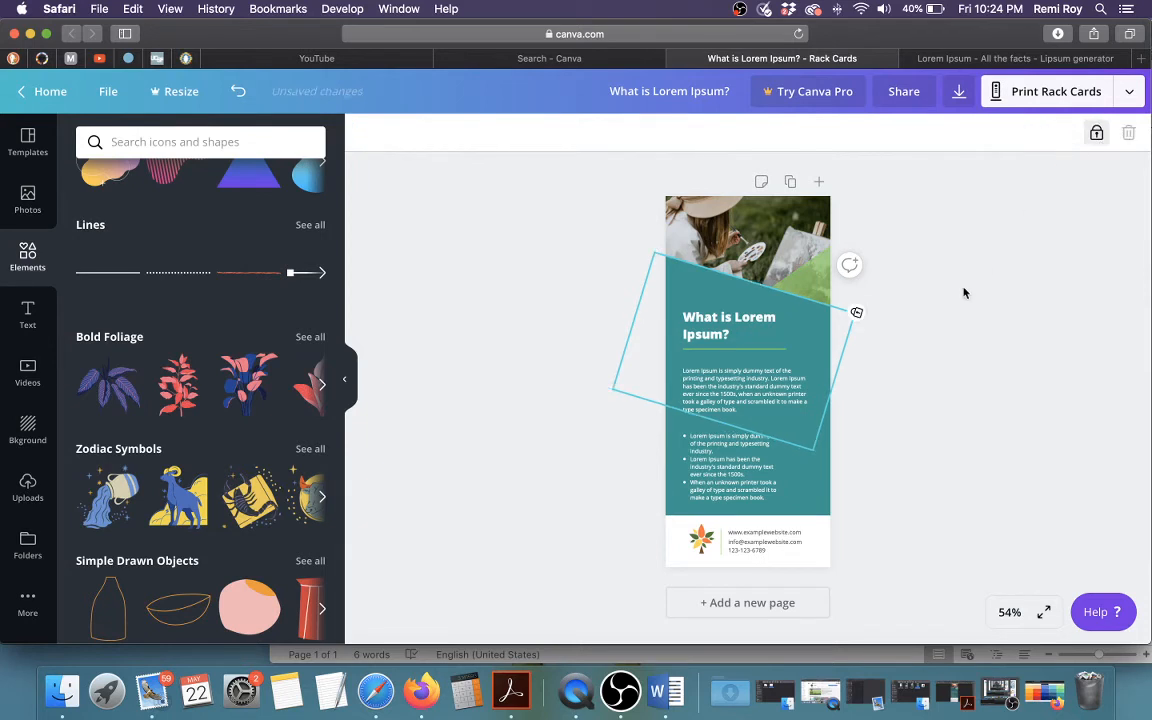
click(964, 292)
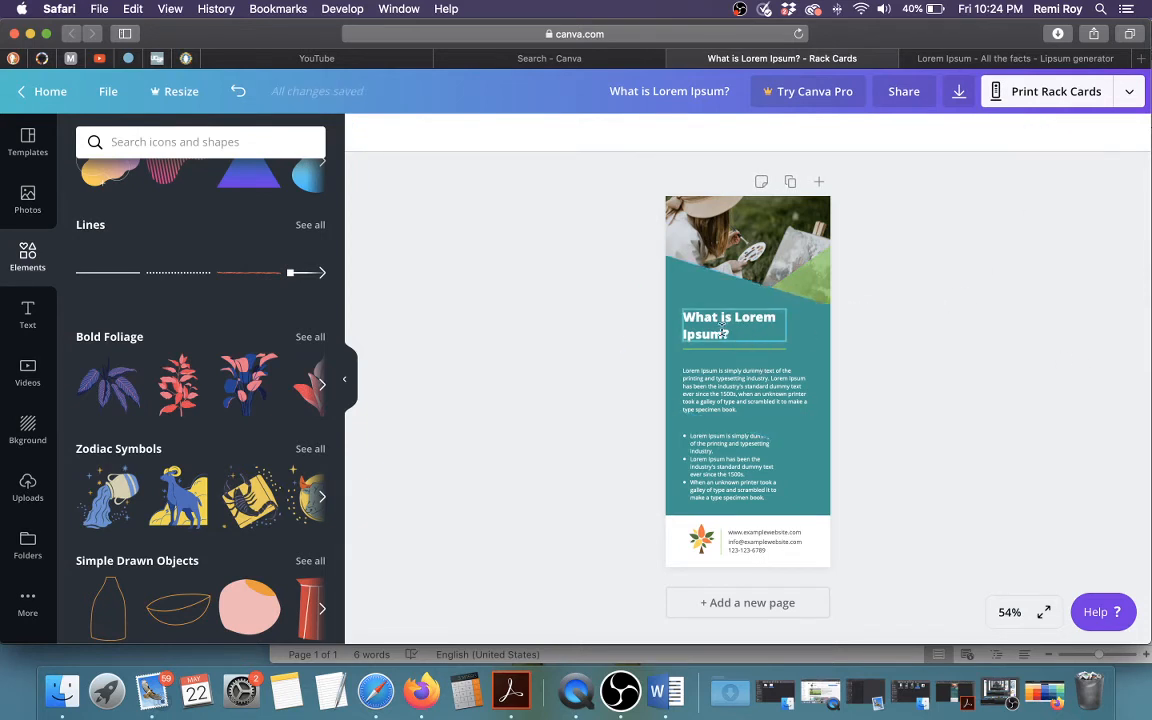
drag(721, 327, 721, 321)
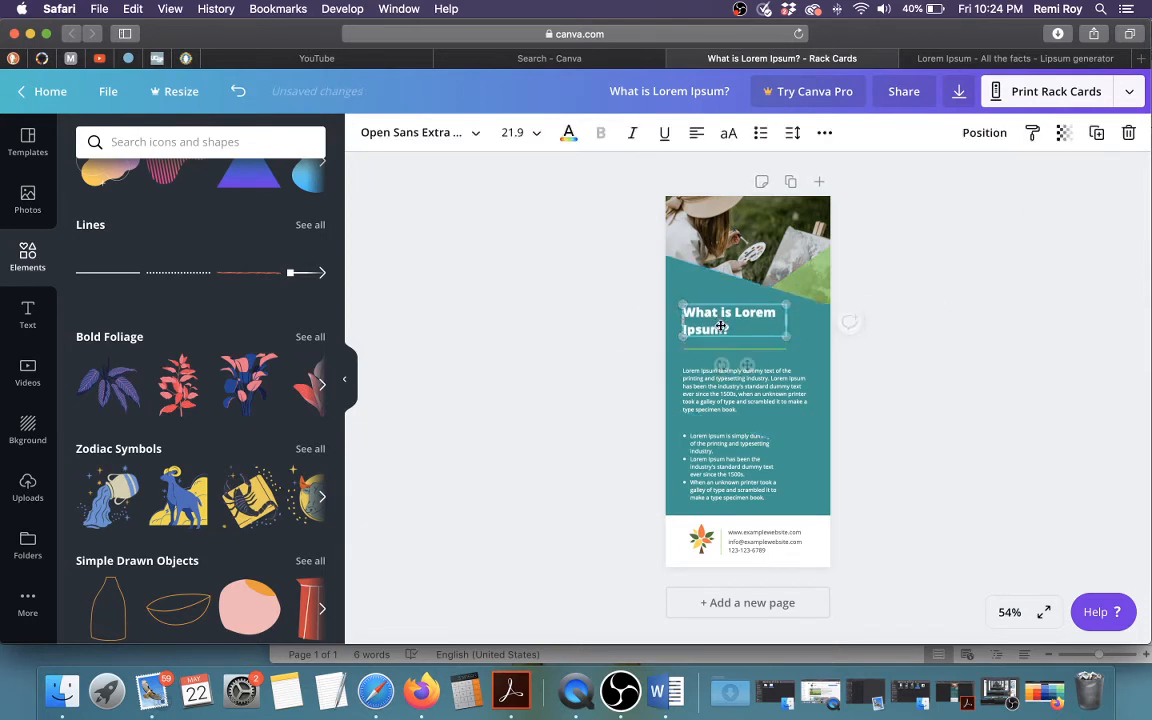
click(961, 365)
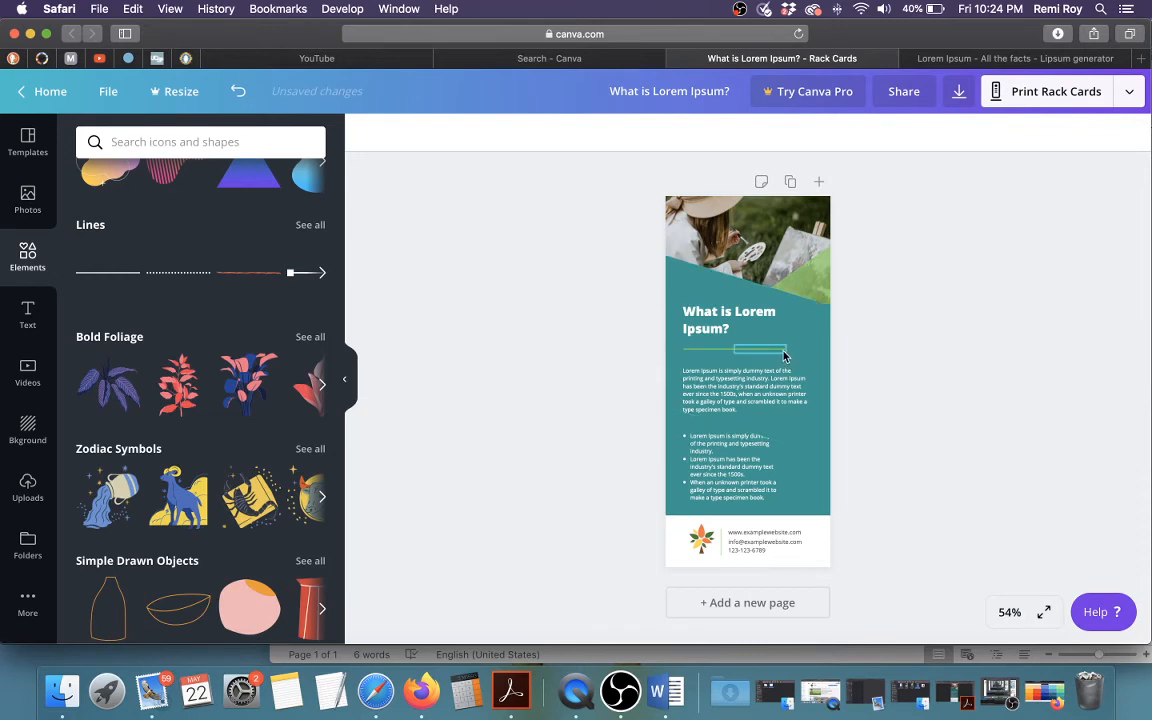
Group the two end-to-end green line segments beneath the heading
click(785, 356)
shift+click(708, 356)
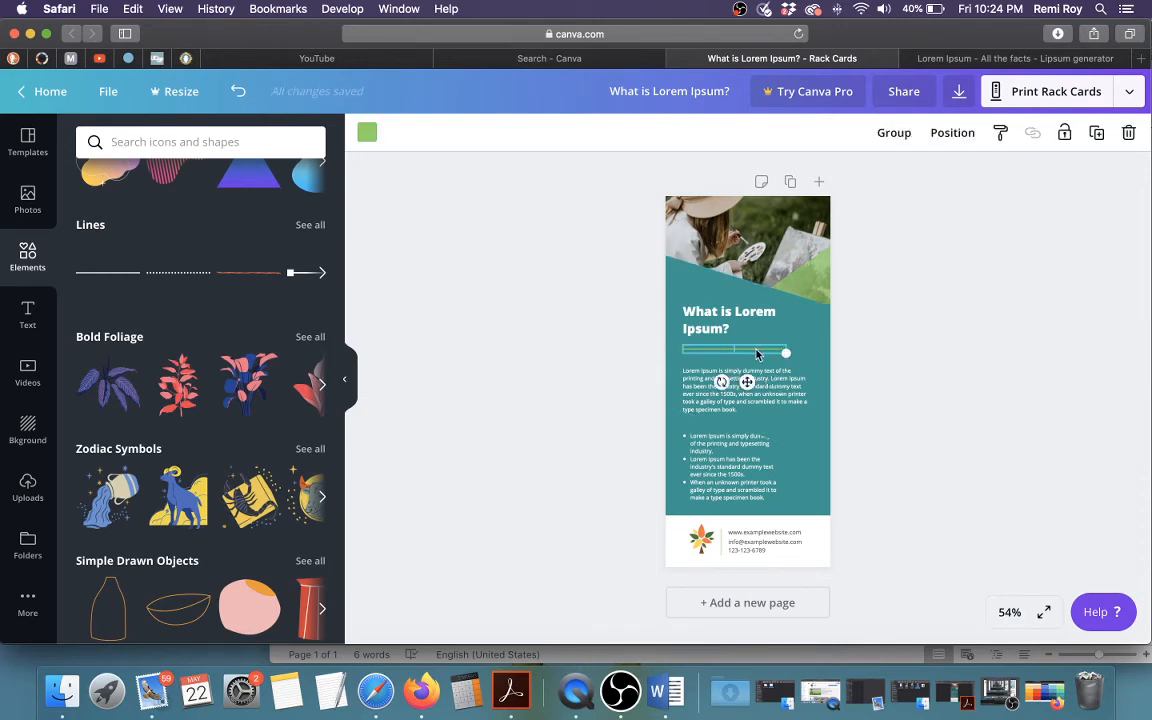
right_click(757, 354)
click(820, 616)
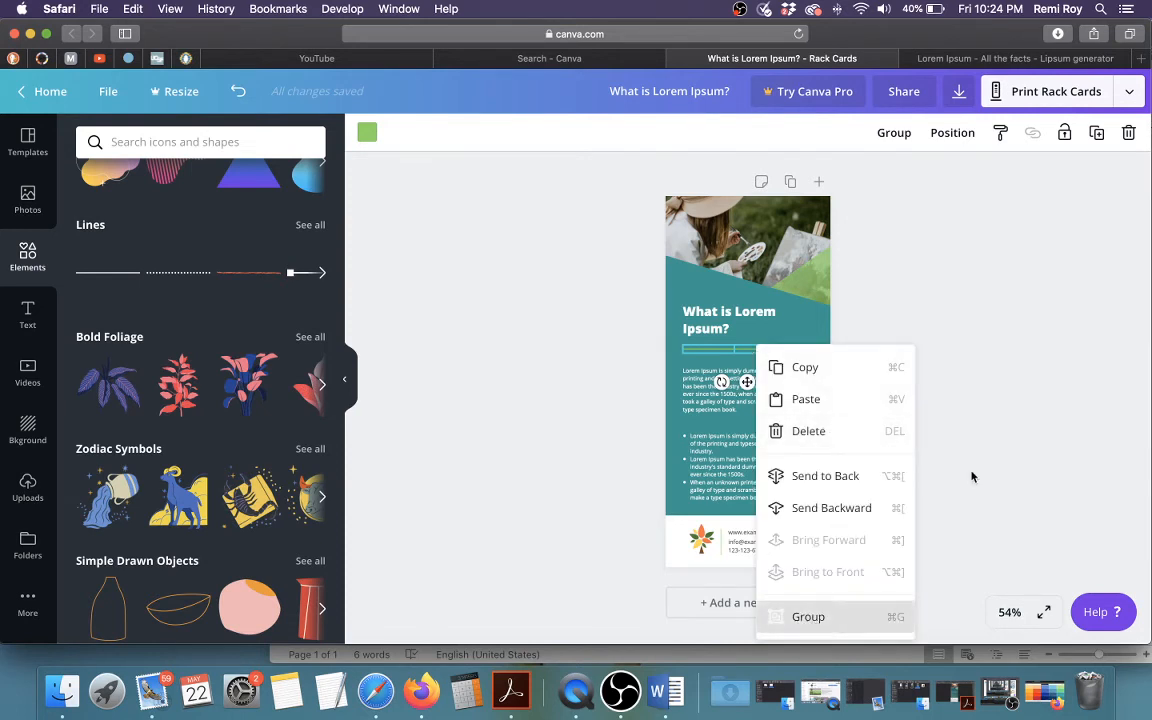
click(1103, 361)
click(743, 356)
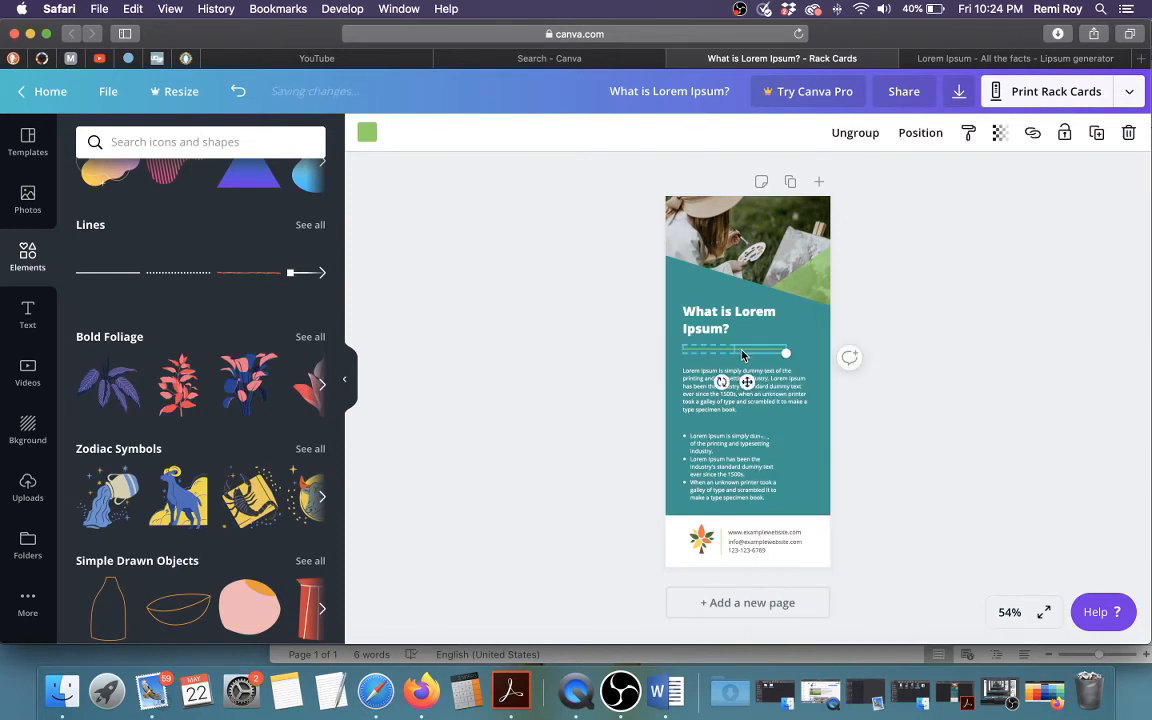
click(890, 350)
Move the paragraph up so it sits closer beneath the green line, keeping its left edge near the heading's
drag(745, 387, 743, 374)
click(974, 393)
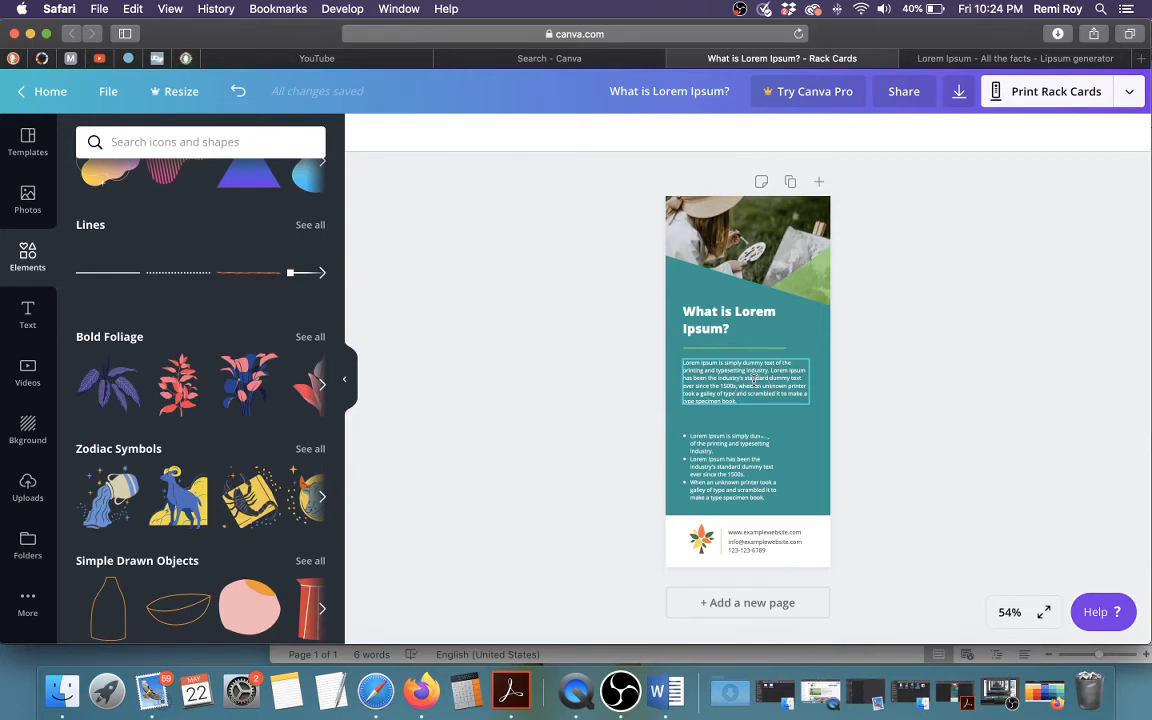
drag(753, 378, 756, 394)
click(985, 378)
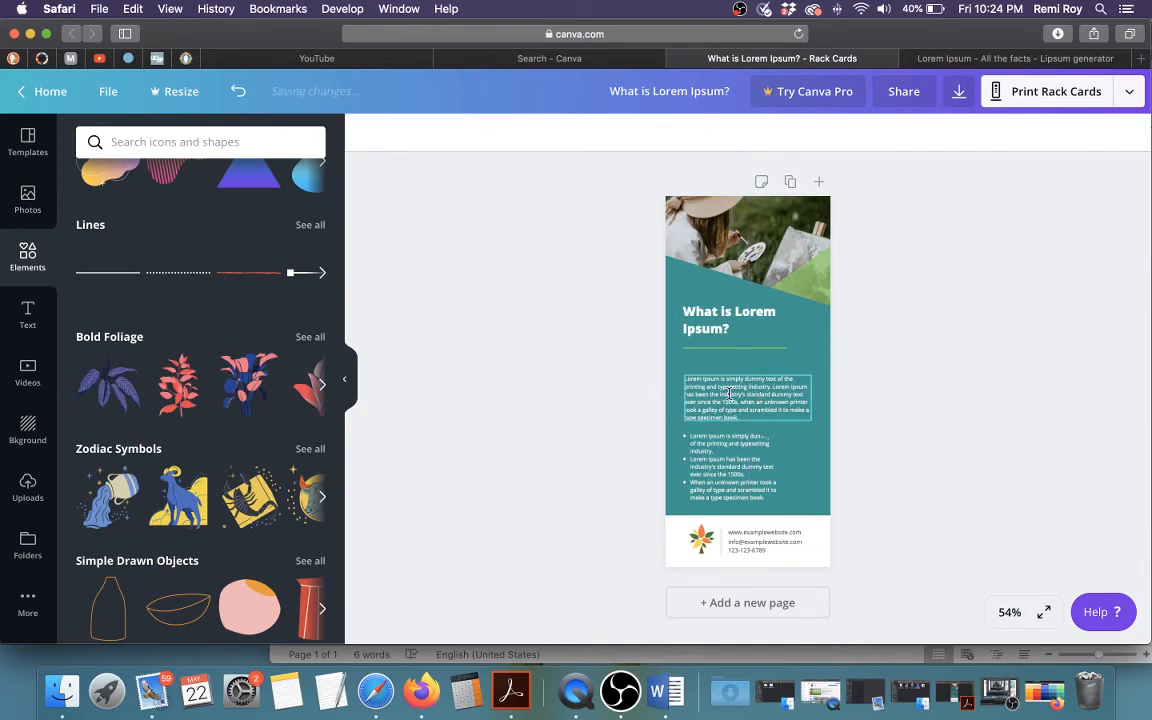
drag(714, 410, 714, 393)
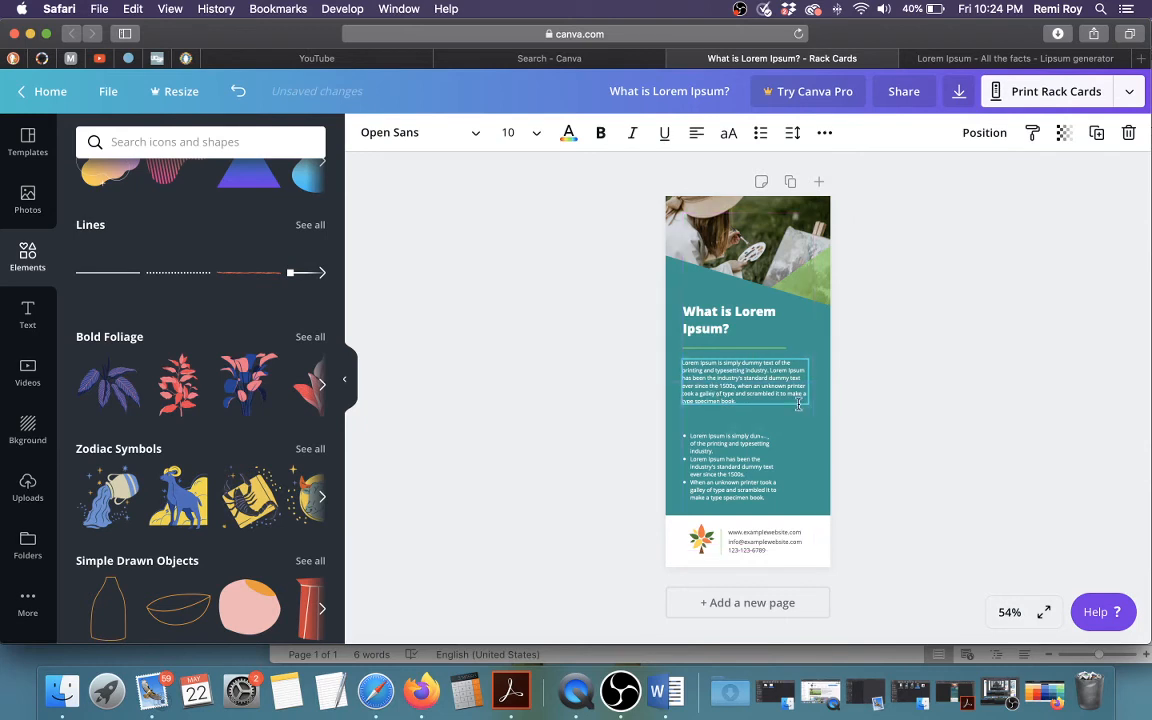
click(956, 439)
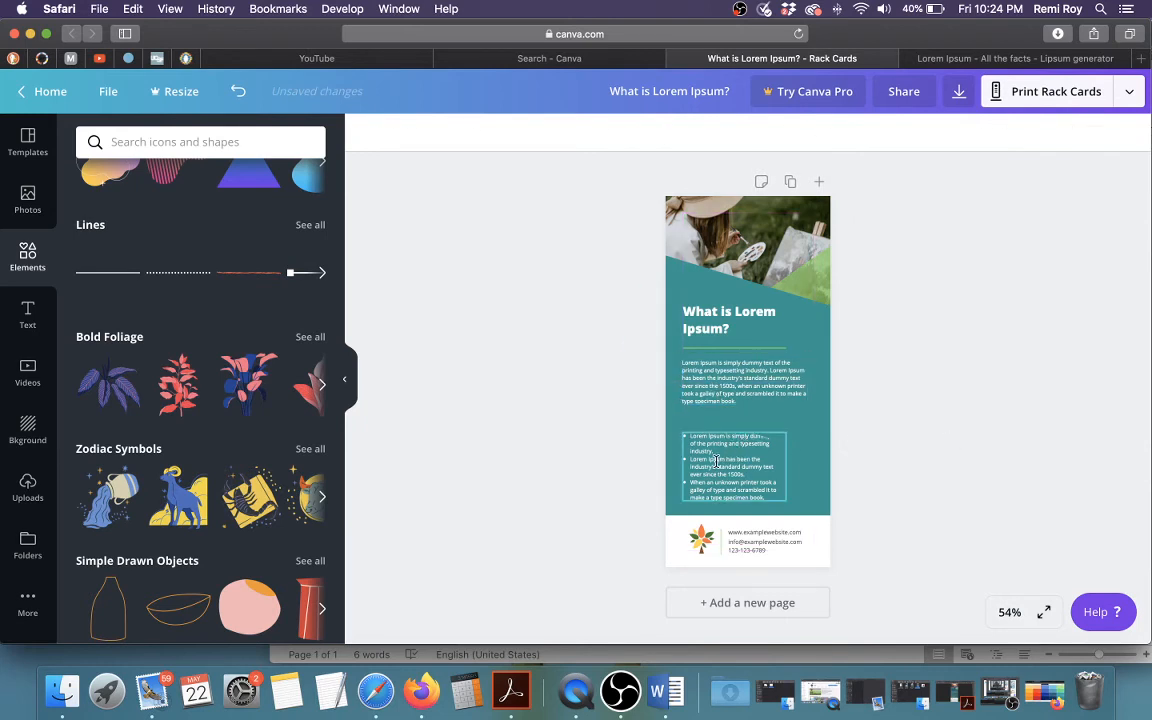
Widen the bulleted list's text box to match the paragraph's width and nudge it slightly down
click(716, 460)
drag(787, 466, 806, 468)
click(951, 476)
click(757, 468)
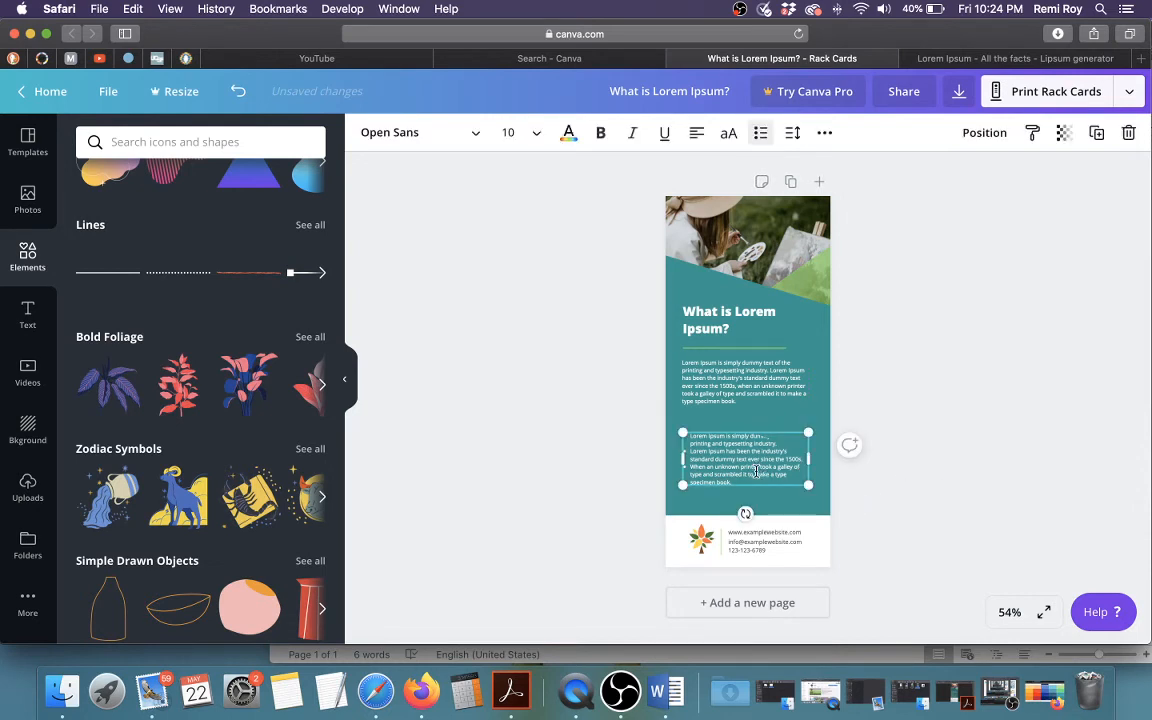
drag(757, 471, 757, 470)
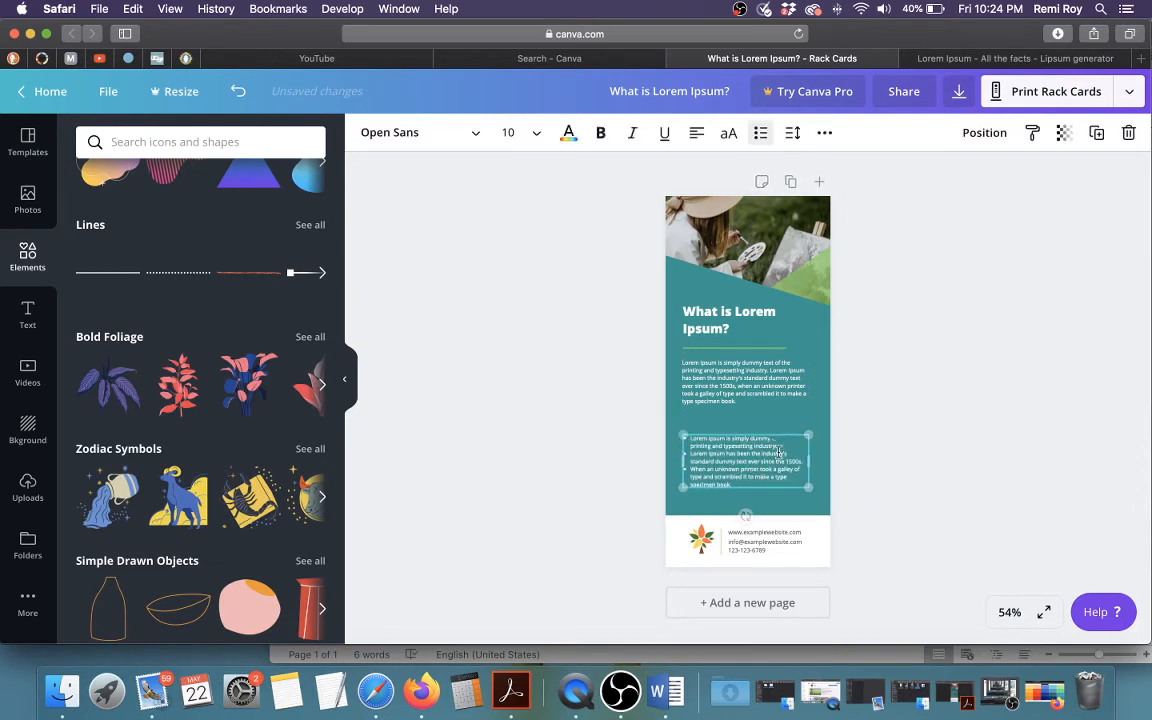
click(918, 406)
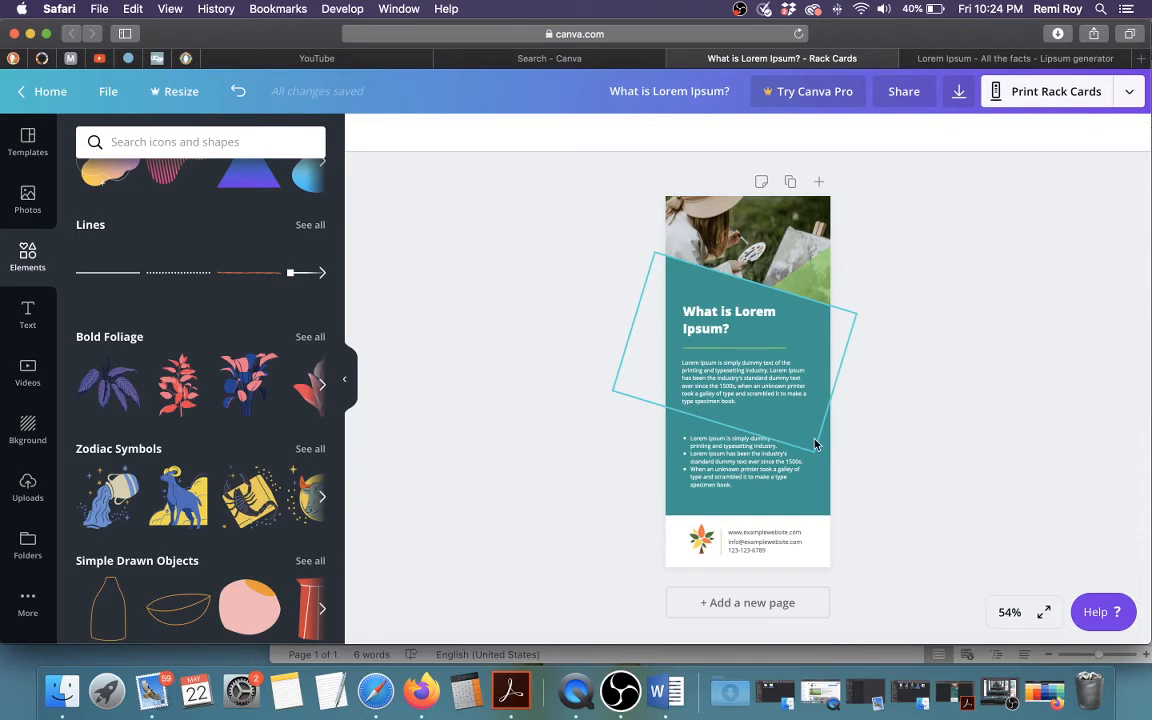
Bring the bulleted list in front of the slanted teal shape and move it slightly up toward the paragraph
click(799, 424)
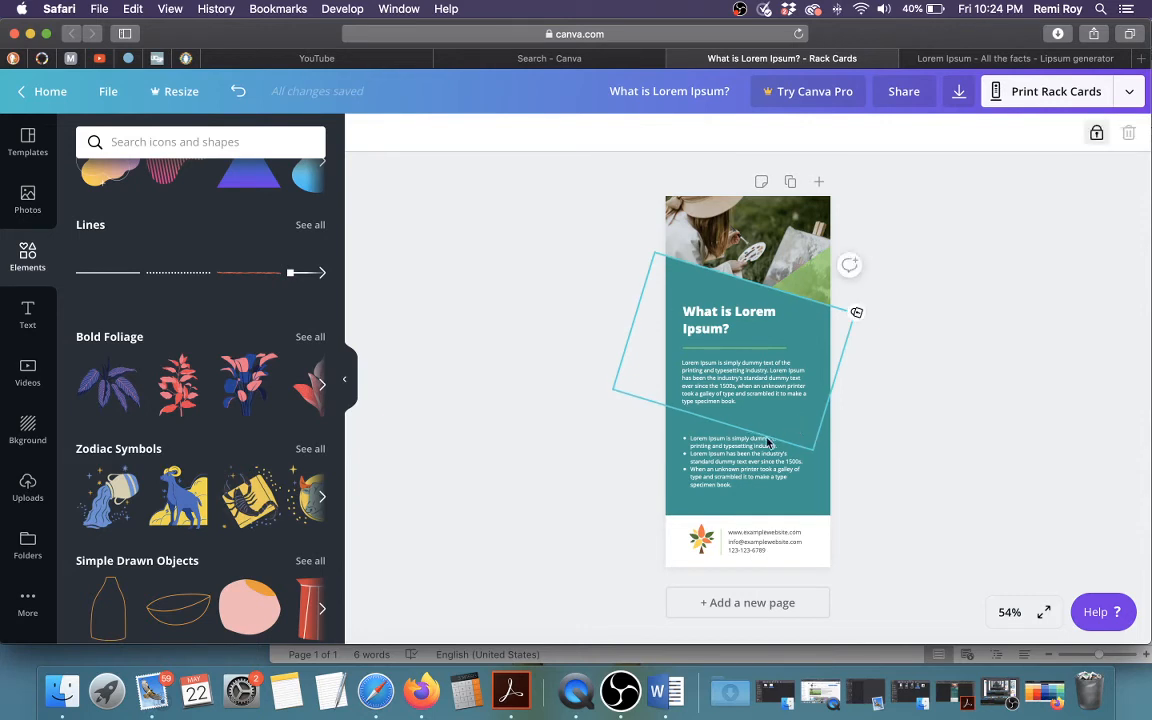
click(770, 445)
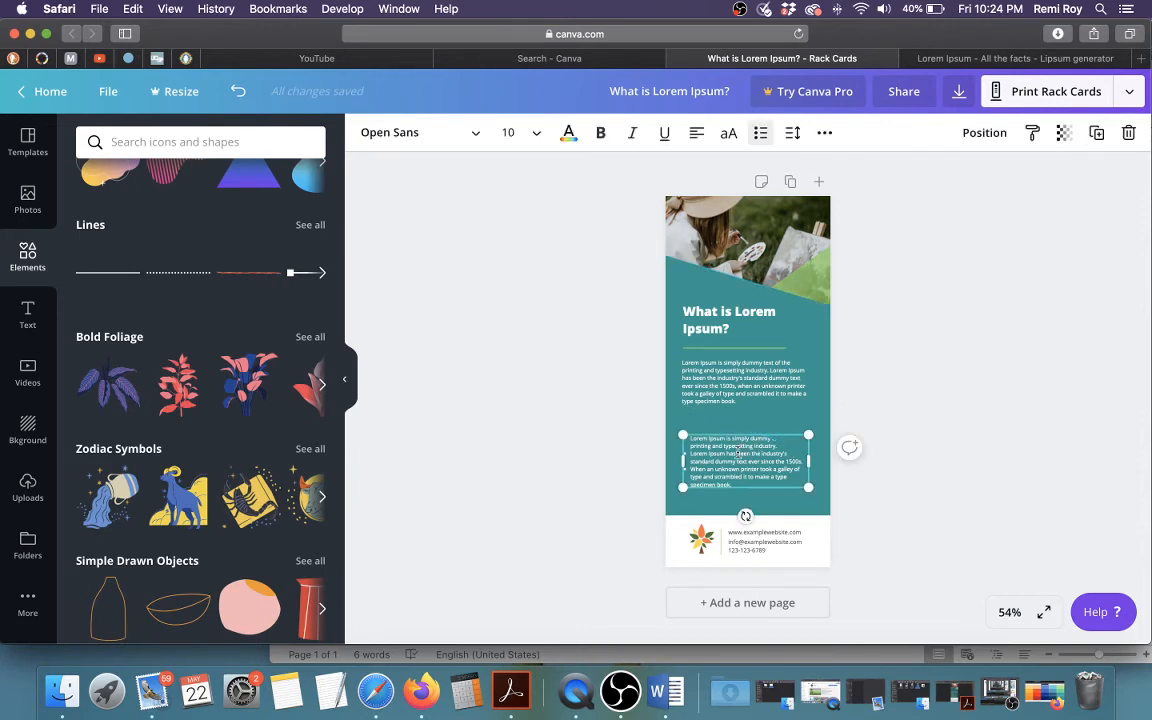
click(1044, 447)
click(737, 446)
click(985, 132)
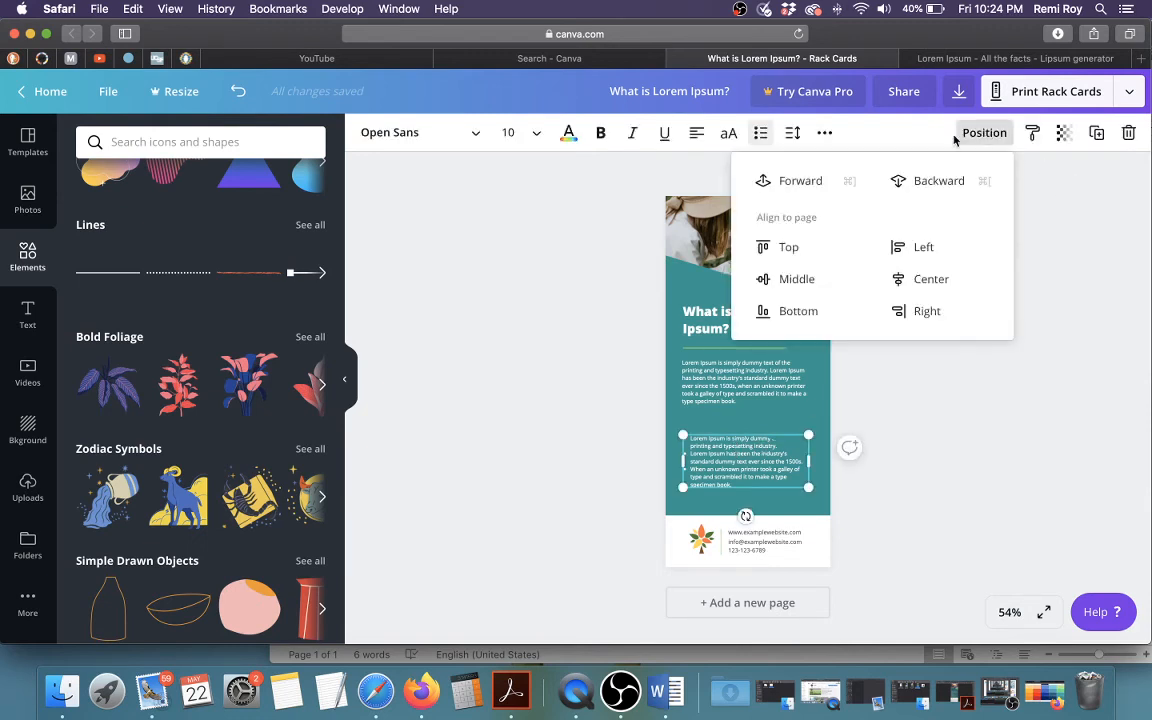
click(806, 183)
click(903, 403)
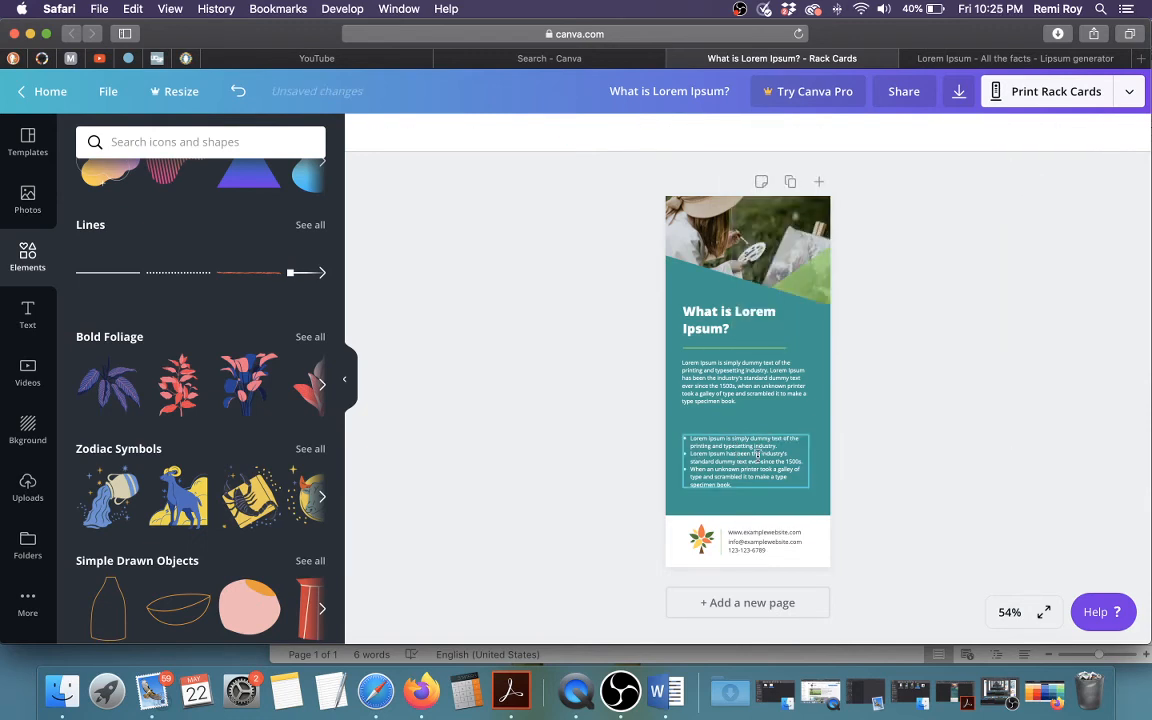
drag(750, 453, 751, 445)
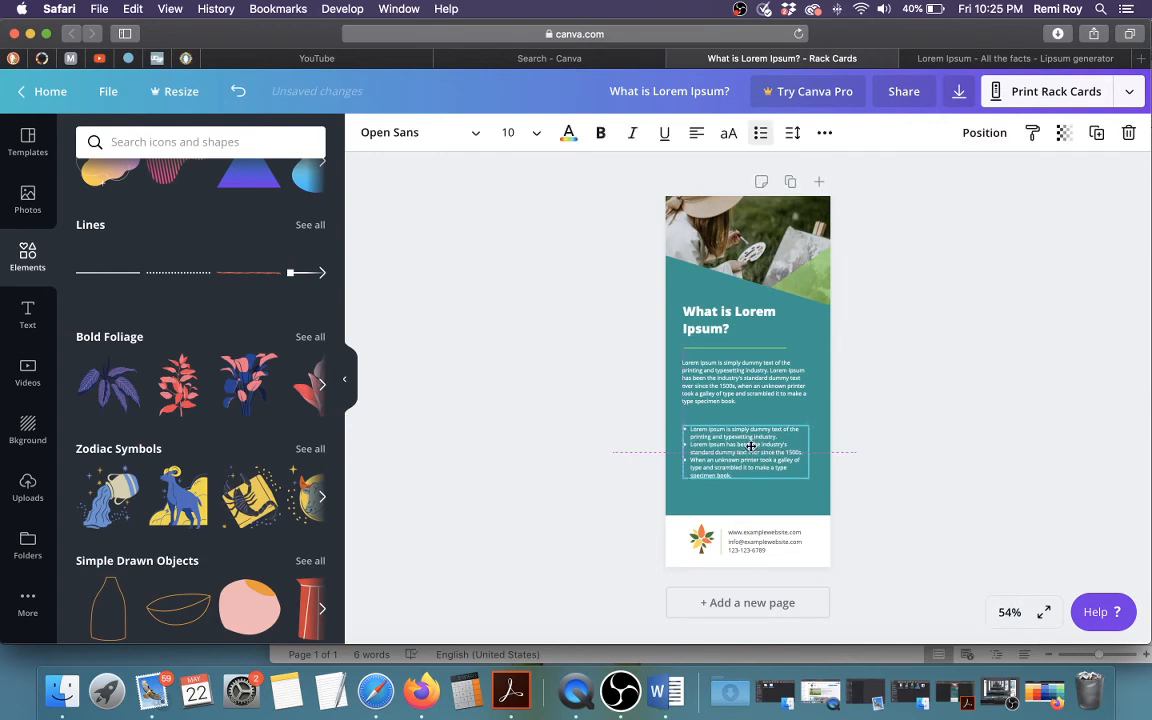
click(956, 471)
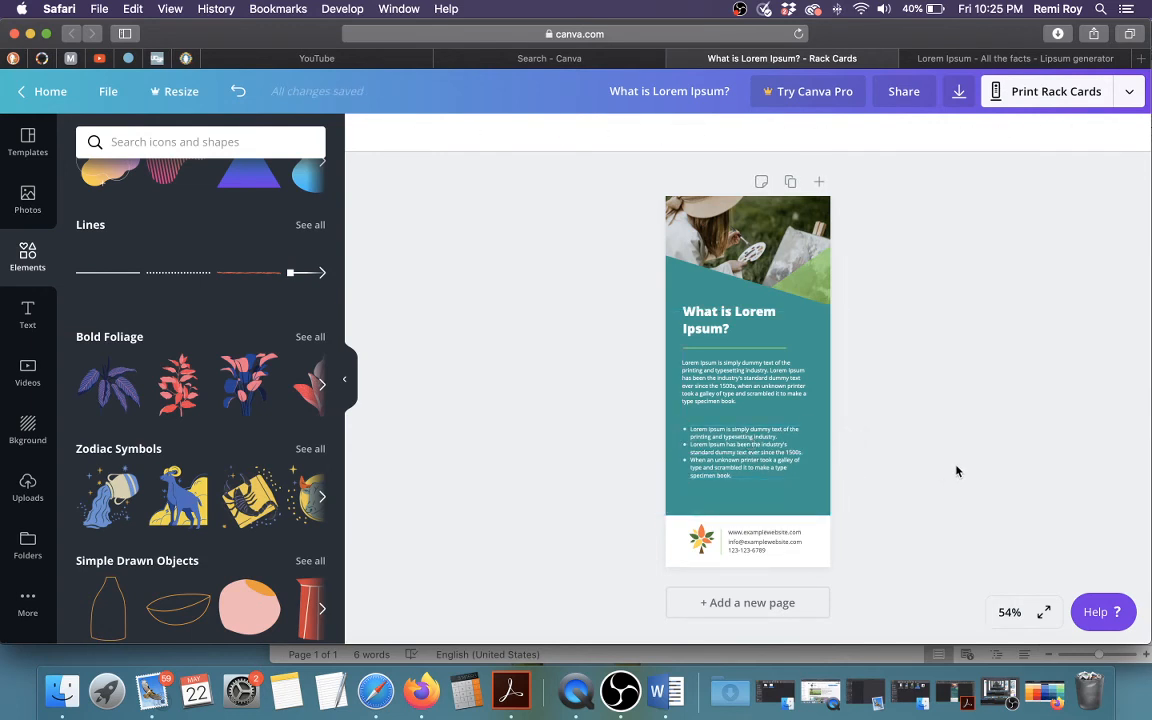
Raise the bottom edge of the teal rectangle to enlarge the white footer, and move the bulleted list slightly up
click(700, 470)
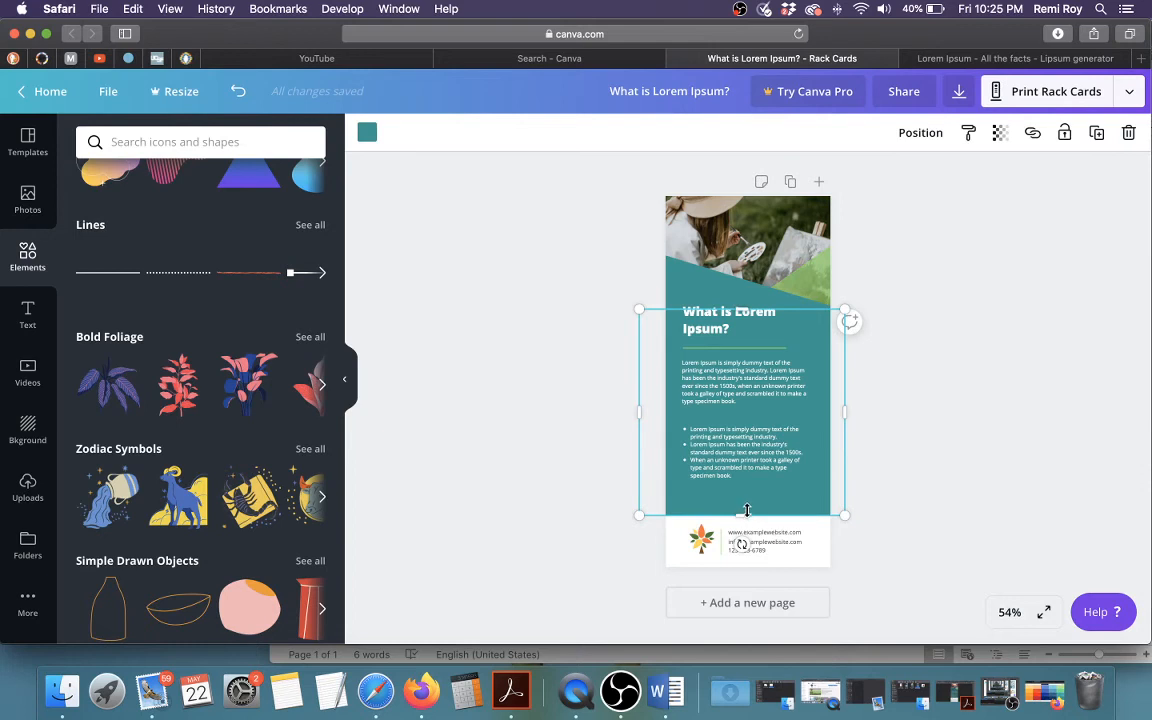
drag(746, 510, 746, 505)
click(930, 483)
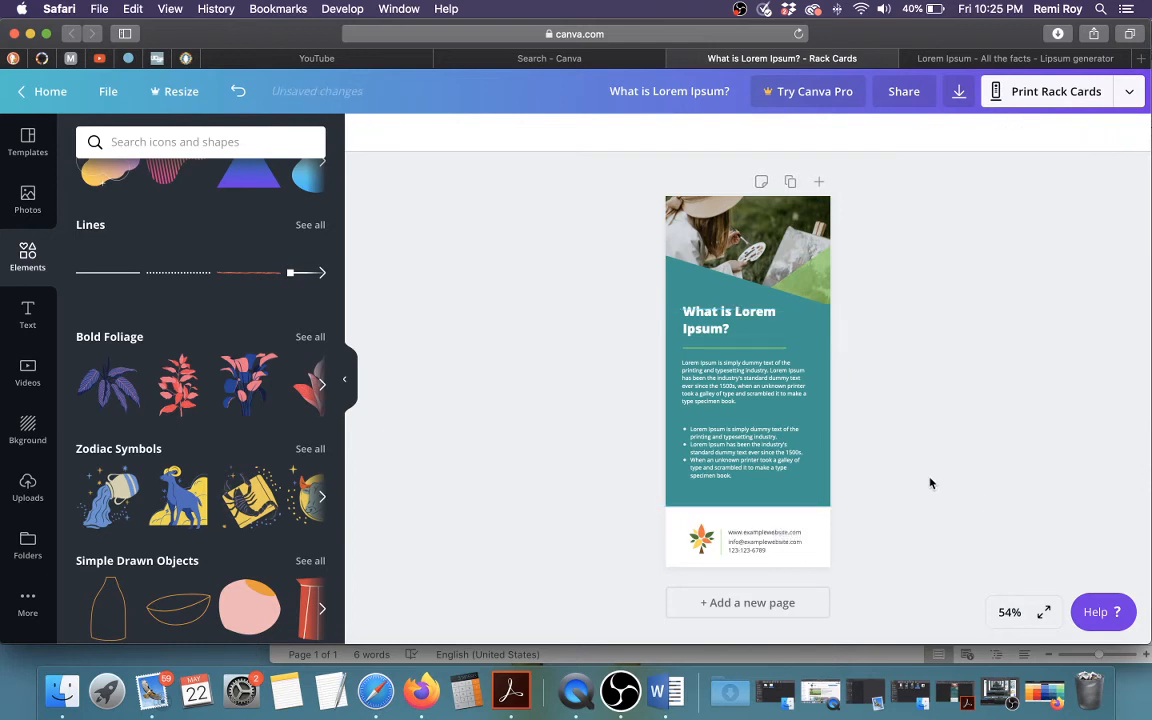
click(726, 442)
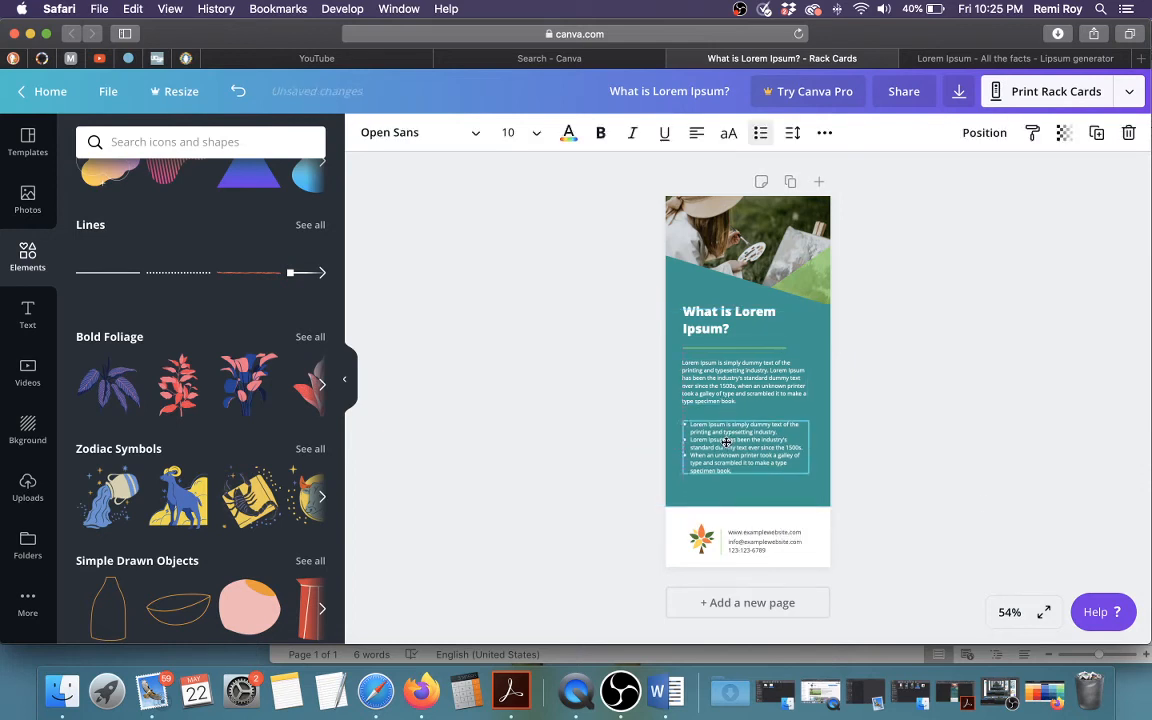
click(998, 445)
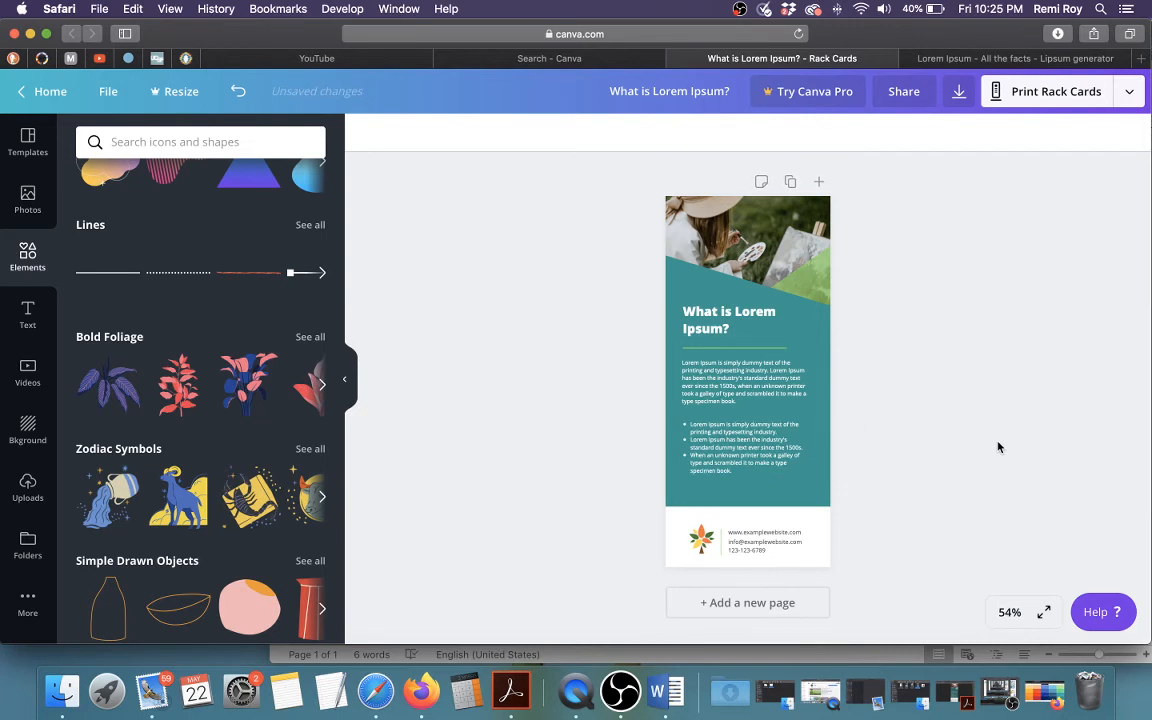
click(724, 429)
click(758, 495)
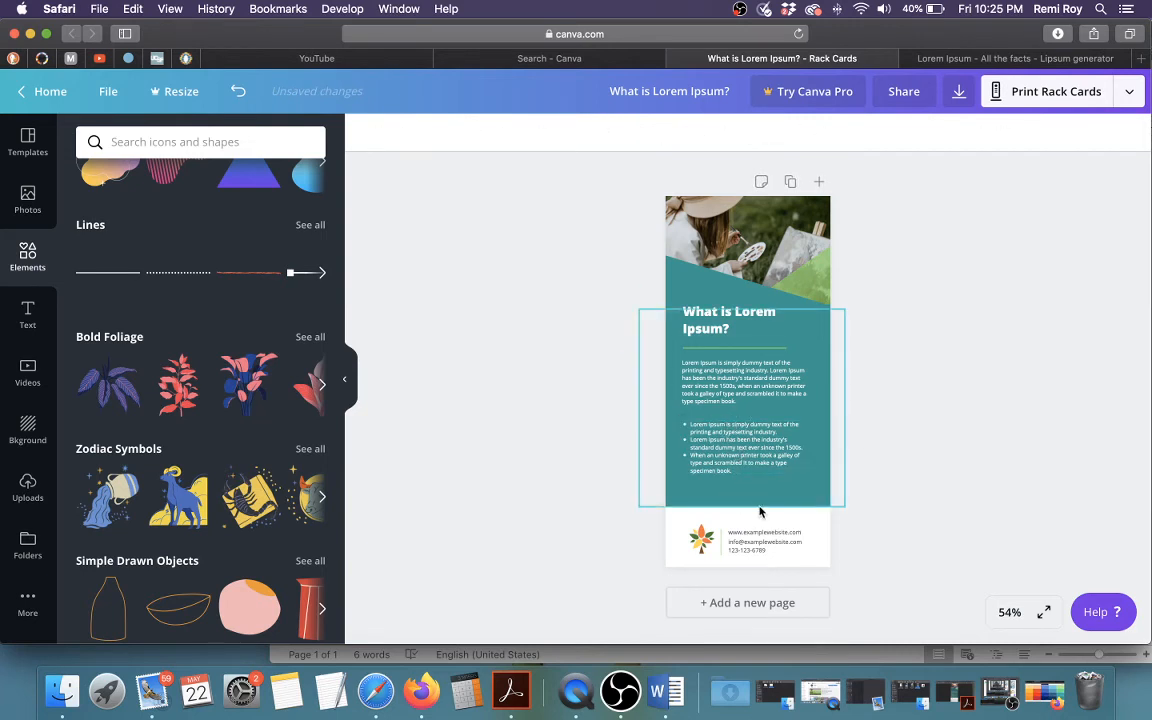
drag(744, 503, 744, 505)
click(940, 459)
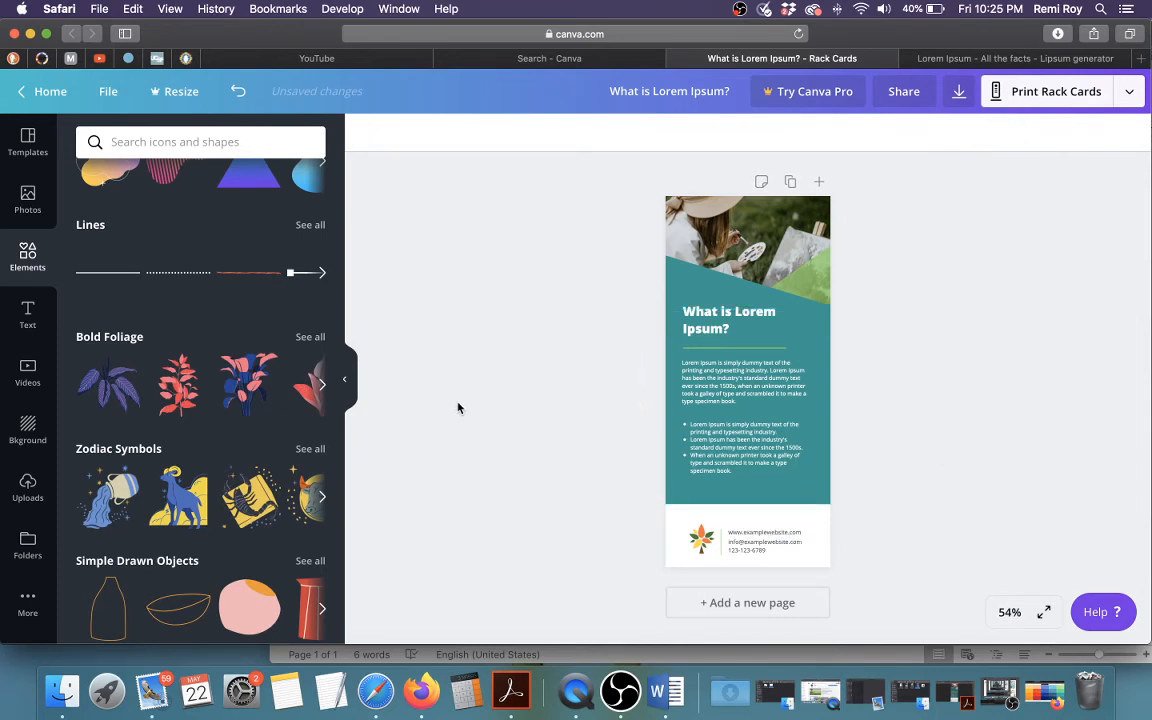
Unlock the slanted teal shape and shift everything above the footer down together until the teal edge nearly reaches the footer logo
click(679, 280)
click(566, 275)
drag(608, 244, 897, 489)
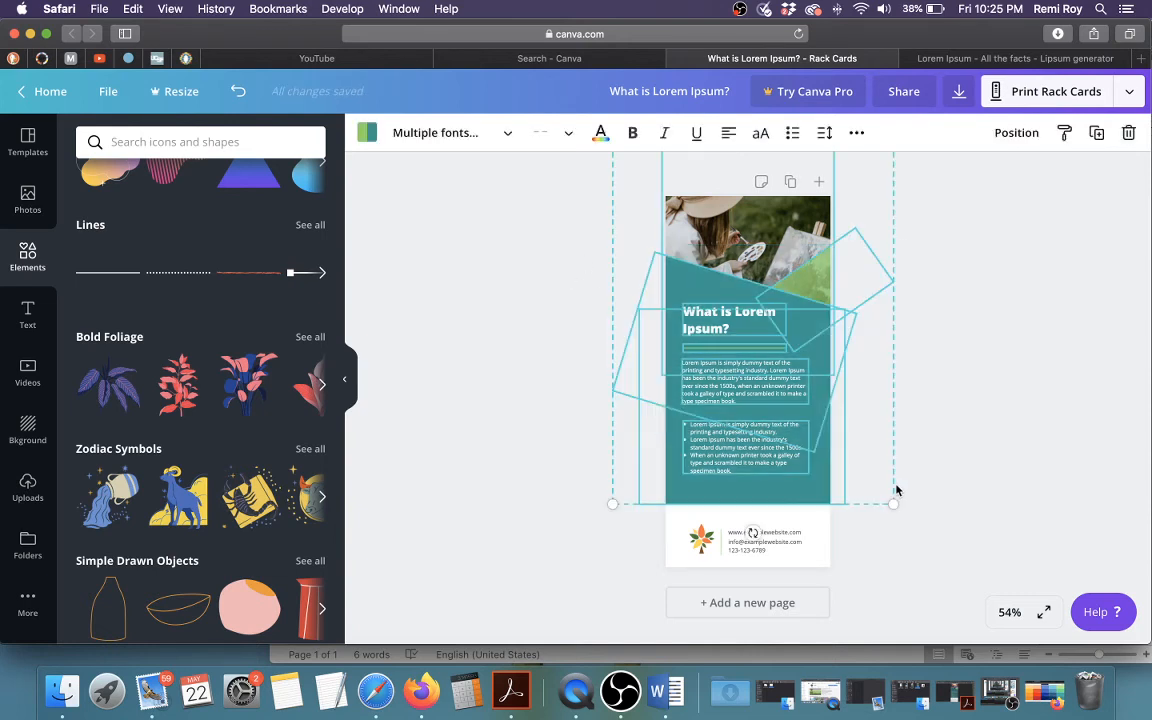
key(Down)
key(Down)
key(Down)
key(Down)
key(Down)
key(Down)
key(Down)
key(Down)
key(Down)
key(Down)
key(Down)
key(Down)
key(Down)
key(Down)
key(Down)
key(Down)
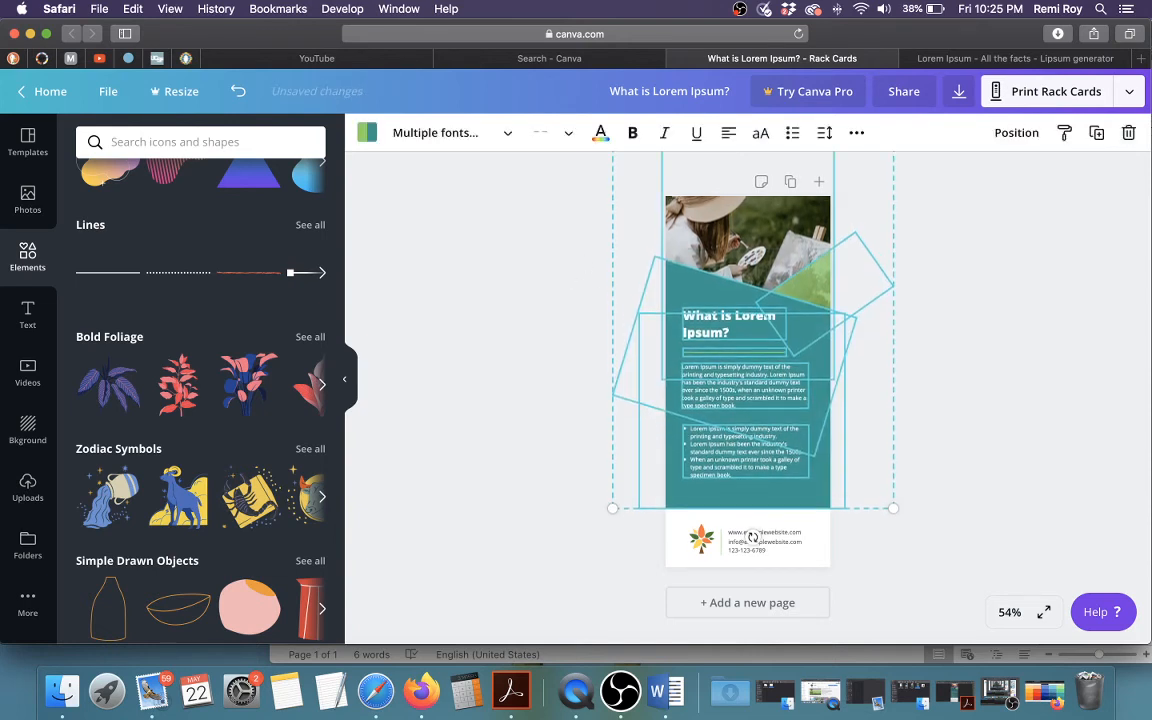
key(Down)
key(Down)
key(Down)
key(Down)
key(Down)
key(Down)
key(Down)
key(Down)
key(Down)
key(Down)
key(Down)
key(Down)
key(Down)
key(Down)
key(Down)
key(Down)
key(Down)
key(Down)
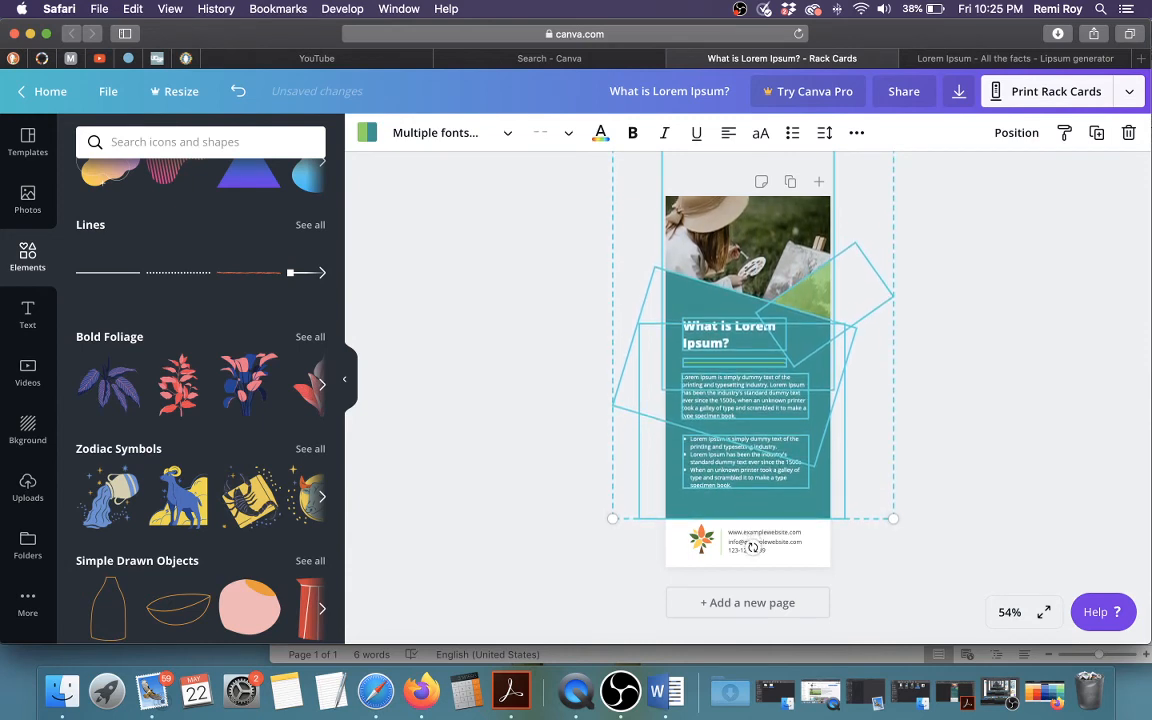
key(Down)
key(Down)
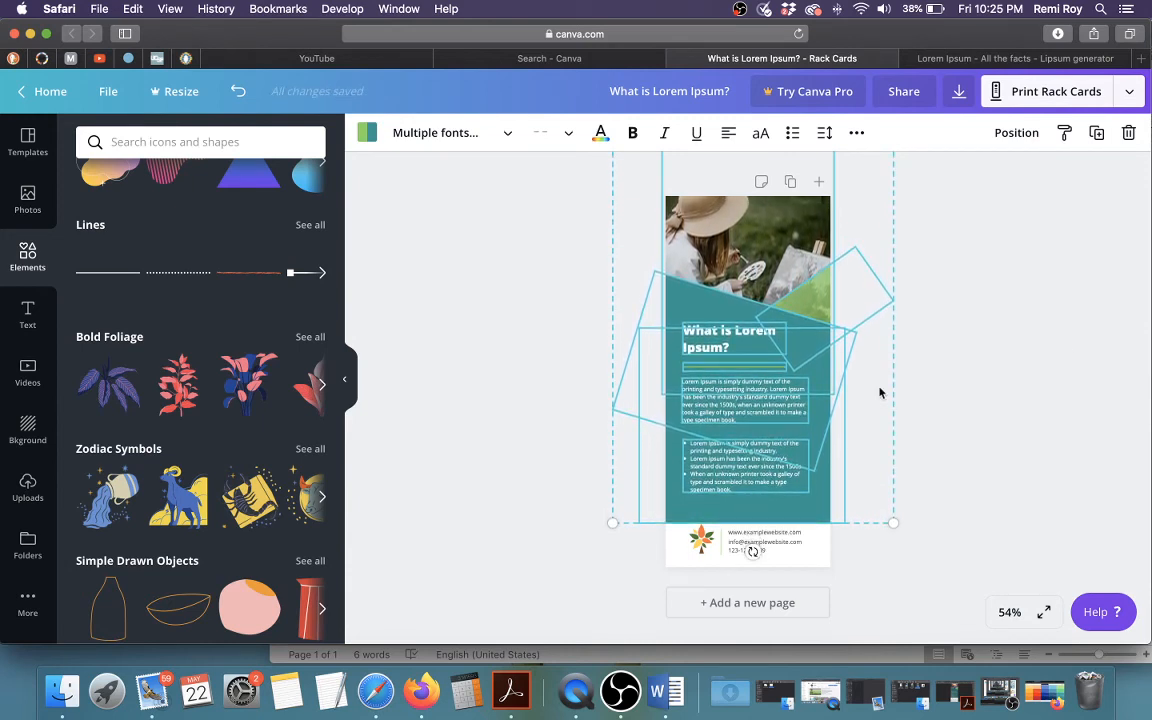
click(926, 390)
Raise the teal rectangle's bottom edge to give the footer more room, and shift everything above the footer slightly down together
click(662, 478)
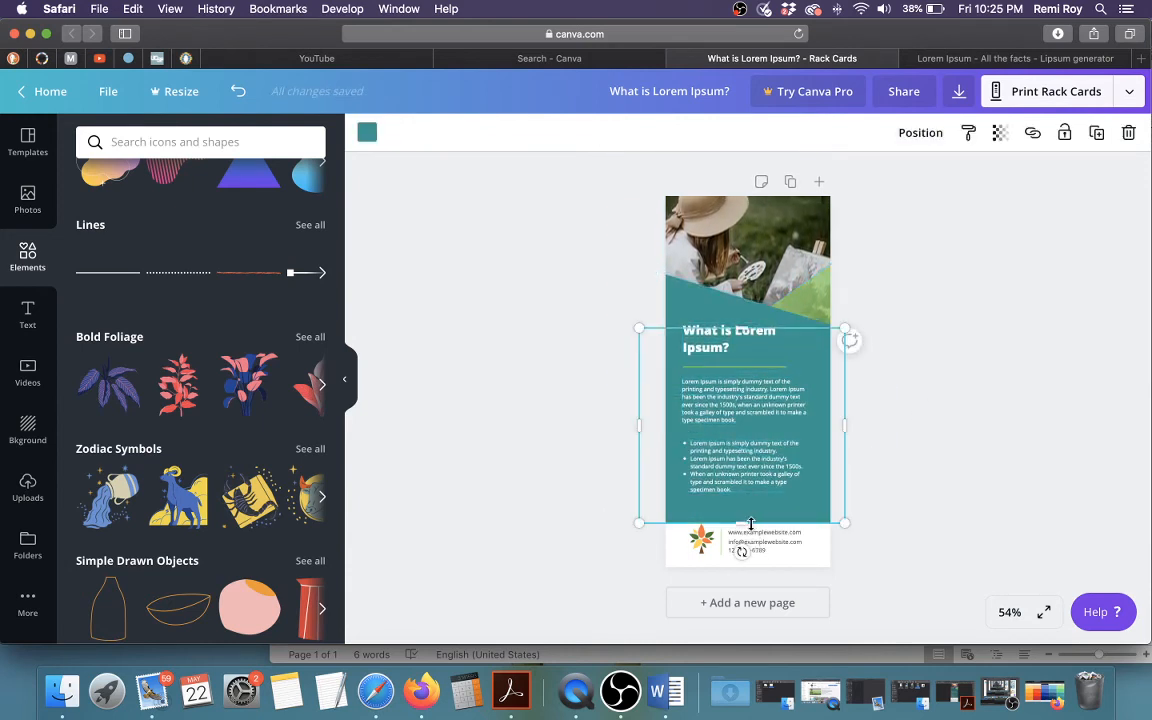
drag(746, 524, 747, 509)
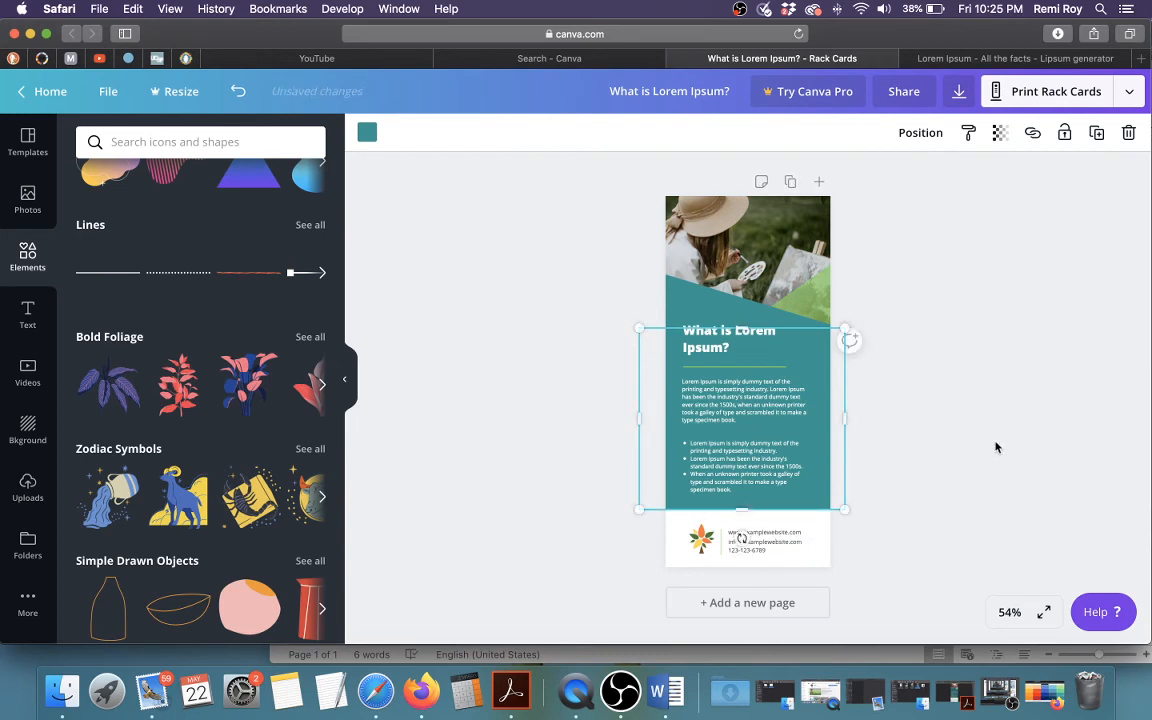
click(554, 227)
drag(532, 198, 913, 491)
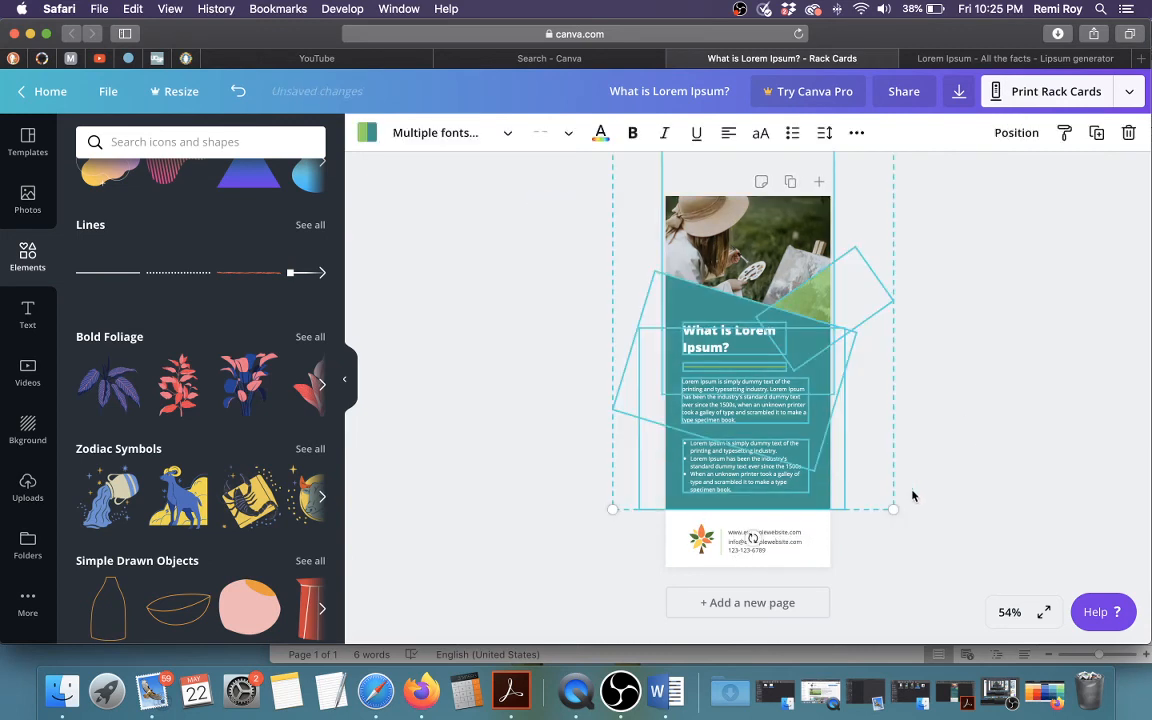
drag(752, 538, 752, 544)
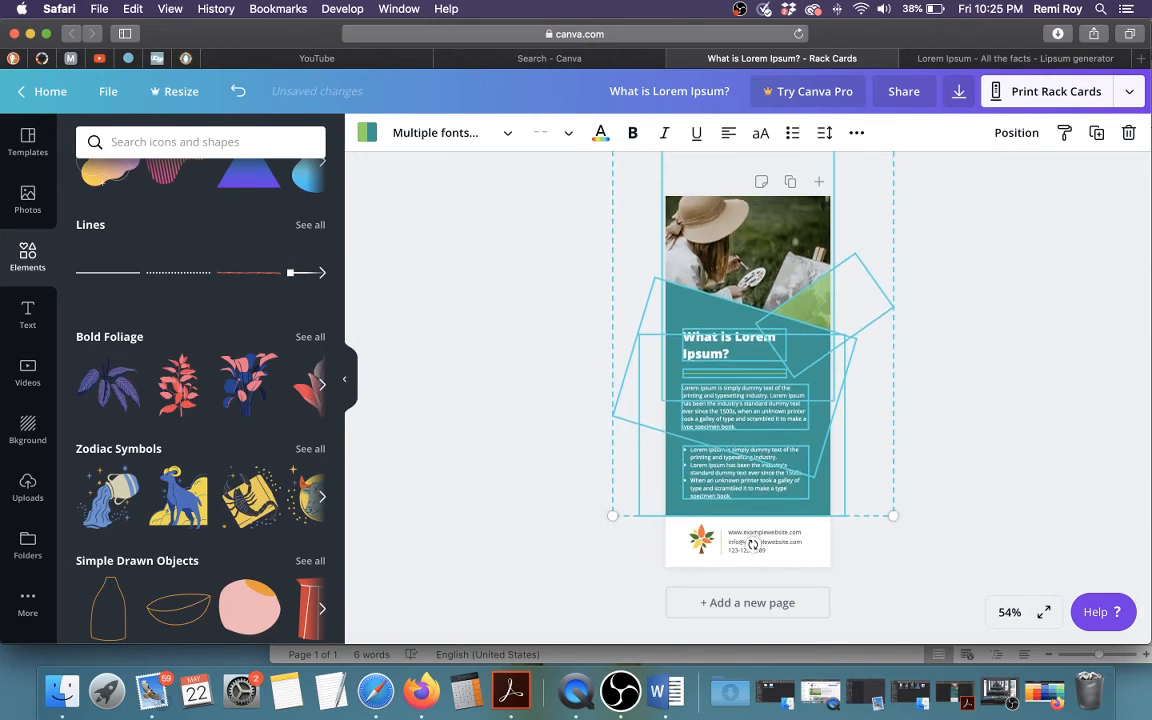
click(952, 396)
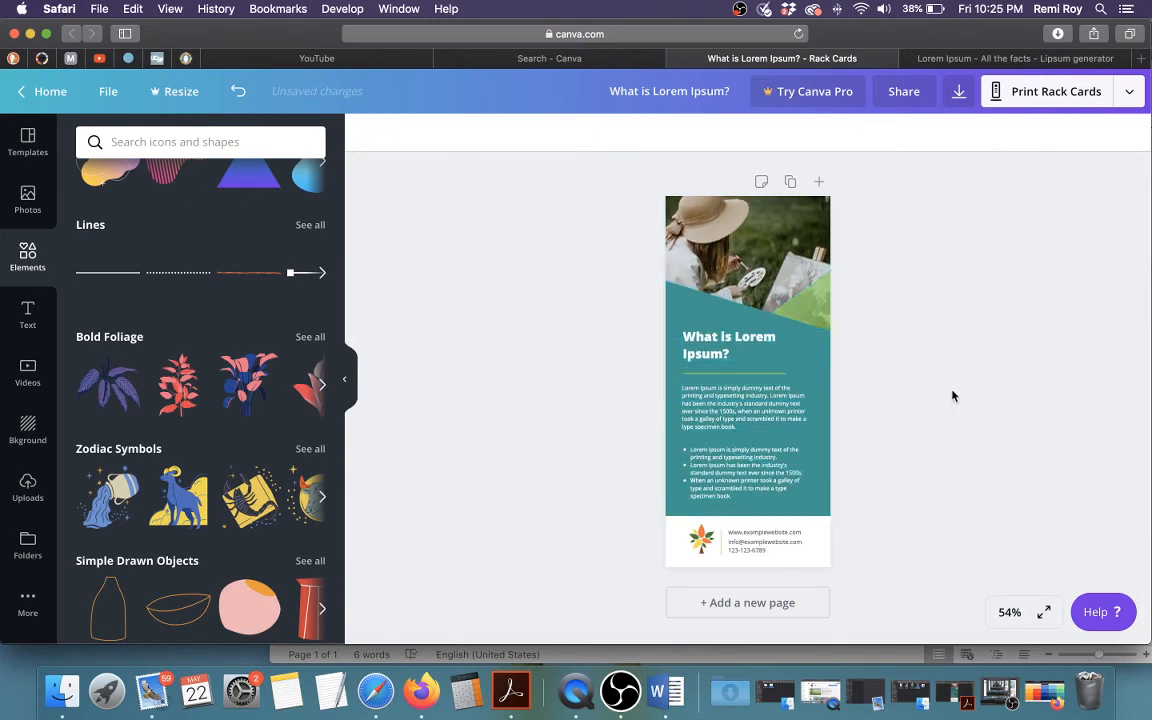
Nudge the footer's e-mail line slightly up to even out the spacing between the three contact lines
click(704, 555)
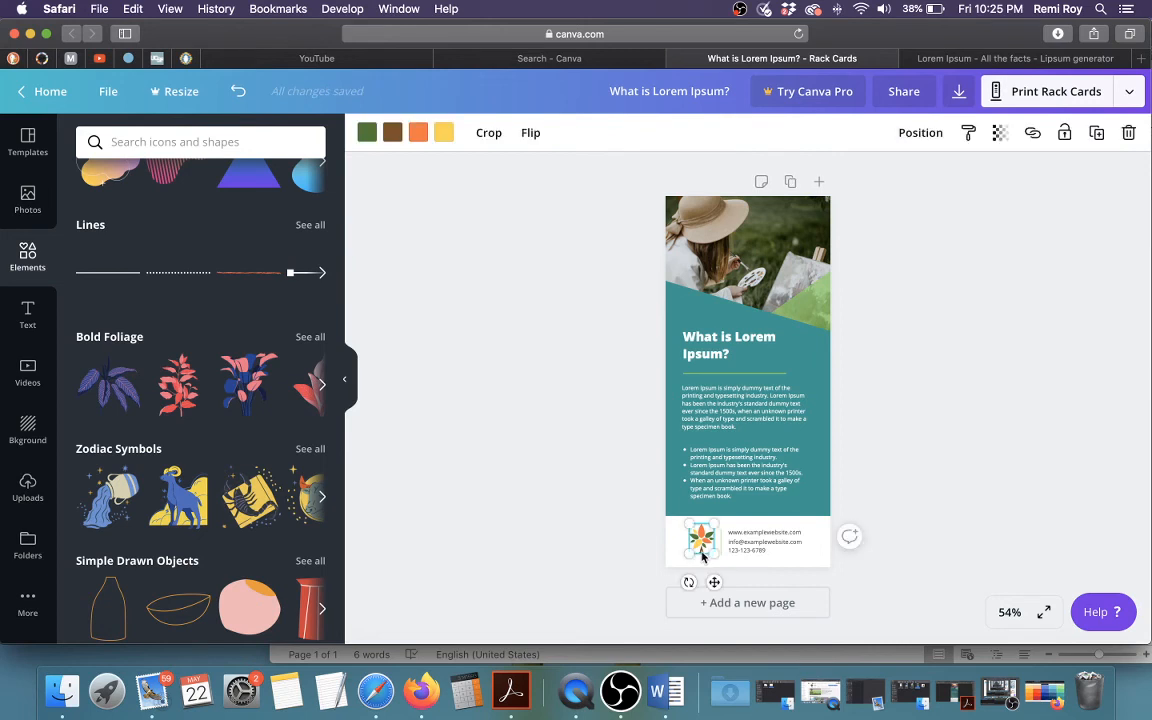
click(966, 526)
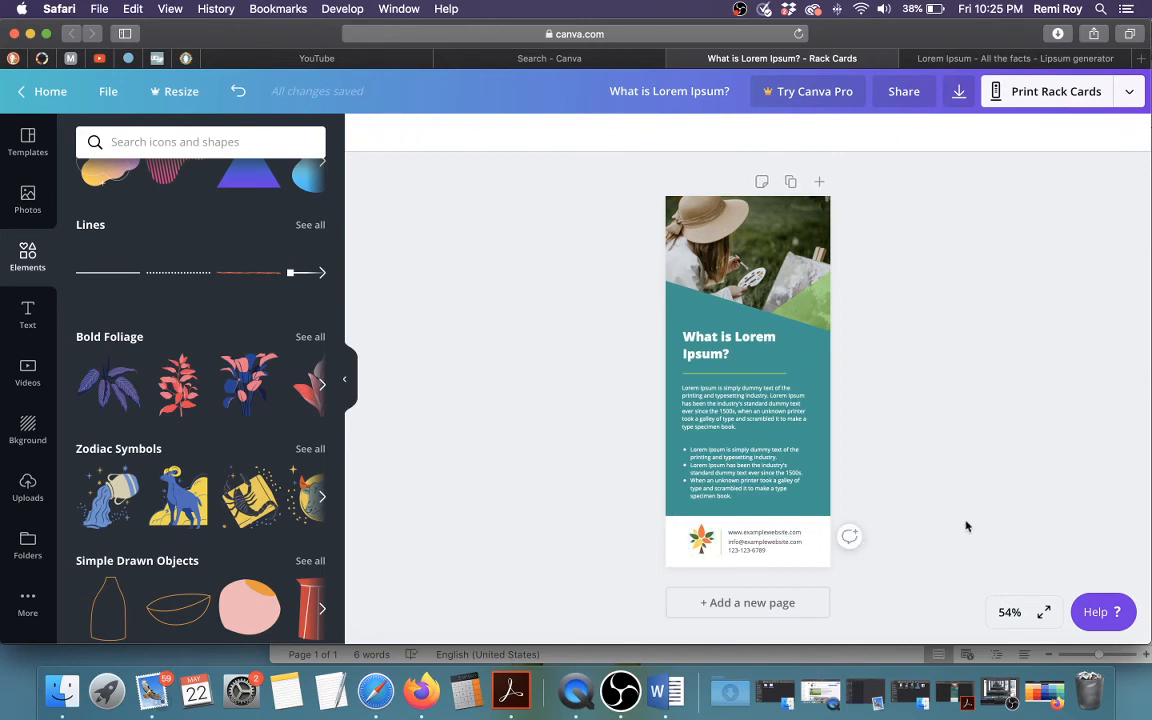
click(801, 543)
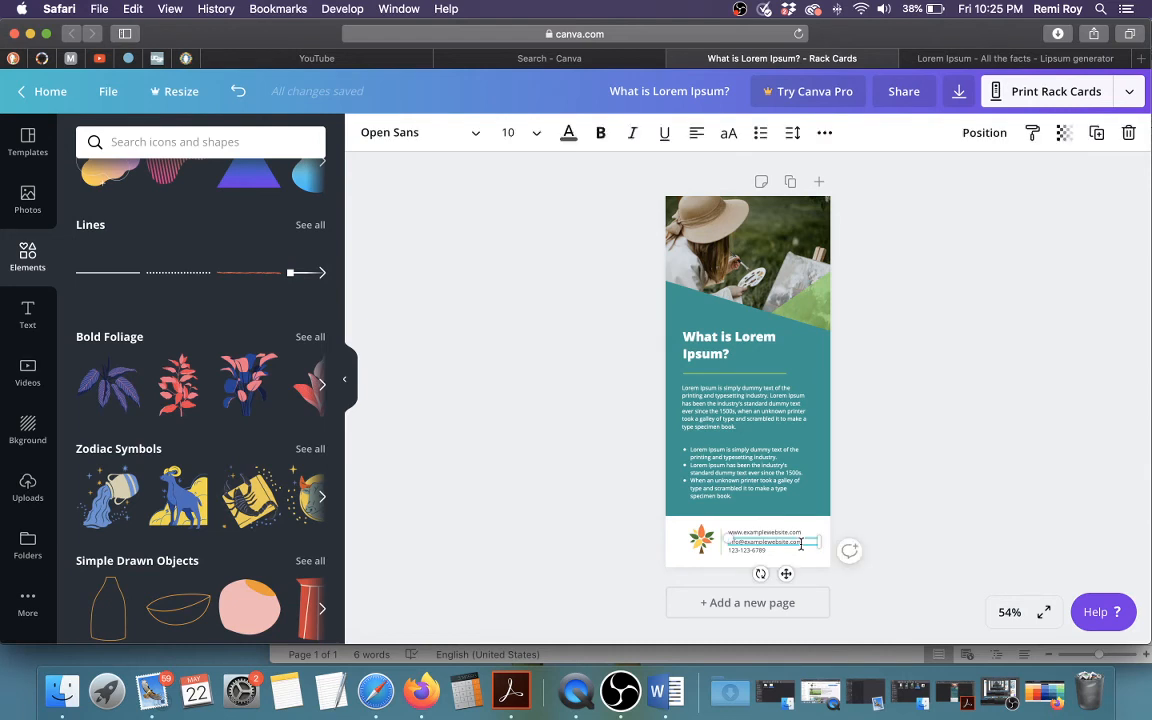
key(Up)
key(Up)
key(Up)
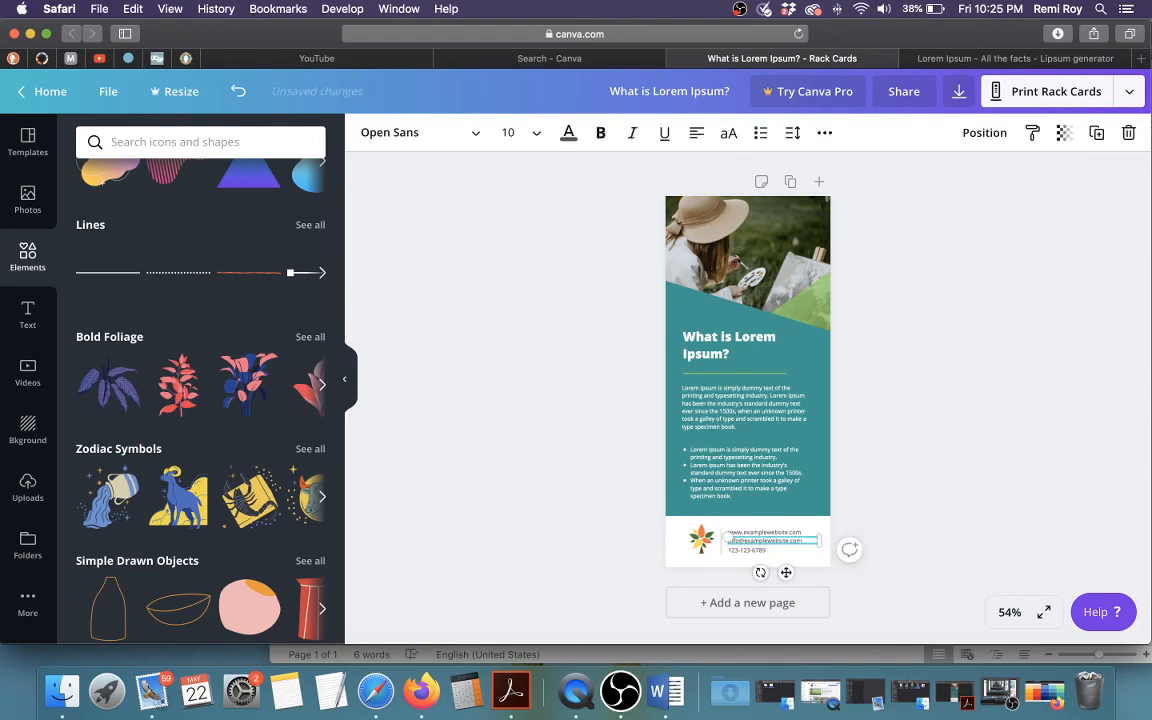
click(972, 522)
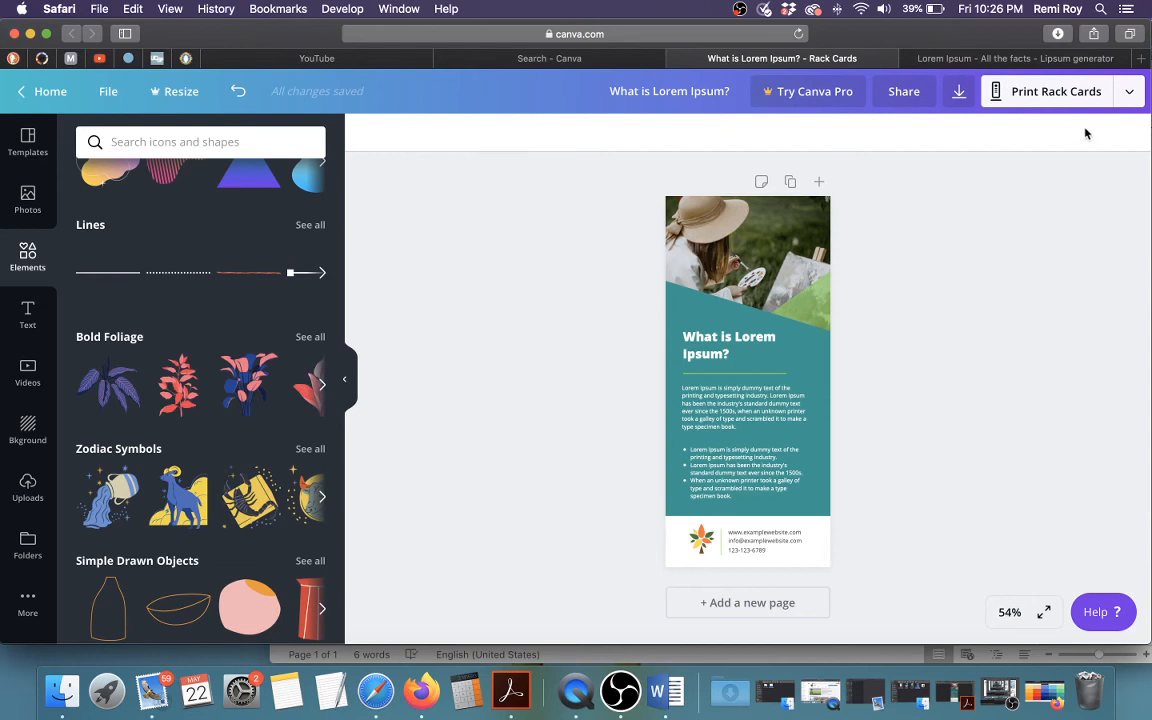
Download the rack card as PDF Print with crop marks and bleed included
click(959, 94)
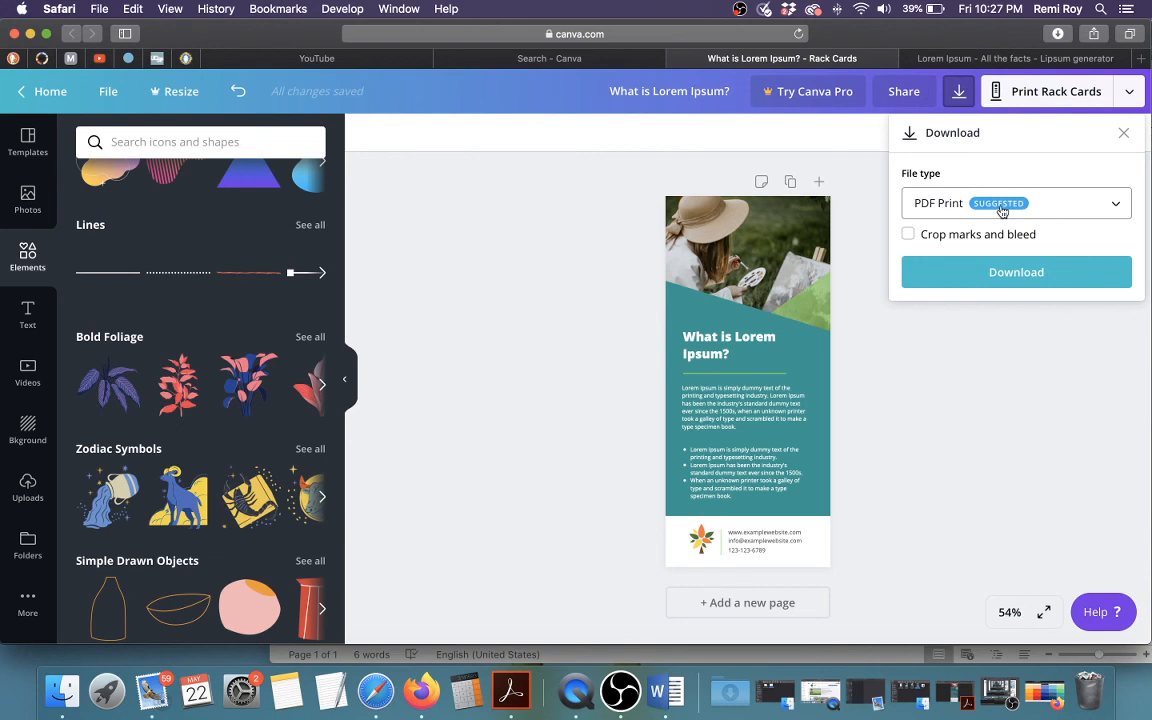
click(908, 236)
click(1037, 272)
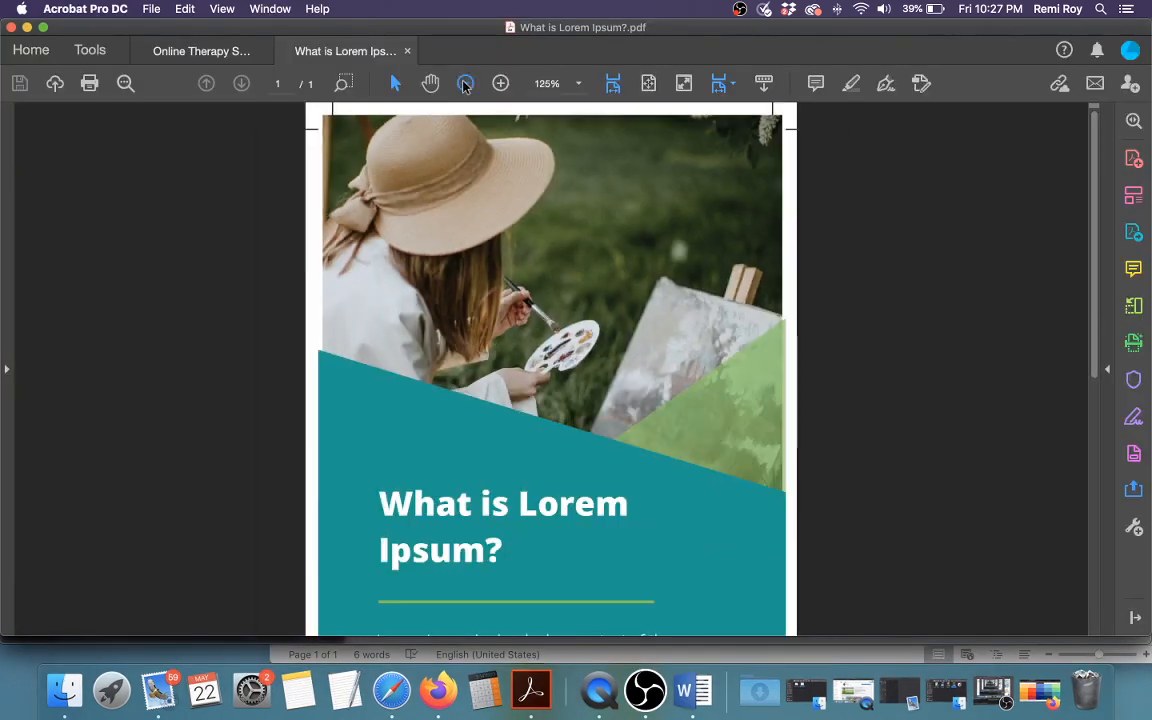
Examine the downloaded PDF's bleed edges, crop marks and footer at 75% zoom, and return to the Canva design, dismissing the print offer
click(465, 83)
click(465, 83)
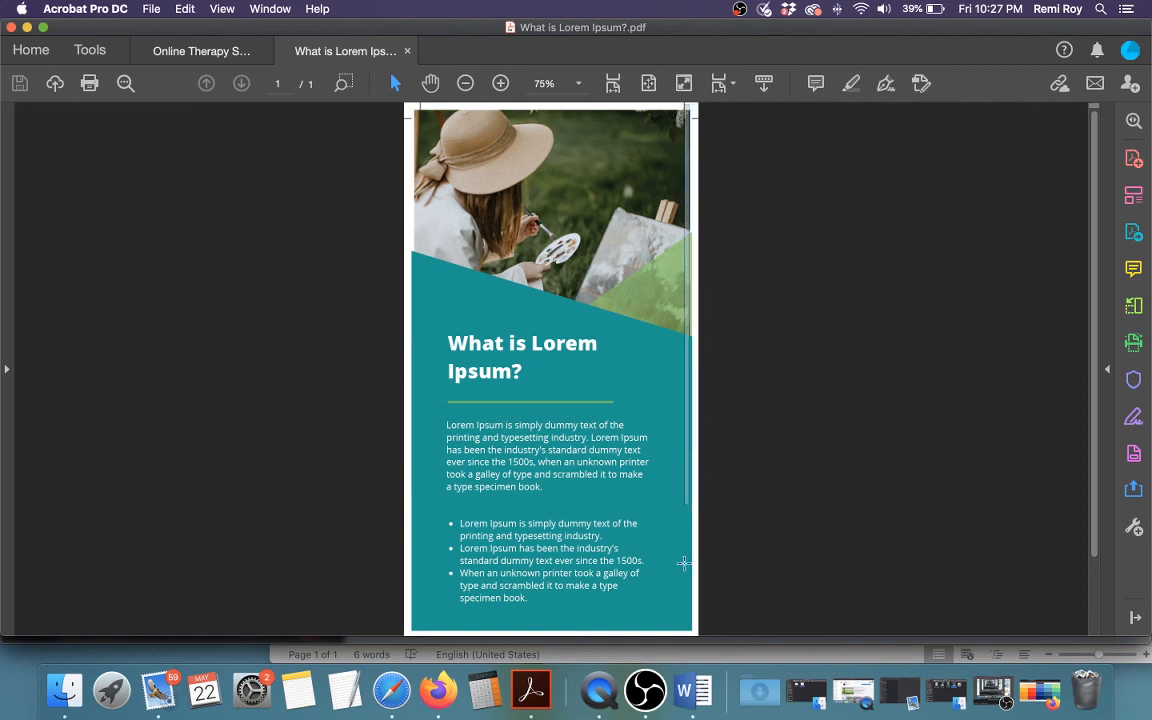
drag(683, 648, 687, 632)
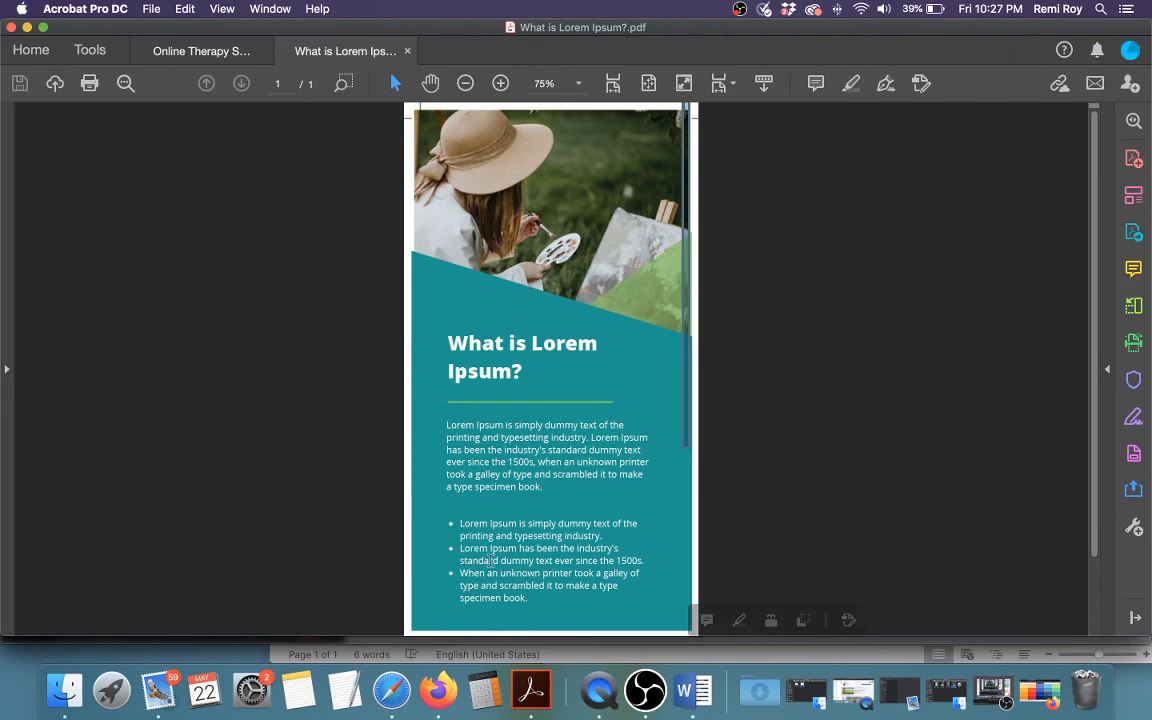
scroll(533, 403, down, 2)
scroll(533, 405, down, 2)
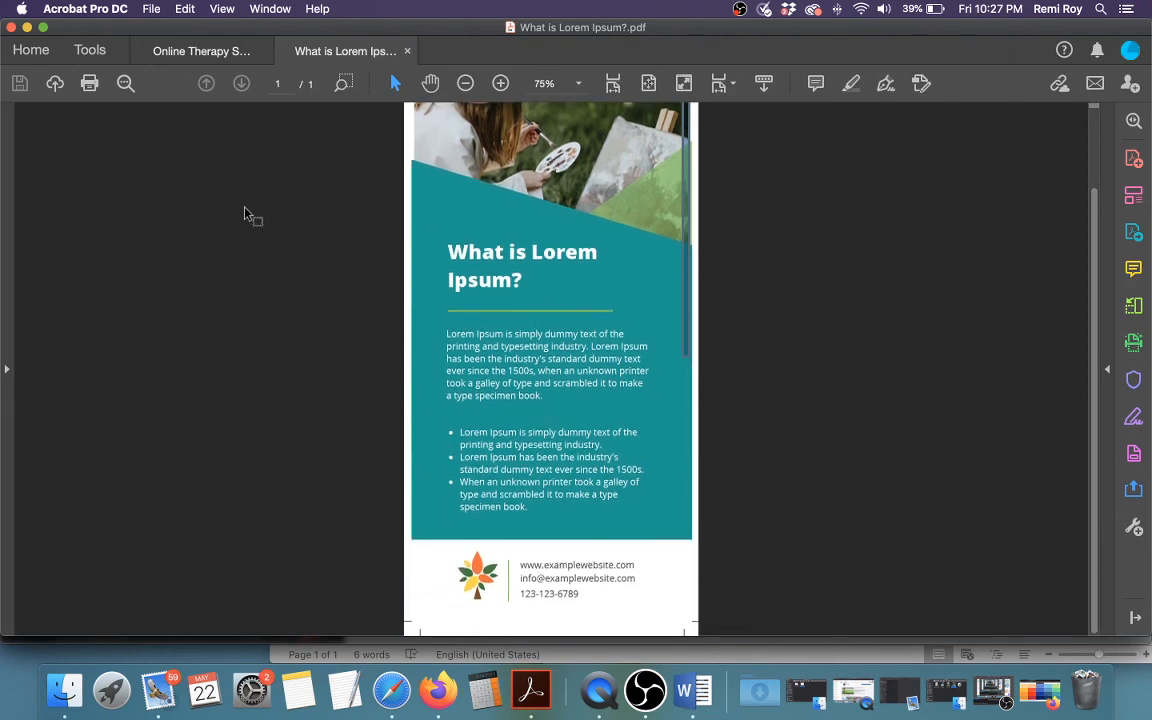
click(27, 27)
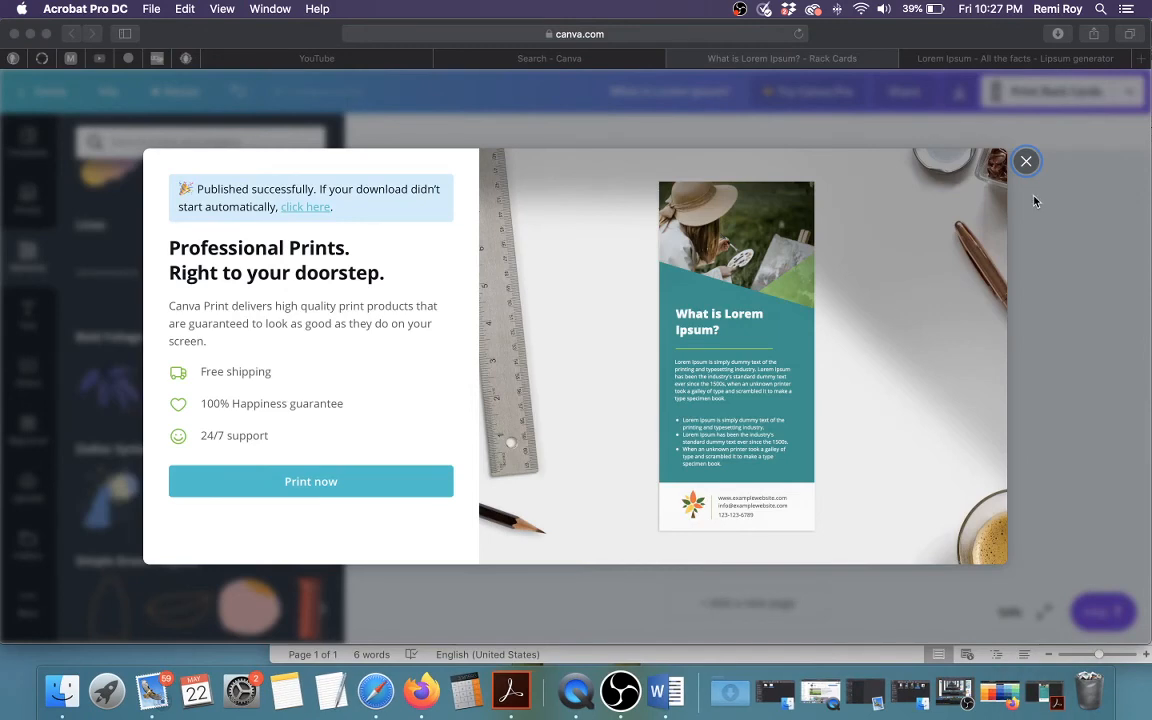
click(1025, 162)
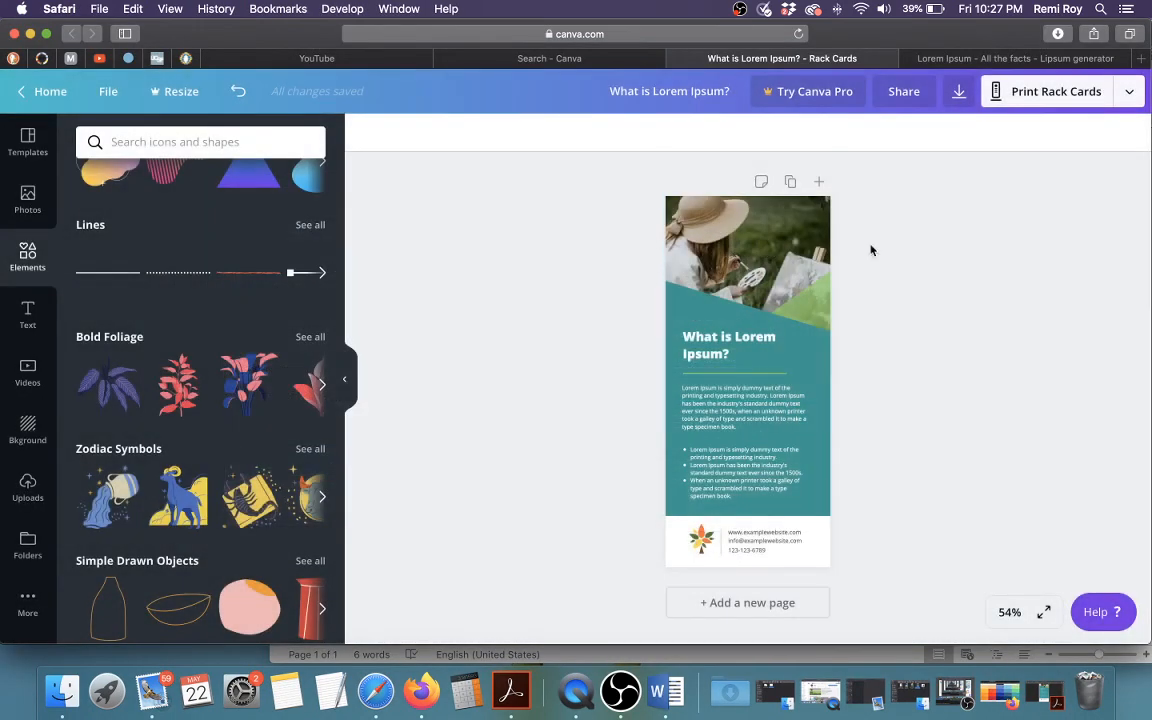